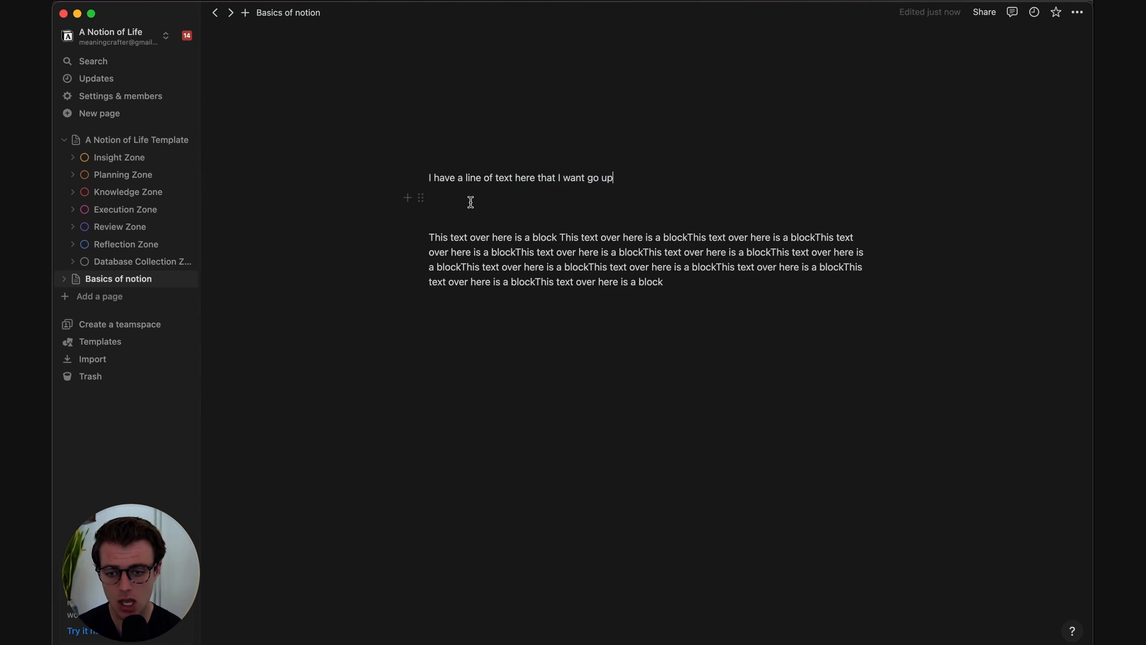
Browse the block types available for the empty line under "I have a line of text here that I want go up"
{"action": "left_click", "coordinate": [470, 202]}
{"action": "type", "text": "/"}
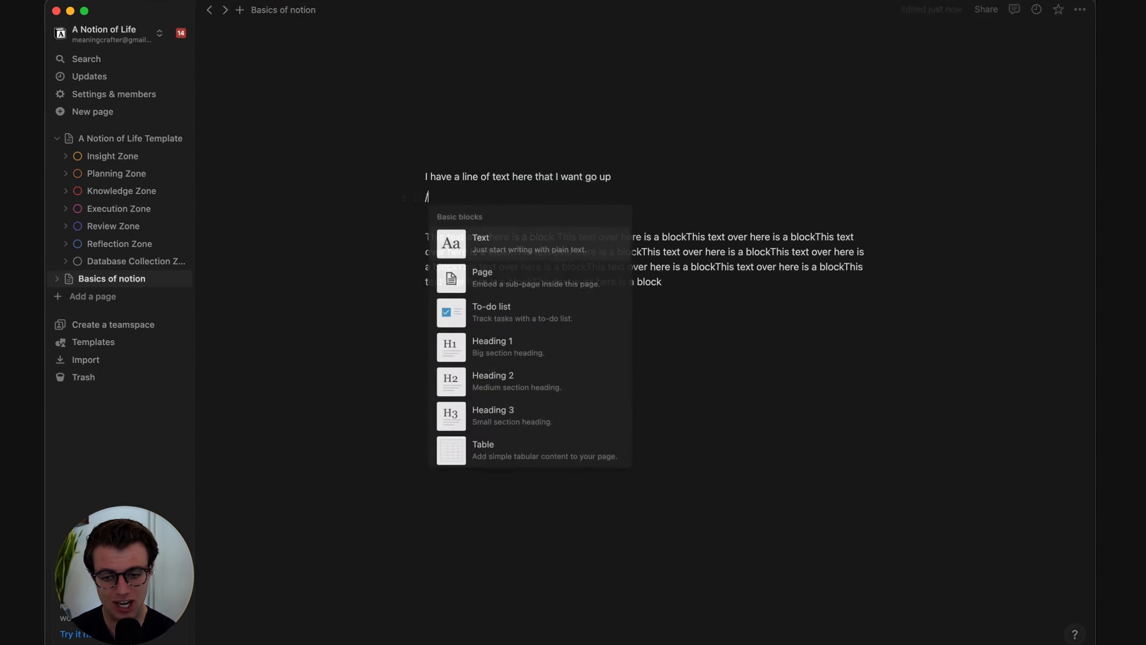
{"action": "scroll", "coordinate": [507, 358], "scroll_direction": "down", "scroll_amount": 3}
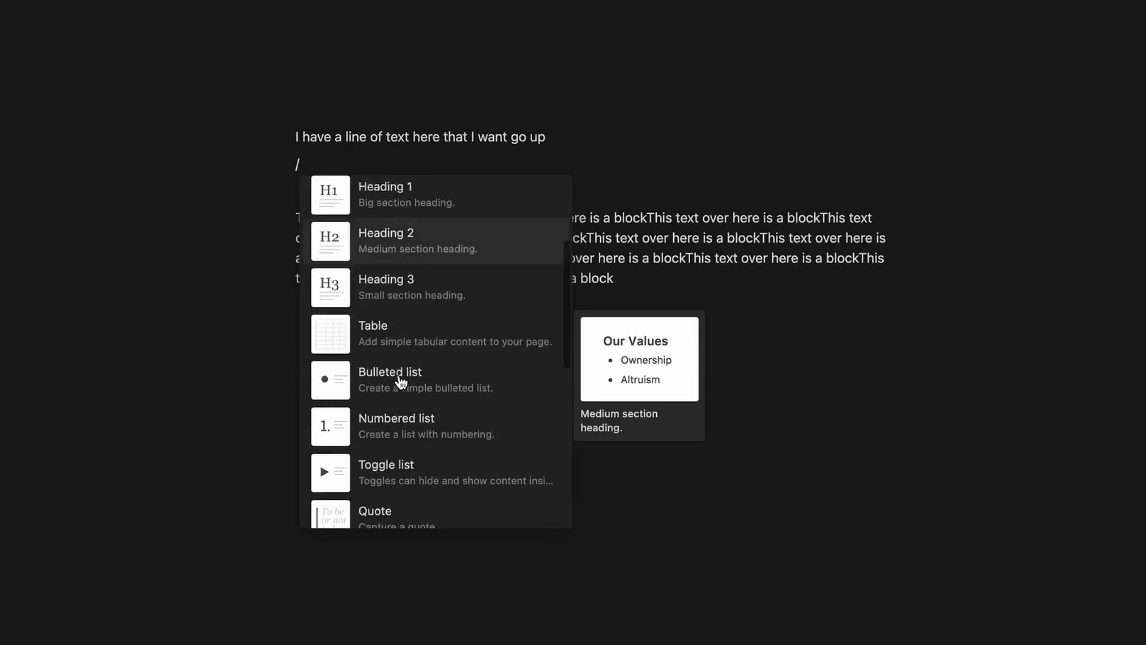
{"action": "scroll", "coordinate": [400, 381], "scroll_direction": "down", "scroll_amount": 15}
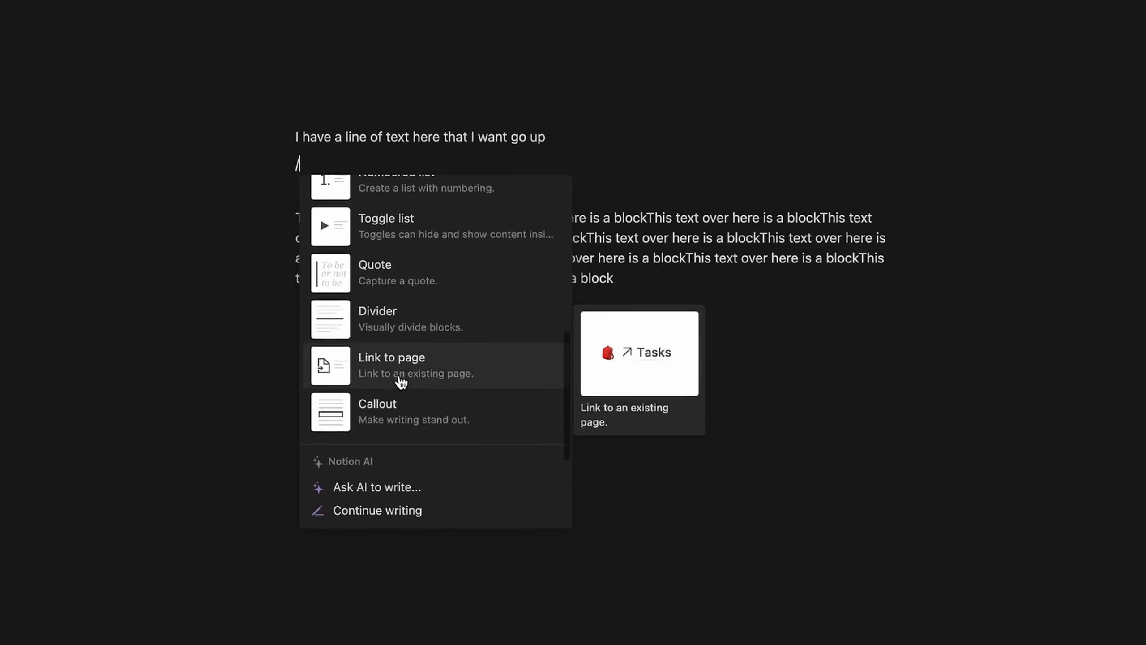
{"action": "scroll", "coordinate": [400, 381], "scroll_direction": "down", "scroll_amount": 10}
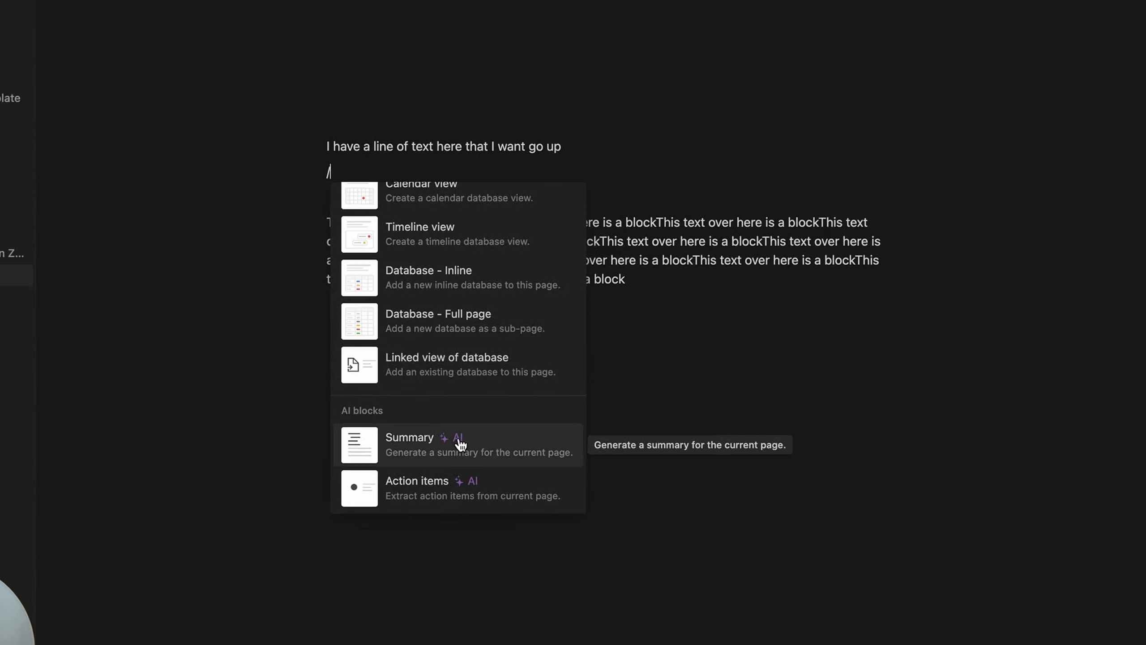
{"action": "scroll", "coordinate": [432, 268], "scroll_direction": "up", "scroll_amount": 2}
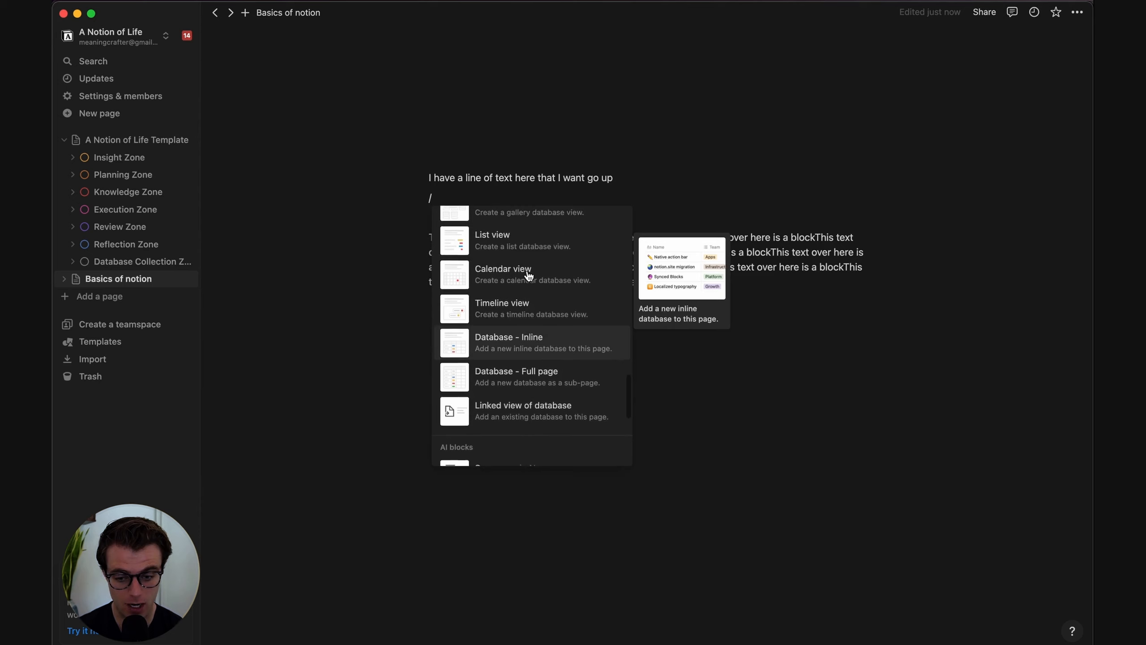
{"action": "scroll", "coordinate": [528, 275], "scroll_direction": "up", "scroll_amount": 10}
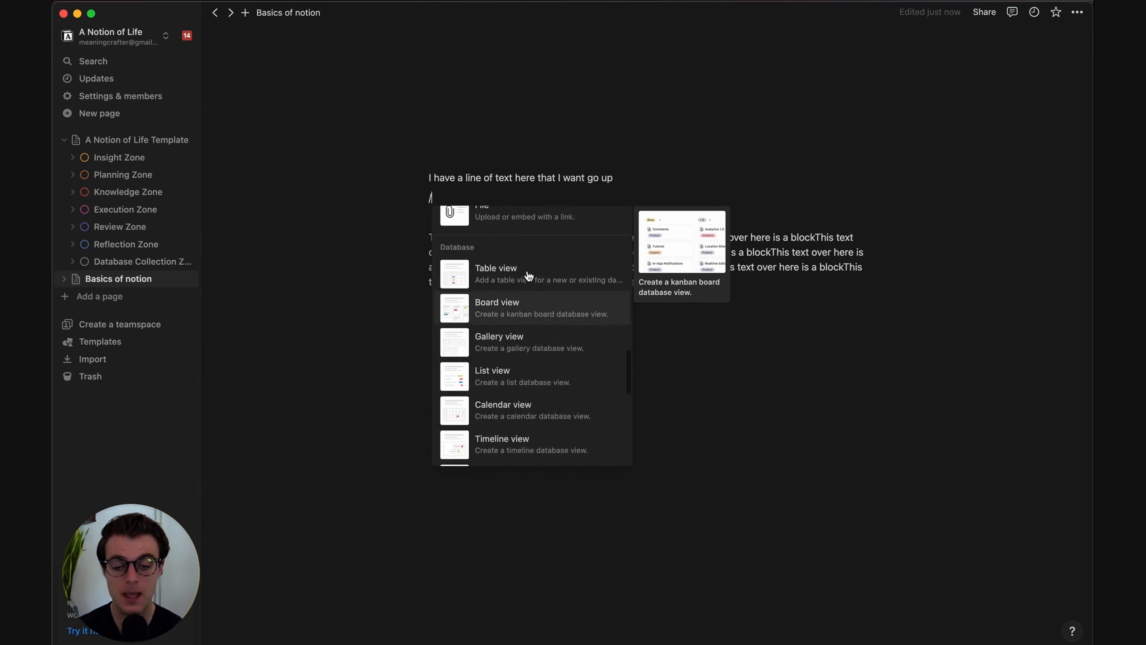
{"action": "mouse_move", "coordinate": [528, 273]}
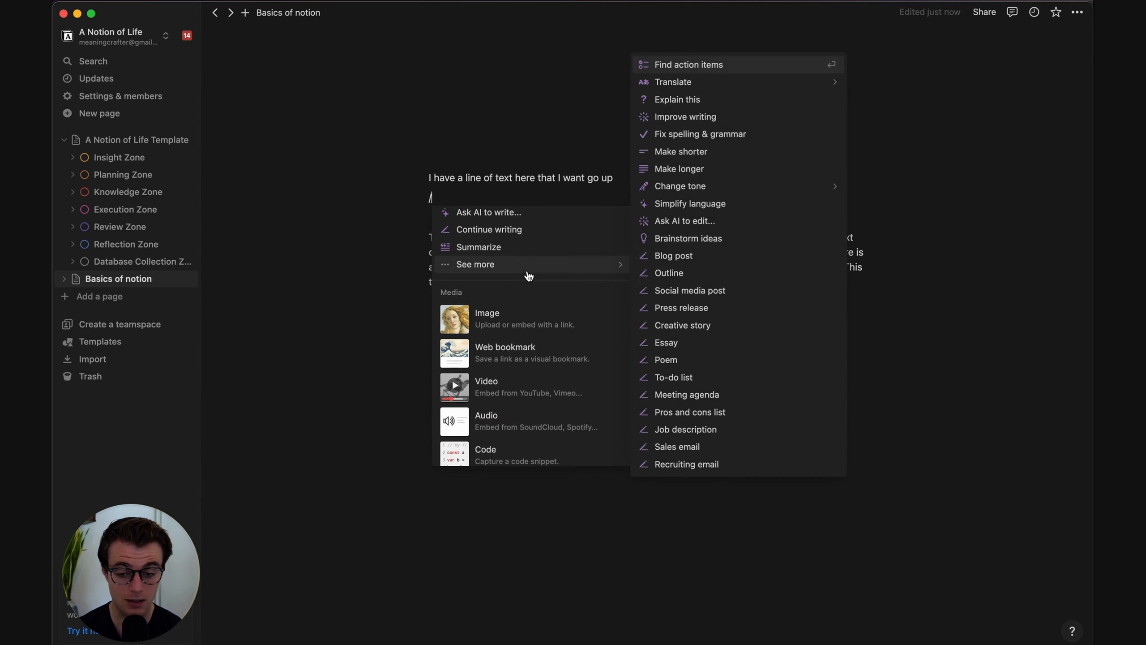
{"action": "scroll", "coordinate": [537, 405], "scroll_direction": "up", "scroll_amount": 4}
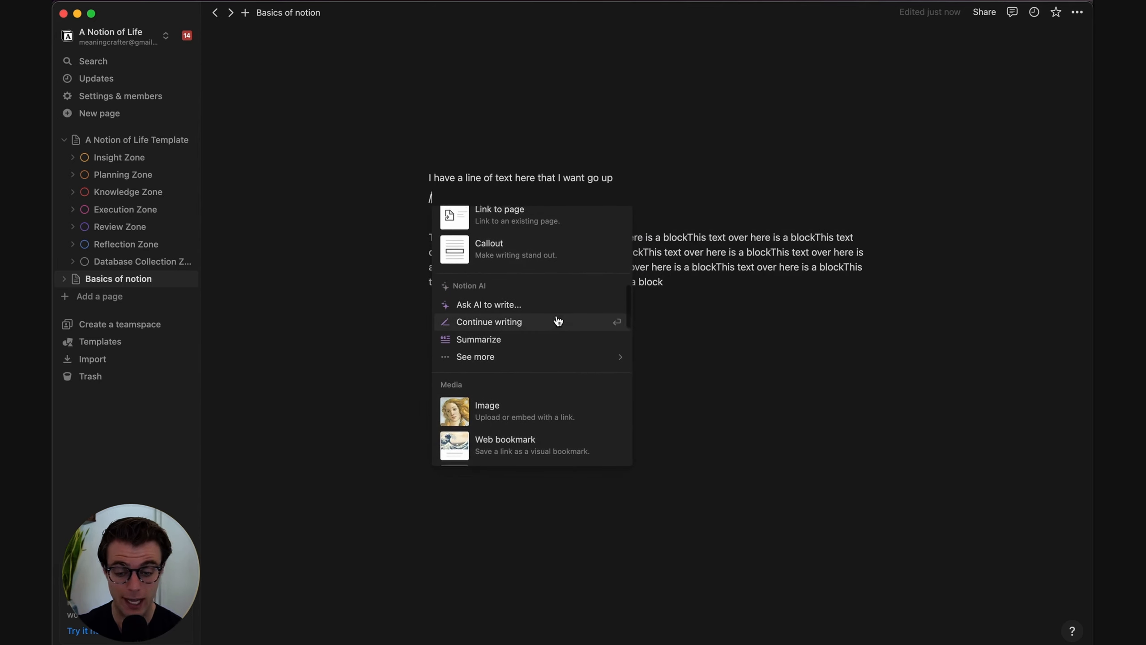
{"action": "scroll", "coordinate": [558, 320], "scroll_direction": "up", "scroll_amount": 2}
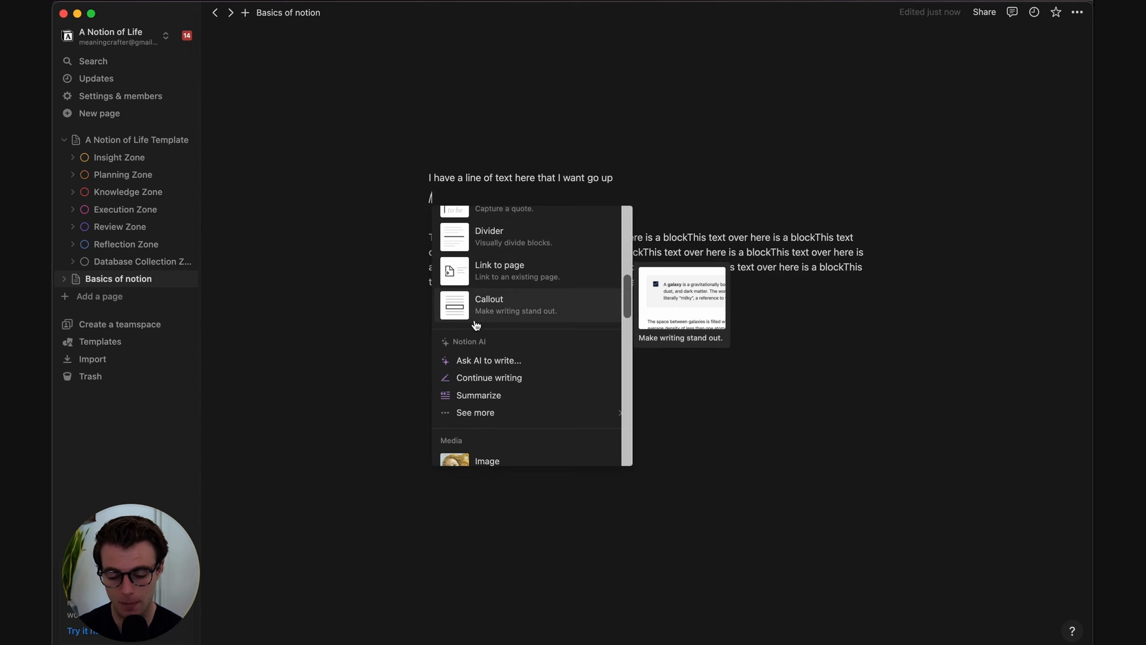
{"action": "scroll", "coordinate": [476, 325], "scroll_direction": "up", "scroll_amount": 4}
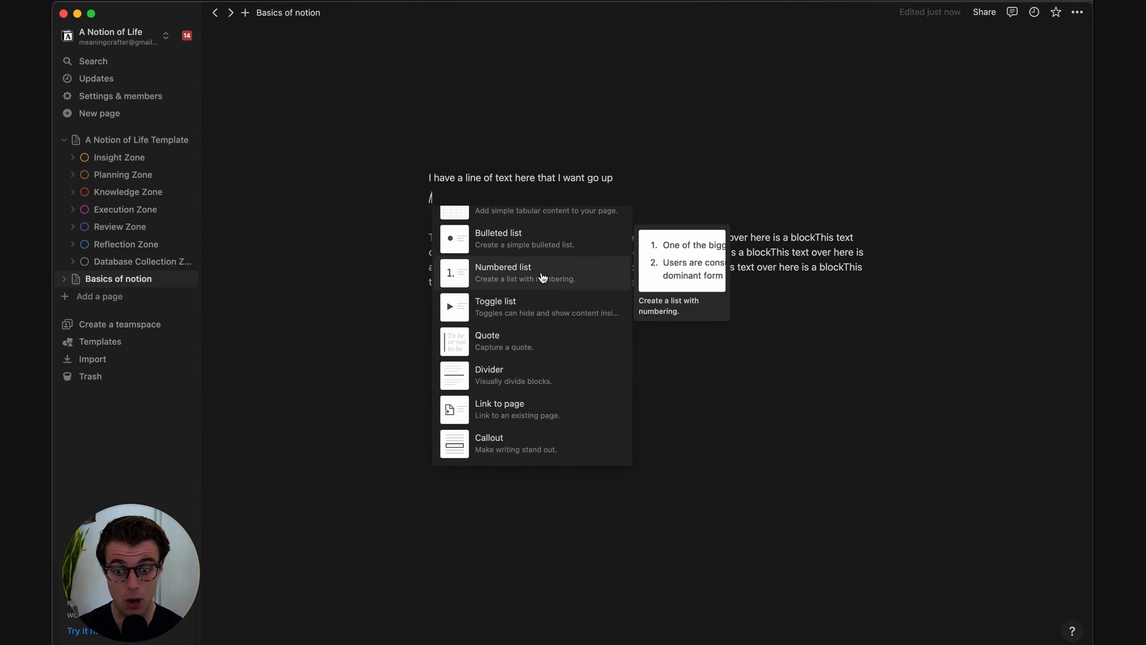
{"action": "scroll", "coordinate": [542, 277], "scroll_direction": "up", "scroll_amount": 2}
{"action": "key", "text": "Escape"}
Try a callout block on the empty line below the welcome callout, undoing it and clearing the leftover command text
{"action": "scroll", "coordinate": [525, 198], "scroll_direction": "up", "scroll_amount": 8}
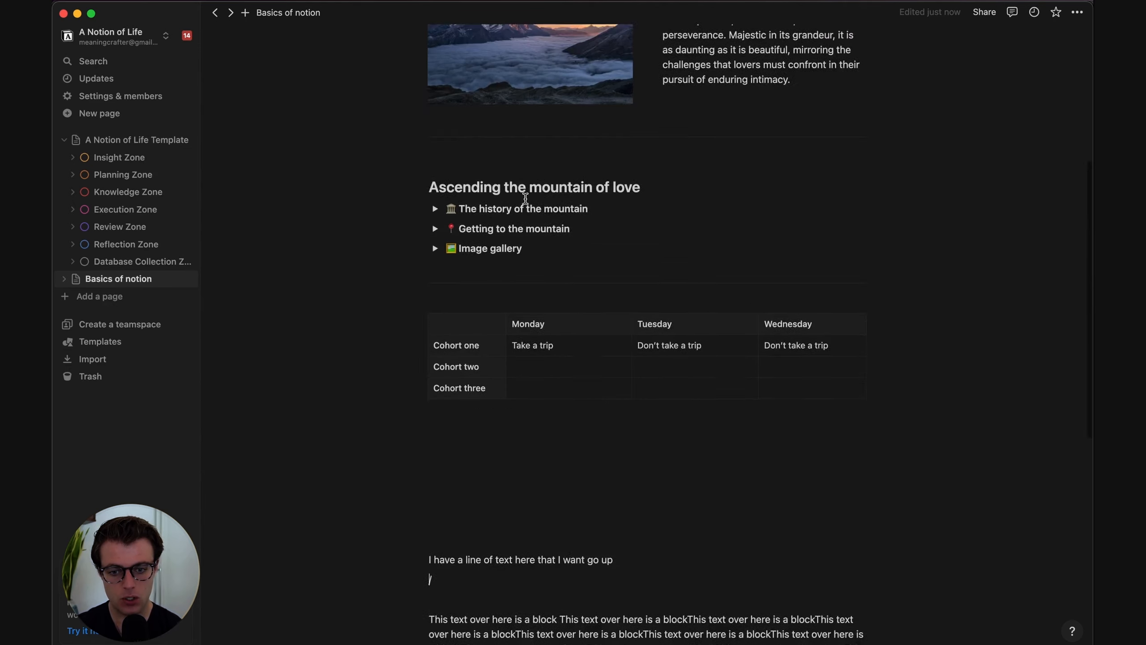
{"action": "scroll", "coordinate": [525, 199], "scroll_direction": "up", "scroll_amount": 5}
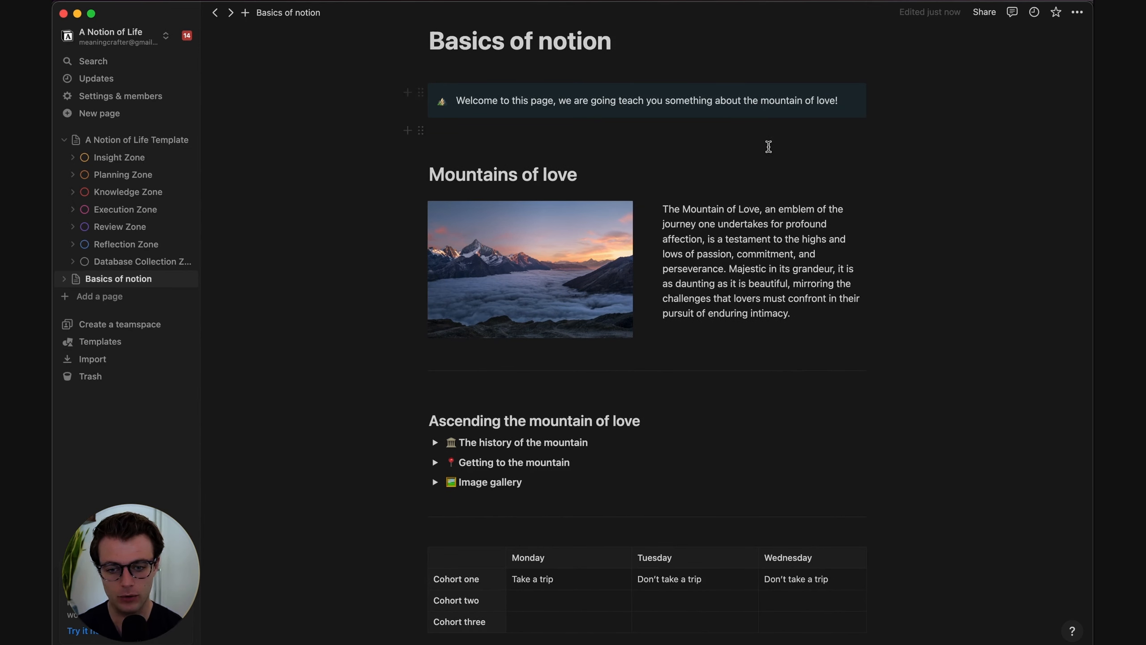
{"action": "scroll", "coordinate": [813, 131], "scroll_direction": "up", "scroll_amount": 3}
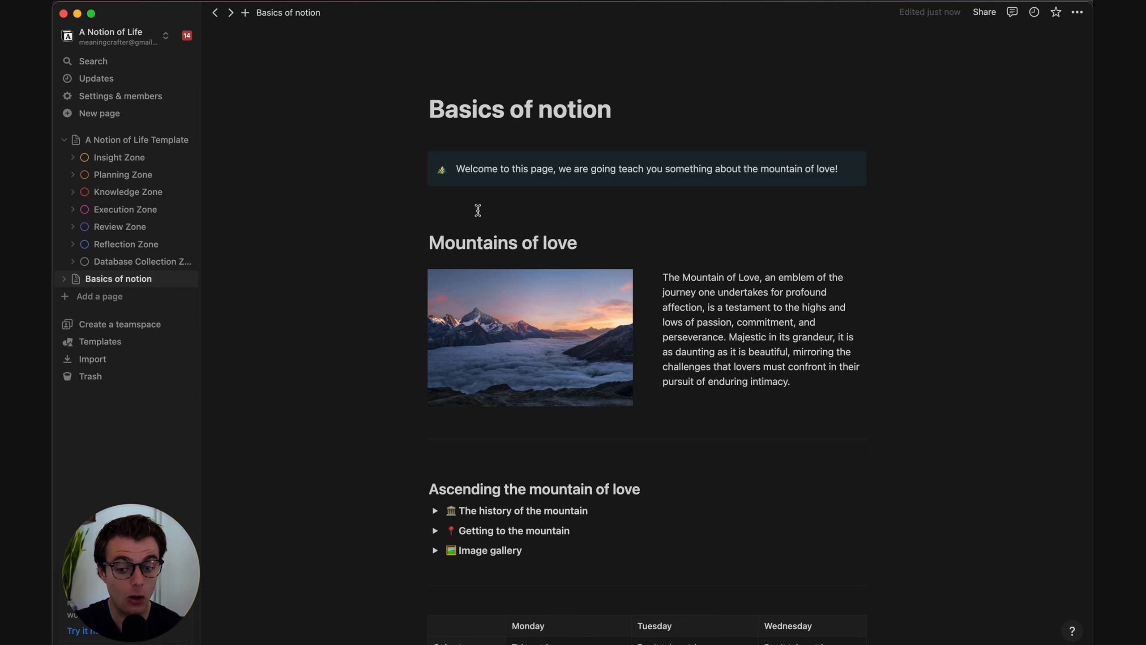
{"action": "left_click", "coordinate": [478, 210]}
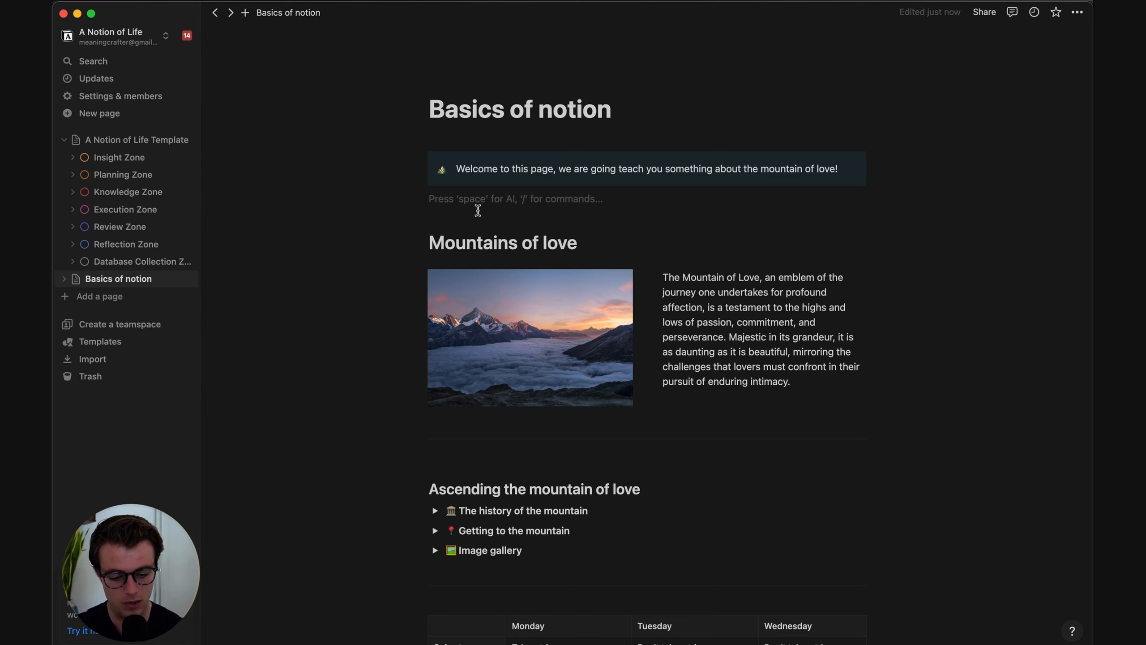
{"action": "type", "text": "/callout"}
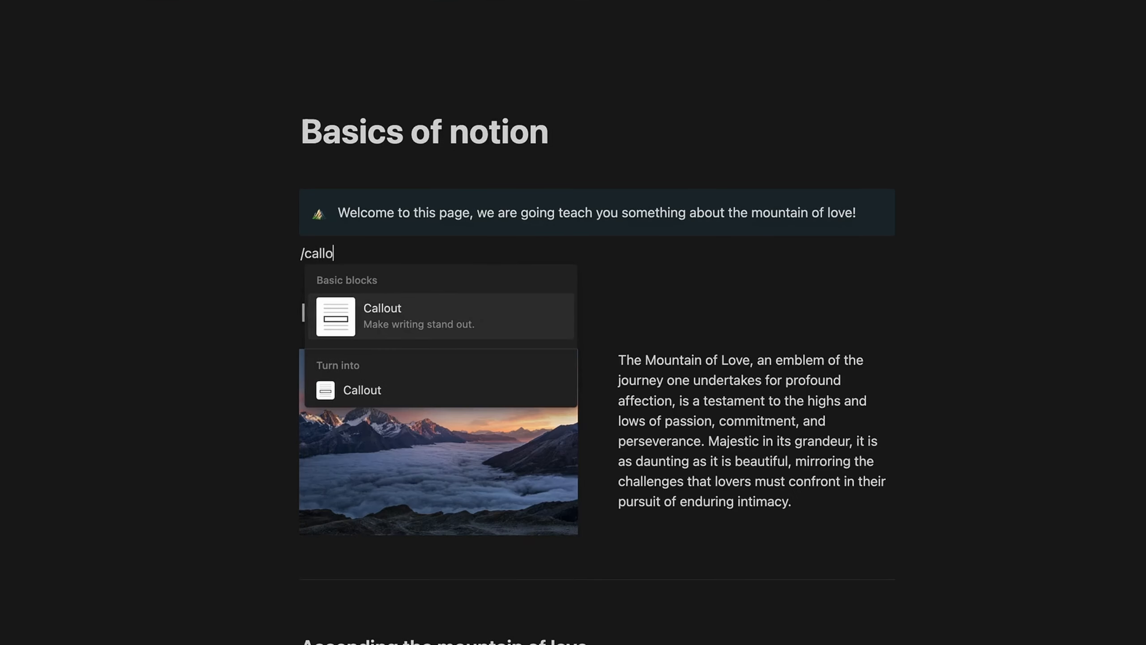
{"action": "left_click", "coordinate": [428, 324]}
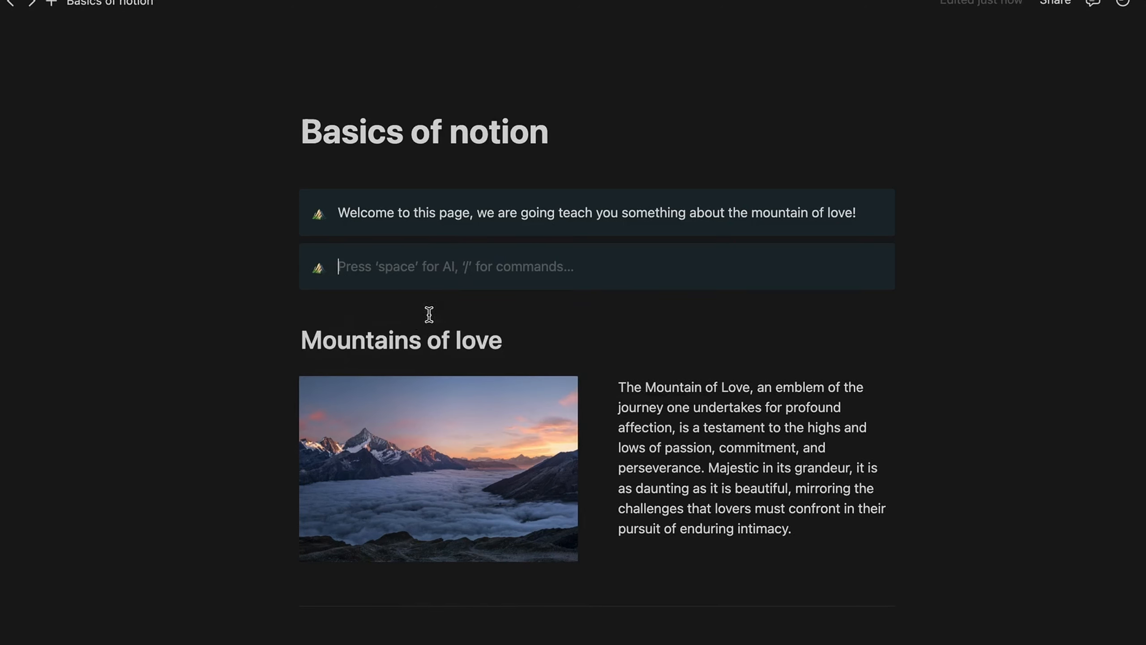
{"action": "key", "text": "super+z"}
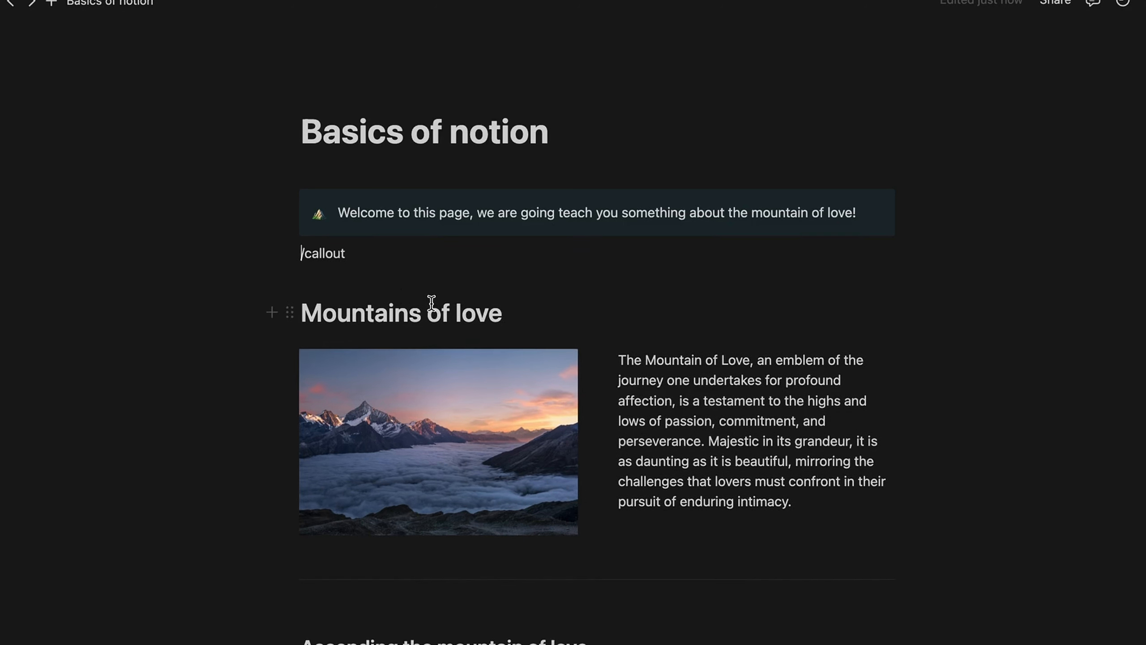
{"action": "left_click", "coordinate": [334, 250]}
{"action": "left_click_drag", "start_coordinate": [334, 249], "coordinate": [284, 251]}
{"action": "key", "text": "BackSpace"}
Add a callout below the welcome callout reading "And now we have a new call-out" with the downward-pointing hand emoji as icon
{"action": "type", "text": "/call"}
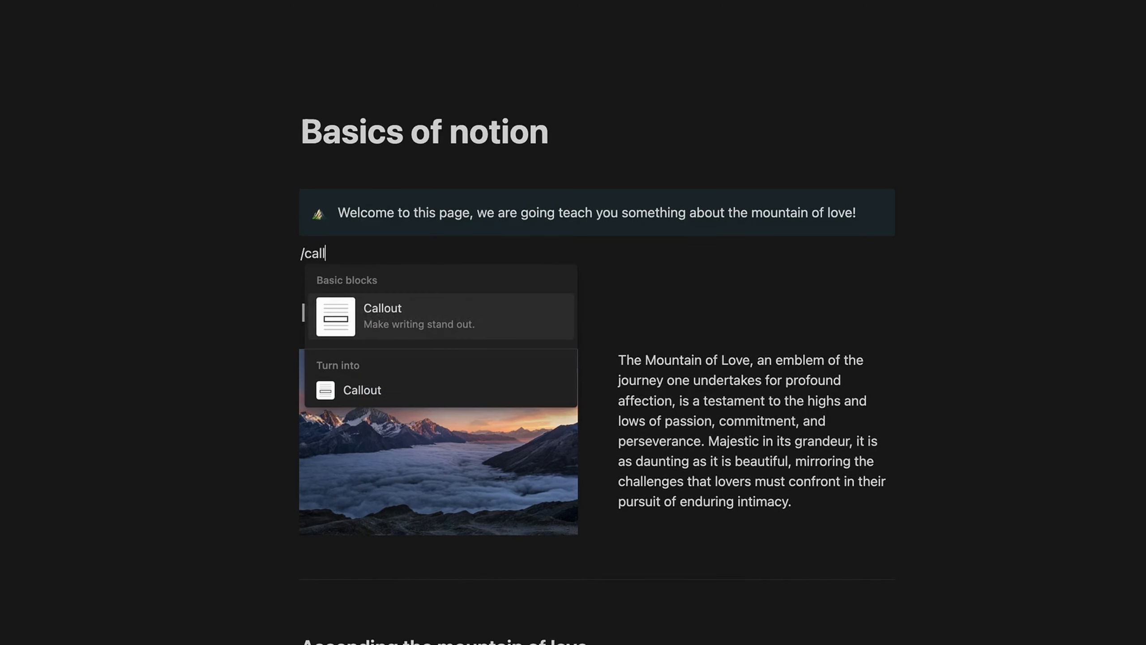
{"action": "type", "text": "out"}
{"action": "key", "text": "Return"}
{"action": "type", "text": "And"}
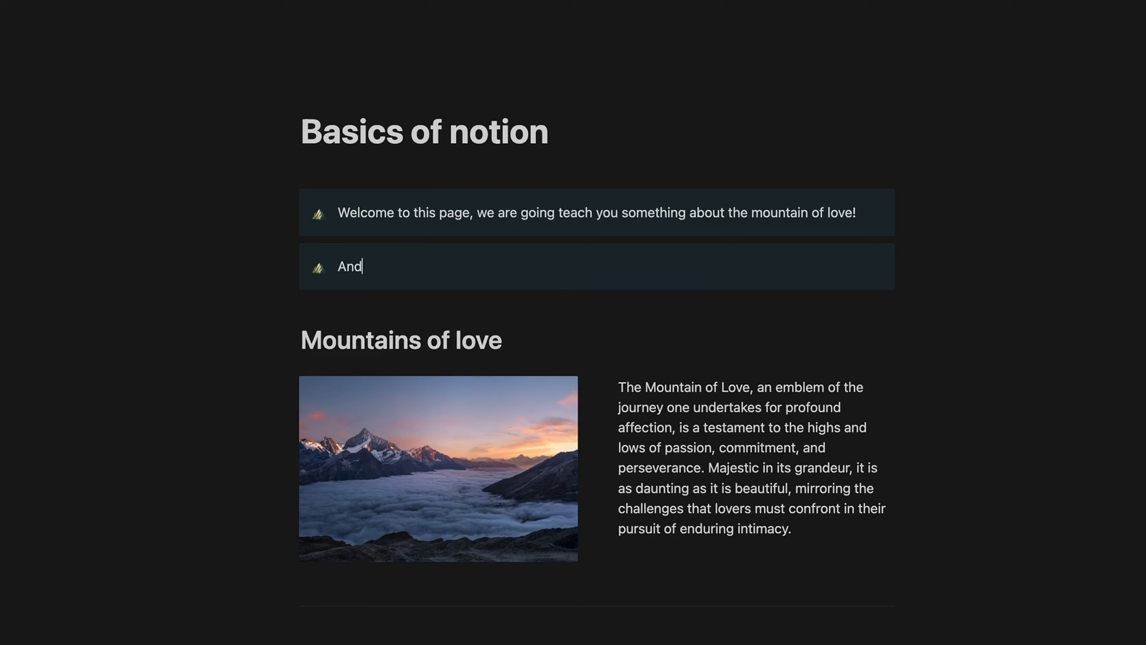
{"action": "type", "text": " now we have a new call-out"}
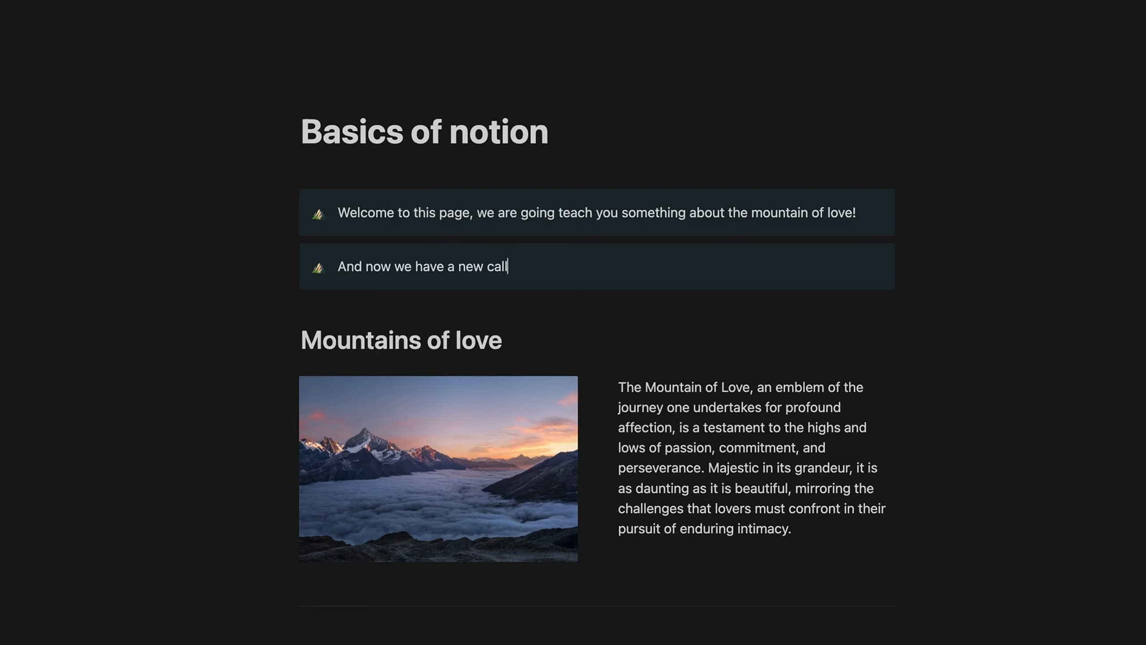
{"action": "left_click", "coordinate": [320, 266]}
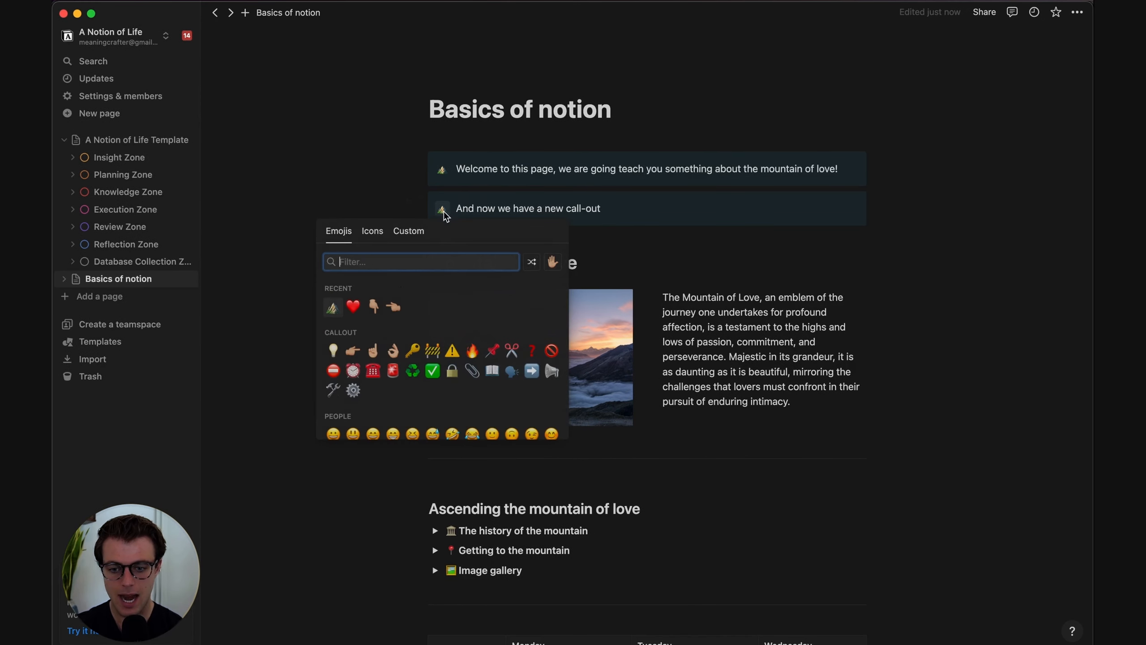
{"action": "left_click", "coordinate": [374, 307]}
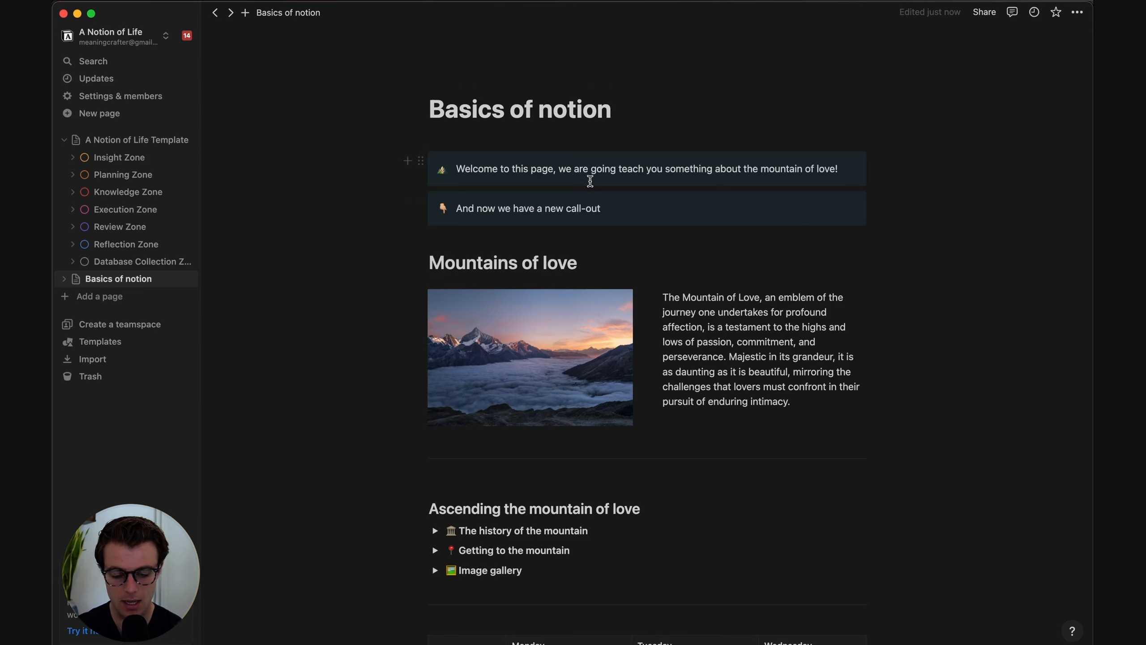
Insert a Heading 2 reading "One level lower" directly below the "Mountains of love" heading
{"action": "scroll", "coordinate": [589, 181], "scroll_direction": "down", "scroll_amount": 3}
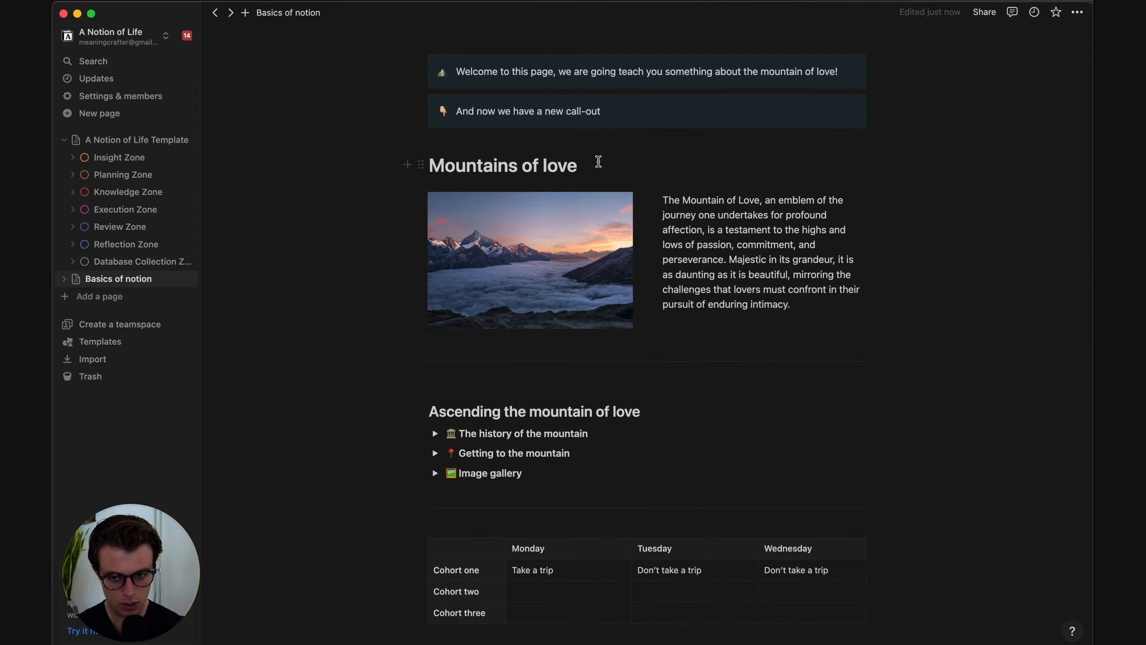
{"action": "left_click_drag", "start_coordinate": [589, 167], "coordinate": [409, 164]}
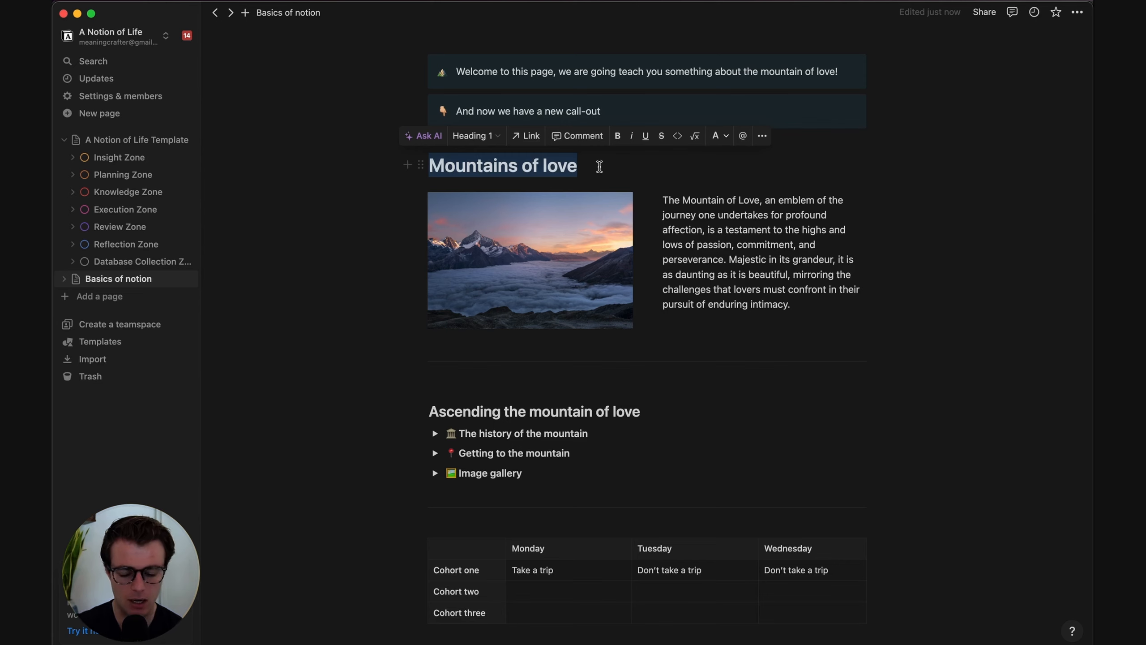
{"action": "left_click", "coordinate": [584, 170]}
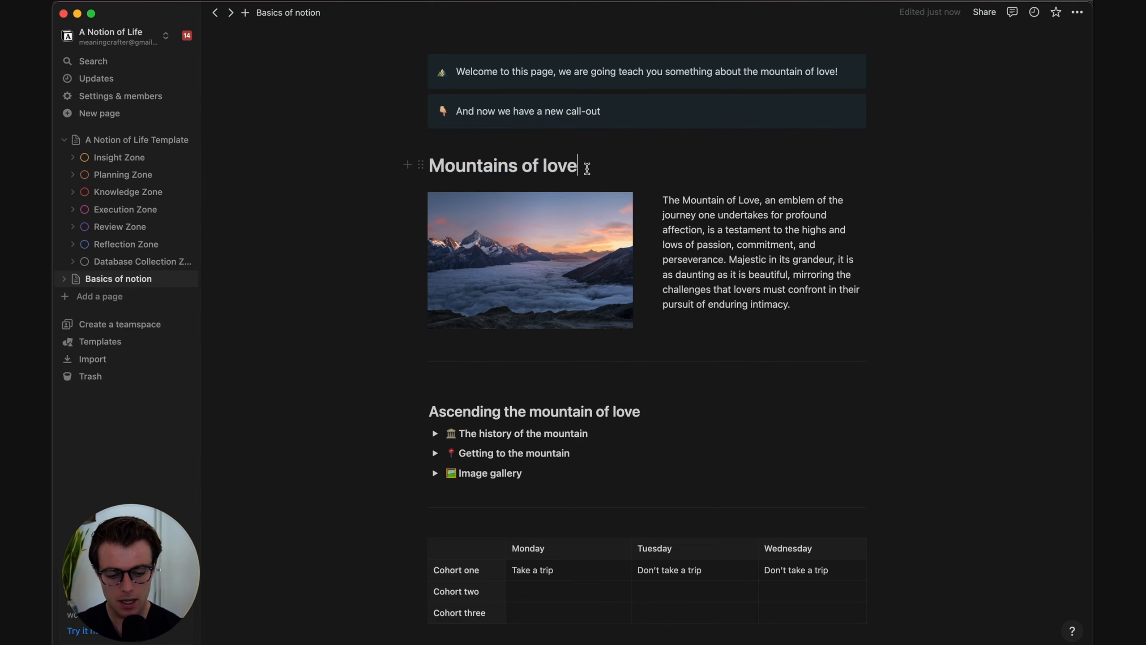
{"action": "key", "text": "Return"}
{"action": "type", "text": "/heading"}
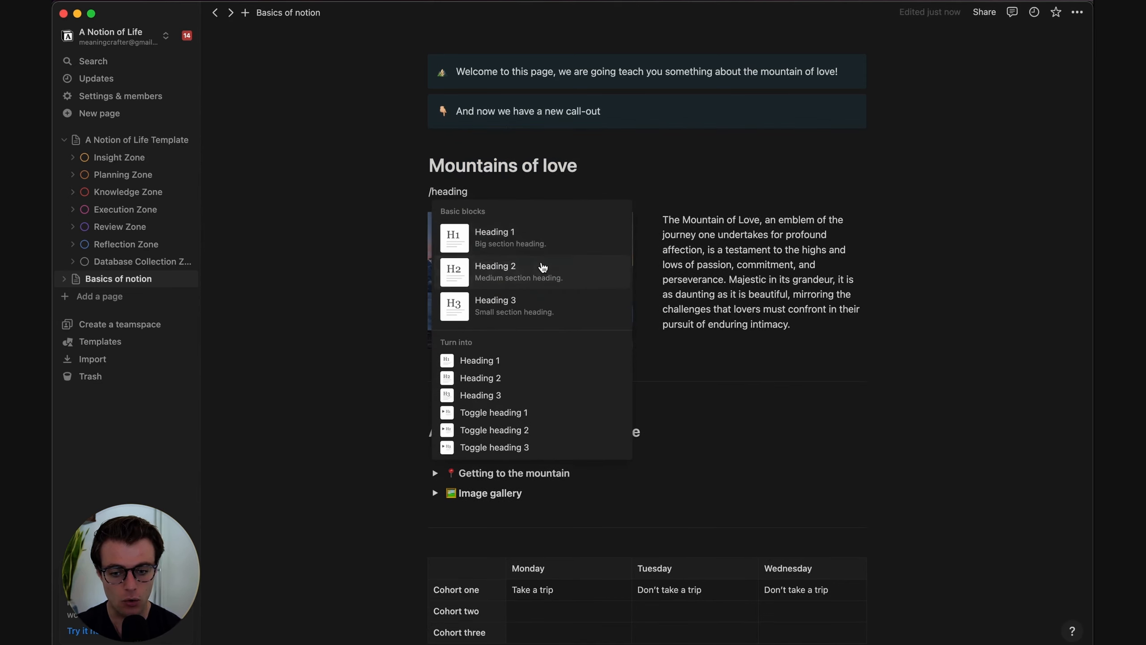
{"action": "left_click", "coordinate": [494, 269]}
{"action": "type", "text": "O"}
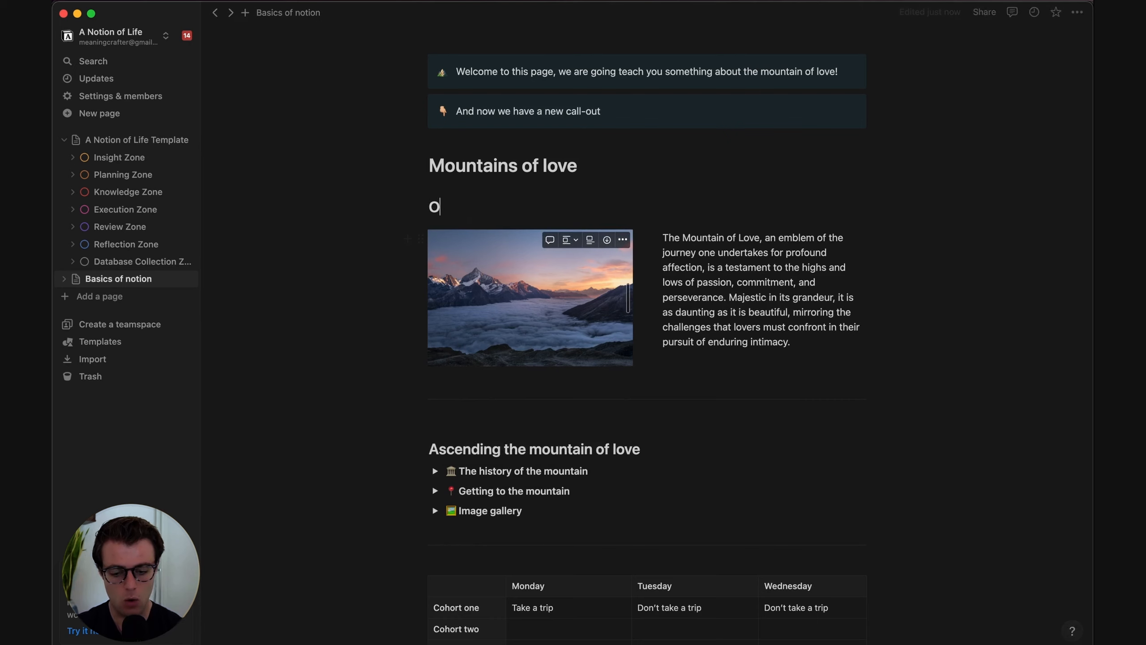
{"action": "type", "text": "ne level lower"}
Add a Heading 3 reading "Created a new header" on a new line under the "One level lower" heading
{"action": "key", "text": "Return"}
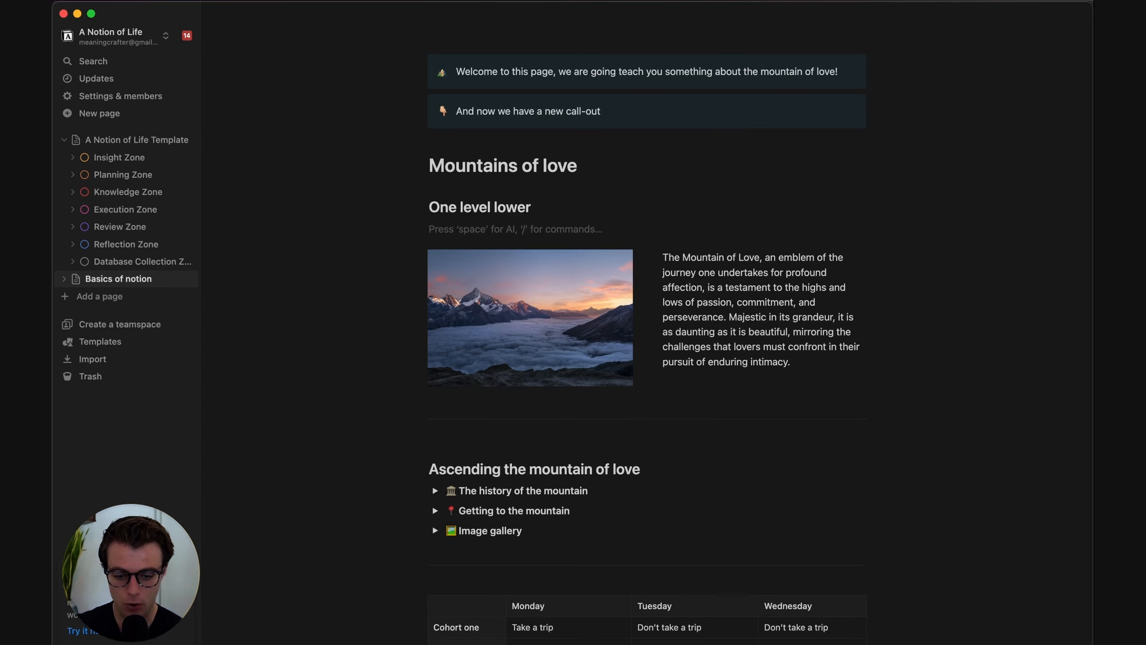
{"action": "type", "text": "/headin"}
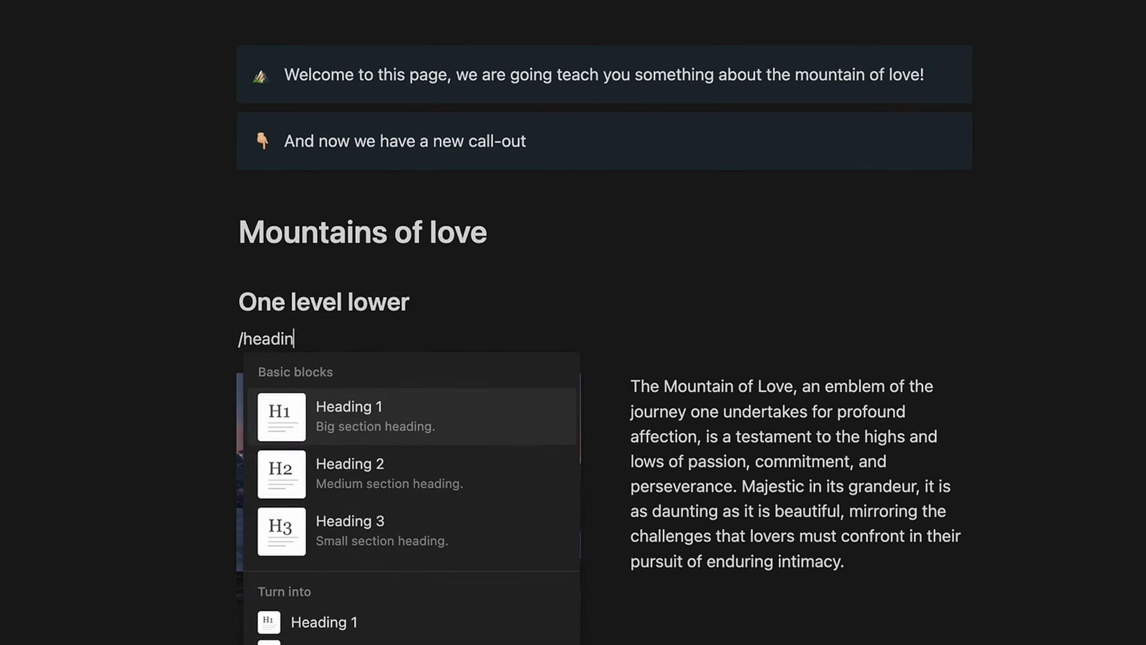
{"action": "type", "text": "g3"}
{"action": "key", "text": "BackSpace"}
{"action": "key", "text": "BackSpace"}
{"action": "key", "text": "BackSpace"}
{"action": "key", "text": "BackSpace"}
{"action": "key", "text": "BackSpace"}
{"action": "key", "text": "BackSpace"}
{"action": "key", "text": "BackSpace"}
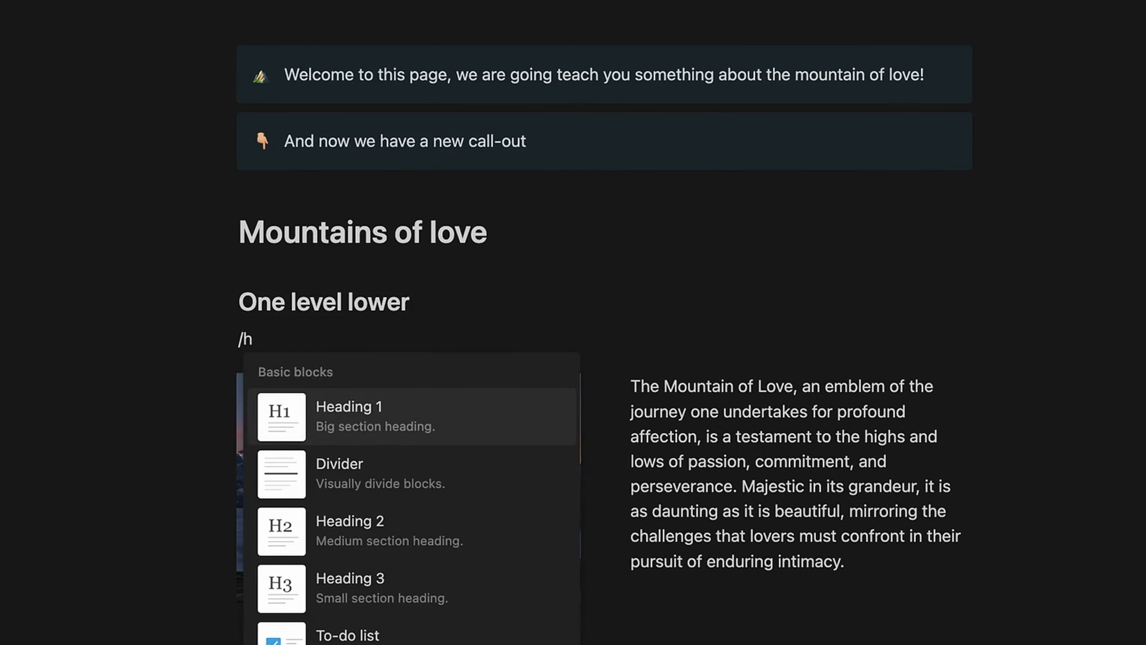
{"action": "type", "text": "3"}
{"action": "key", "text": "Return"}
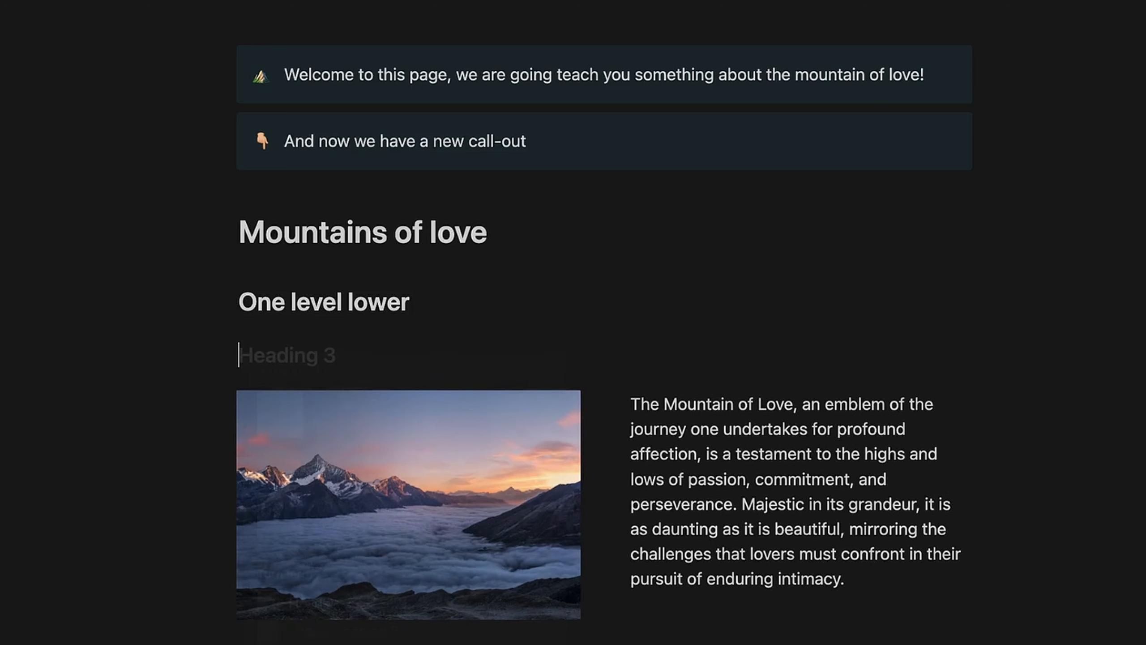
{"action": "type", "text": "Created a new header"}
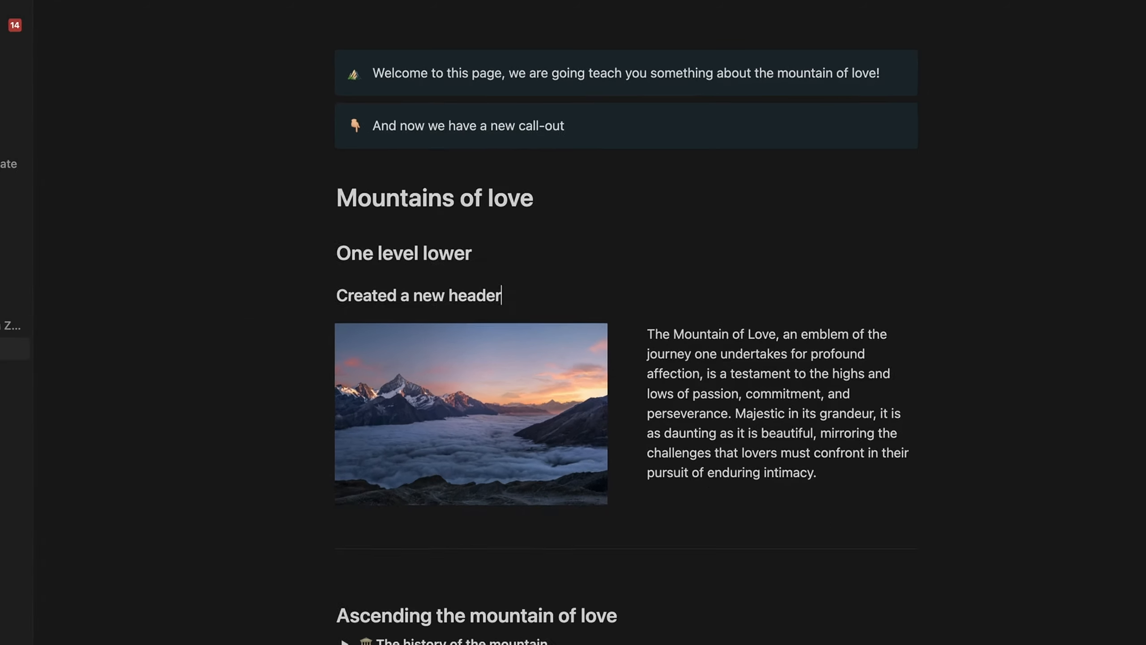
Delete the "One level lower" and "Created a new header" headings together
{"action": "left_click_drag", "start_coordinate": [208, 302], "coordinate": [466, 248]}
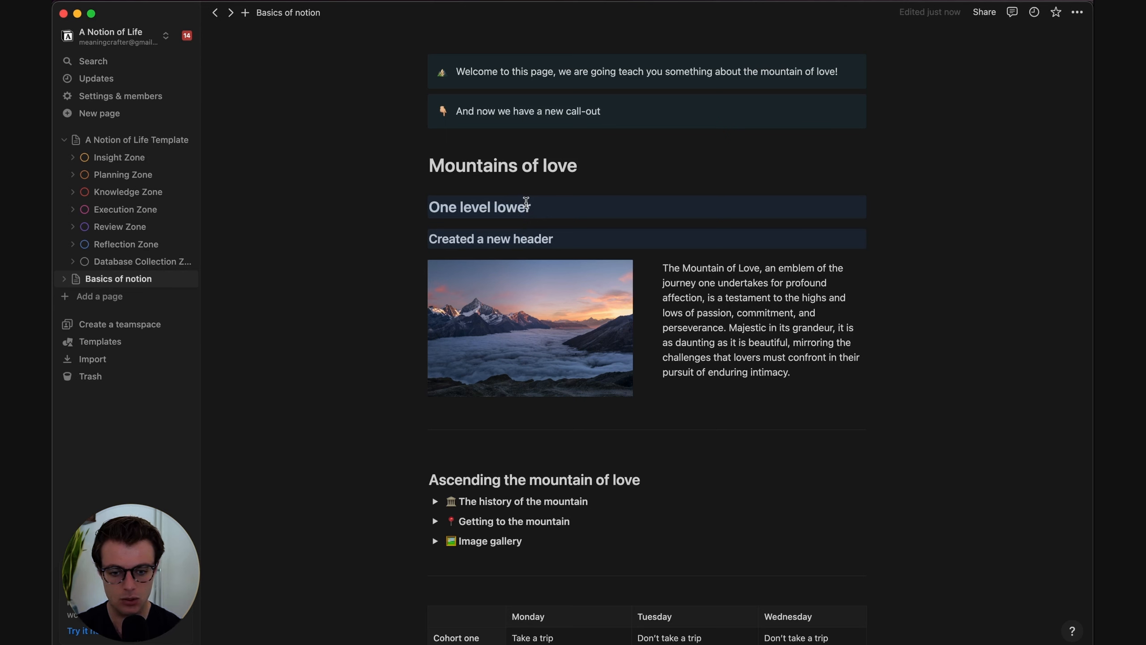
{"action": "key", "text": "BackSpace"}
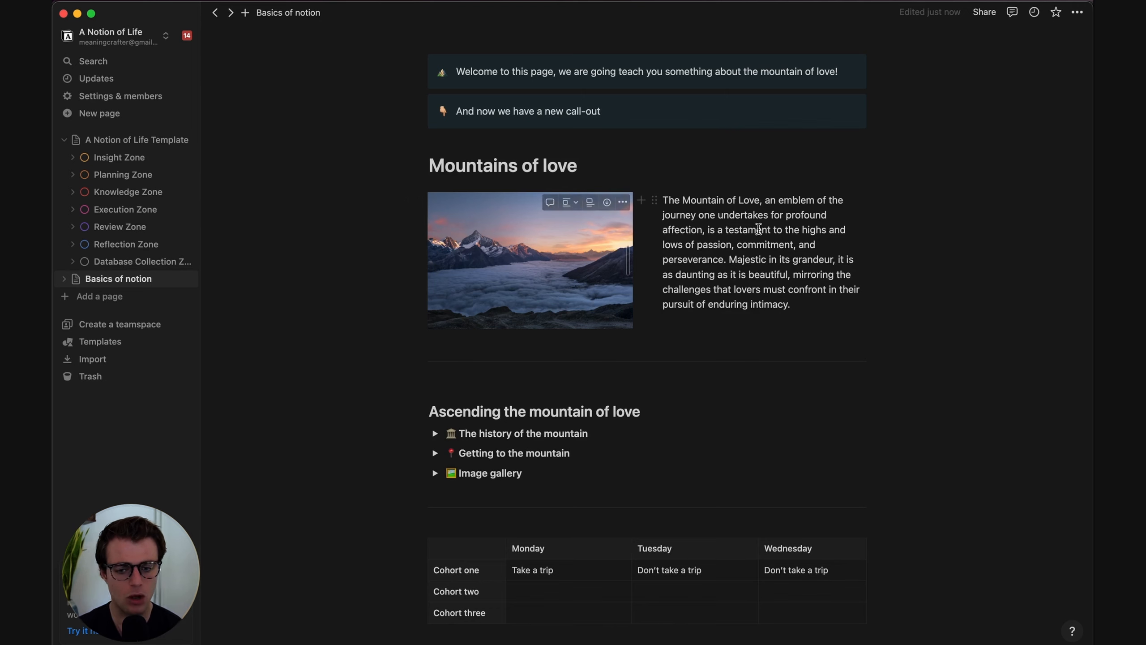
{"action": "scroll", "coordinate": [439, 203], "scroll_direction": "up", "scroll_amount": 3}
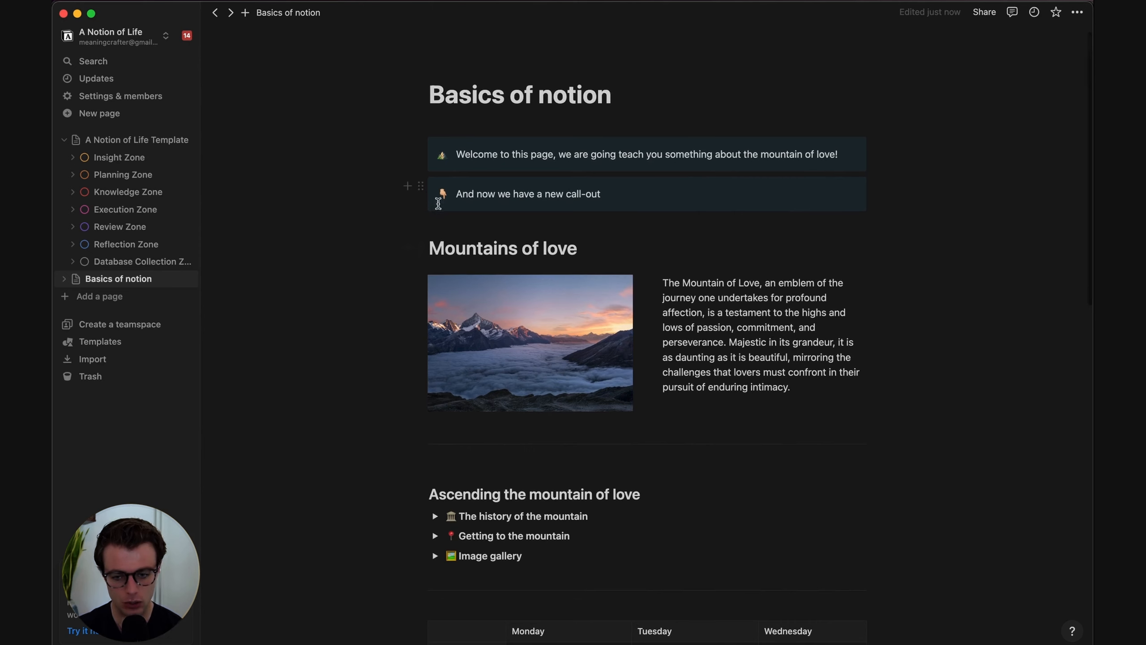
Move the "And now we have a new call-out" callout beside the welcome callout, forming two columns
{"action": "left_click", "coordinate": [422, 190]}
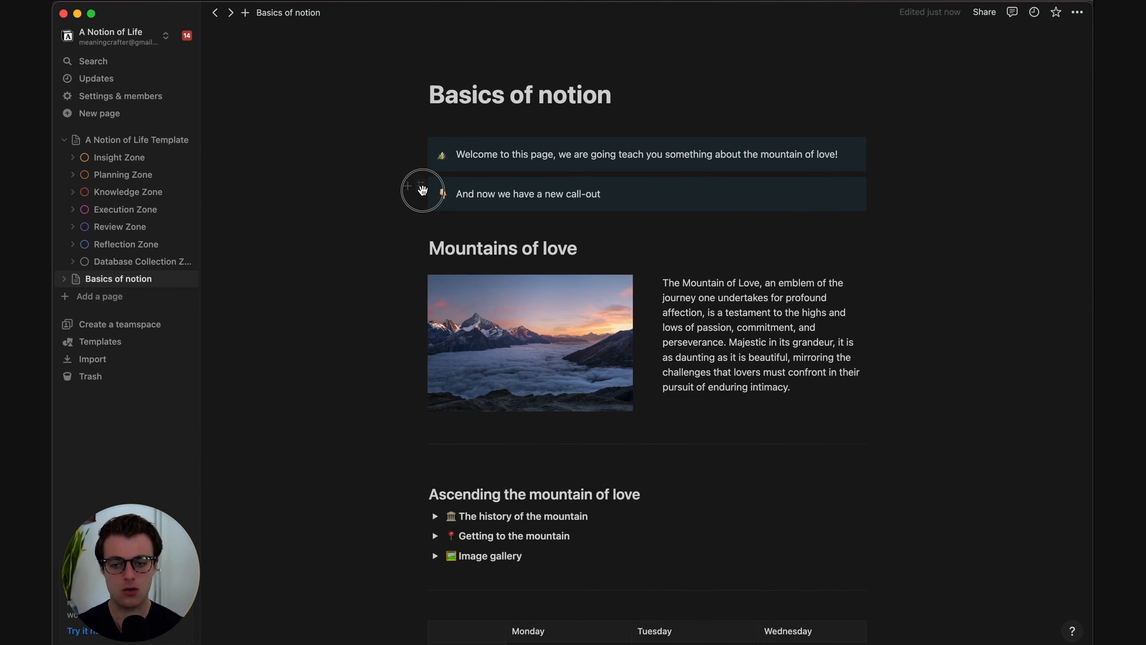
{"action": "left_click_drag", "start_coordinate": [422, 190], "coordinate": [875, 153]}
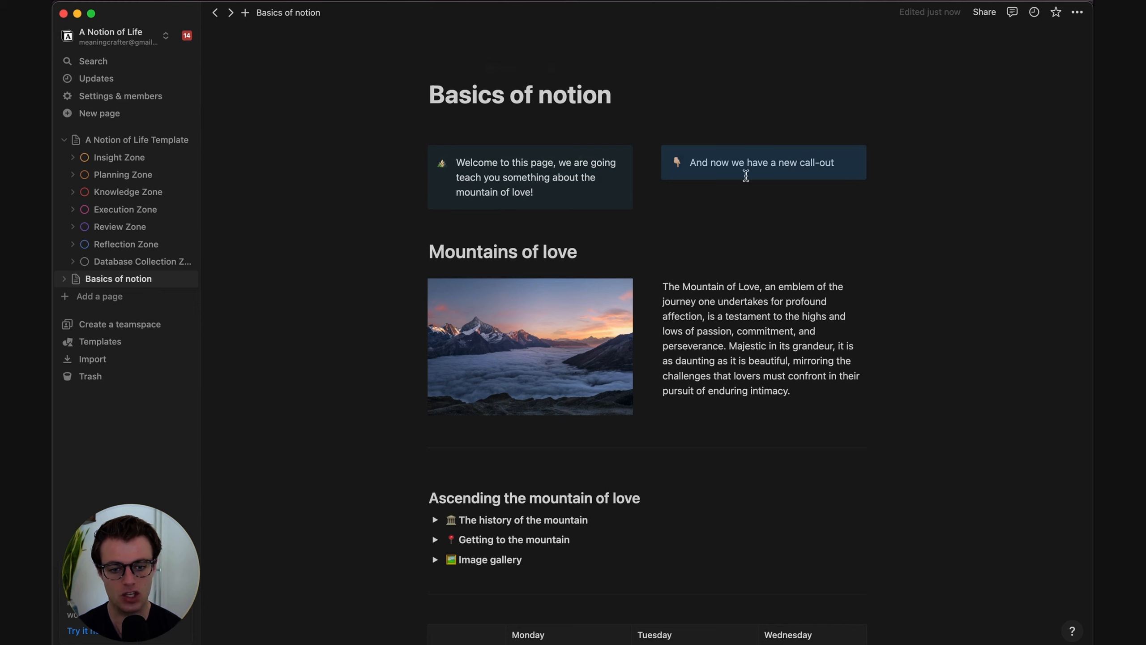
{"action": "left_click", "coordinate": [838, 180]}
Duplicate the "And now we have a new call-out" callout and place the copy beside it as a third column
{"action": "left_click", "coordinate": [656, 159]}
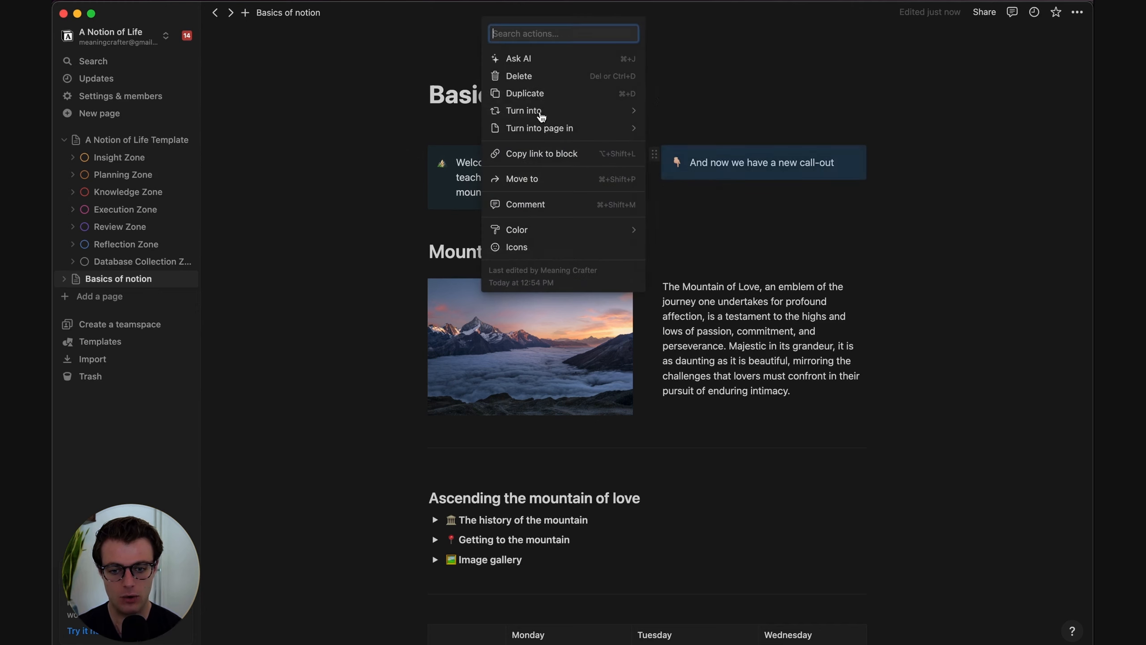
{"action": "left_click", "coordinate": [537, 92]}
{"action": "left_click_drag", "start_coordinate": [657, 197], "coordinate": [891, 160]}
Shorten the welcome callout's text to "Welcome to this page, we are going"
{"action": "left_click_drag", "start_coordinate": [524, 239], "coordinate": [483, 192]}
{"action": "key", "text": "BackSpace"}
{"action": "key", "text": "BackSpace"}
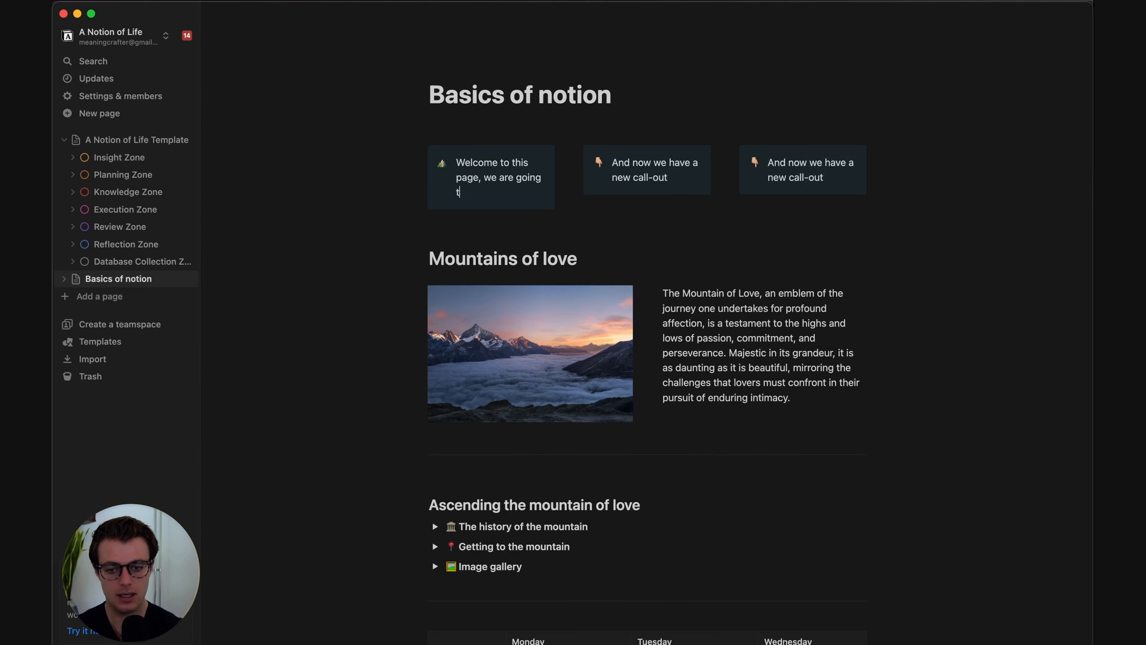
{"action": "key", "text": "BackSpace"}
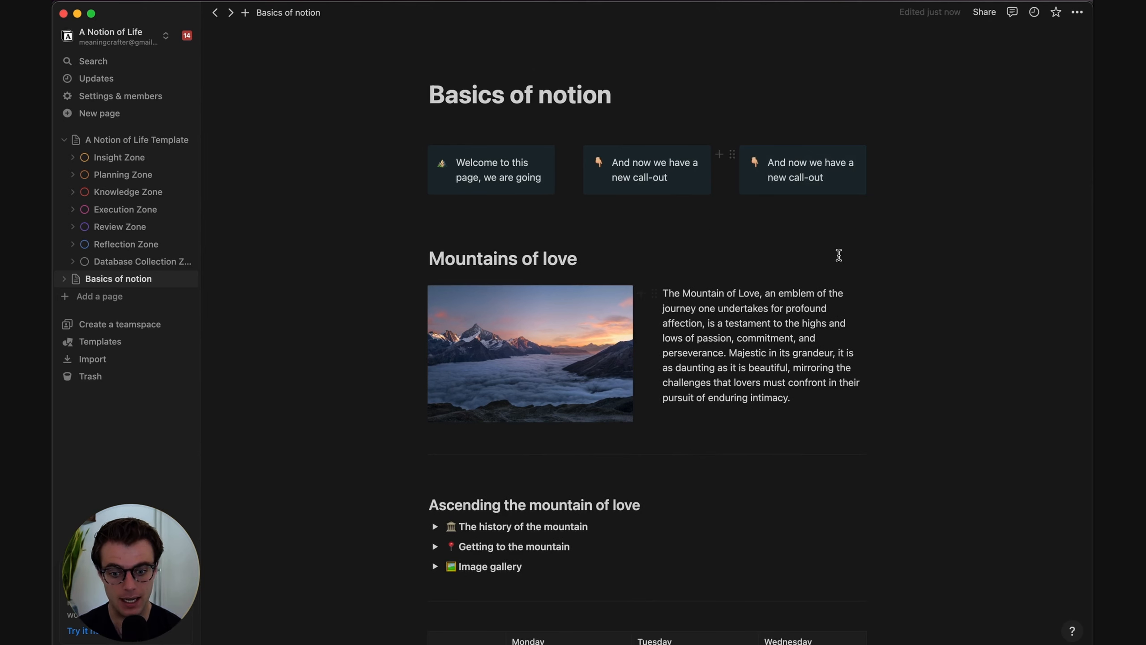
Move the Mountain of Love paragraph below the mountain image, separated by a blank line, and widen the image
{"action": "scroll", "coordinate": [710, 386], "scroll_direction": "down", "scroll_amount": 5}
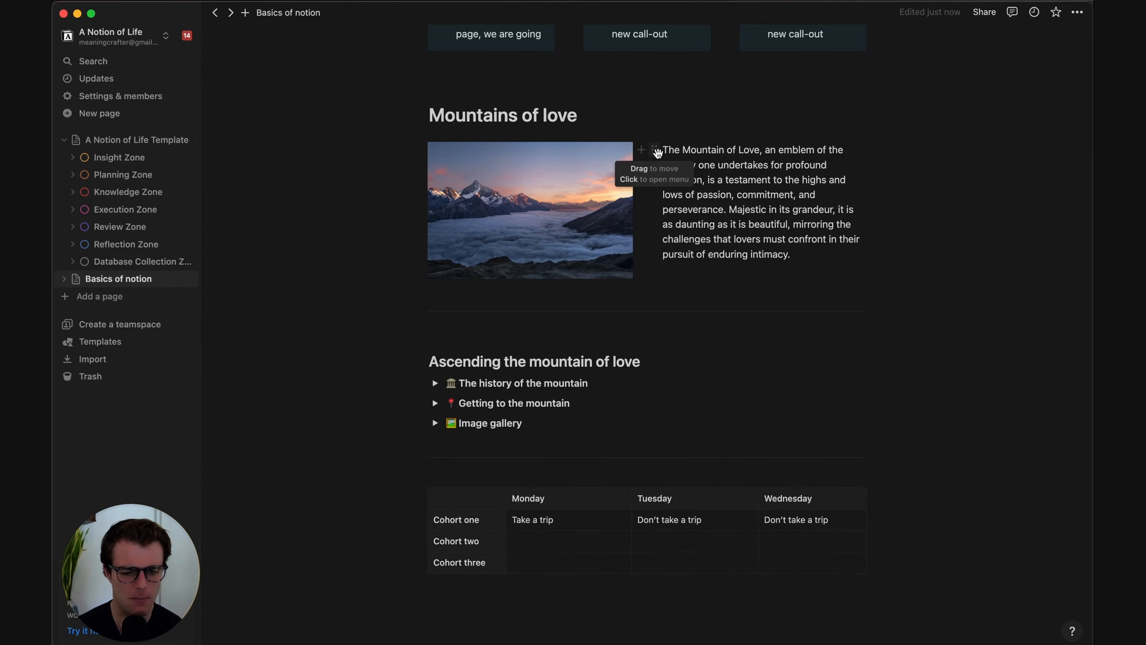
{"action": "left_click_drag", "start_coordinate": [657, 153], "coordinate": [470, 296]}
{"action": "scroll", "coordinate": [659, 363], "scroll_direction": "up", "scroll_amount": 2}
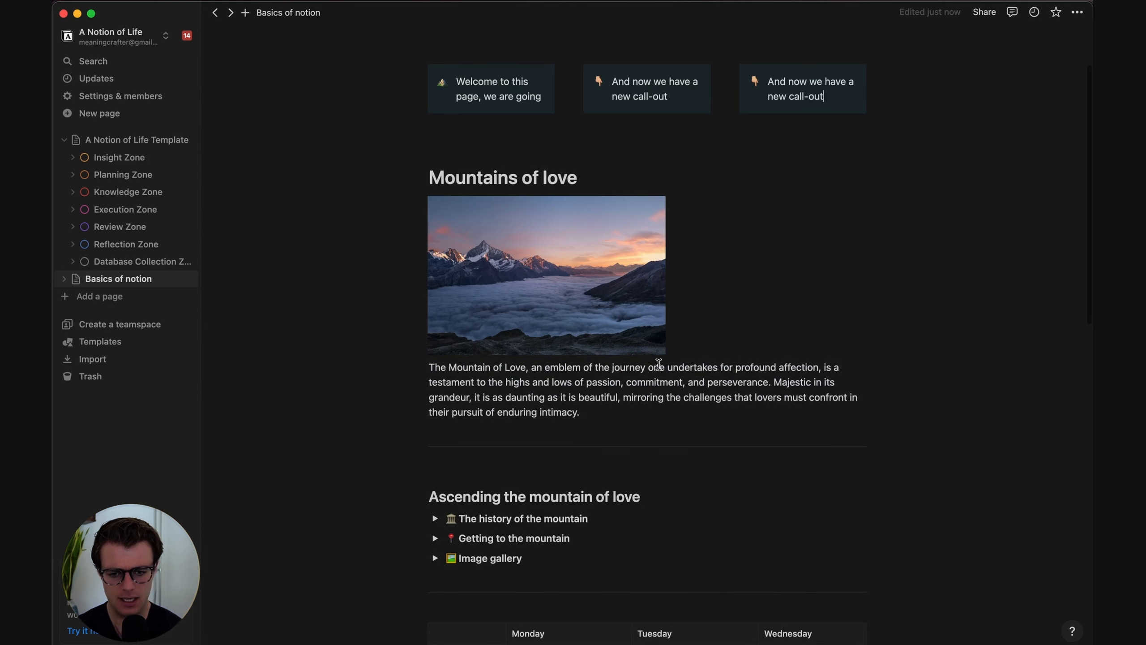
{"action": "left_click", "coordinate": [431, 367]}
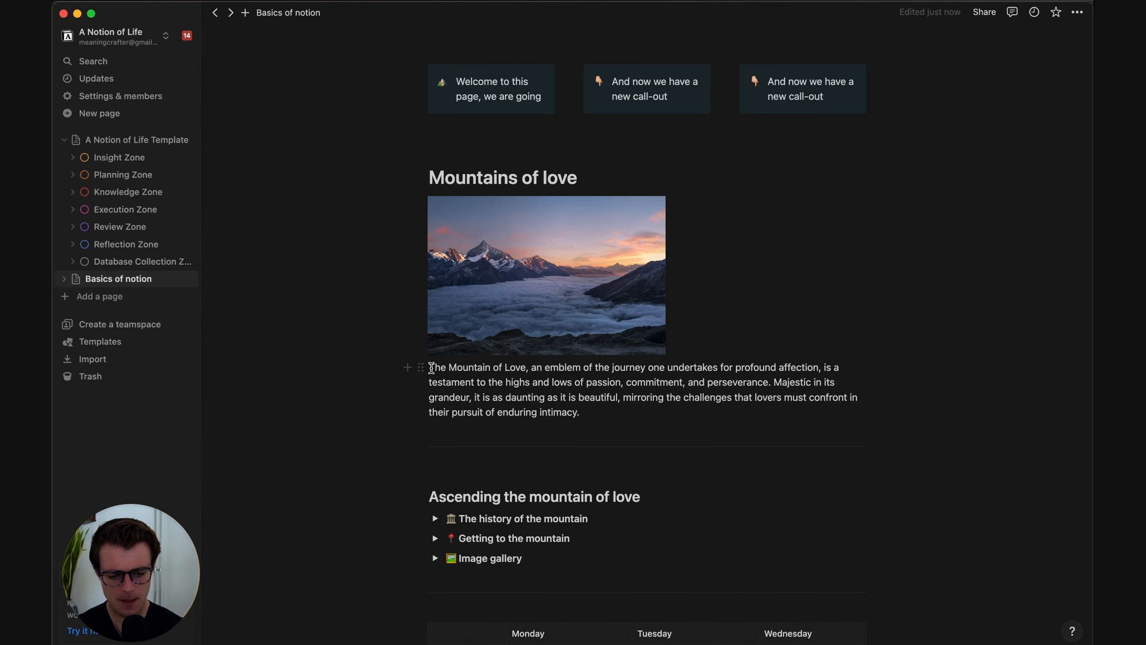
{"action": "key", "text": "Return"}
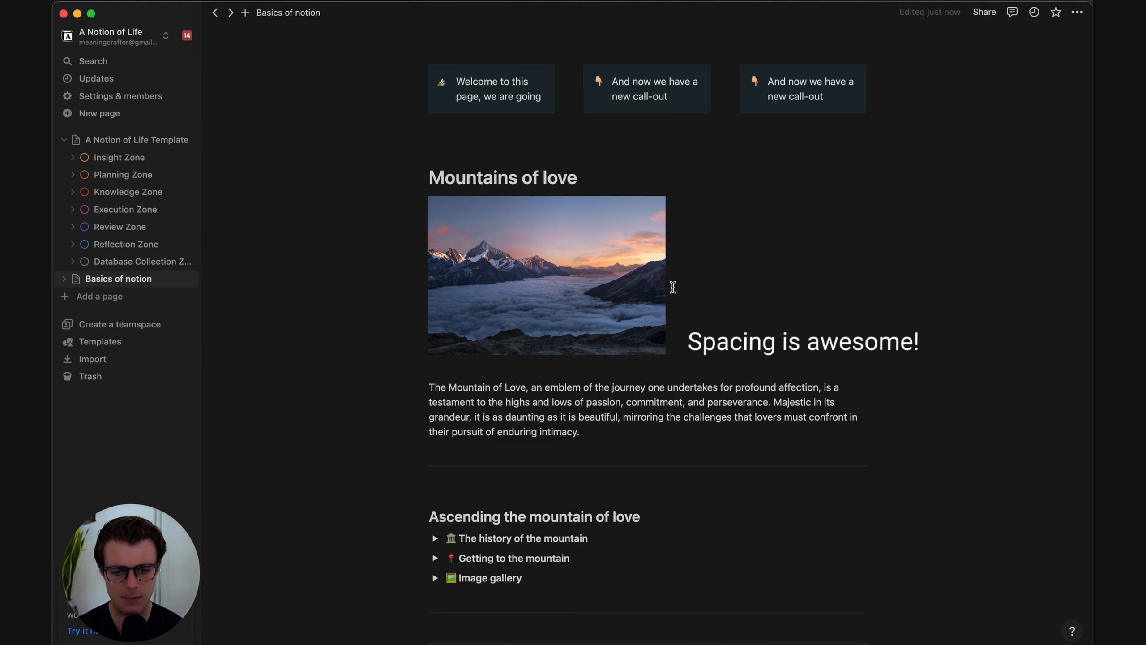
{"action": "left_click_drag", "start_coordinate": [661, 277], "coordinate": [702, 289]}
Try centre alignment on the mountain image under "Mountains of love" and undo it together with the added blank line
{"action": "left_click", "coordinate": [691, 206]}
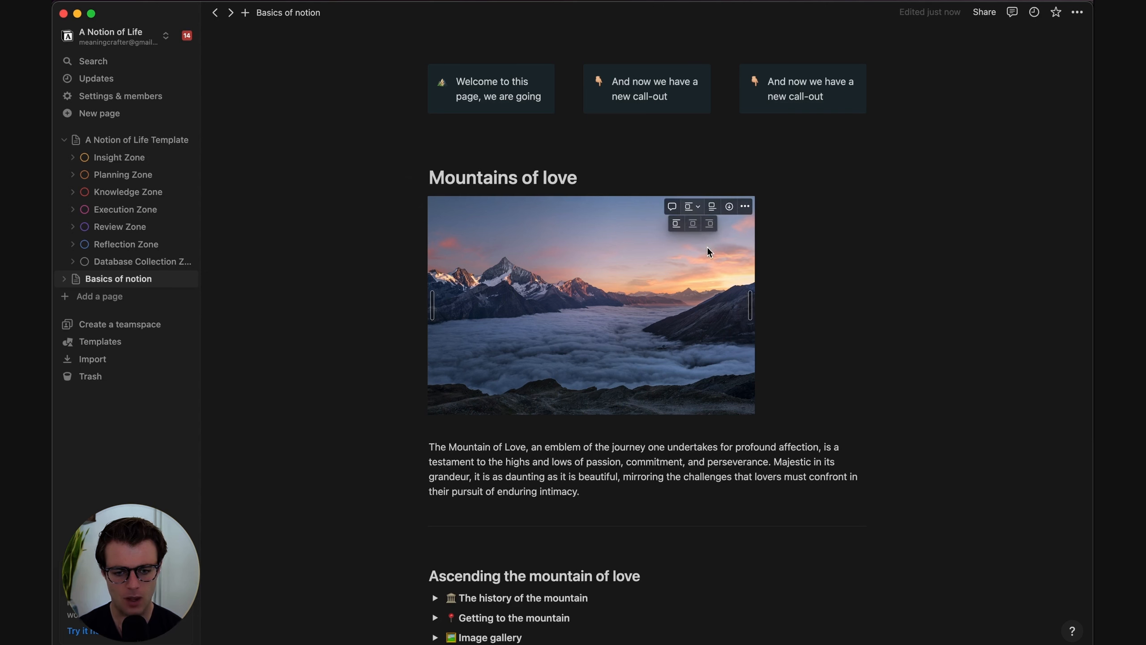
{"action": "left_click", "coordinate": [692, 223]}
{"action": "key", "text": "Return"}
{"action": "scroll", "coordinate": [827, 272], "scroll_direction": "down", "scroll_amount": 3}
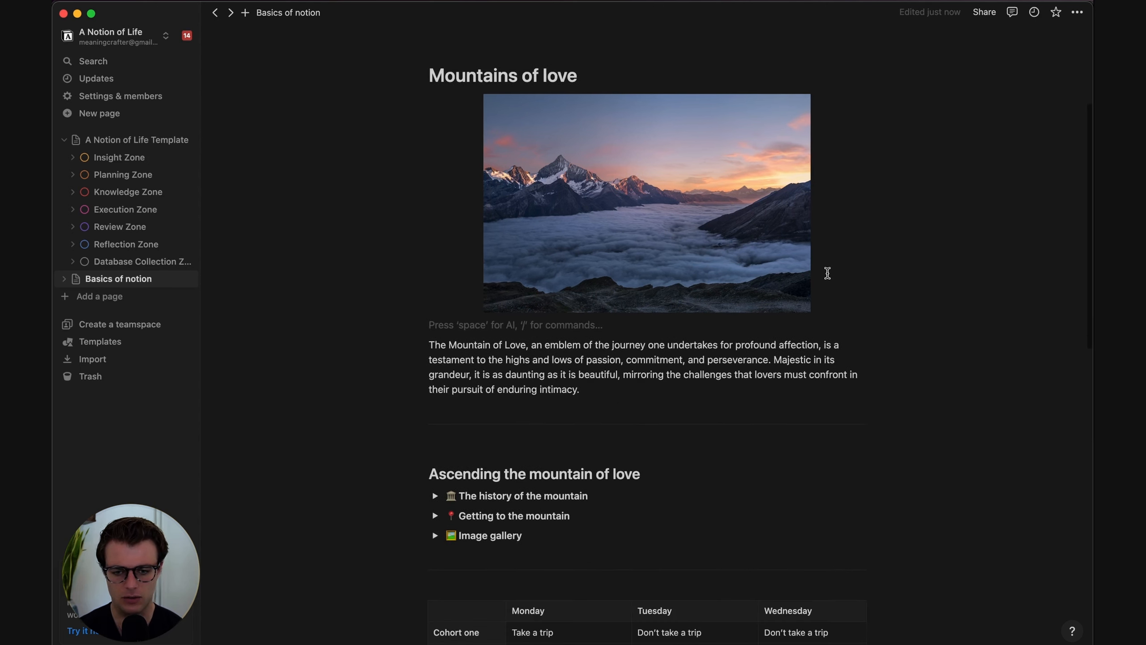
{"action": "left_click", "coordinate": [763, 406]}
{"action": "scroll", "coordinate": [844, 95], "scroll_direction": "up", "scroll_amount": 2}
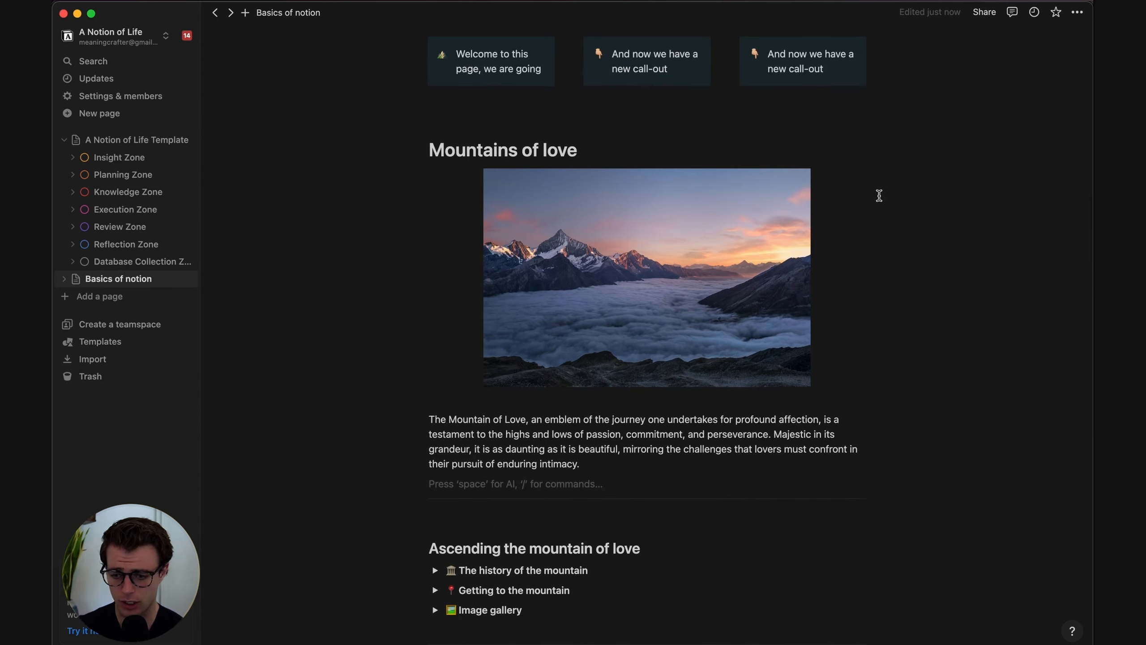
{"action": "key", "text": "super+z"}
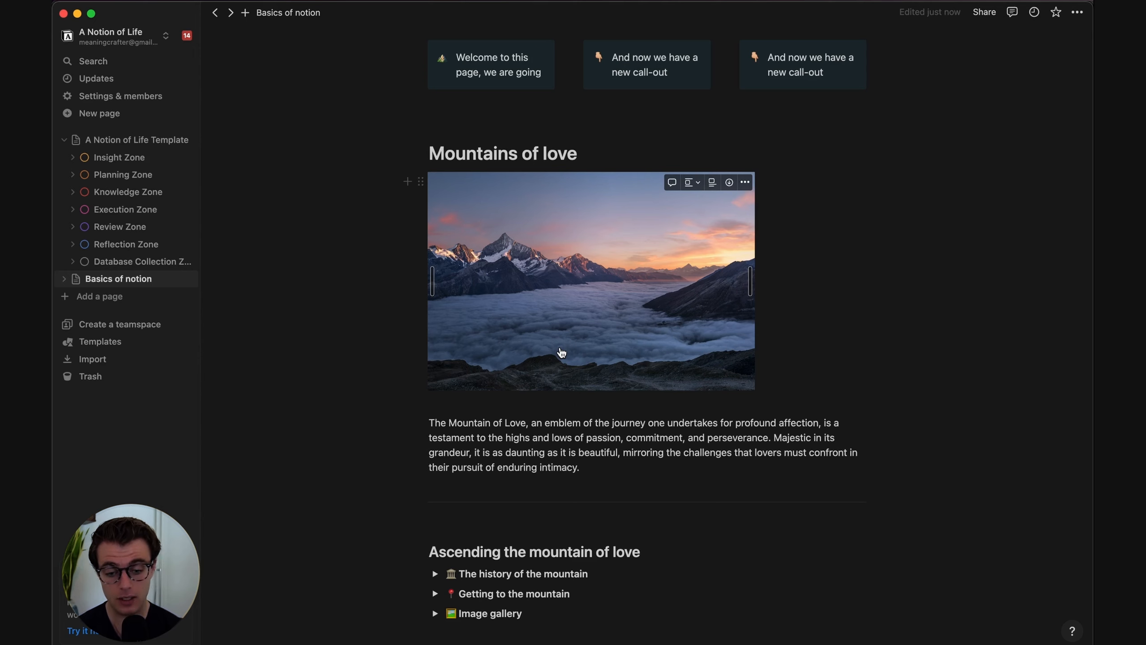
{"action": "scroll", "coordinate": [561, 353], "scroll_direction": "up", "scroll_amount": 2}
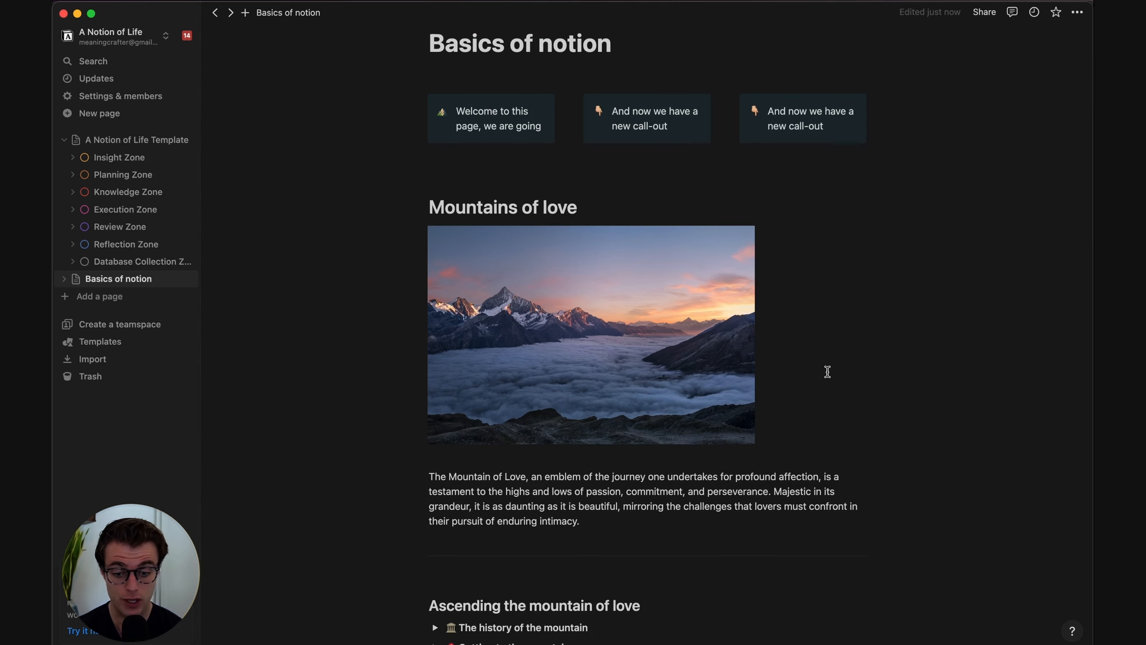
{"action": "scroll", "coordinate": [827, 371], "scroll_direction": "down", "scroll_amount": 5}
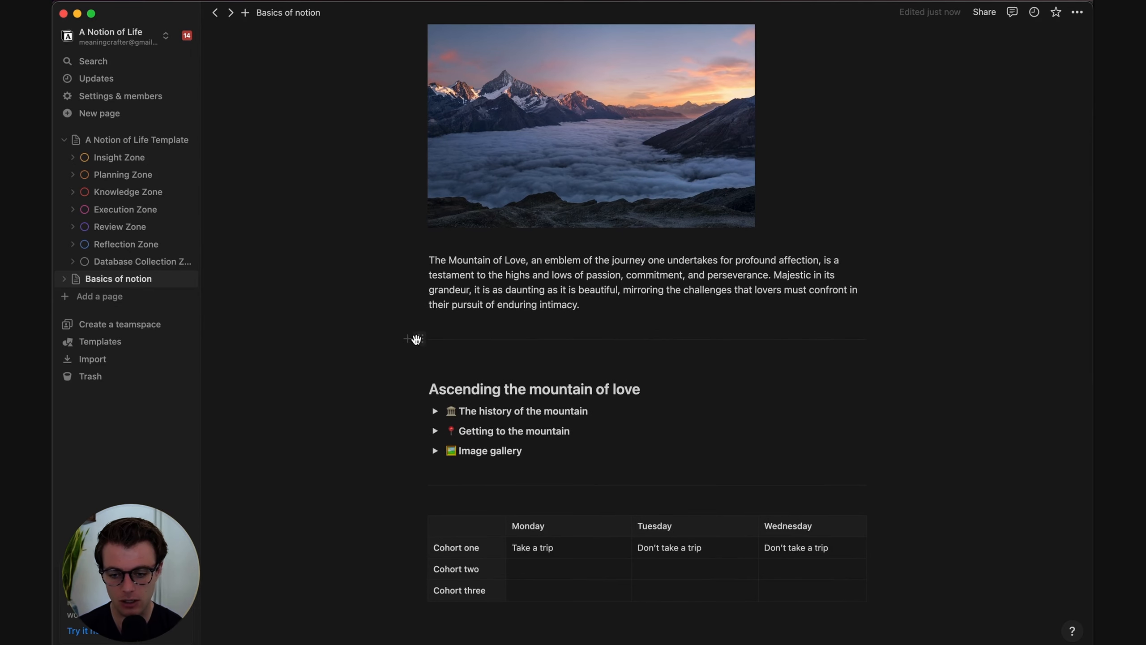
{"action": "left_click", "coordinate": [437, 354]}
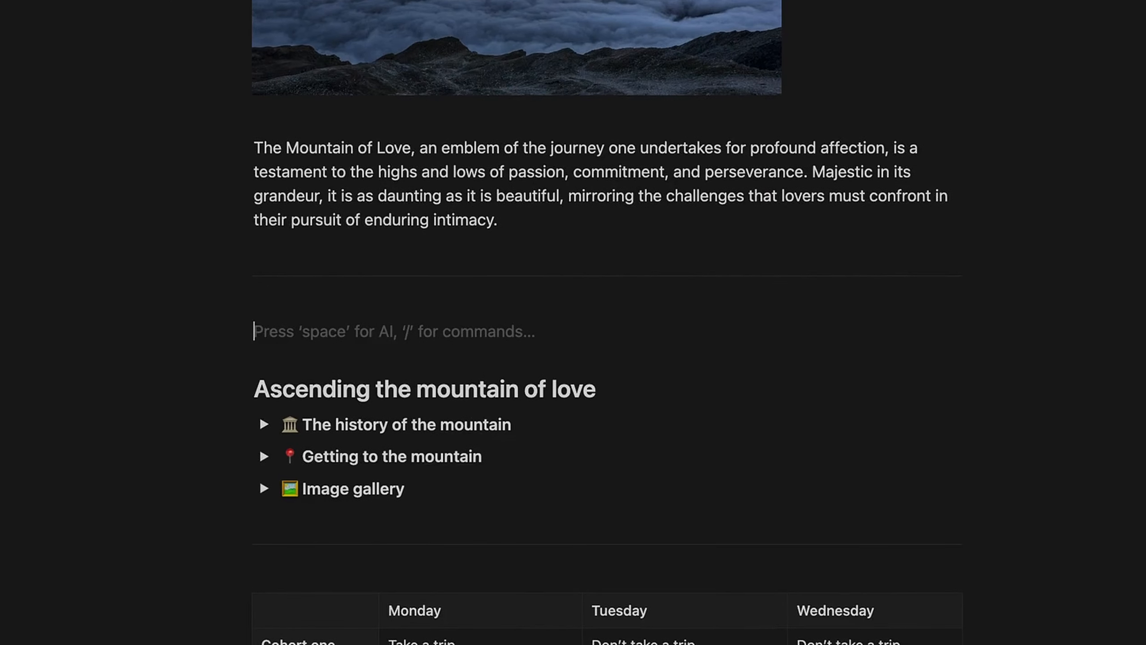
{"action": "type", "text": "-"}
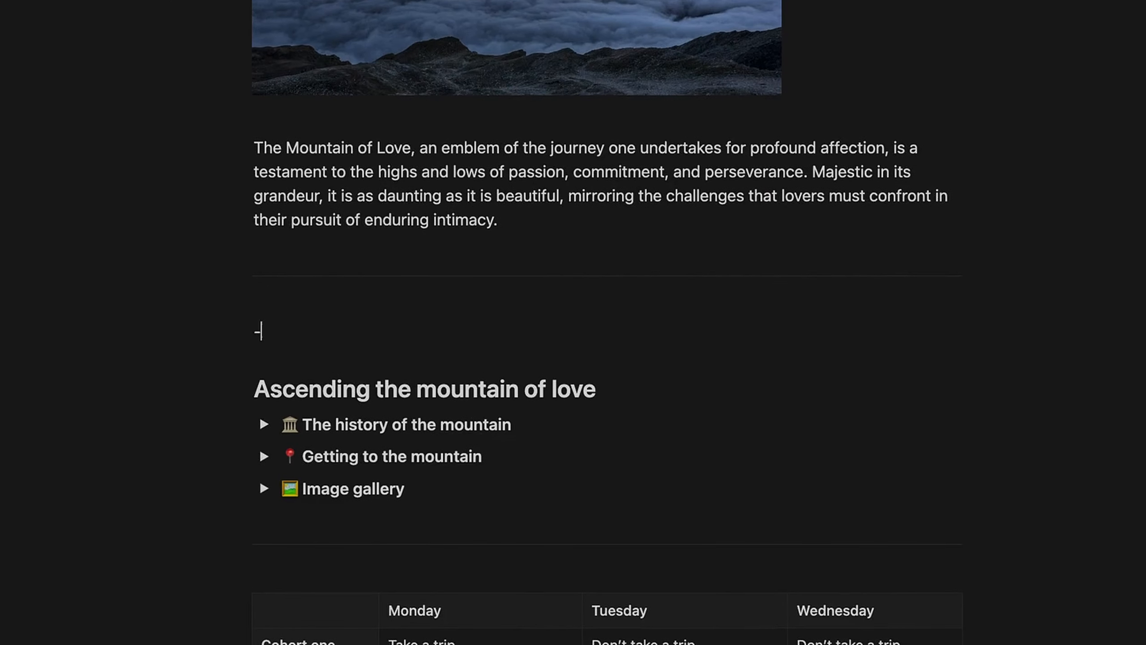
{"action": "key", "text": "BackSpace"}
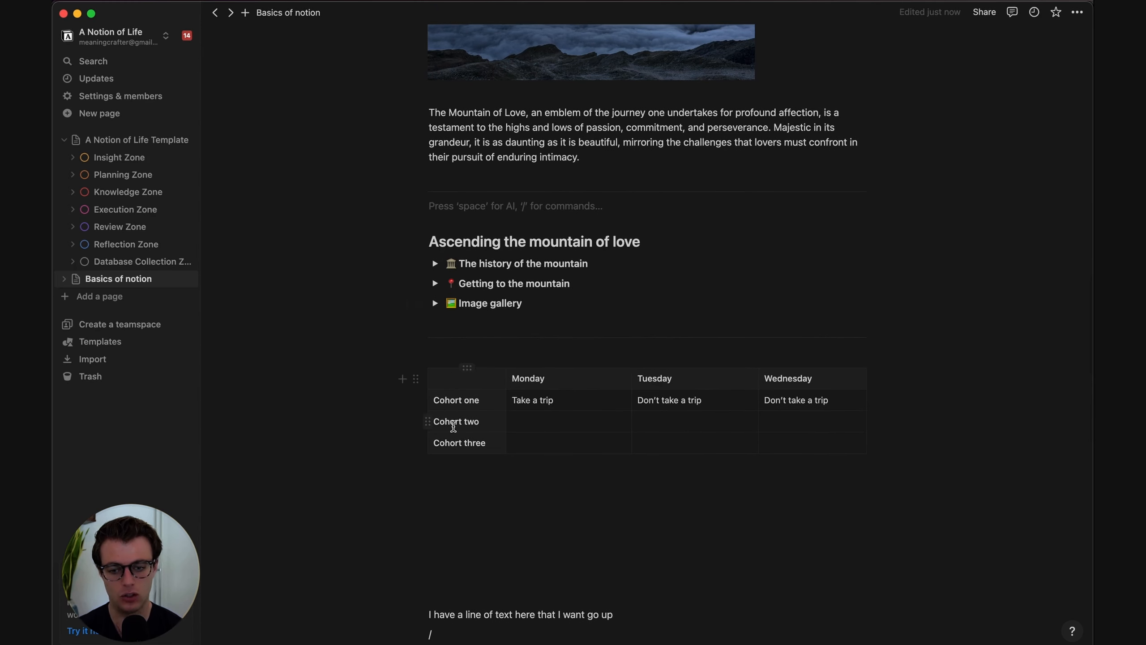
Expand the history, "Getting to the mountain" and "Image gallery" toggles to view their contents, and collapse them again
{"action": "scroll", "coordinate": [320, 334], "scroll_direction": "up", "scroll_amount": 2}
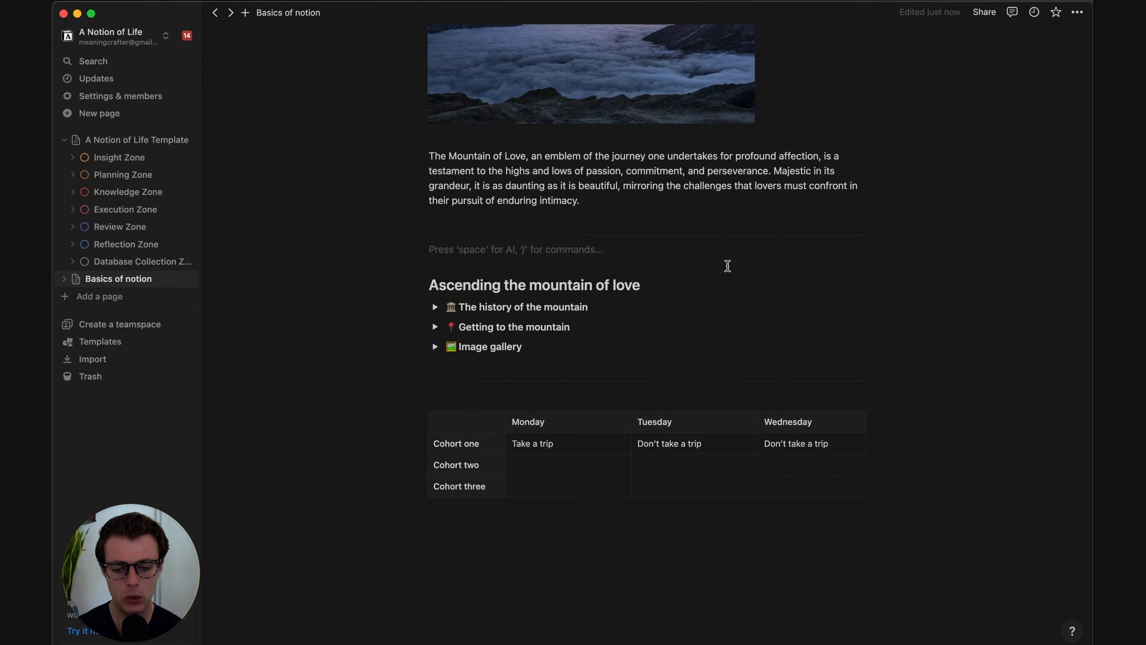
{"action": "left_click", "coordinate": [435, 307]}
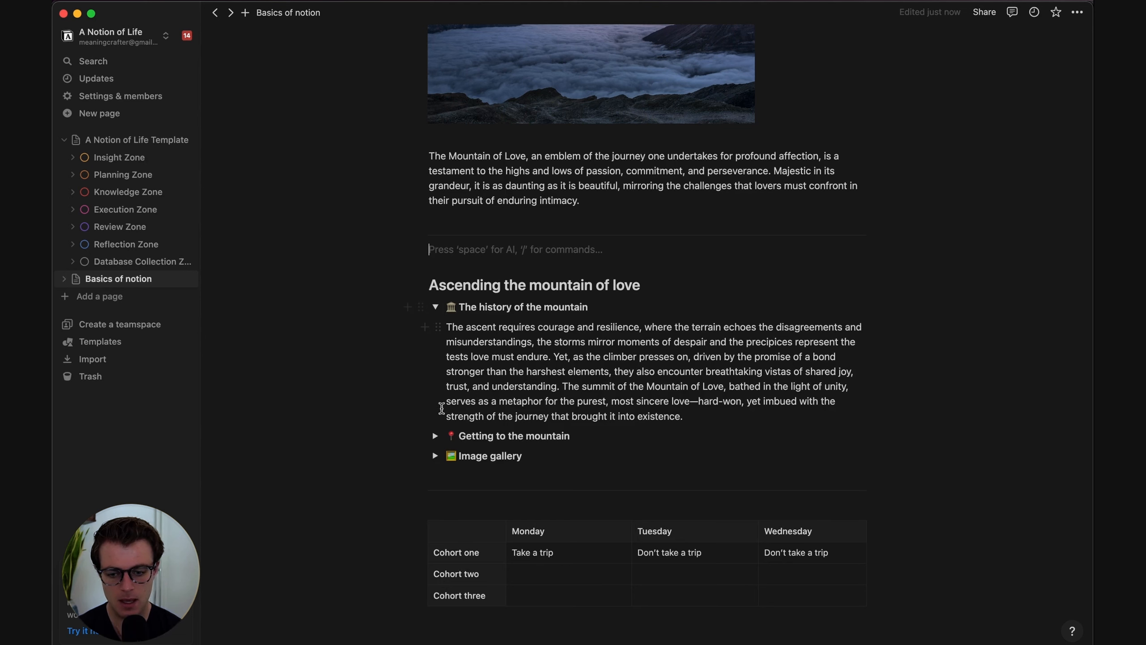
{"action": "left_click", "coordinate": [434, 436]}
{"action": "scroll", "coordinate": [434, 433], "scroll_direction": "down", "scroll_amount": 3}
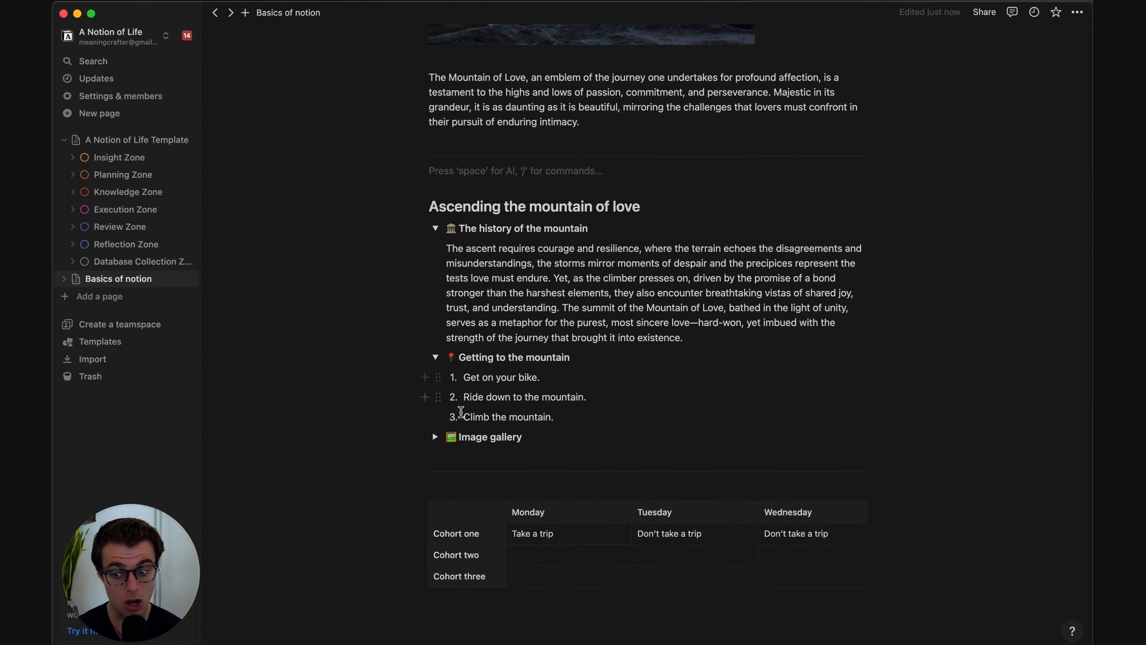
{"action": "left_click", "coordinate": [435, 436]}
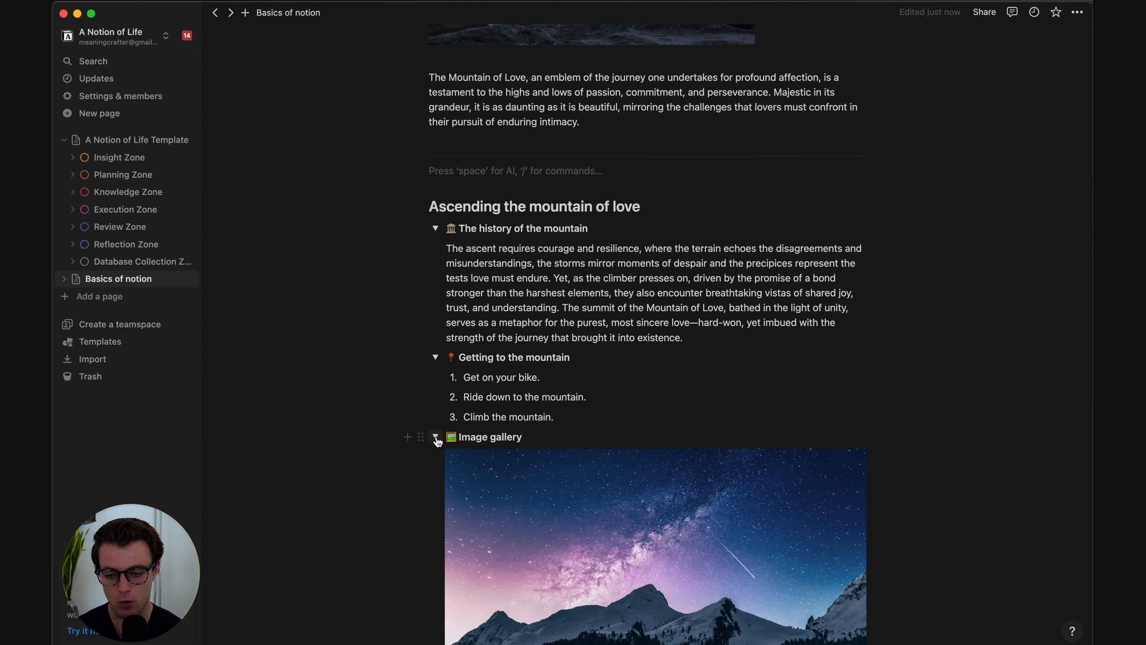
{"action": "scroll", "coordinate": [800, 422], "scroll_direction": "down", "scroll_amount": 3}
{"action": "scroll", "coordinate": [800, 421], "scroll_direction": "down", "scroll_amount": 6}
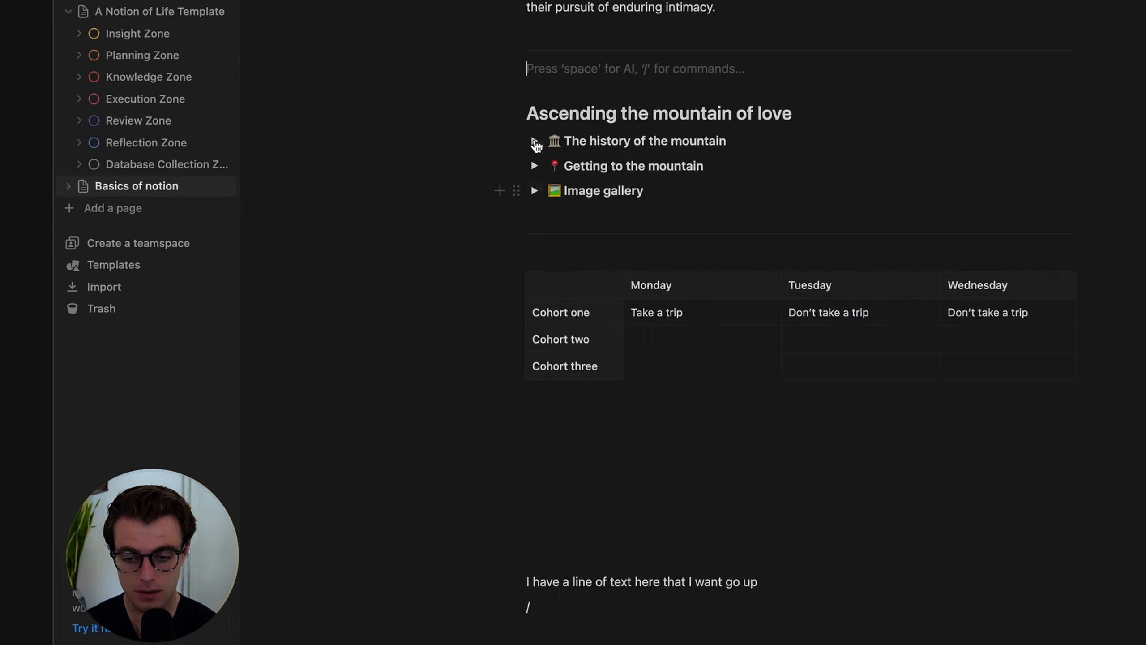
{"action": "left_click", "coordinate": [435, 243]}
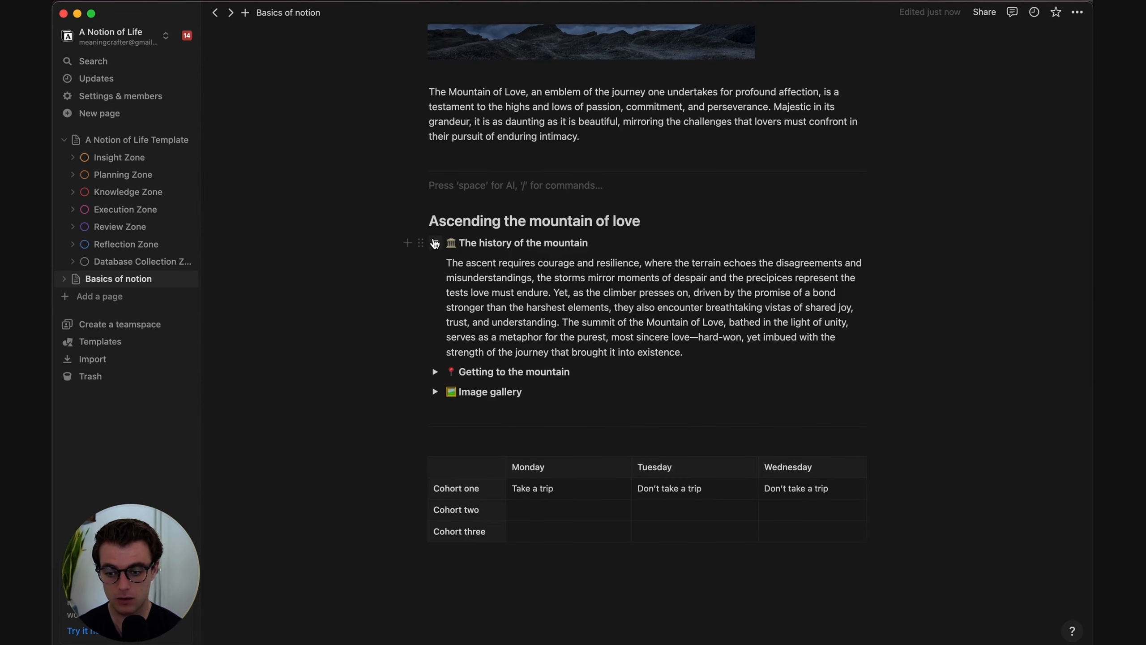
{"action": "left_click", "coordinate": [435, 243]}
{"action": "scroll", "coordinate": [590, 218], "scroll_direction": "up", "scroll_amount": 3}
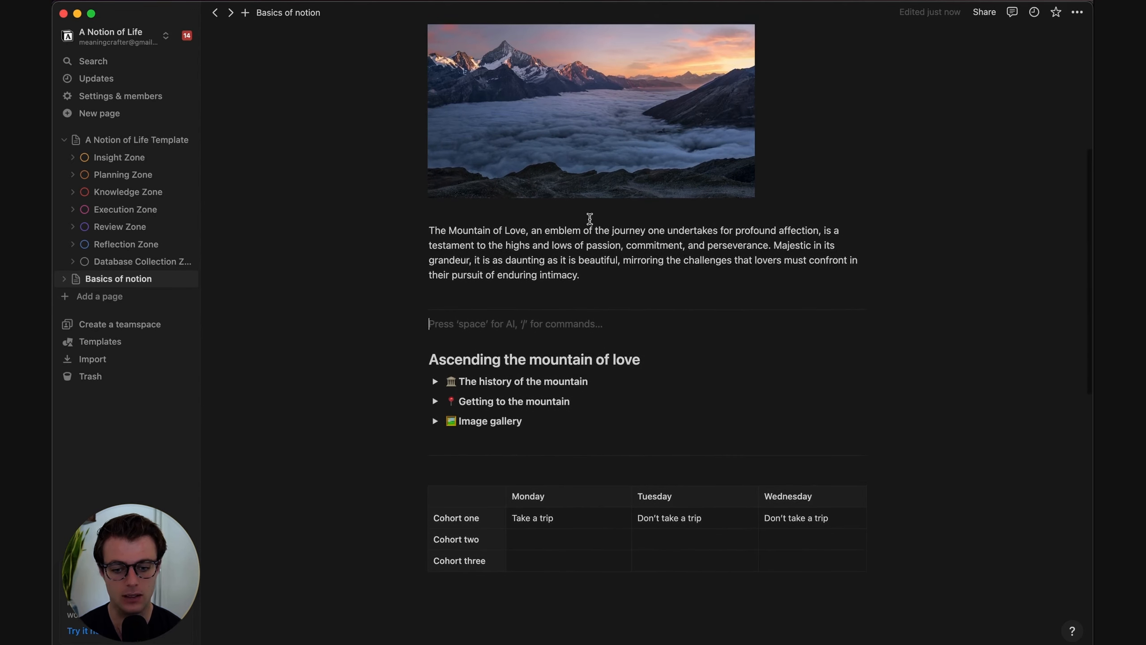
Insert a divider with "---" on the blank line above the "Ascending the mountain of love" heading
{"action": "scroll", "coordinate": [589, 219], "scroll_direction": "down", "scroll_amount": 3}
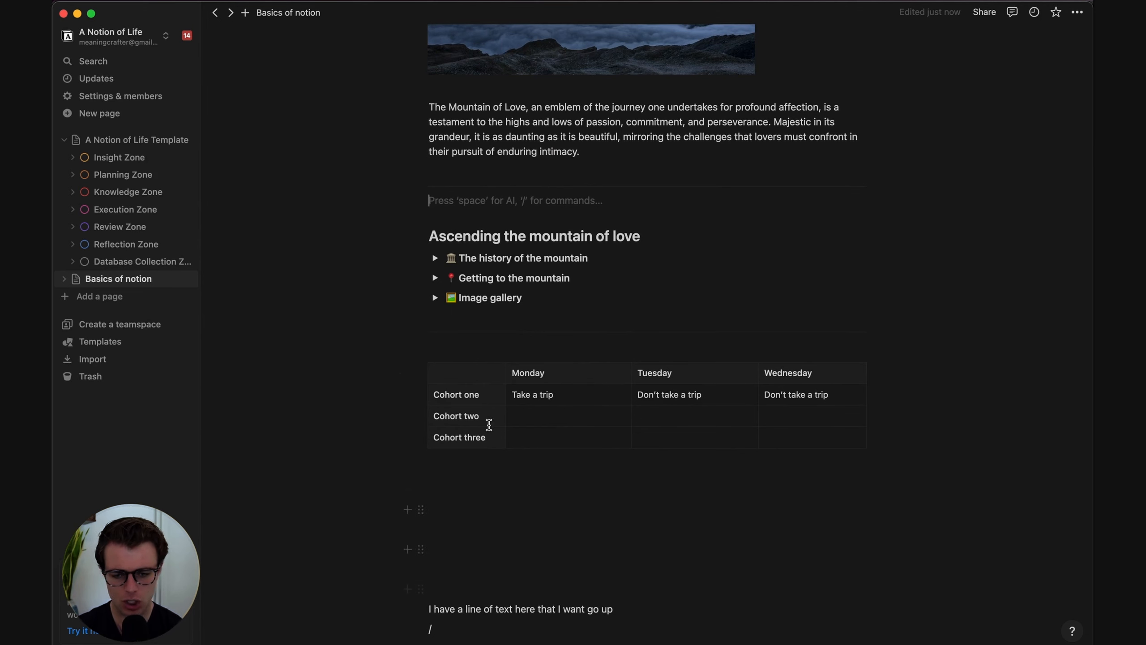
{"action": "scroll", "coordinate": [721, 330], "scroll_direction": "up", "scroll_amount": 2}
{"action": "scroll", "coordinate": [720, 328], "scroll_direction": "down", "scroll_amount": 1}
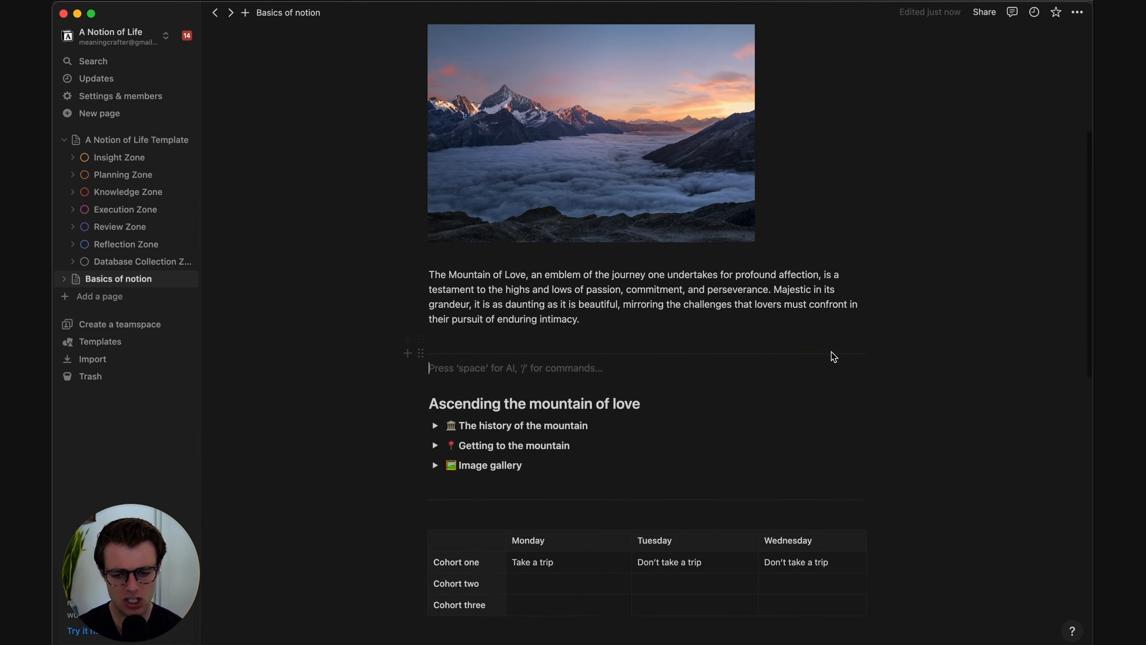
{"action": "type", "text": "---"}
{"action": "scroll", "coordinate": [591, 468], "scroll_direction": "up", "scroll_amount": 10}
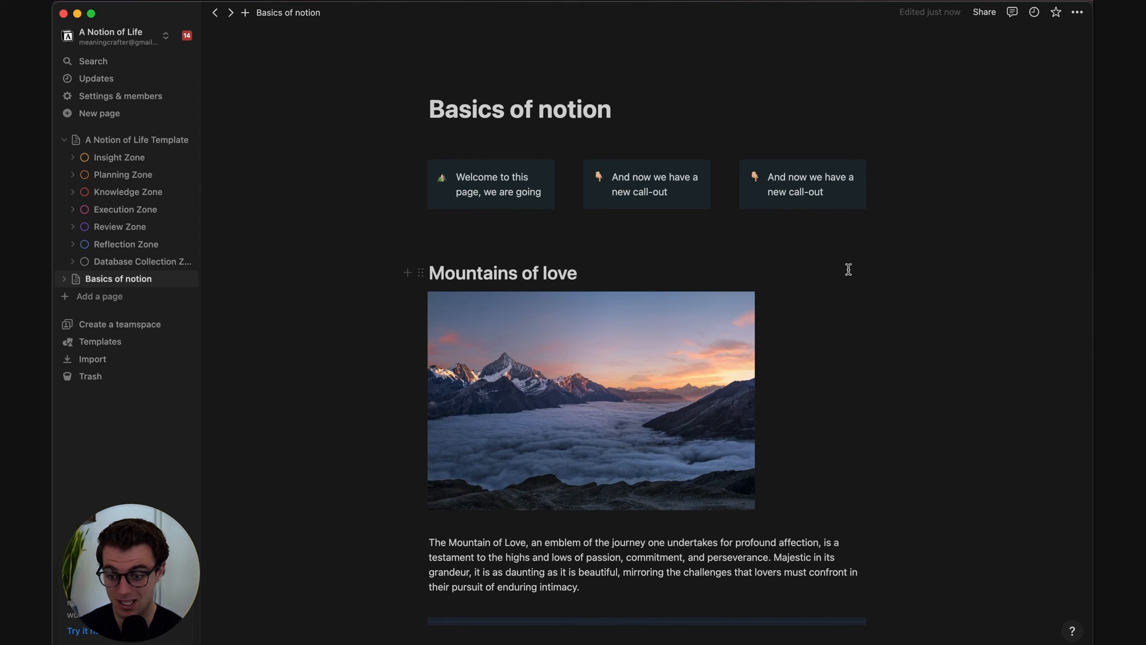
{"action": "left_click", "coordinate": [896, 440]}
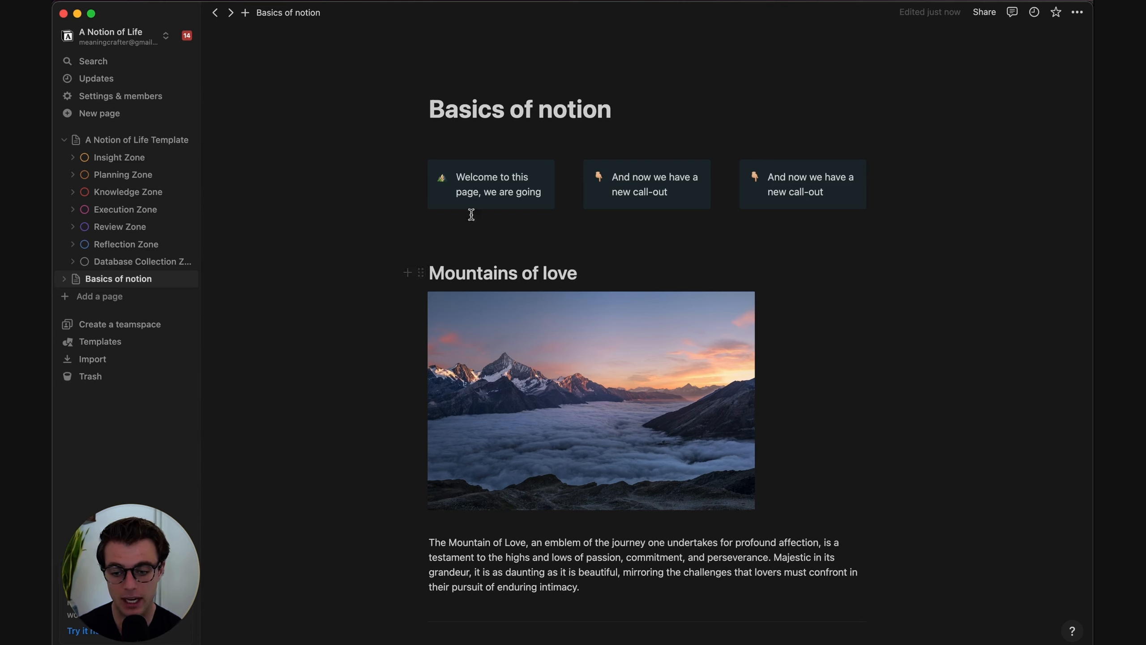
Change the text colour of the "Mountains of love" heading to Blue
{"action": "left_click", "coordinate": [421, 274]}
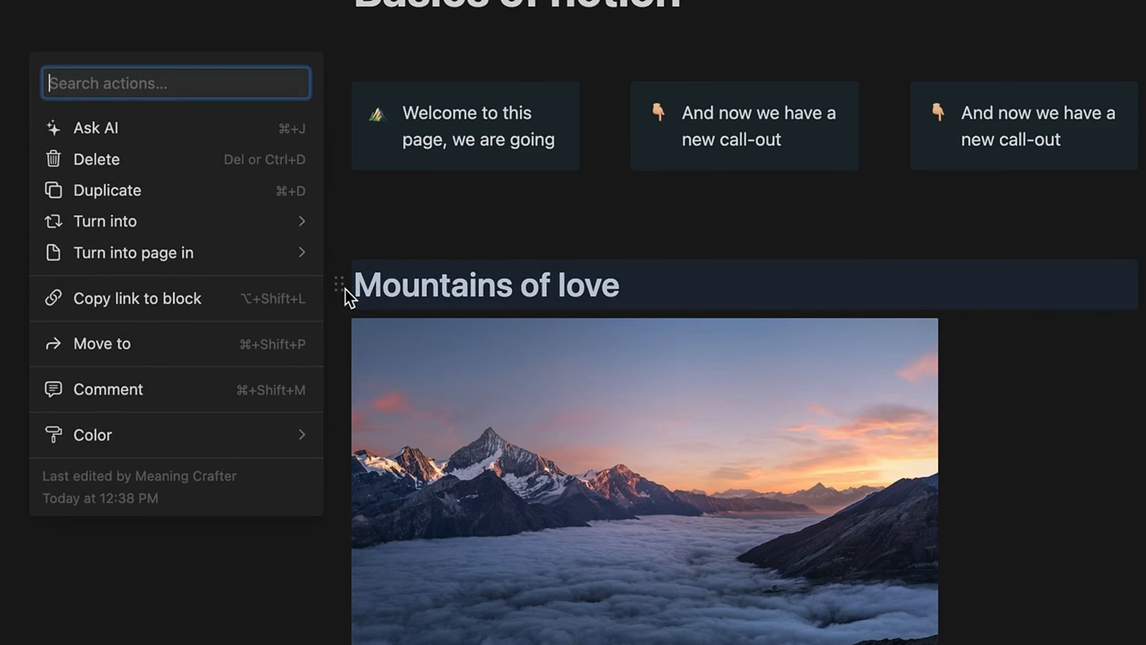
{"action": "mouse_move", "coordinate": [207, 444]}
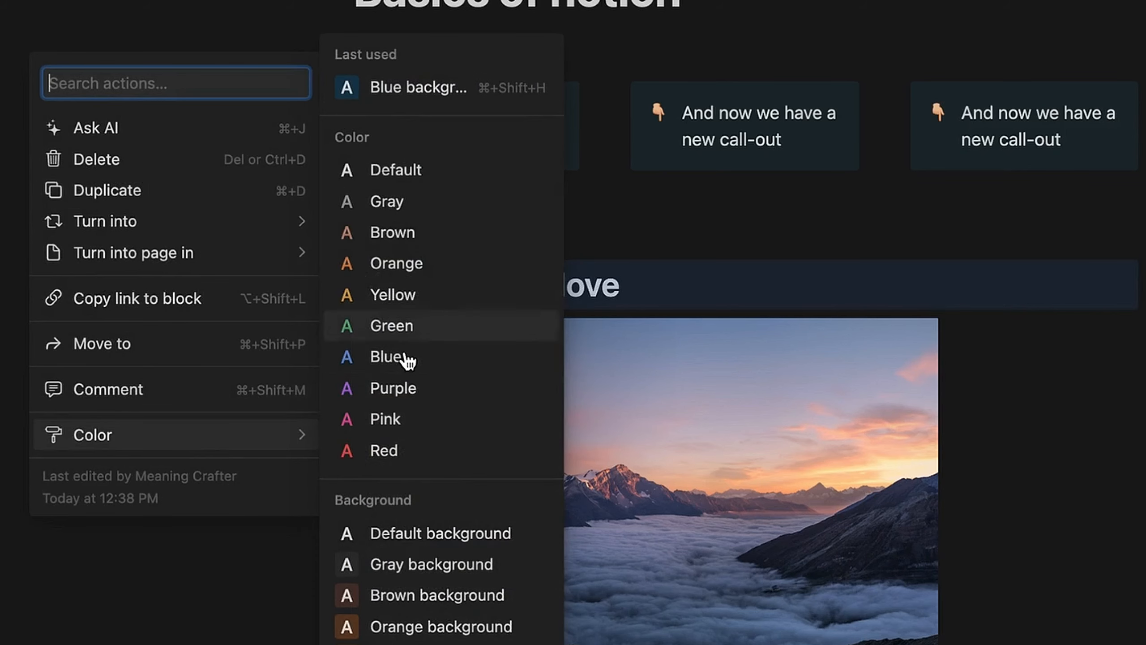
{"action": "left_click", "coordinate": [403, 367]}
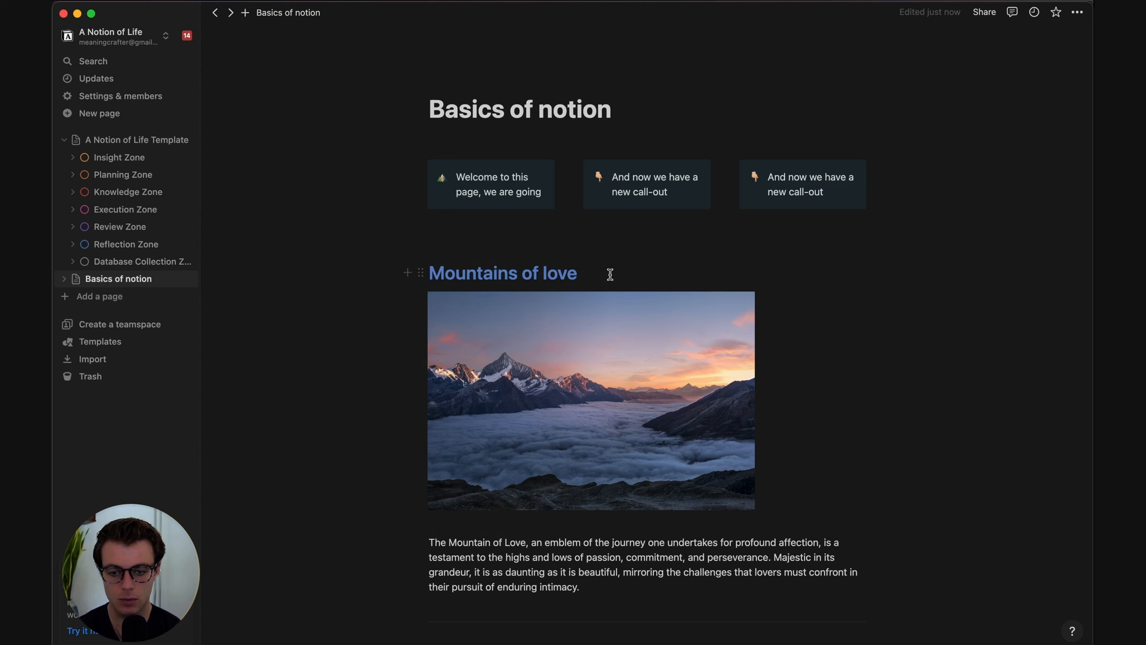
Change the text colour of the "Mountains of love" heading to Red, and replace it with Green
{"action": "left_click", "coordinate": [627, 272]}
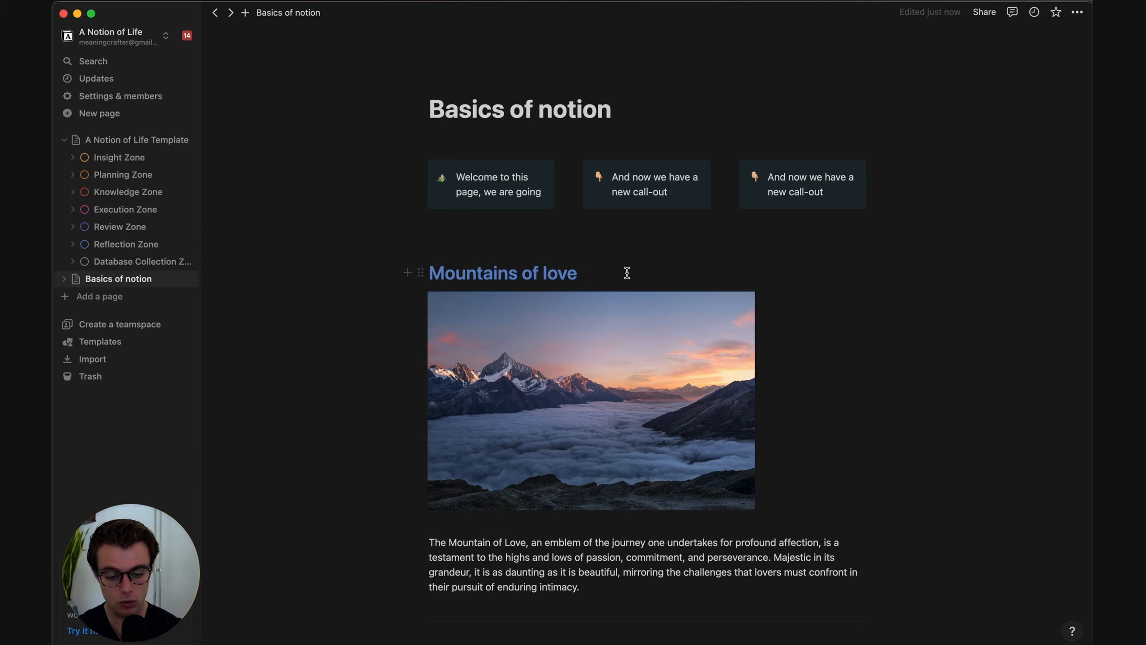
{"action": "type", "text": "/"}
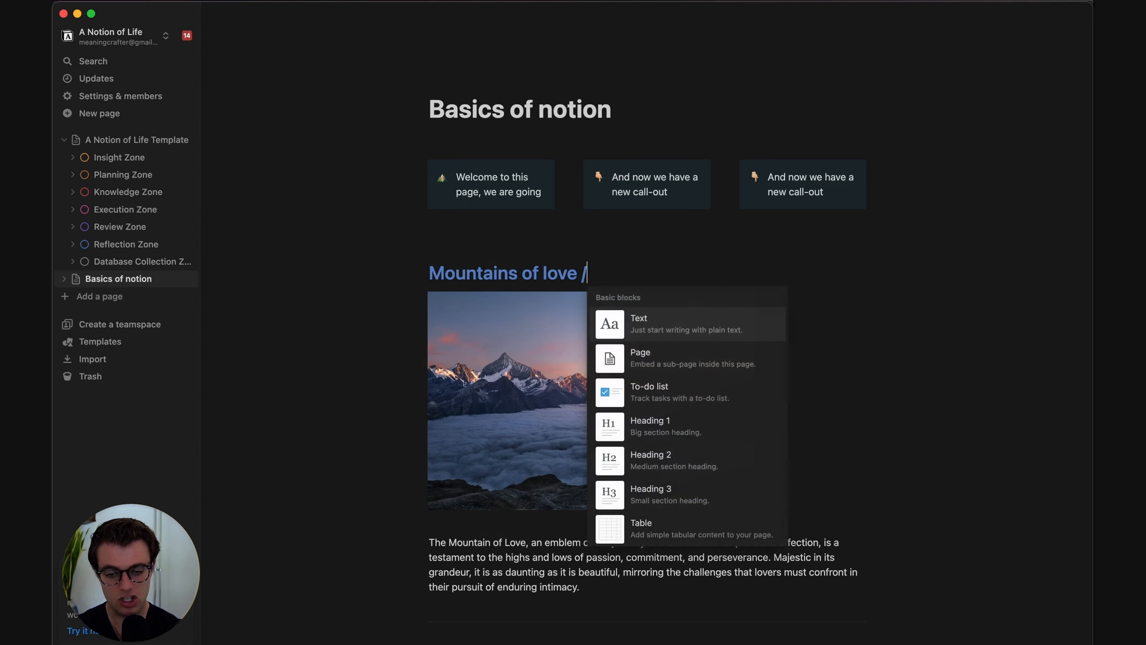
{"action": "type", "text": "red"}
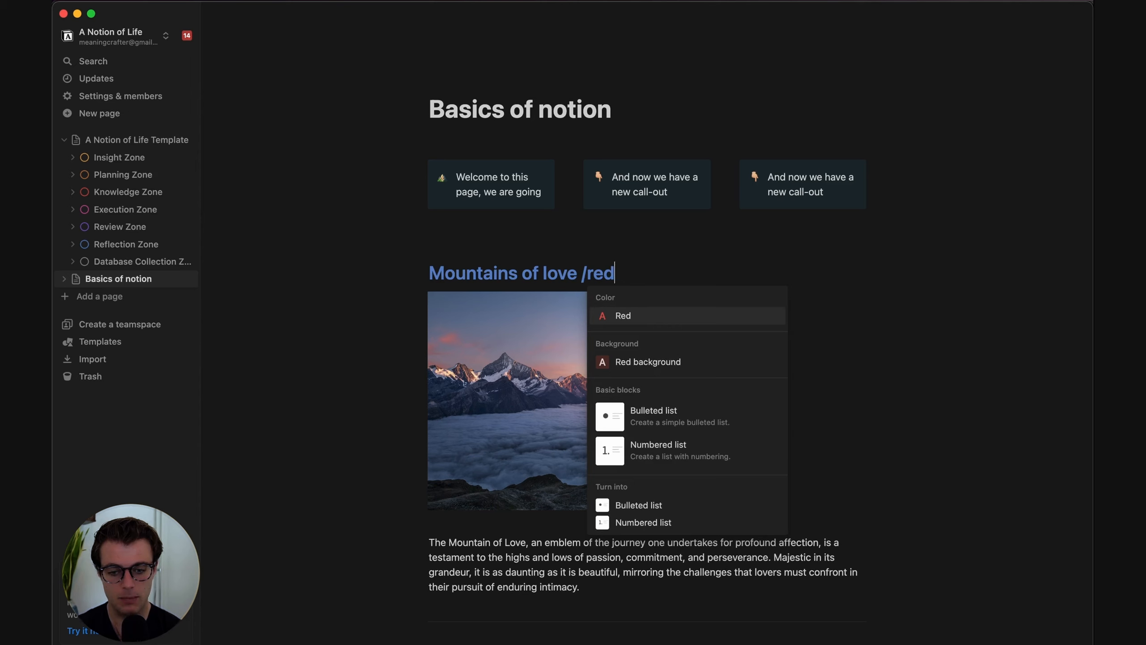
{"action": "key", "text": "Return"}
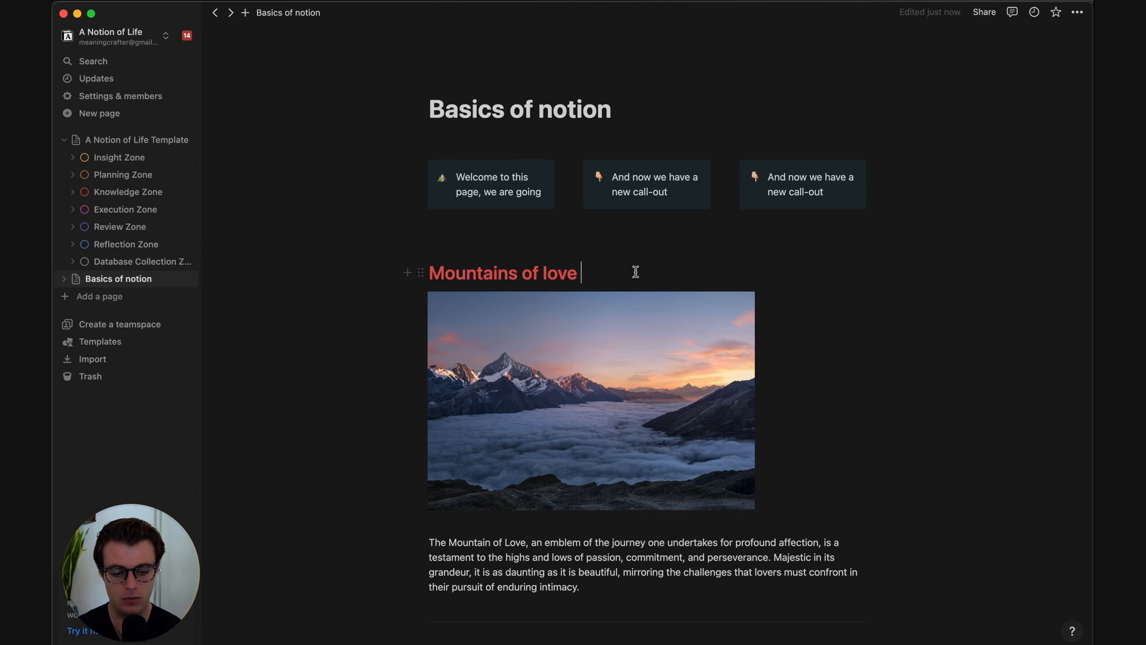
{"action": "type", "text": "/green"}
{"action": "key", "text": "Return"}
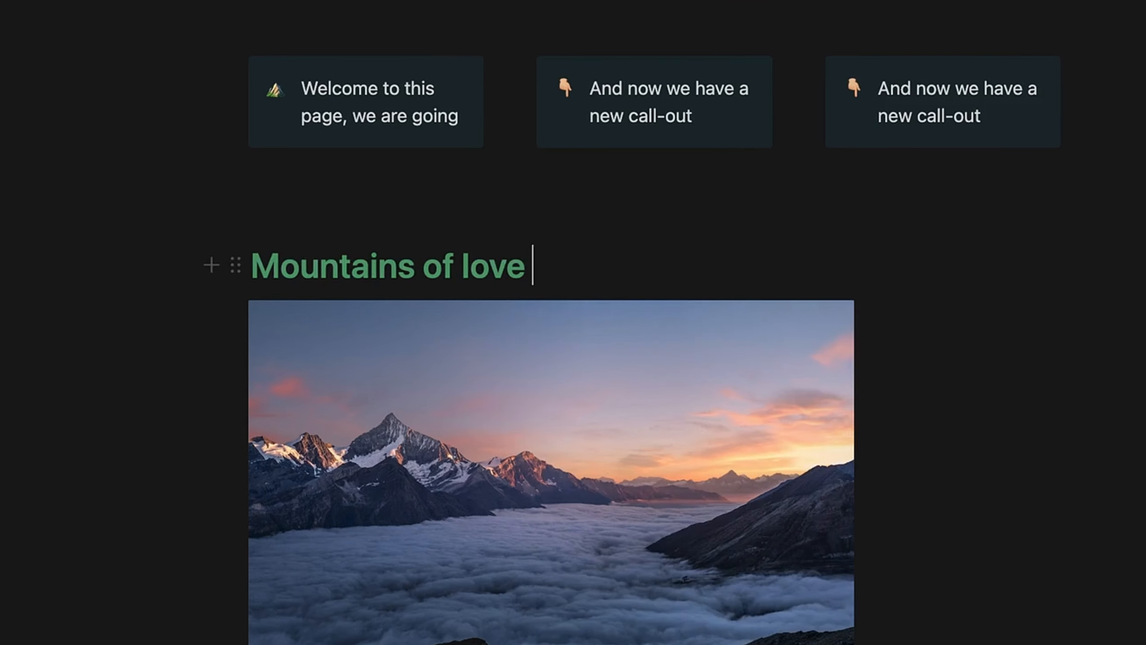
Apply the Green background to the "Mountains of love" heading
{"action": "type", "text": "/gren"}
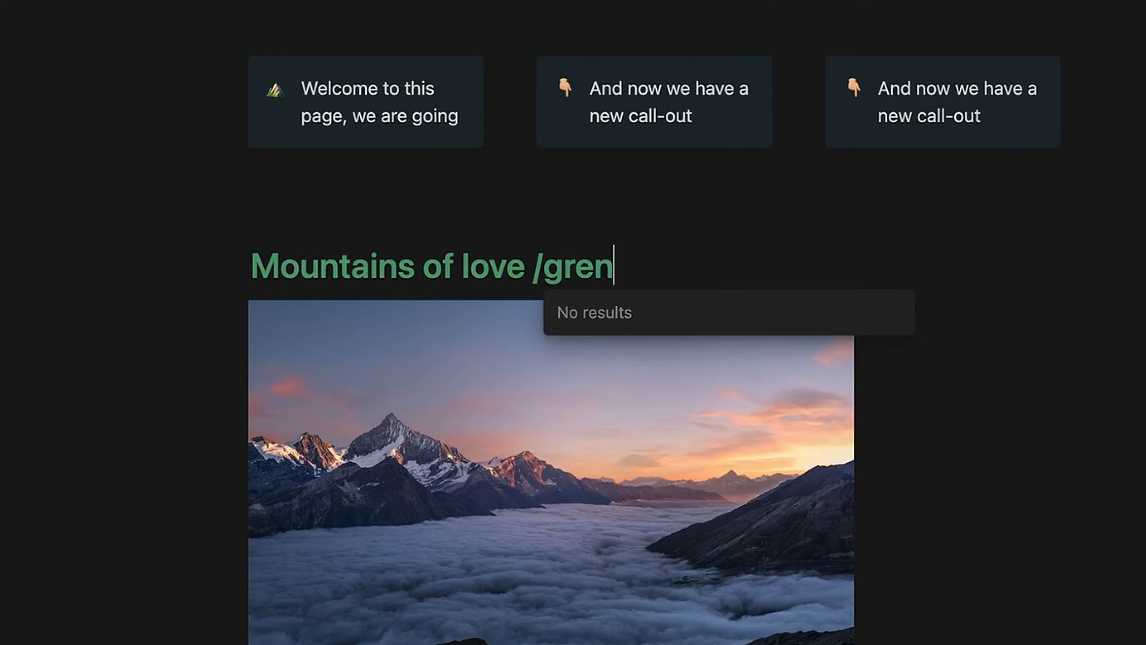
{"action": "key", "text": "BackSpace"}
{"action": "type", "text": "en"}
{"action": "left_click", "coordinate": [661, 433]}
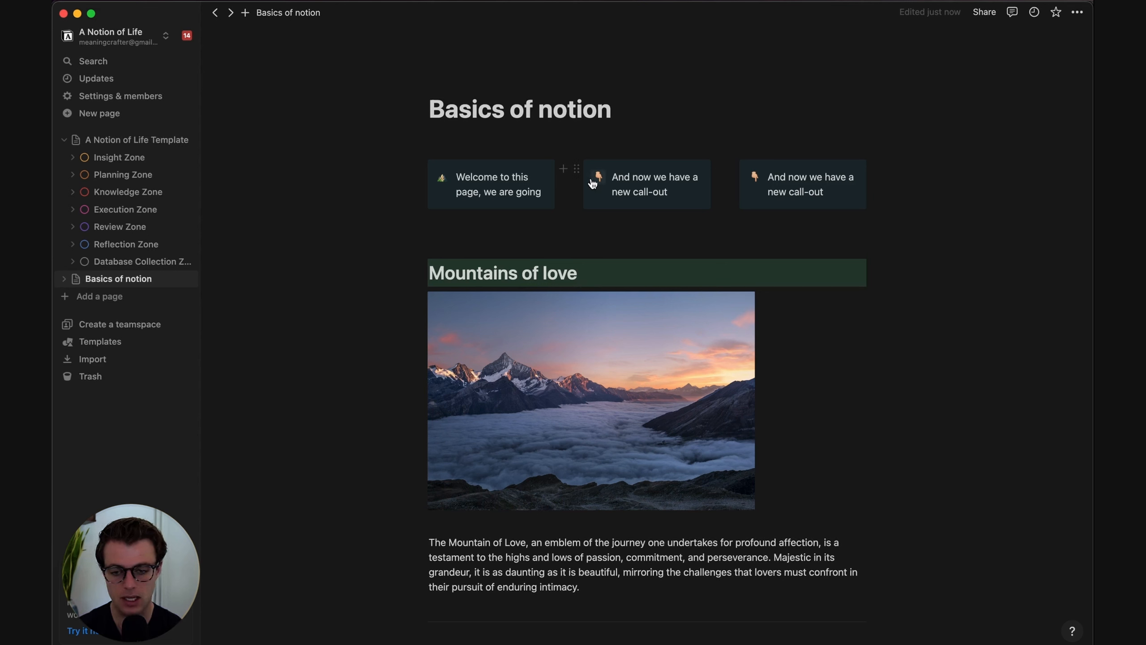
Give the "Welcome to this page" callout an Orange background and replace its icon with the sun emoji
{"action": "left_click", "coordinate": [421, 171]}
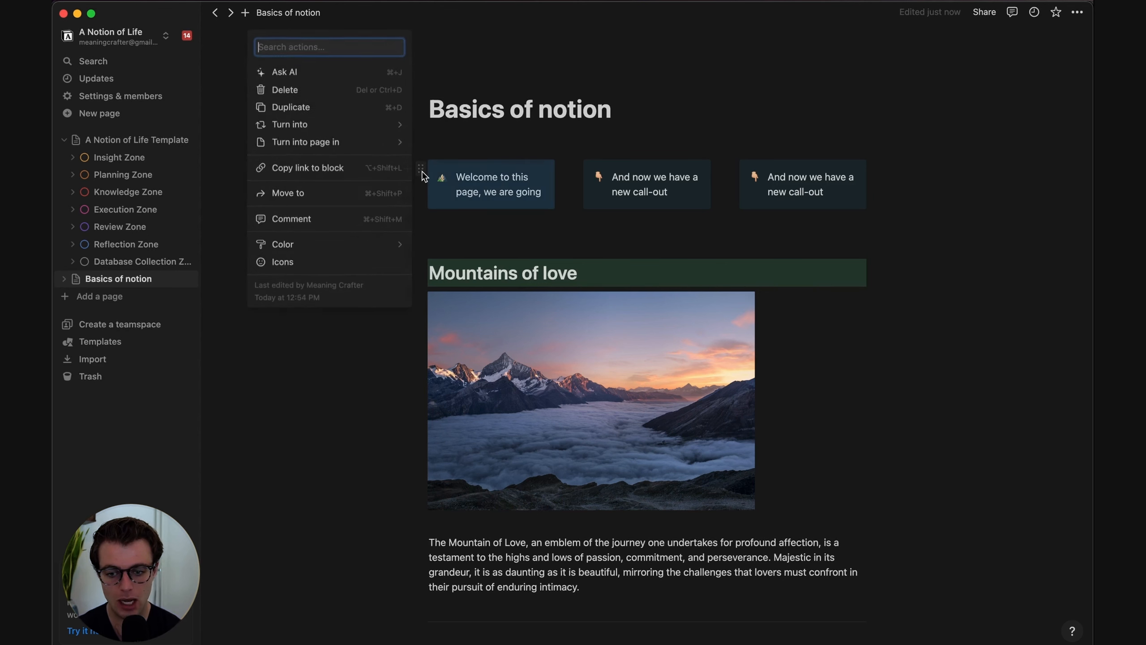
{"action": "mouse_move", "coordinate": [356, 249]}
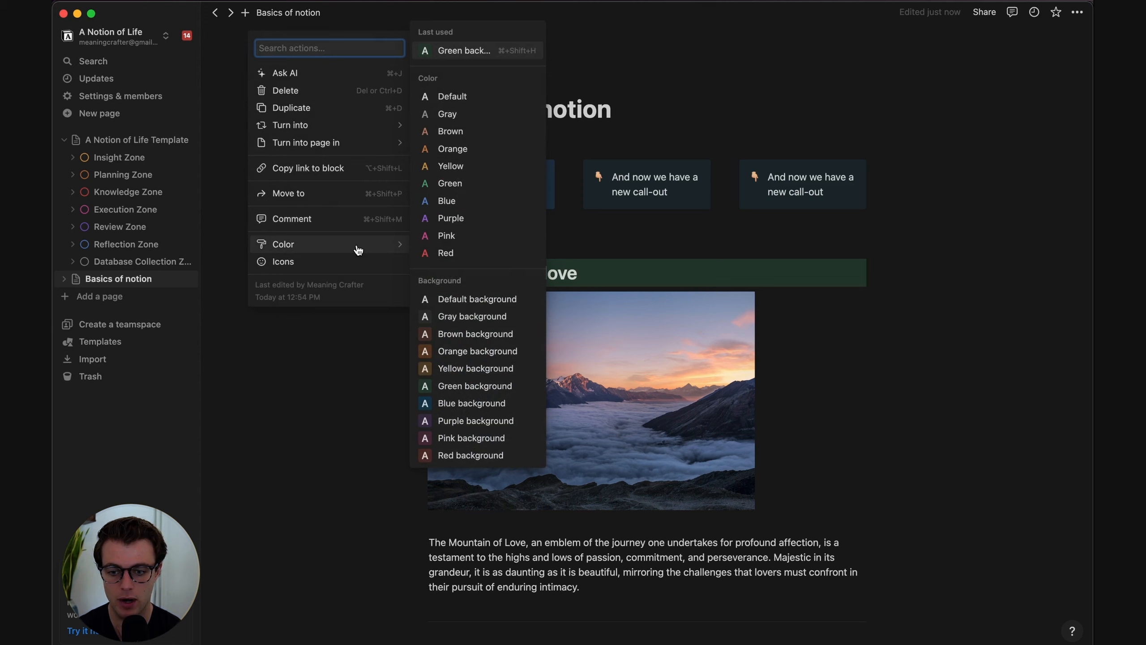
{"action": "left_click", "coordinate": [441, 352]}
{"action": "left_click", "coordinate": [443, 179]}
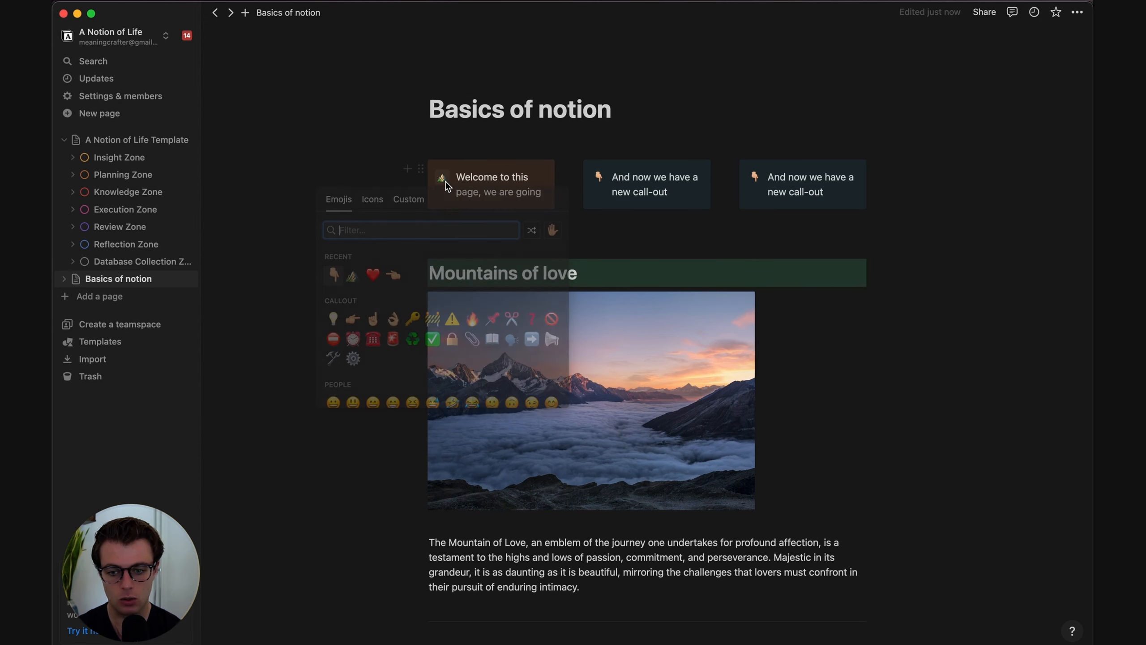
{"action": "left_click", "coordinate": [390, 233]}
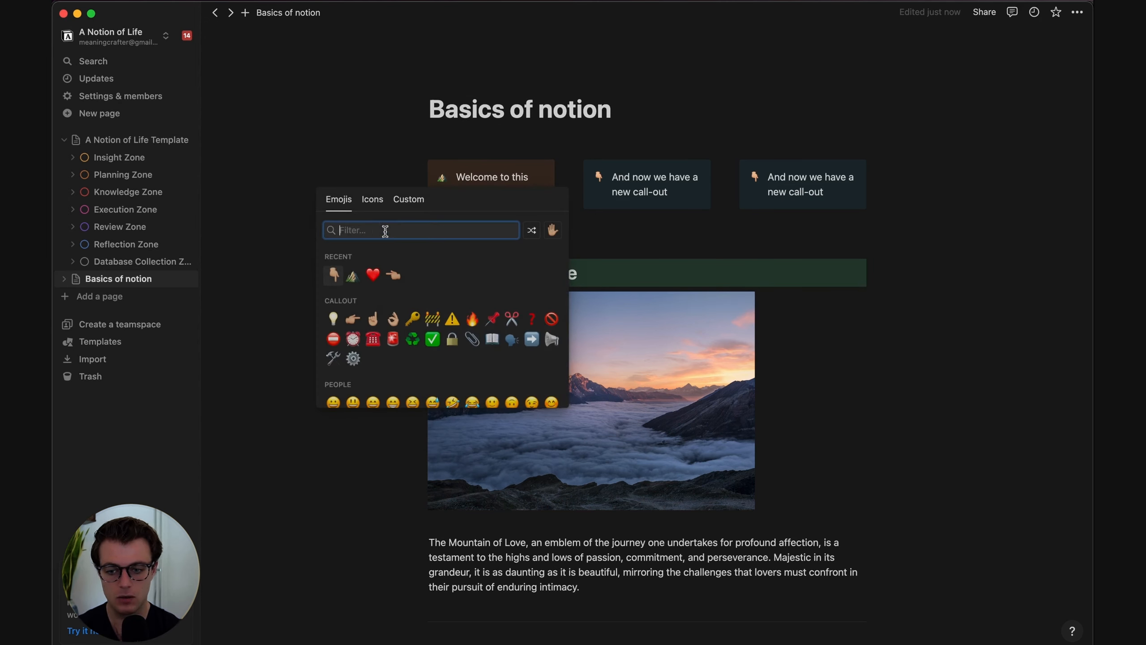
{"action": "type", "text": "sun"}
{"action": "left_click", "coordinate": [349, 278]}
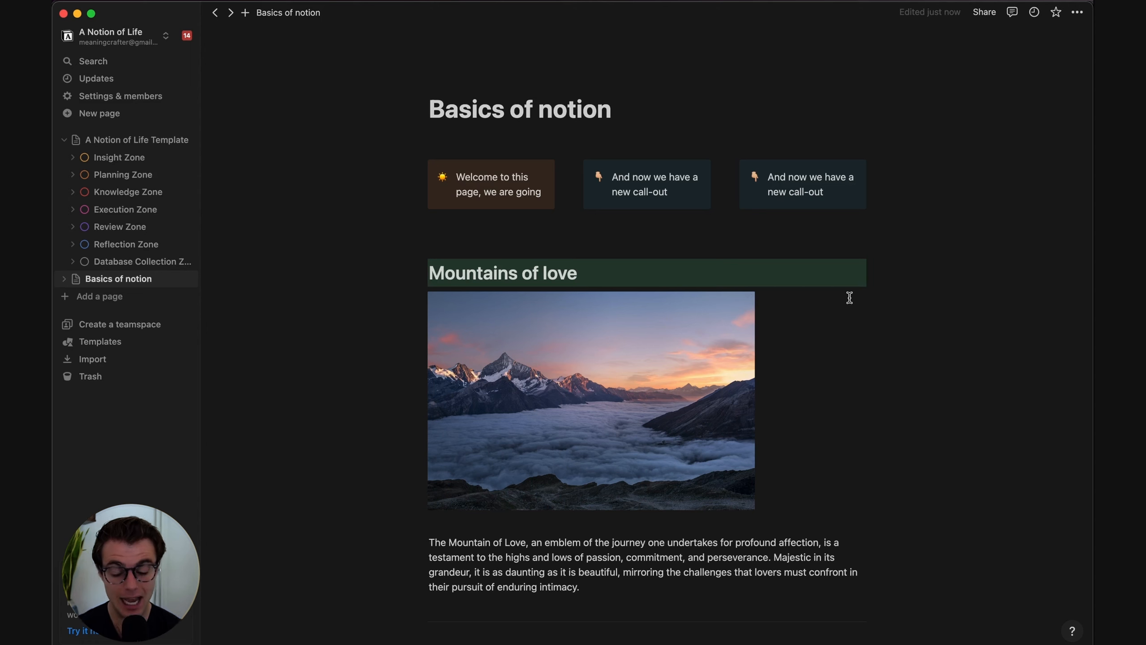
Turn the "Mountains of love" heading into a Heading 2
{"action": "scroll", "coordinate": [849, 297], "scroll_direction": "down", "scroll_amount": 2}
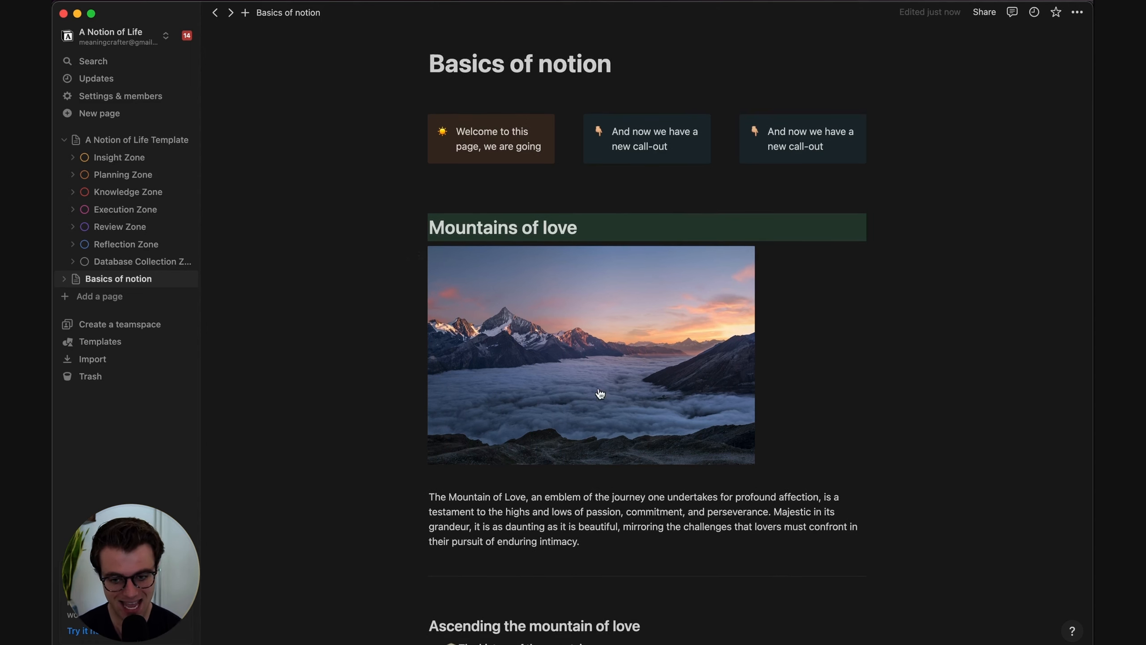
{"action": "left_click", "coordinate": [602, 227]}
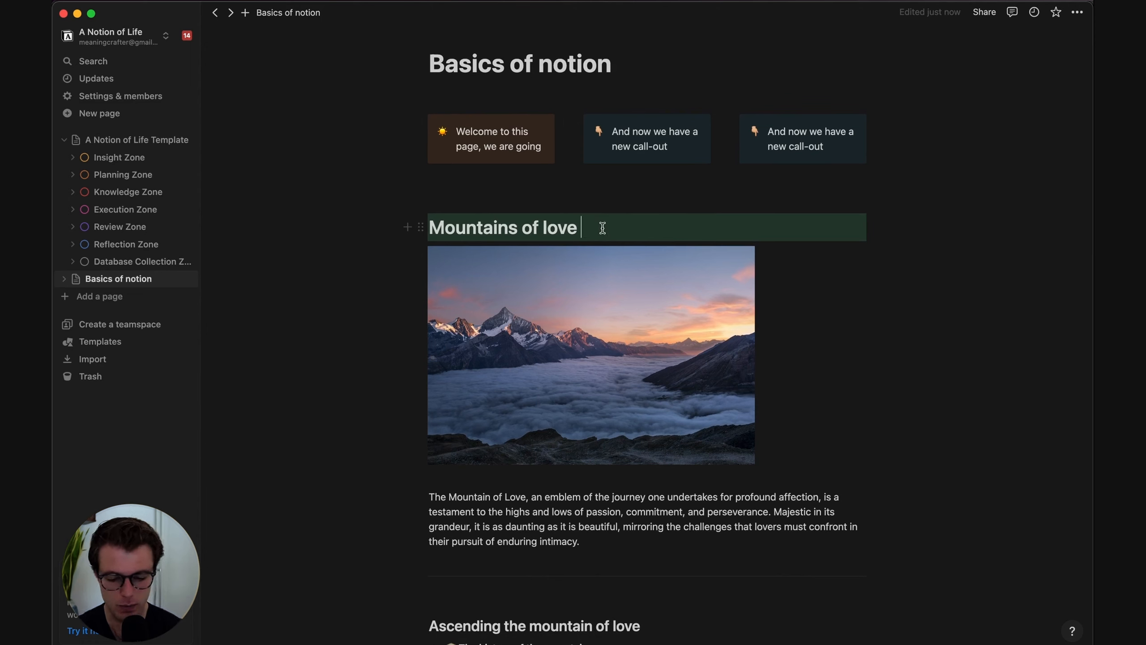
{"action": "type", "text": "/turn"}
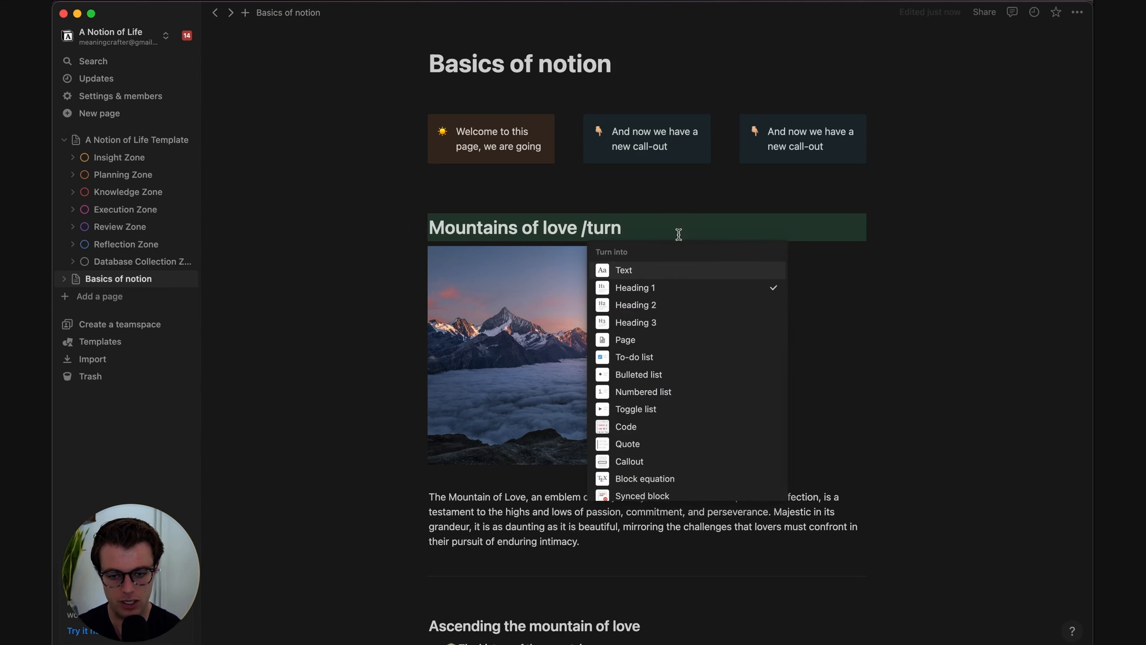
{"action": "left_click", "coordinate": [651, 307]}
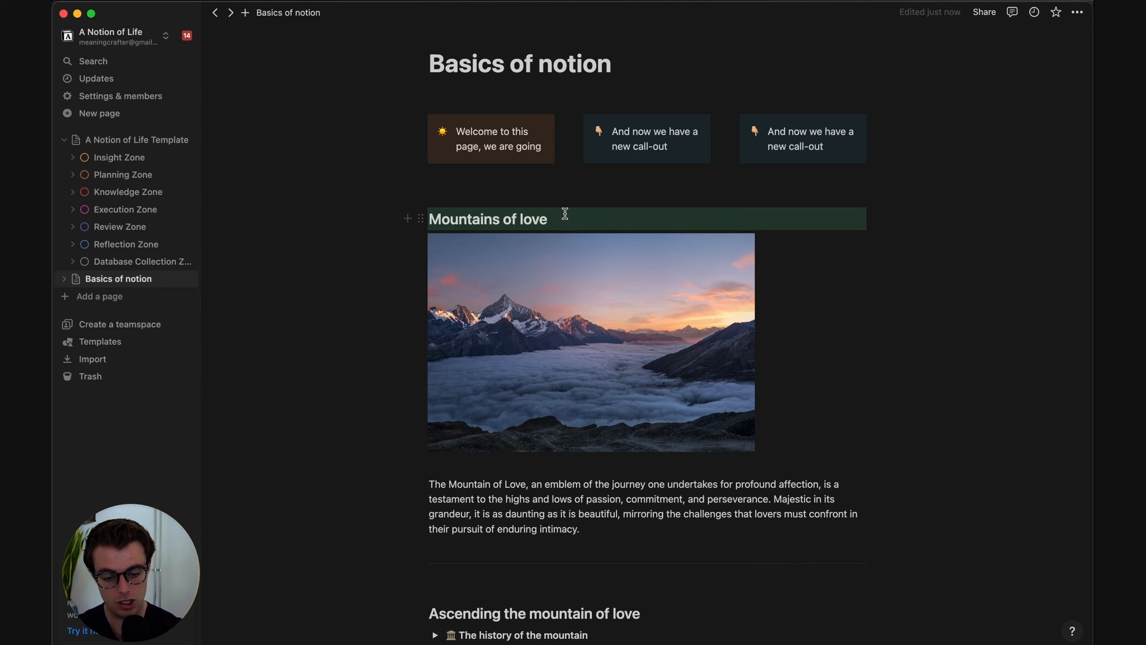
Turn the "Mountains of love" heading into a Heading 3 with the "/turnintoh3" command
{"action": "type", "text": "/turnin"}
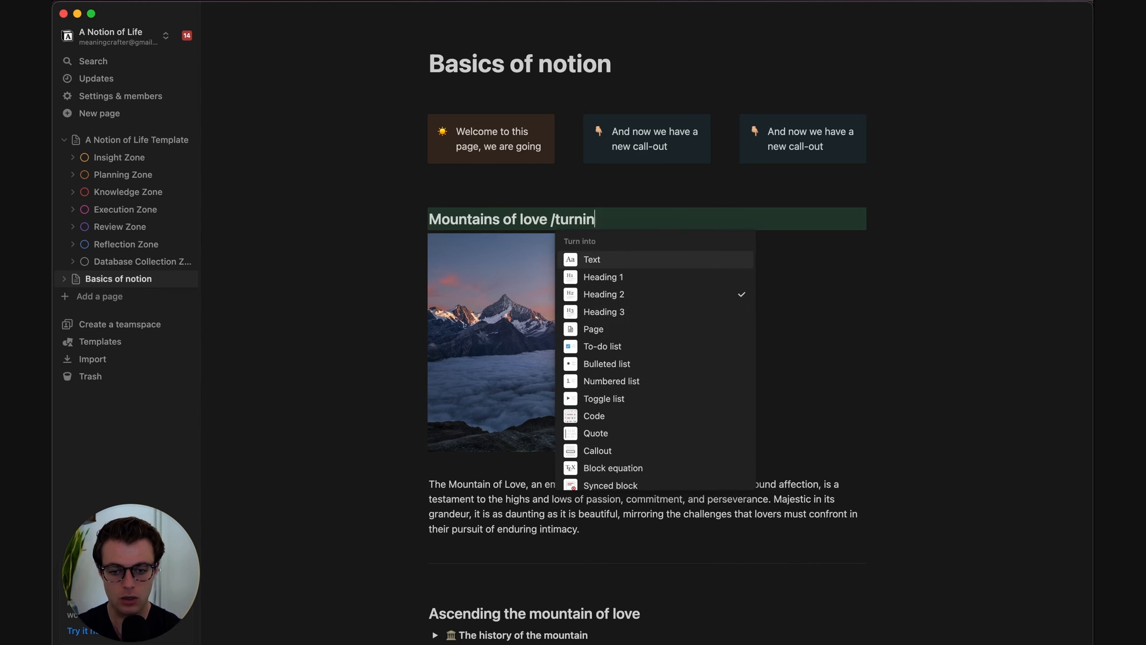
{"action": "type", "text": "toh2"}
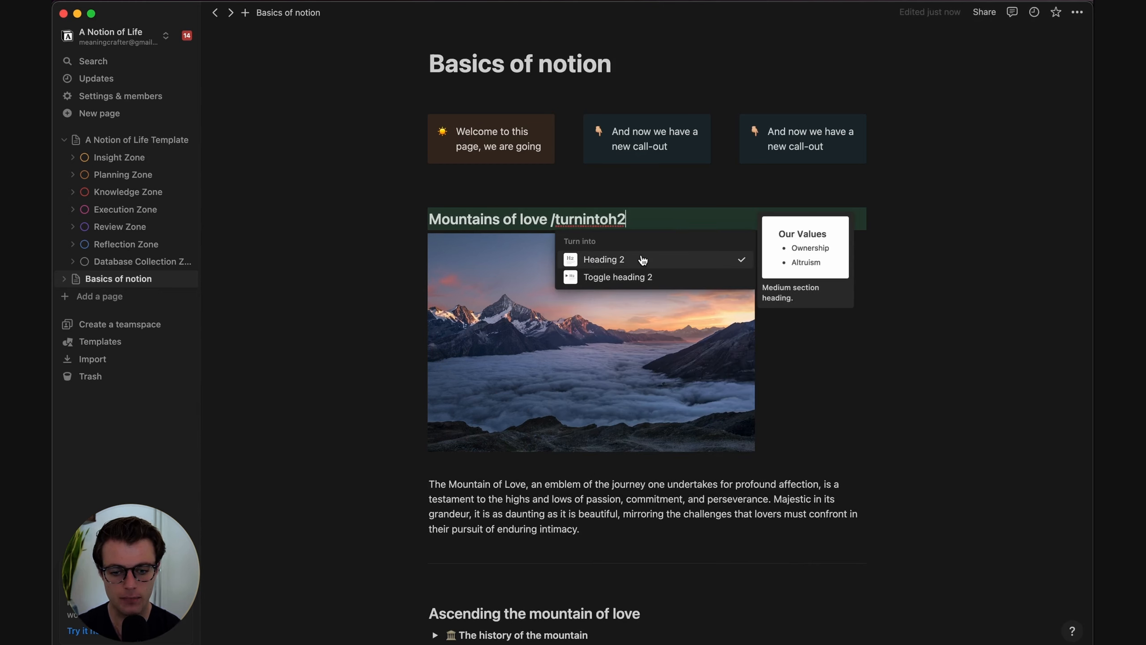
{"action": "key", "text": "BackSpace"}
{"action": "type", "text": "3"}
{"action": "key", "text": "Return"}
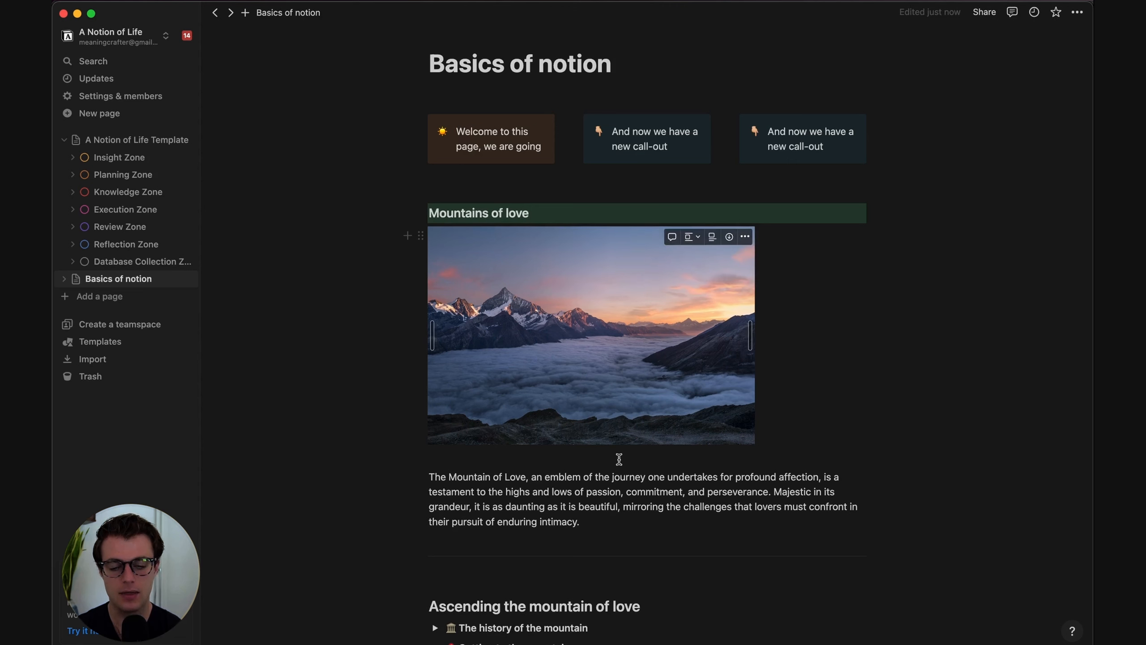
{"action": "scroll", "coordinate": [631, 458], "scroll_direction": "down", "scroll_amount": 1}
{"action": "scroll", "coordinate": [683, 379], "scroll_direction": "down", "scroll_amount": 2}
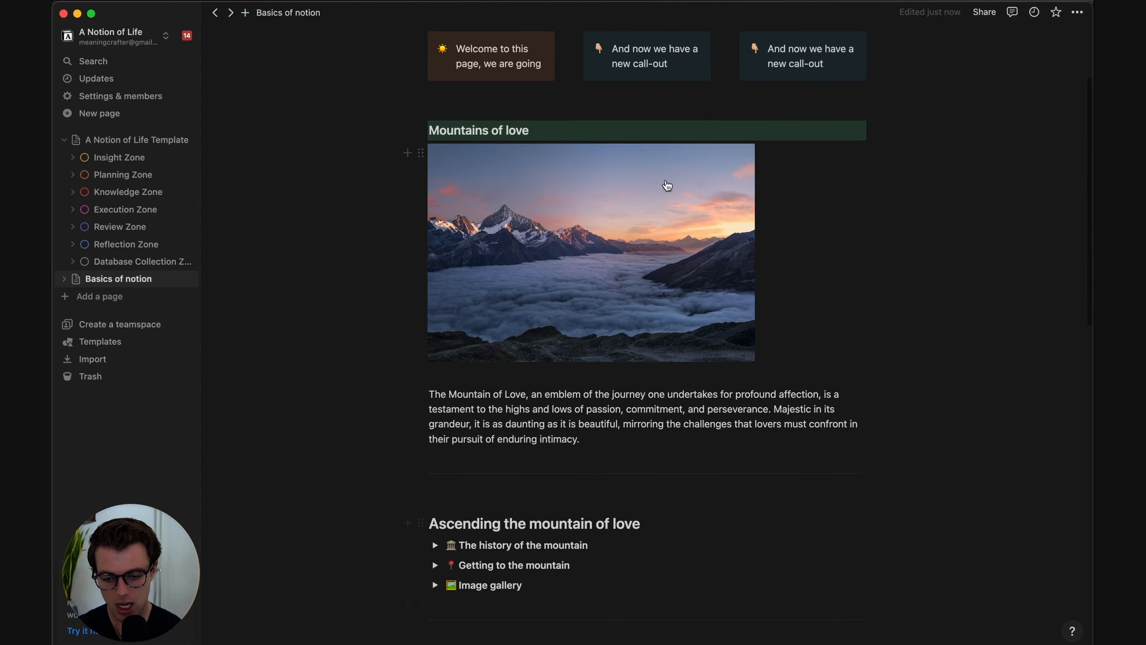
{"action": "scroll", "coordinate": [485, 452], "scroll_direction": "up", "scroll_amount": 1}
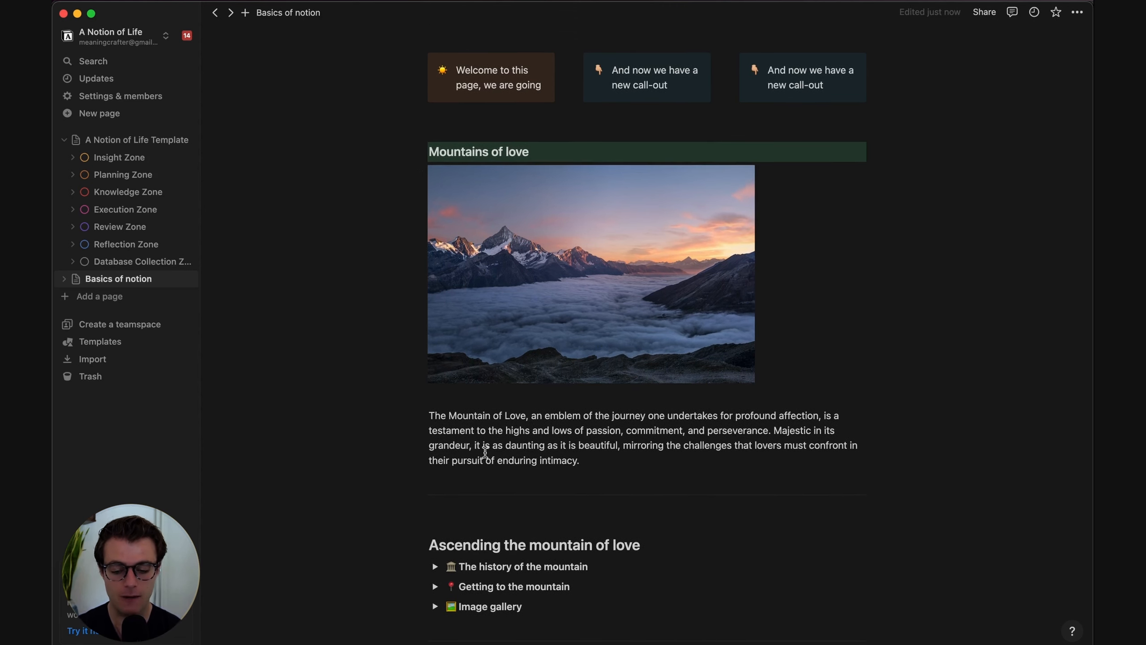
{"action": "scroll", "coordinate": [485, 451], "scroll_direction": "up", "scroll_amount": 4}
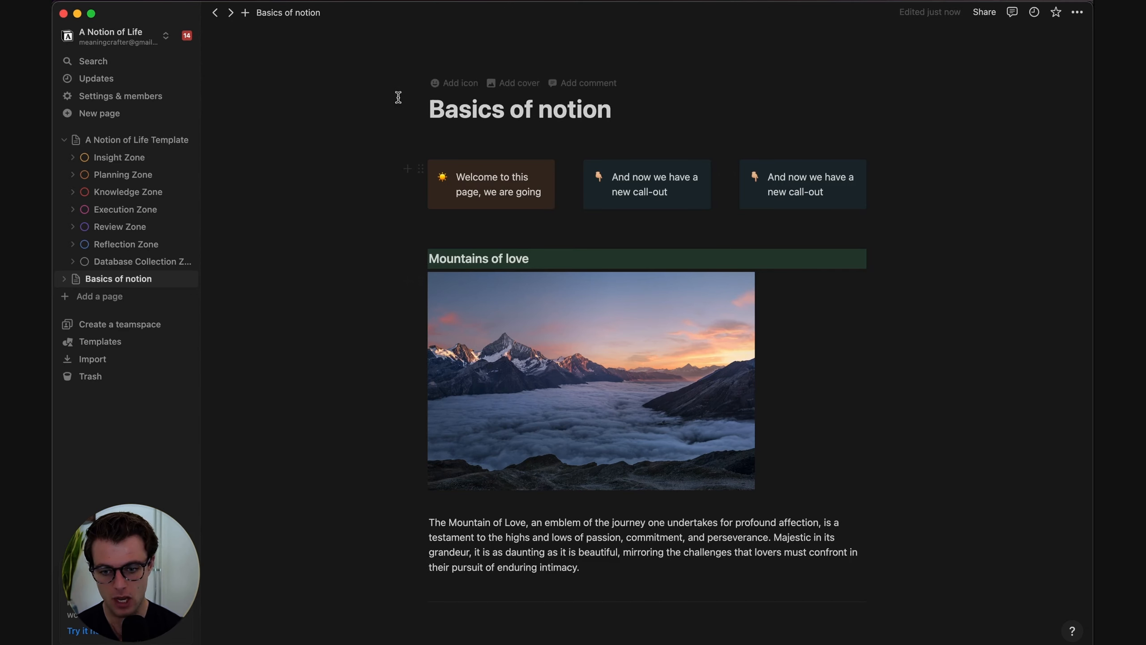
Add a new page to the workspace and title it "Give a title to this page"
{"action": "left_click", "coordinate": [103, 298]}
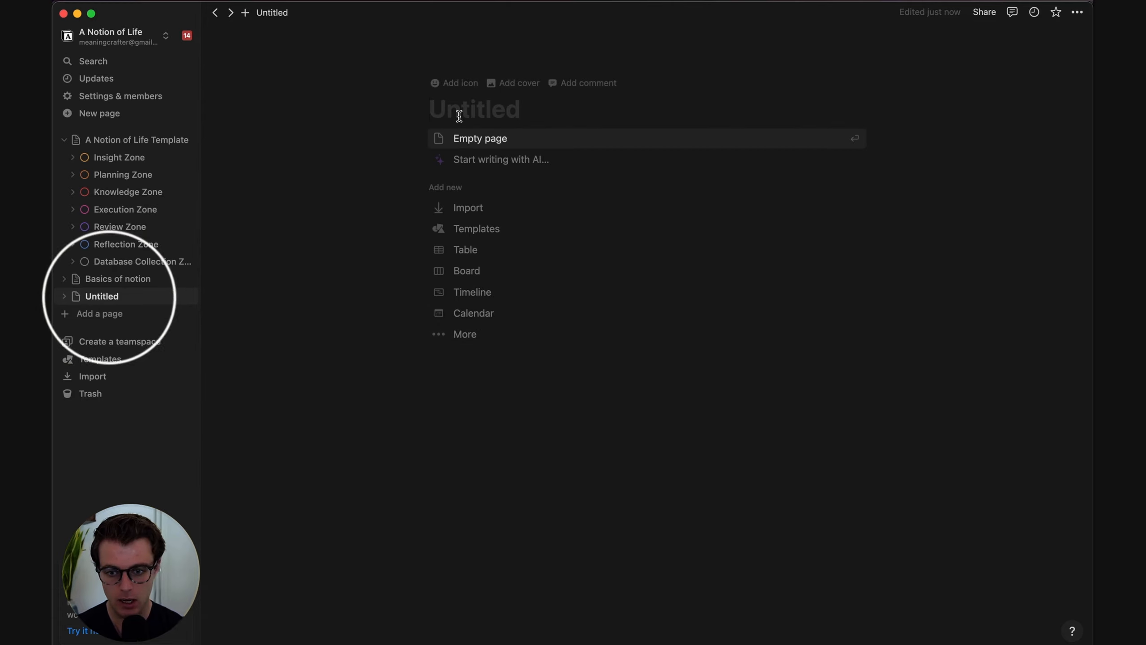
{"action": "type", "text": "Give "}
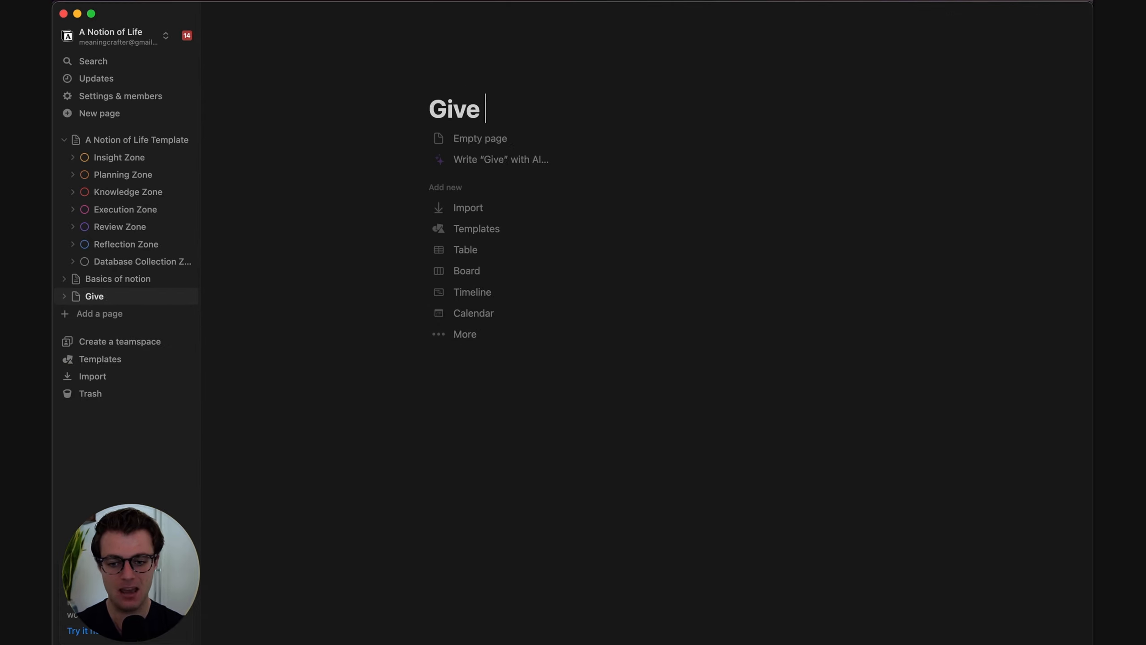
{"action": "type", "text": "a title to this page"}
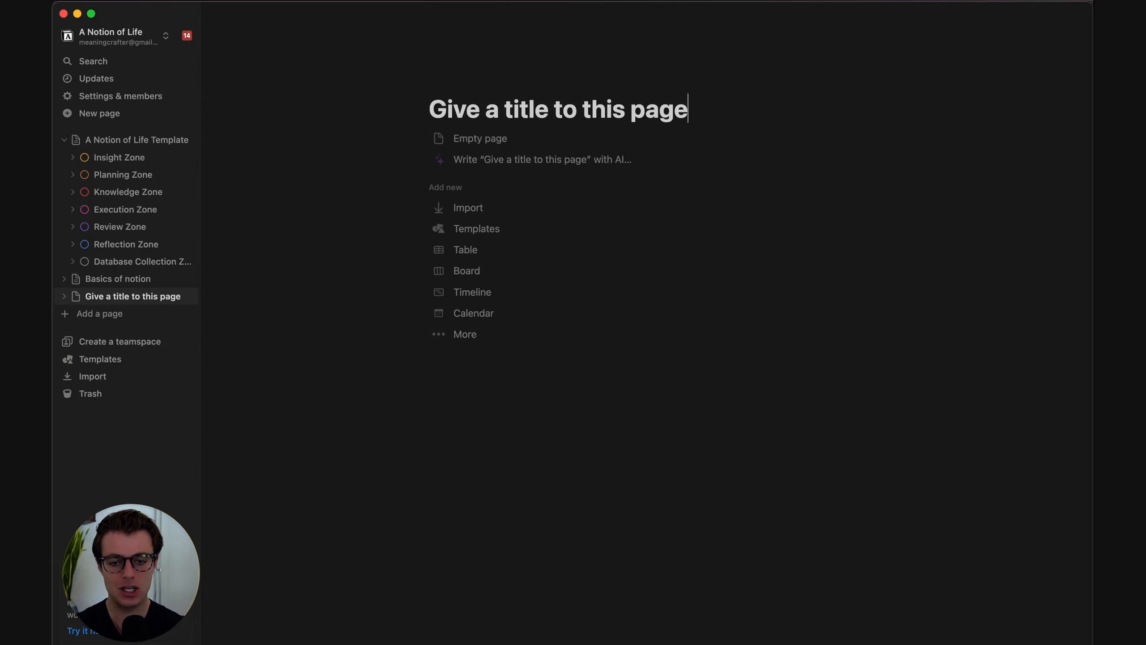
Give the new page the mountain emoji as its icon and an Unsplash photo of dark library bookshelves with a ladder as its cover
{"action": "left_click", "coordinate": [453, 84]}
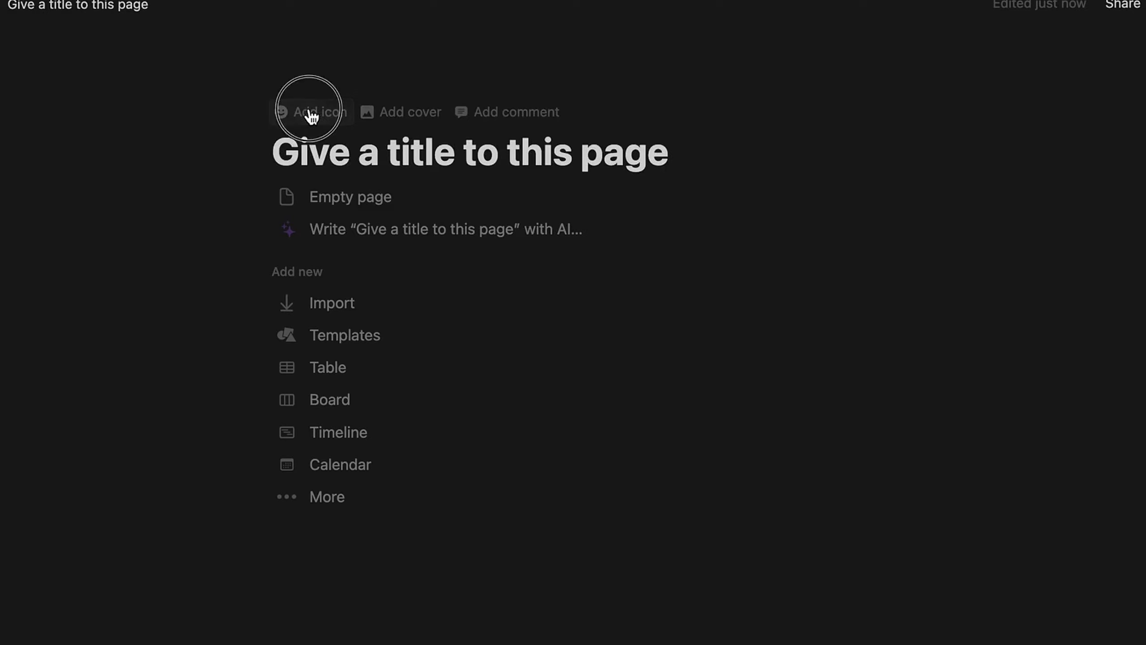
{"action": "left_click", "coordinate": [201, 329]}
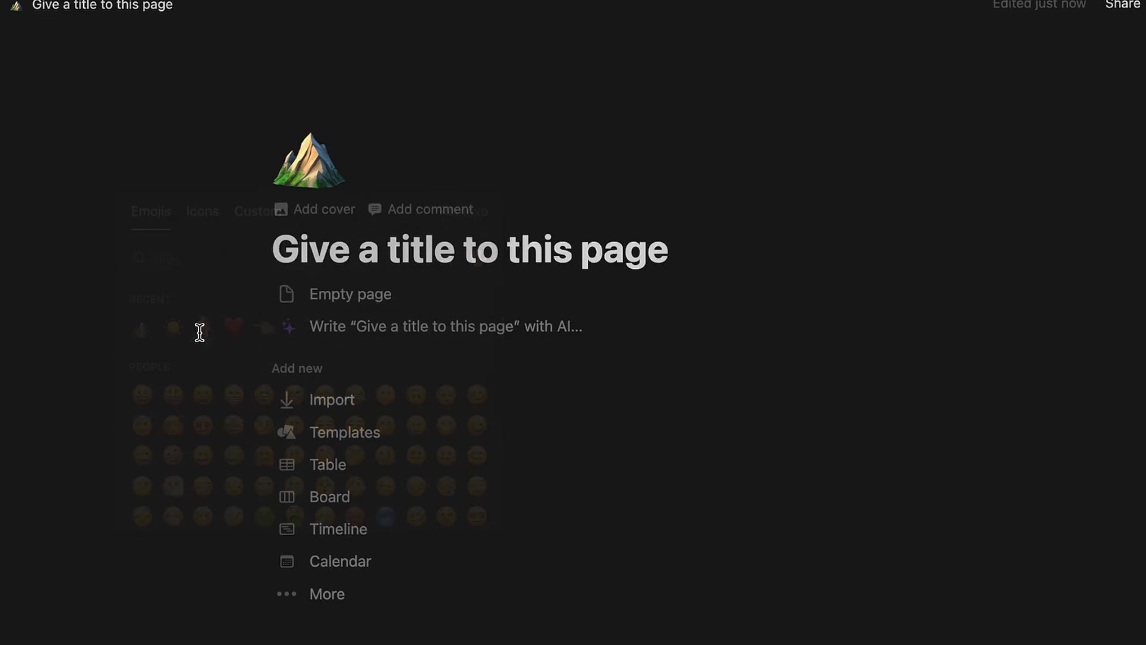
{"action": "left_click", "coordinate": [324, 222]}
{"action": "left_click", "coordinate": [788, 302]}
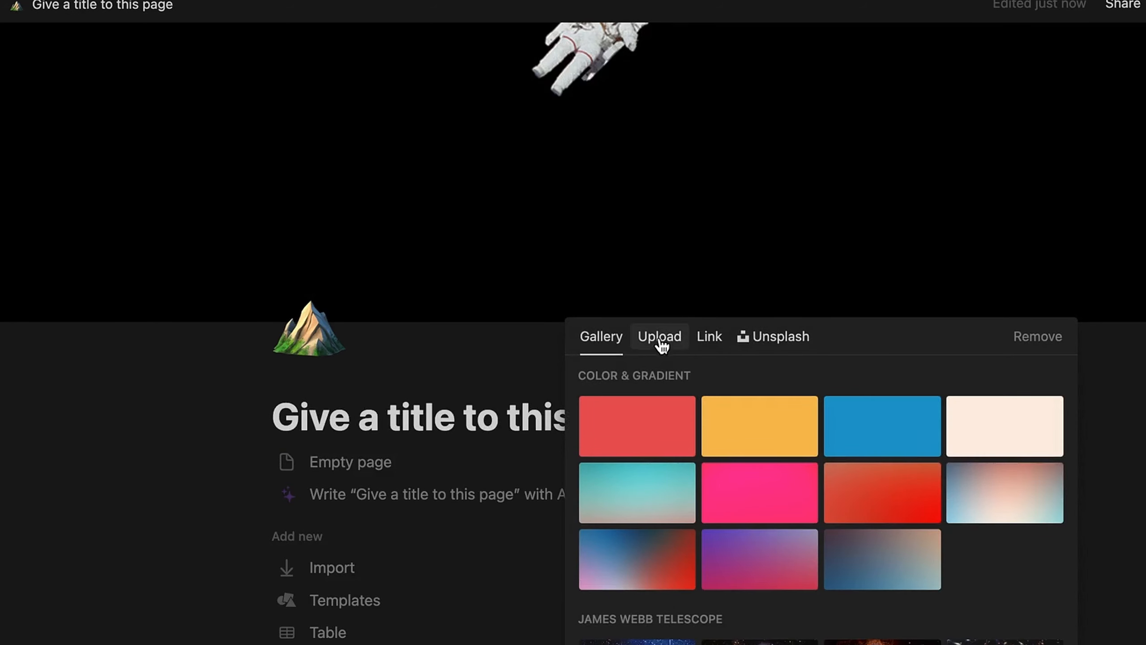
{"action": "left_click", "coordinate": [762, 338]}
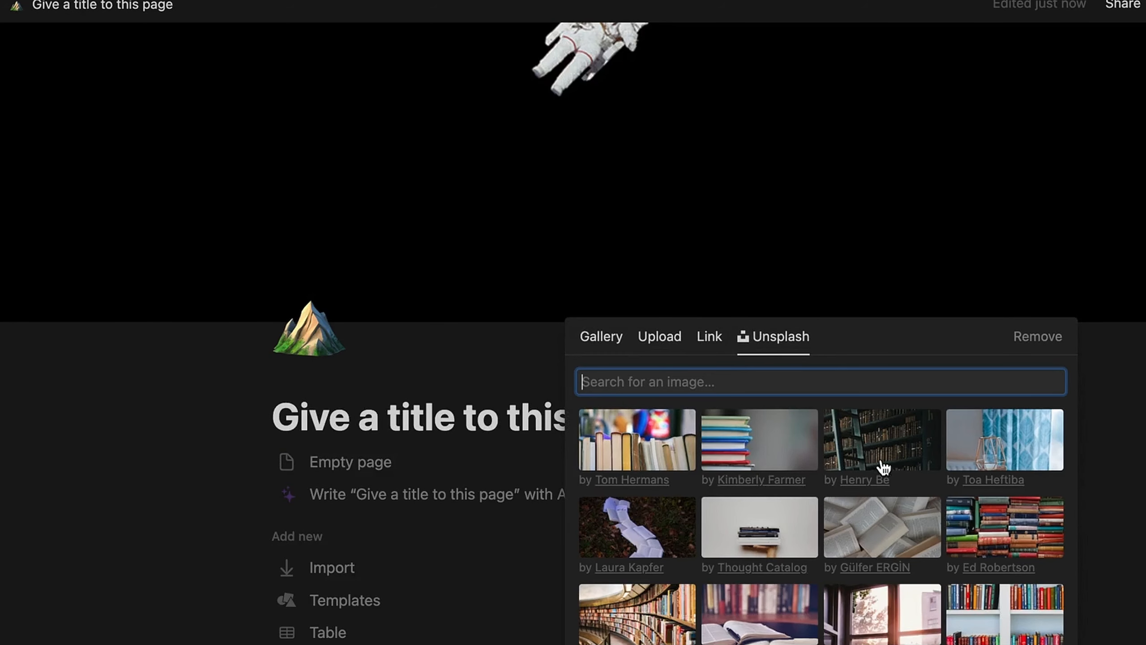
{"action": "left_click", "coordinate": [890, 459]}
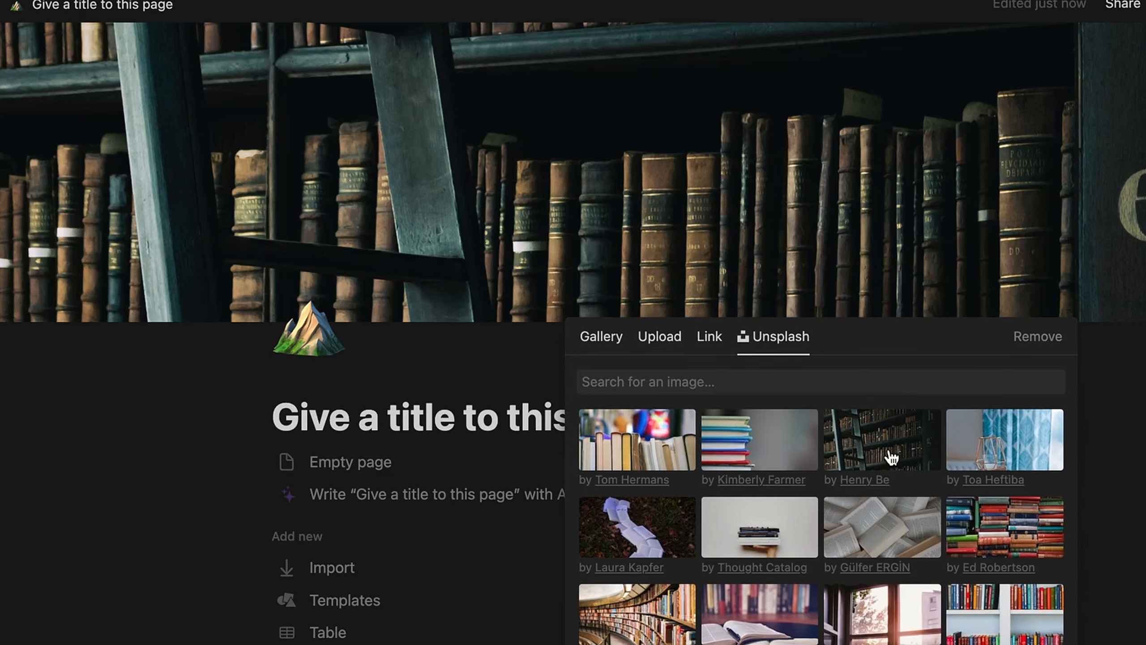
Write "WE can play with all the different blocks." in the body of the new page
{"action": "left_click", "coordinate": [734, 424]}
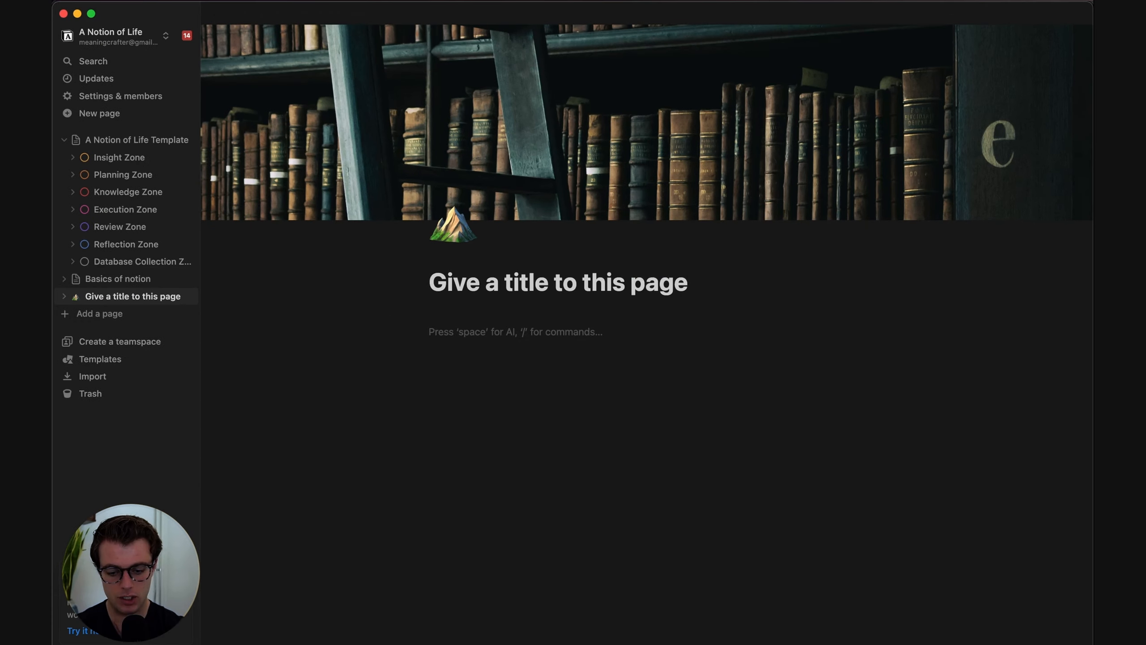
{"action": "type", "text": "WE can p"}
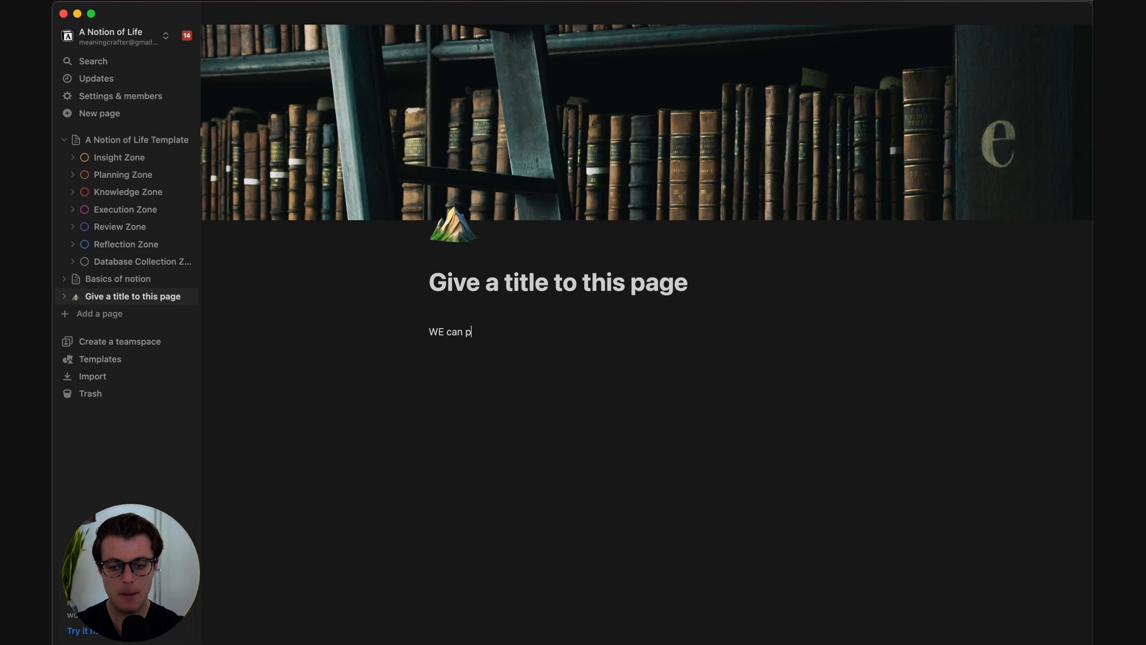
{"action": "type", "text": "lay with all th"}
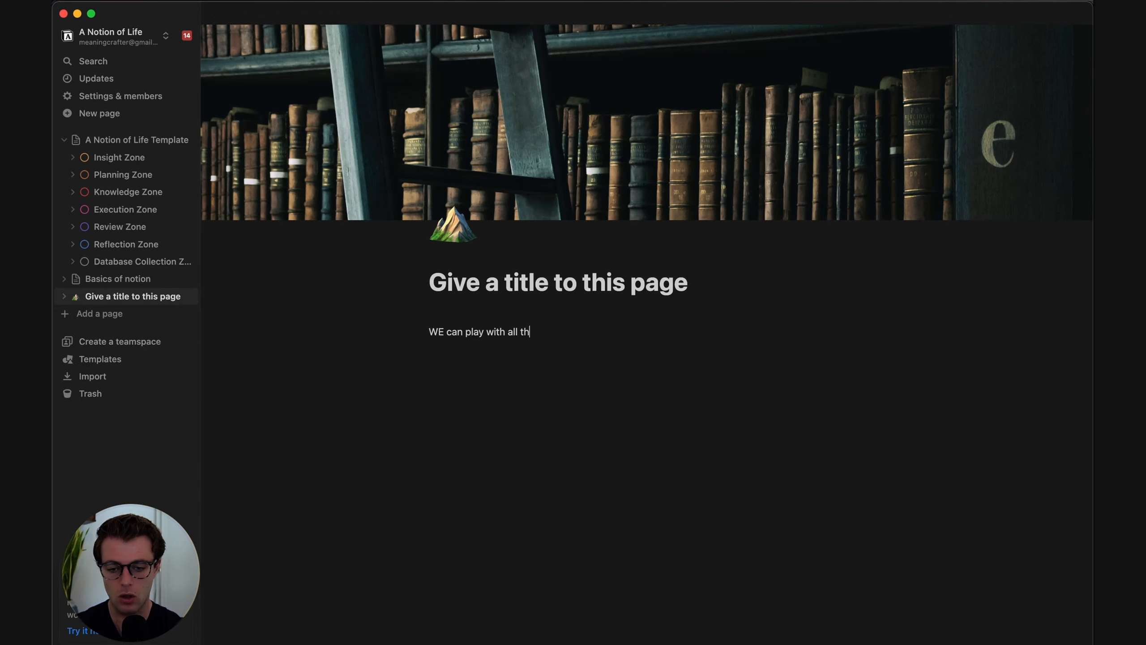
{"action": "type", "text": "e different blocks."}
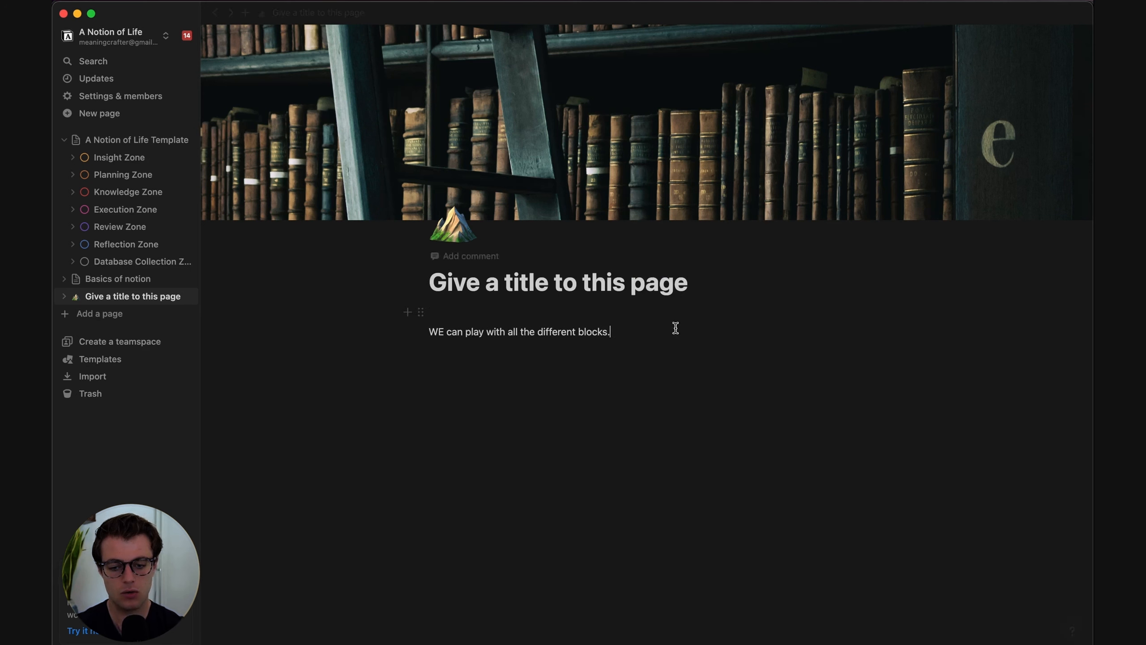
Switch the "Basics of notion" page to the Mono font style with small text
{"action": "left_click", "coordinate": [142, 280]}
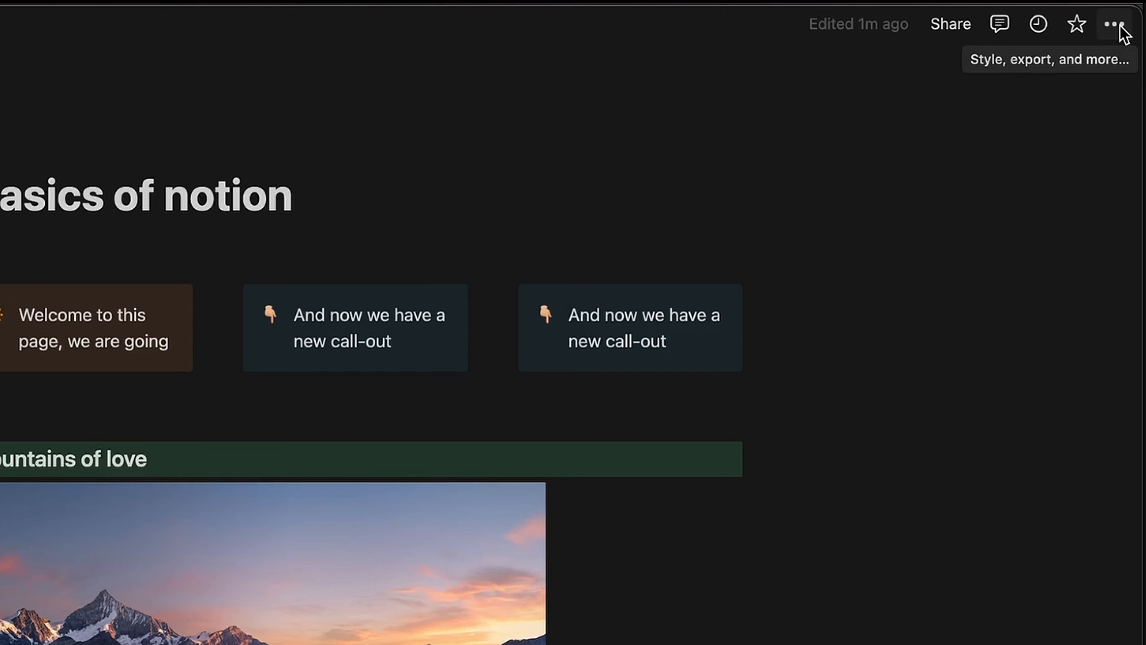
{"action": "left_click", "coordinate": [1114, 25]}
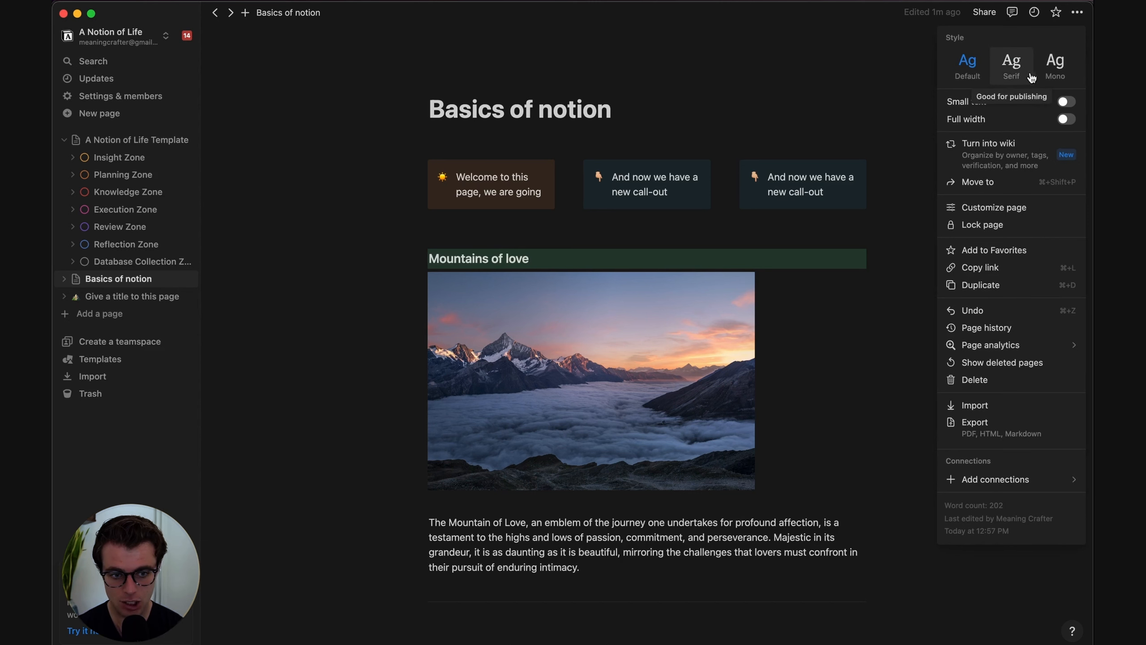
{"action": "left_click", "coordinate": [1012, 71]}
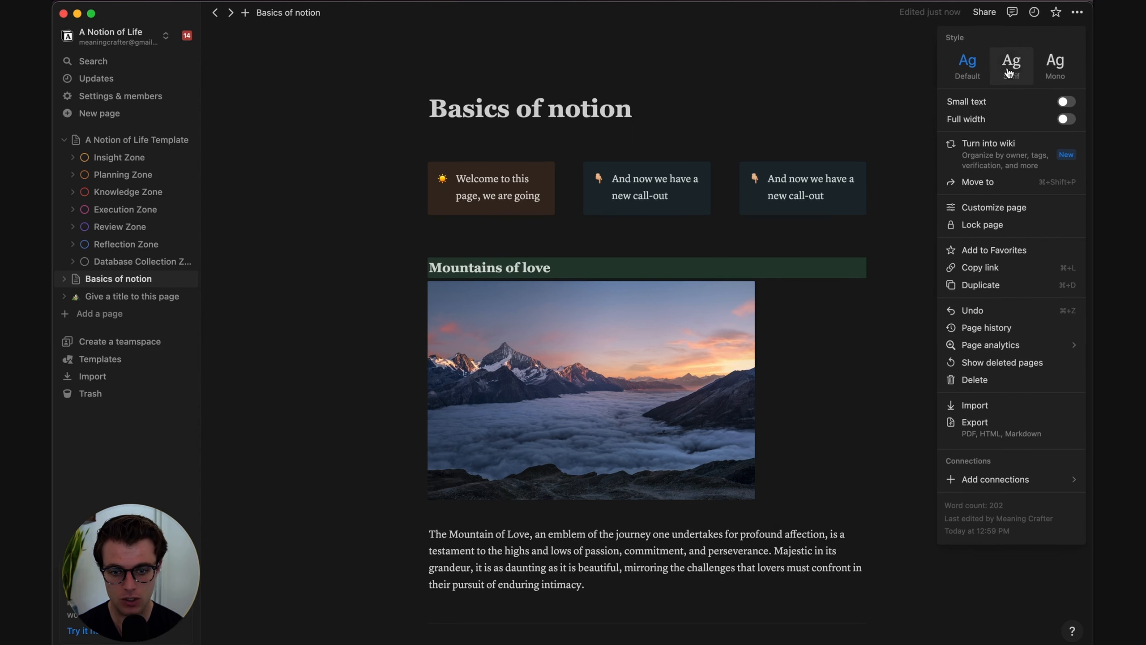
{"action": "left_click", "coordinate": [1059, 67]}
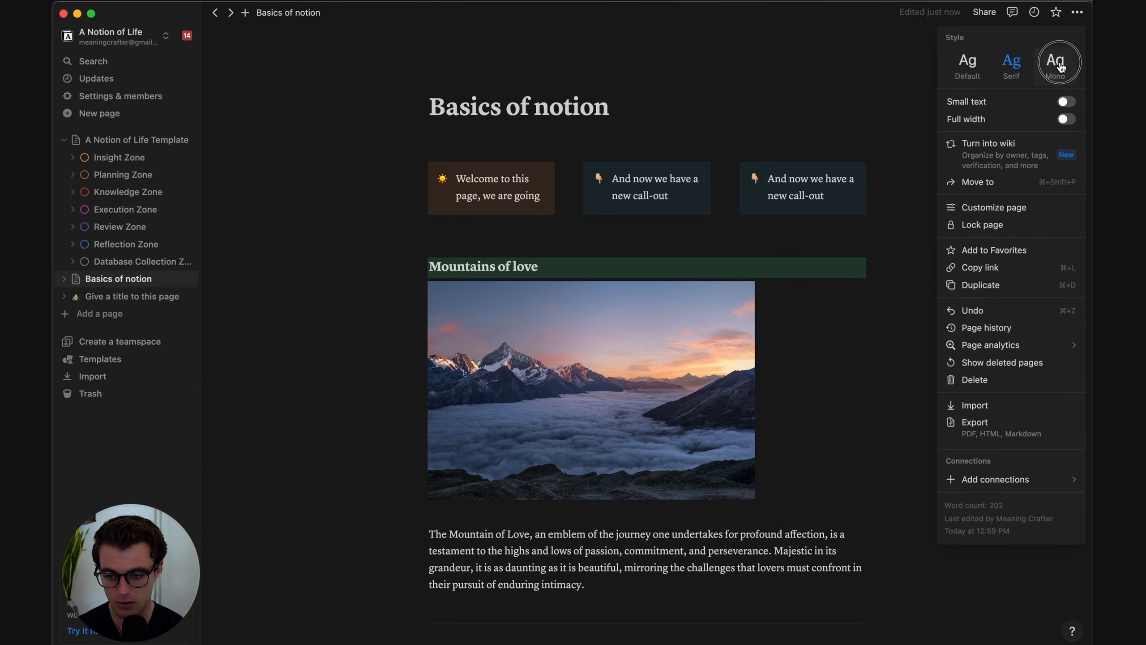
{"action": "left_click", "coordinate": [1067, 103]}
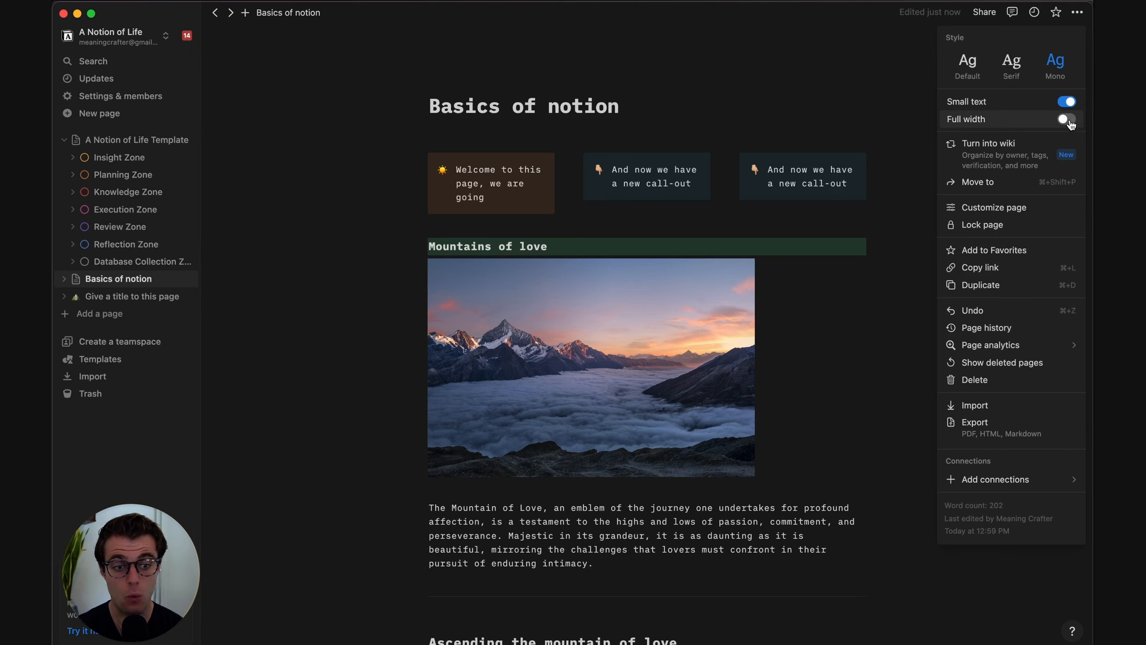
Try the full-width layout on the "Basics of notion" page and turn it back off
{"action": "left_click", "coordinate": [1068, 120]}
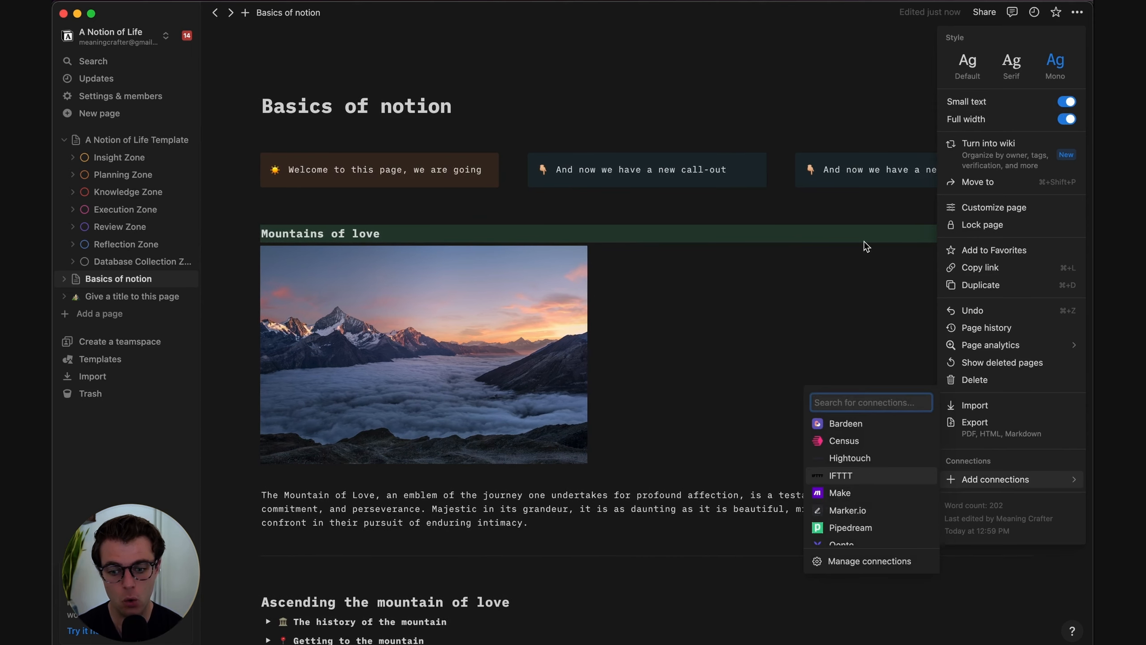
{"action": "left_click", "coordinate": [1067, 119]}
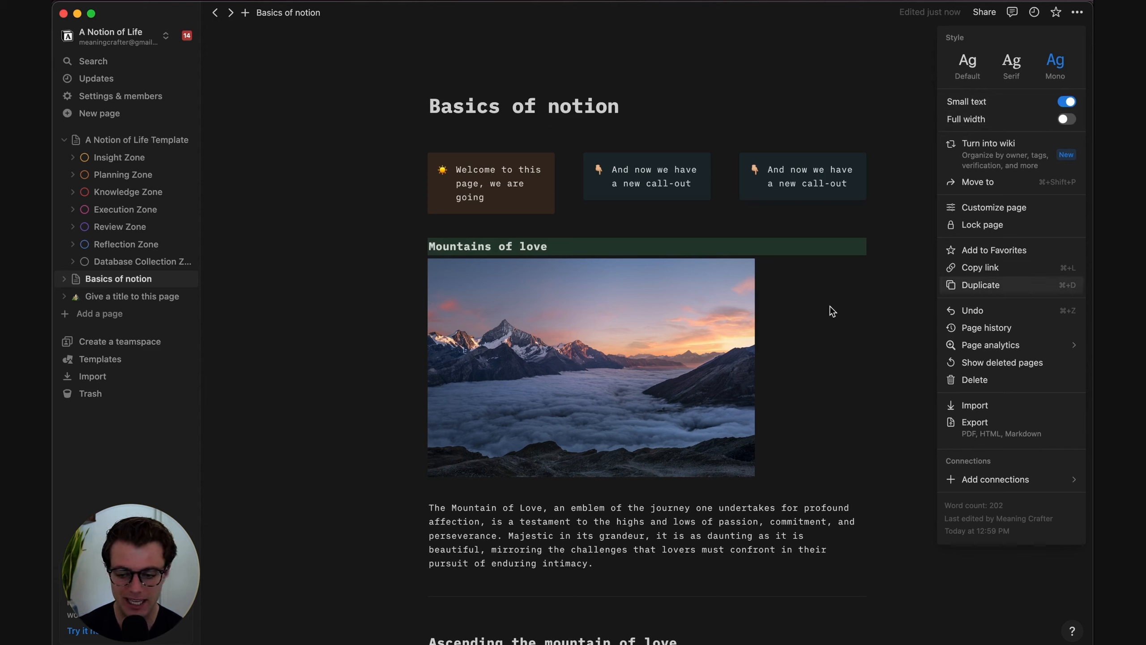
{"action": "left_click", "coordinate": [776, 78]}
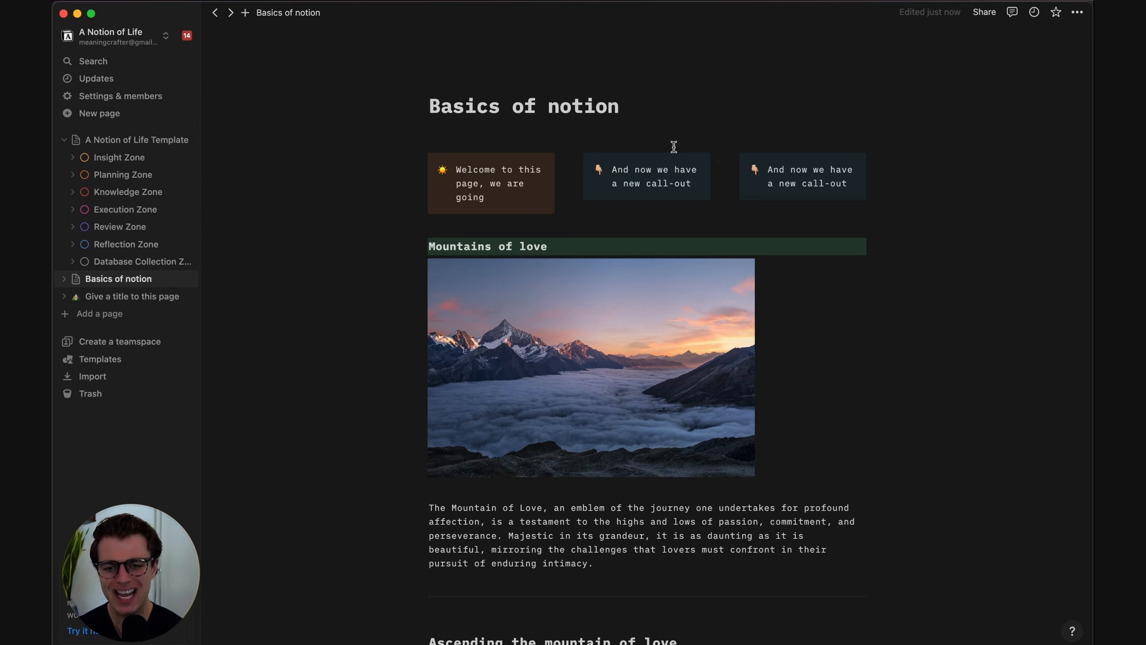
Embed a sub-page above the call-outs on "Basics of notion" and title it "This page is inside another page"
{"action": "left_click", "coordinate": [520, 131]}
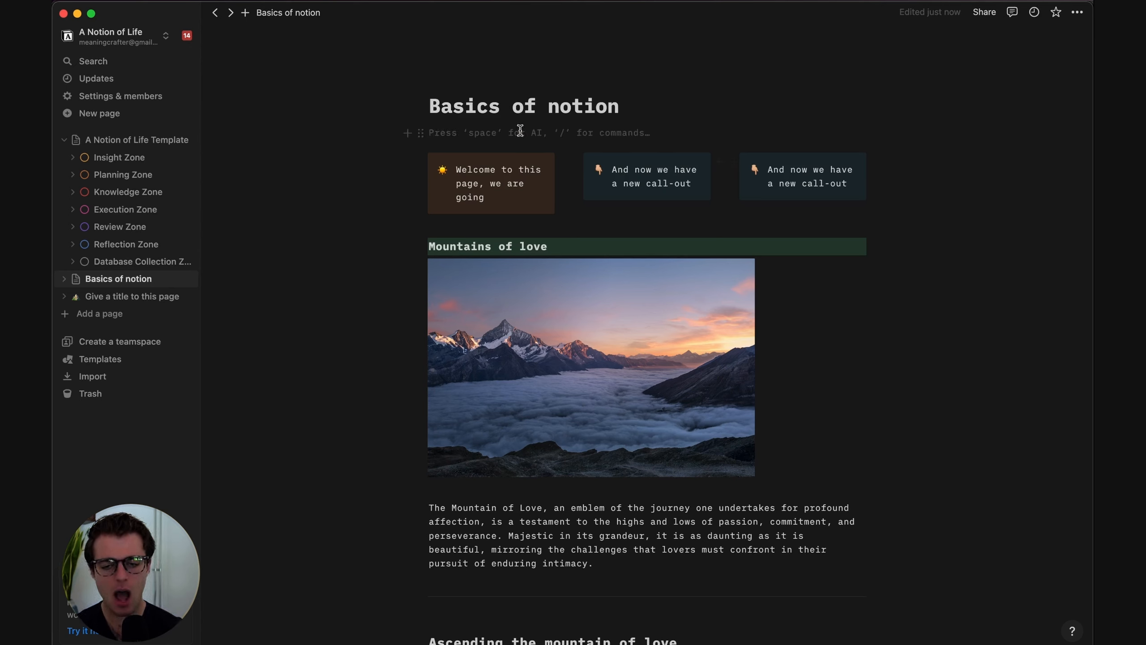
{"action": "key", "text": "Return"}
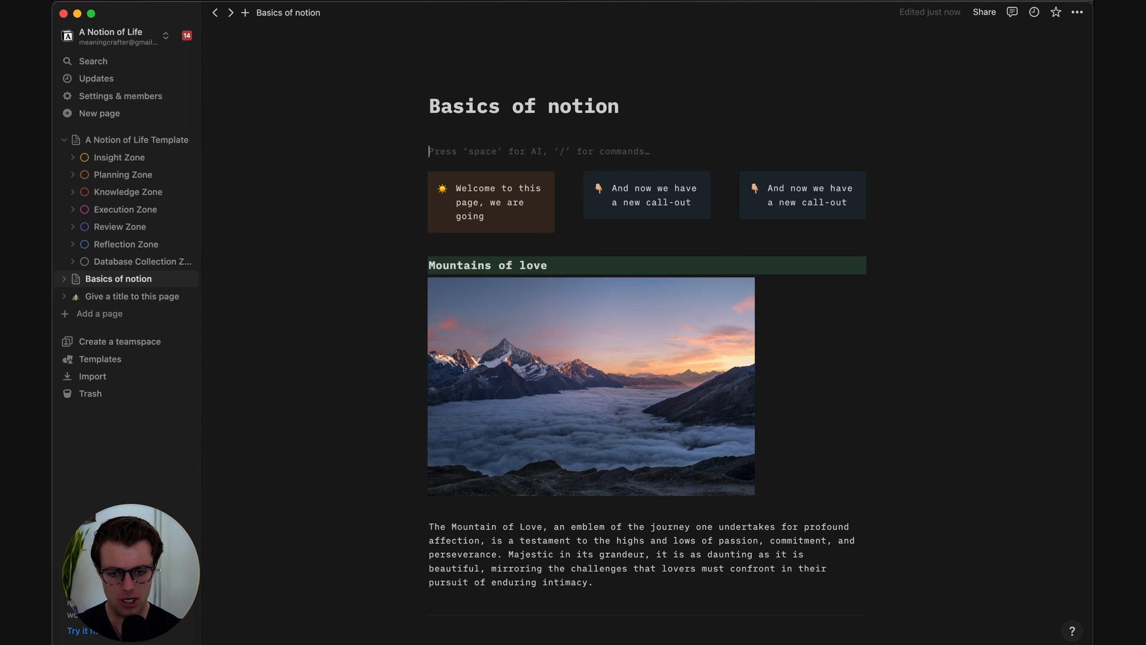
{"action": "type", "text": "/"}
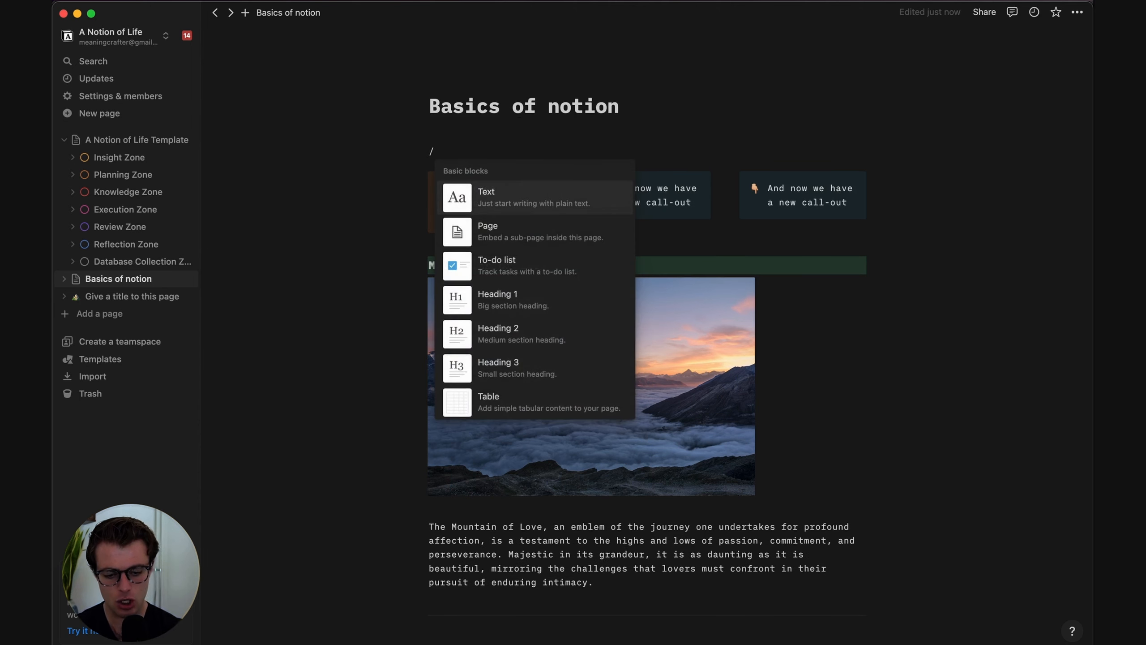
{"action": "type", "text": "page"}
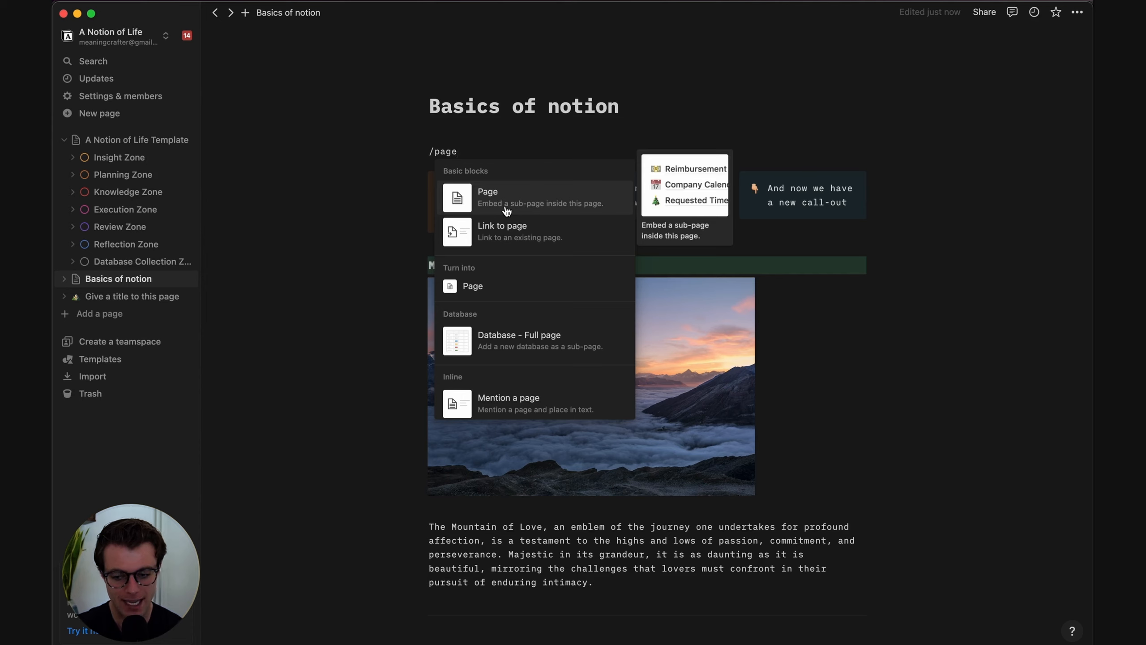
{"action": "left_click", "coordinate": [528, 201]}
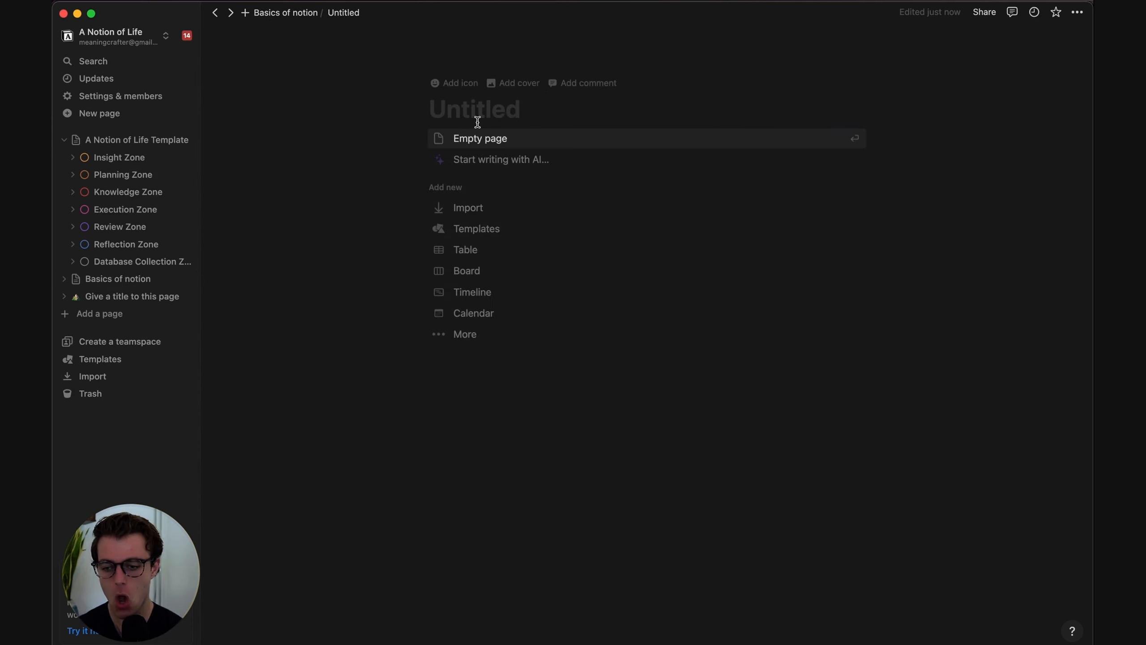
{"action": "type", "text": "This pag"}
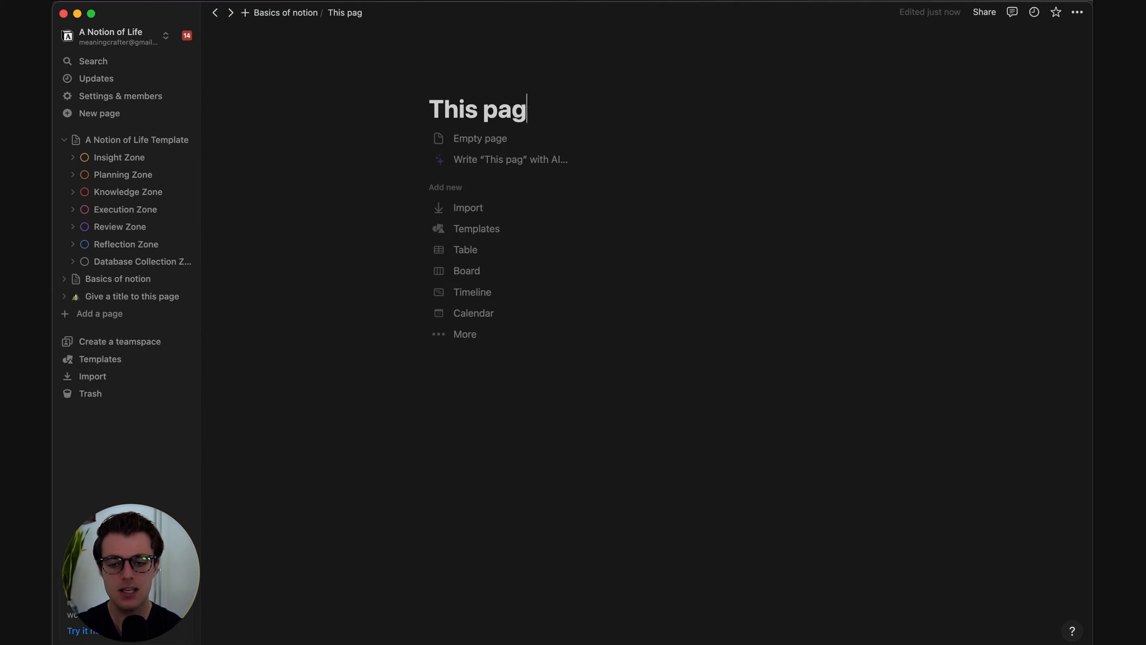
{"action": "type", "text": "e is inside the other page"}
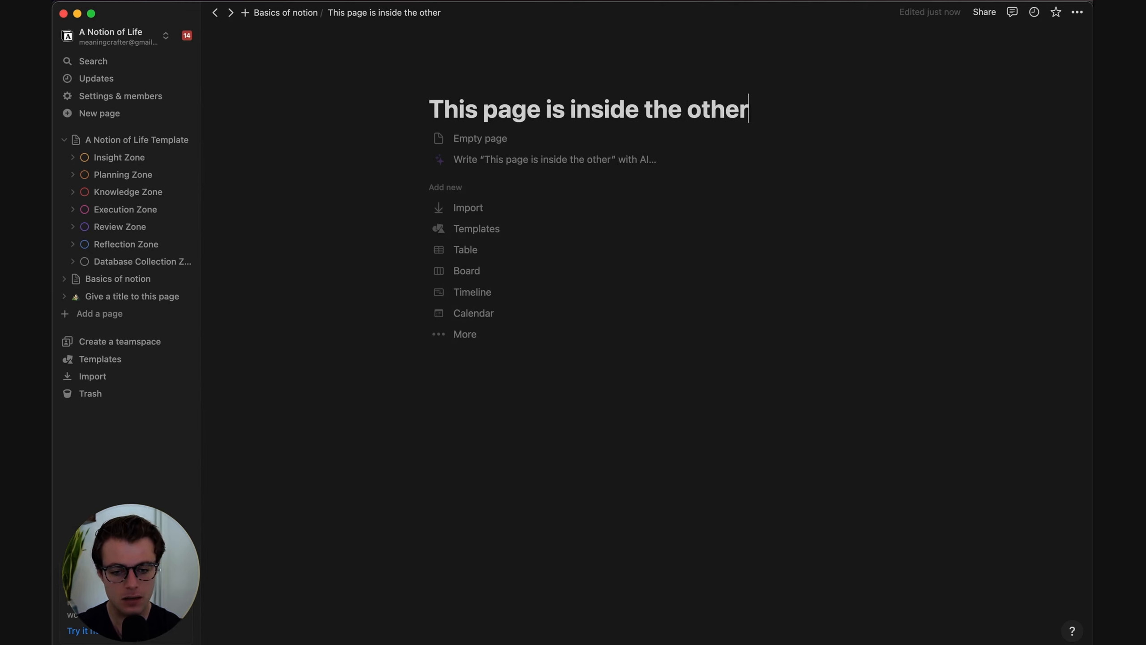
{"action": "key", "text": "alt+BackSpace"}
{"action": "key", "text": "alt+BackSpace"}
{"action": "key", "text": "alt+BackSpace"}
{"action": "type", "text": "another page"}
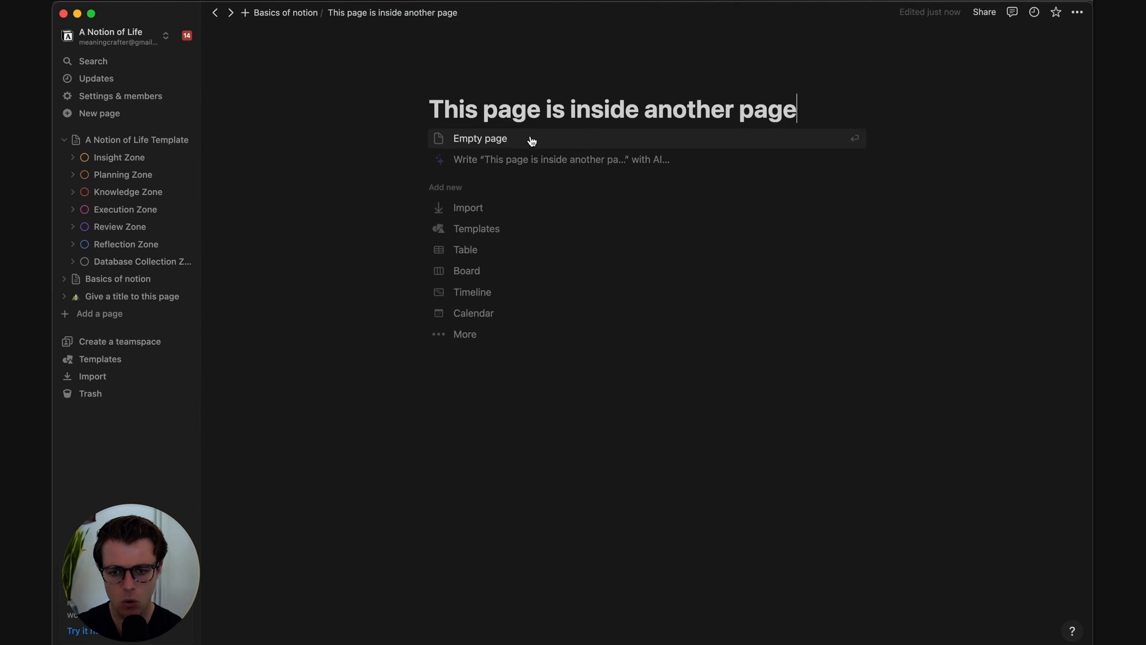
Start the sub-page as an empty page and write "make things up" in its body
{"action": "left_click", "coordinate": [531, 141]}
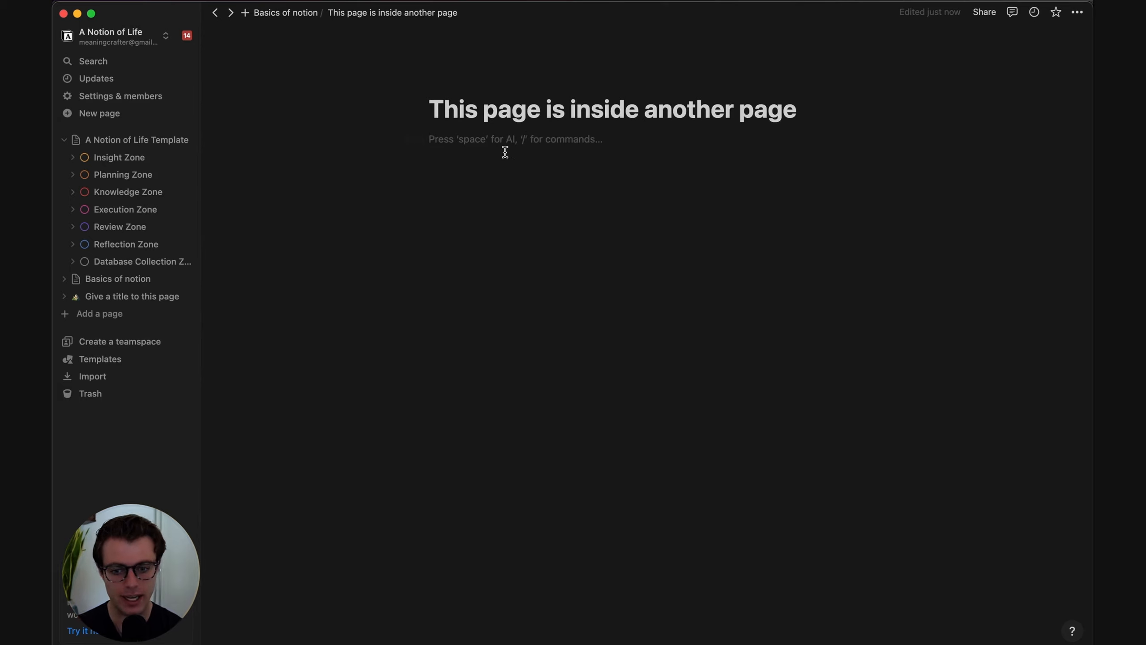
{"action": "type", "text": "/"}
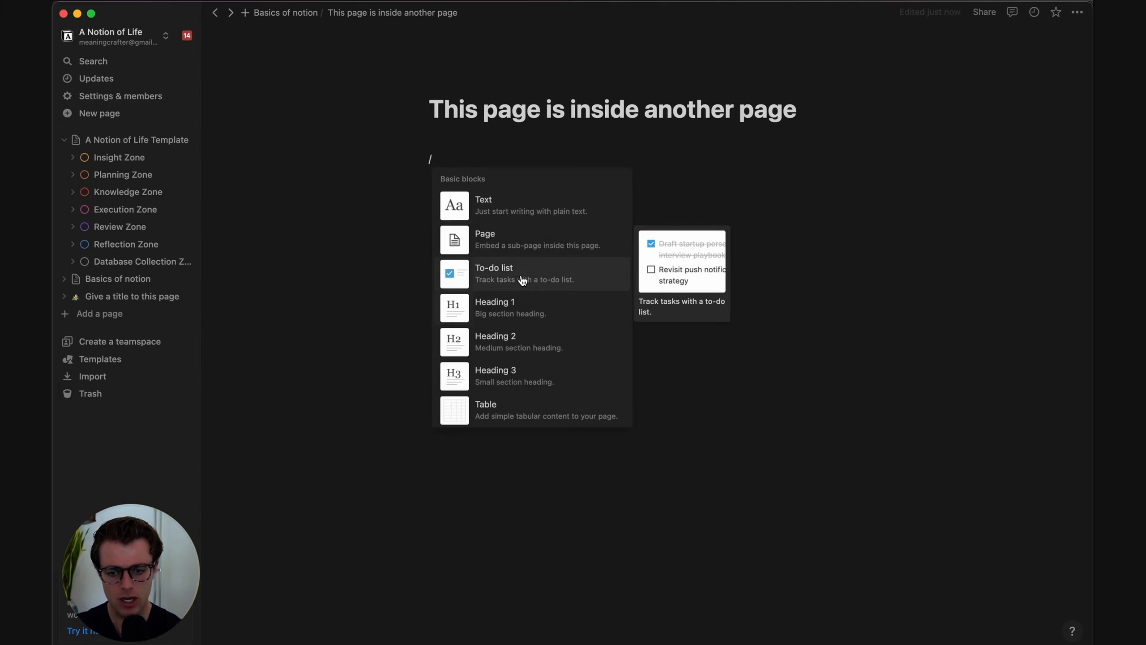
{"action": "key", "text": "BackSpace"}
{"action": "type", "text": "make things up"}
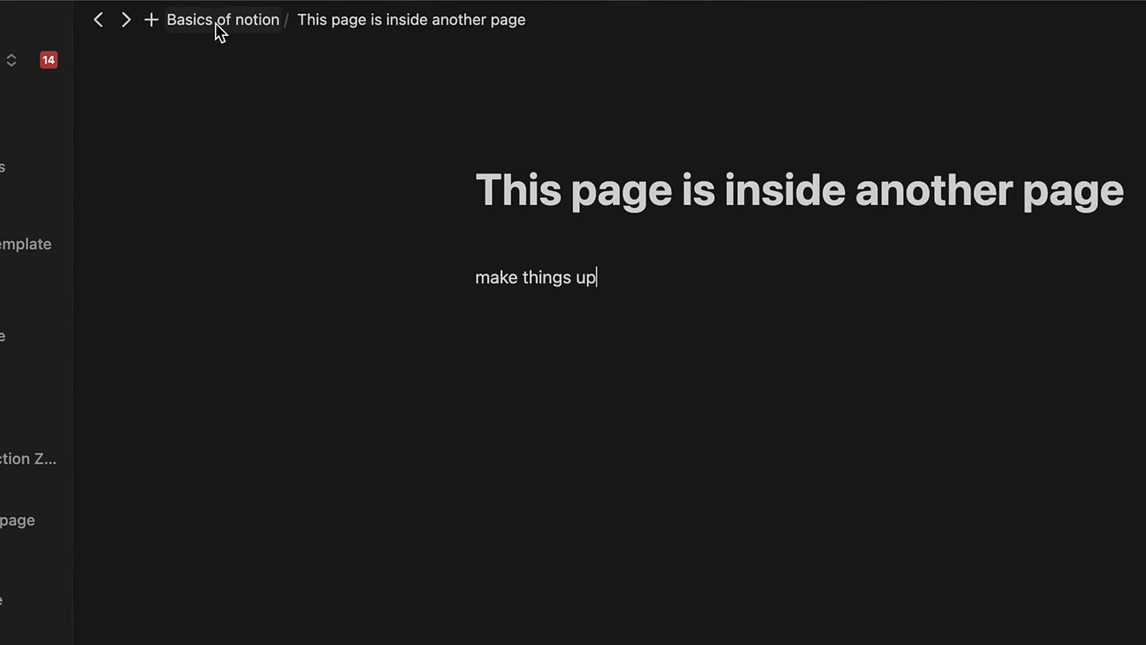
Reopen the sub-page from its parent page "Basics of notion" and expand that parent in the page tree
{"action": "left_click", "coordinate": [226, 22]}
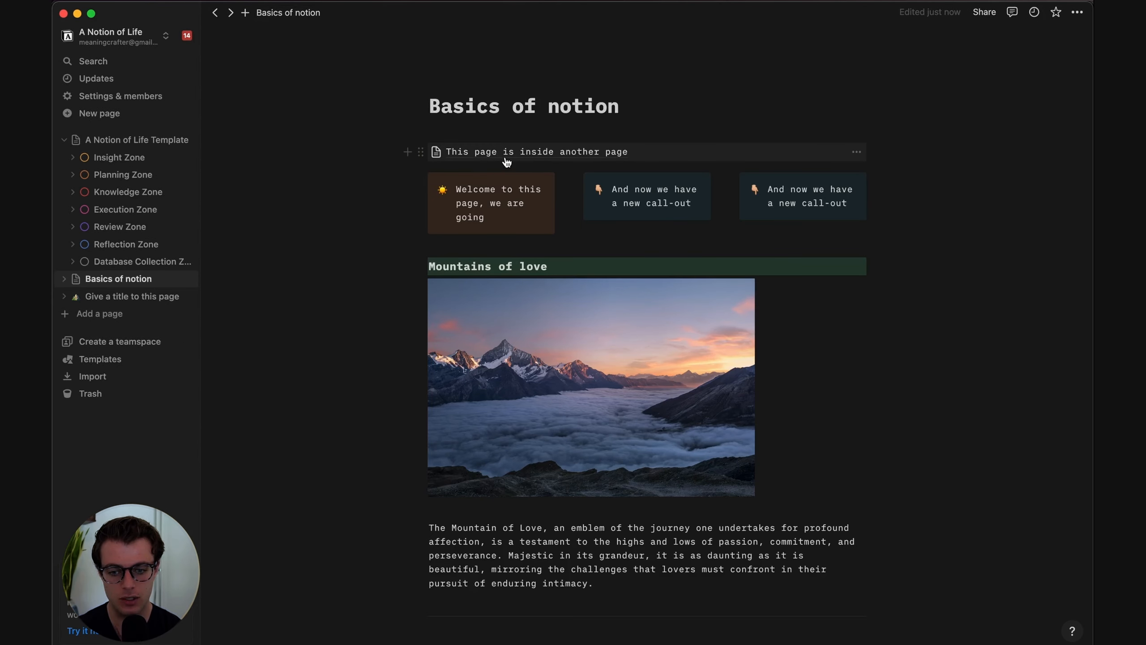
{"action": "left_click", "coordinate": [547, 149]}
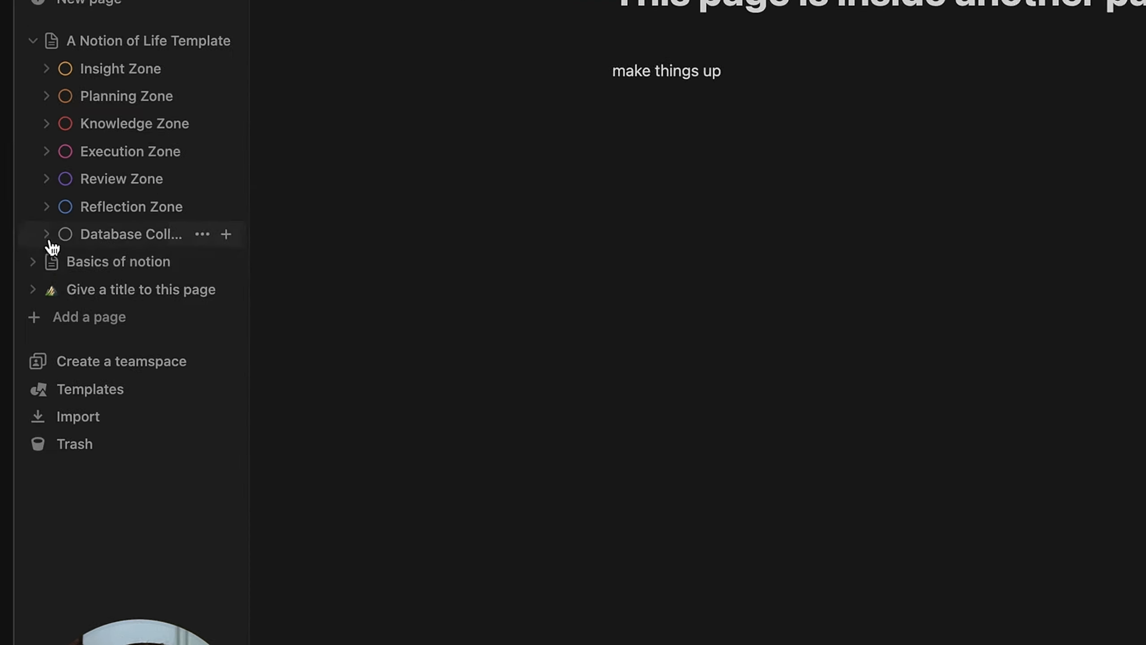
{"action": "left_click", "coordinate": [23, 258]}
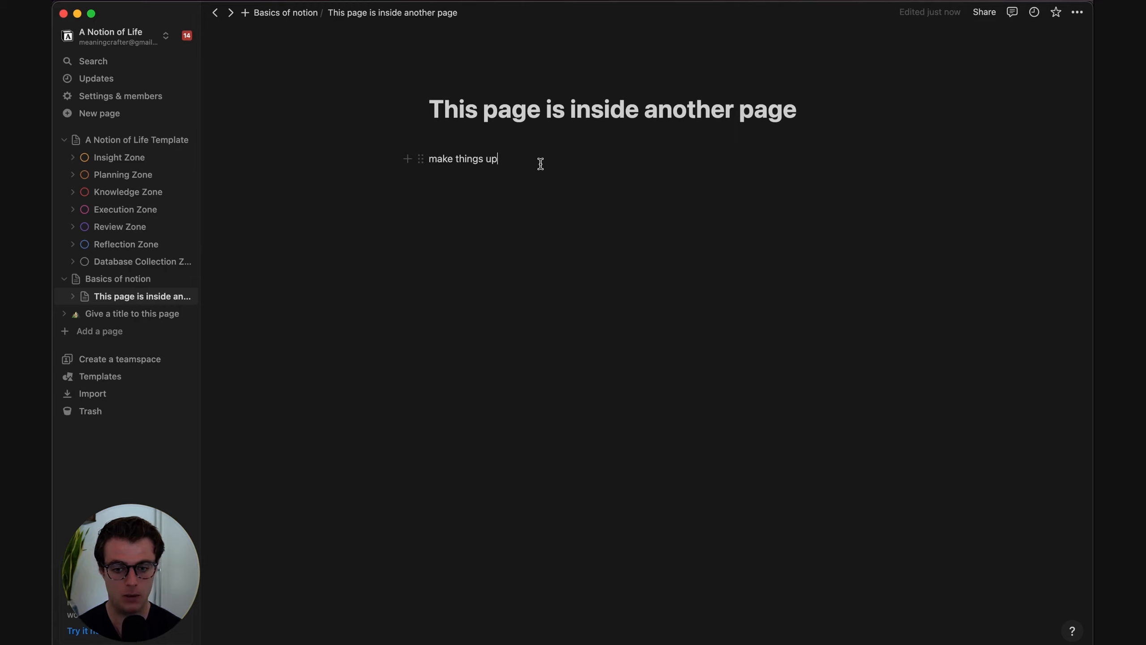
Embed a sub-page titled "A deeper page" below the "make things up" text
{"action": "key", "text": "Return"}
{"action": "key", "text": "Return"}
{"action": "type", "text": "/page"}
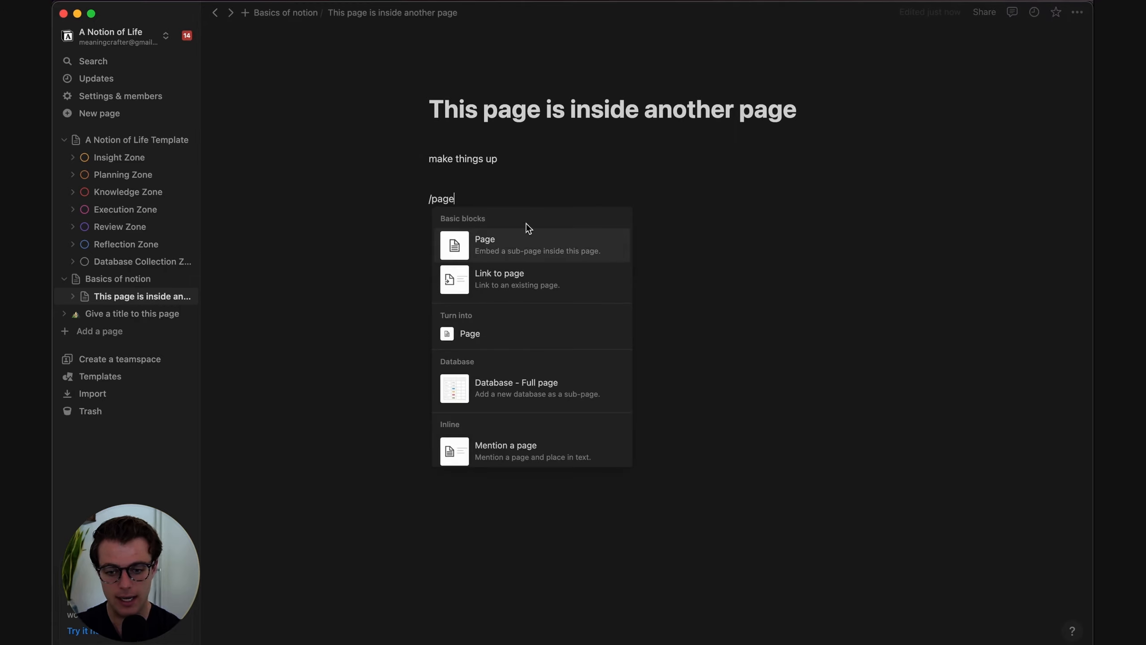
{"action": "left_click", "coordinate": [519, 247]}
{"action": "type", "text": "A deeper pa"}
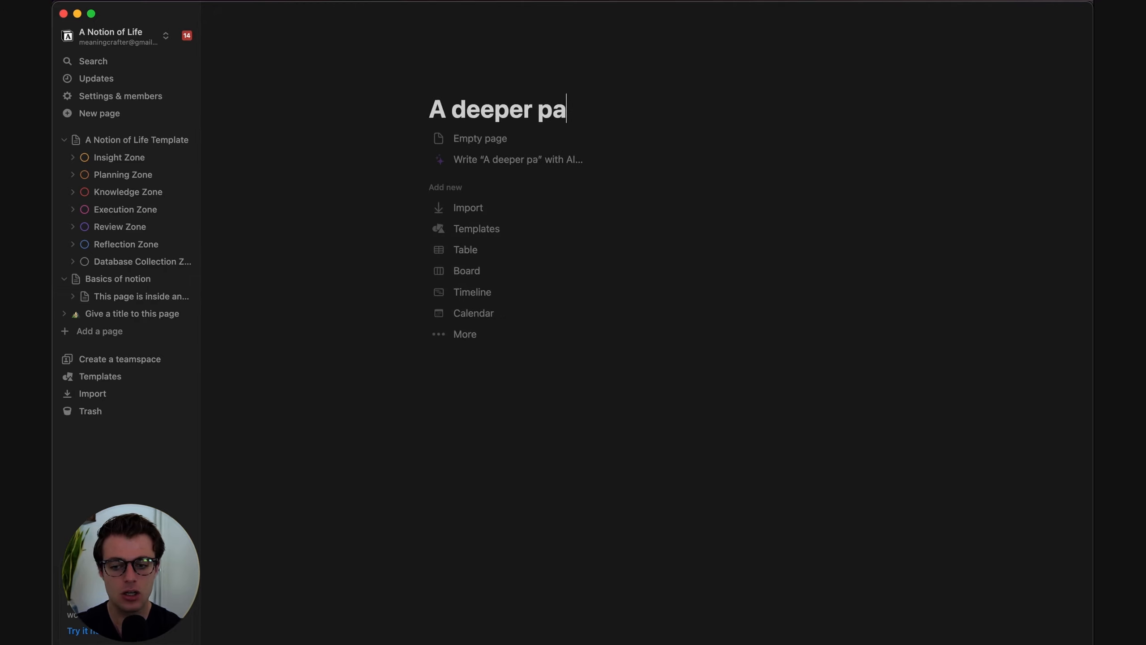
{"action": "type", "text": "ge"}
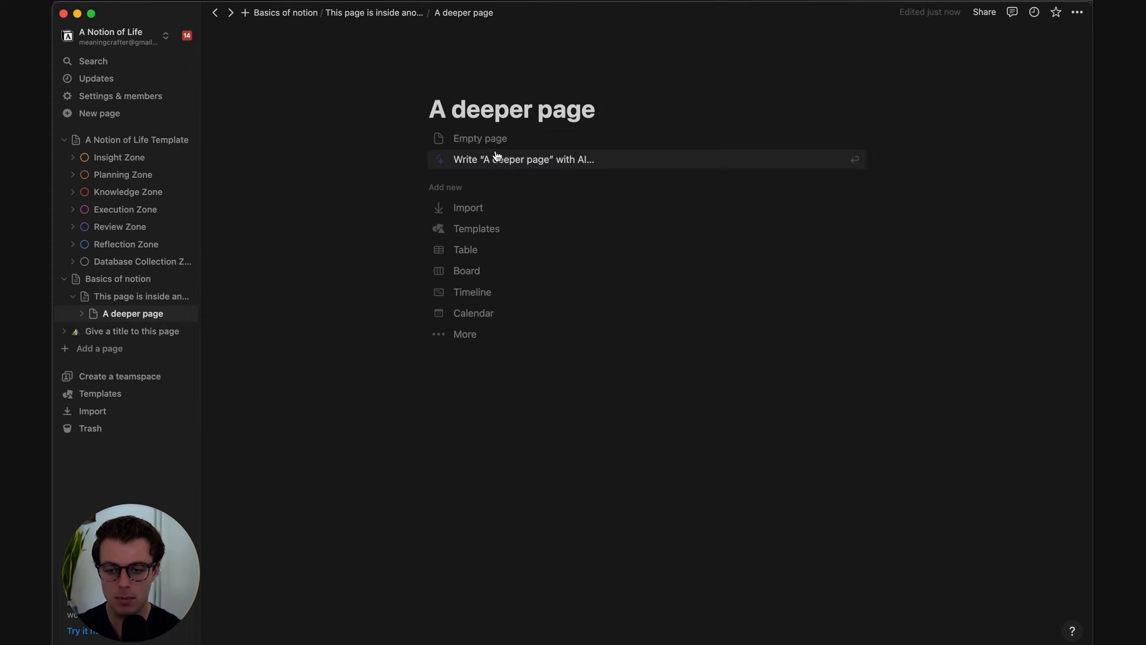
Embed a sub-page titled "An even deeper page" in "A deeper page" and expand its parent in the page tree
{"action": "left_click", "coordinate": [496, 139]}
{"action": "type", "text": "/page"}
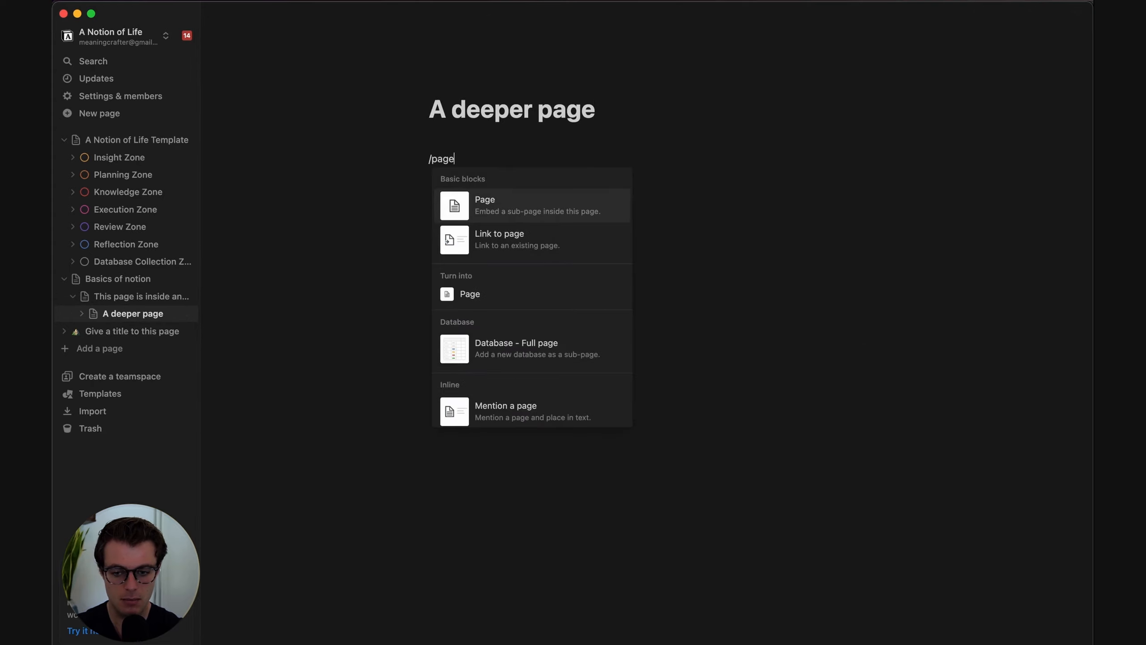
{"action": "key", "text": "Return"}
{"action": "type", "text": "An even deeper pa"}
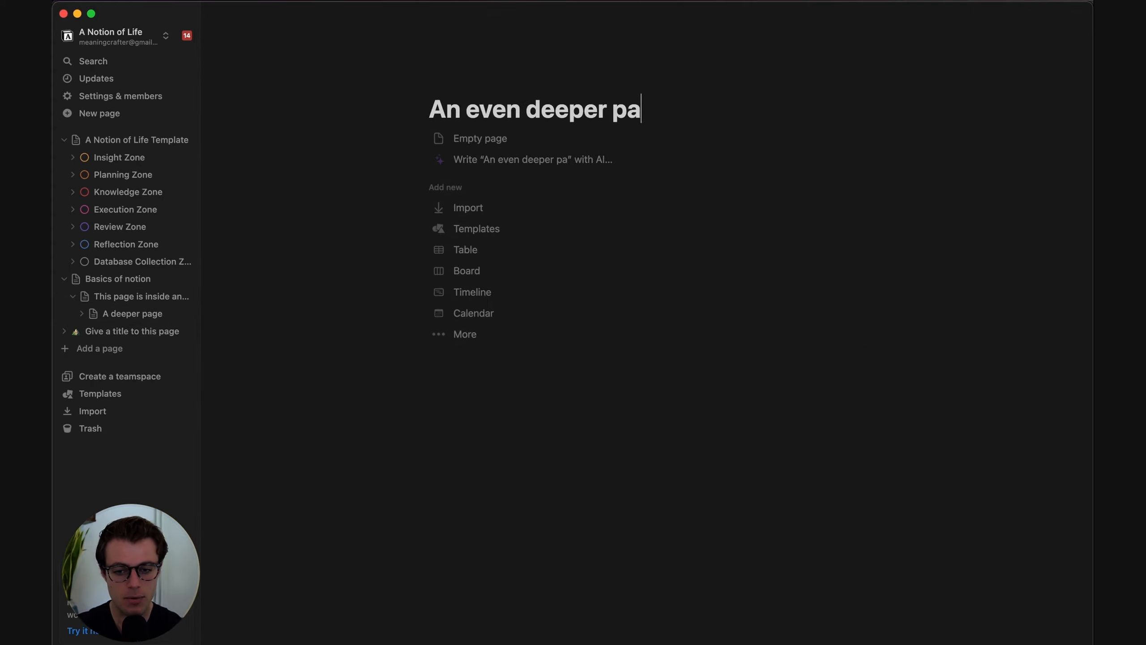
{"action": "type", "text": "ge"}
{"action": "left_click", "coordinate": [92, 316]}
{"action": "left_click", "coordinate": [83, 316]}
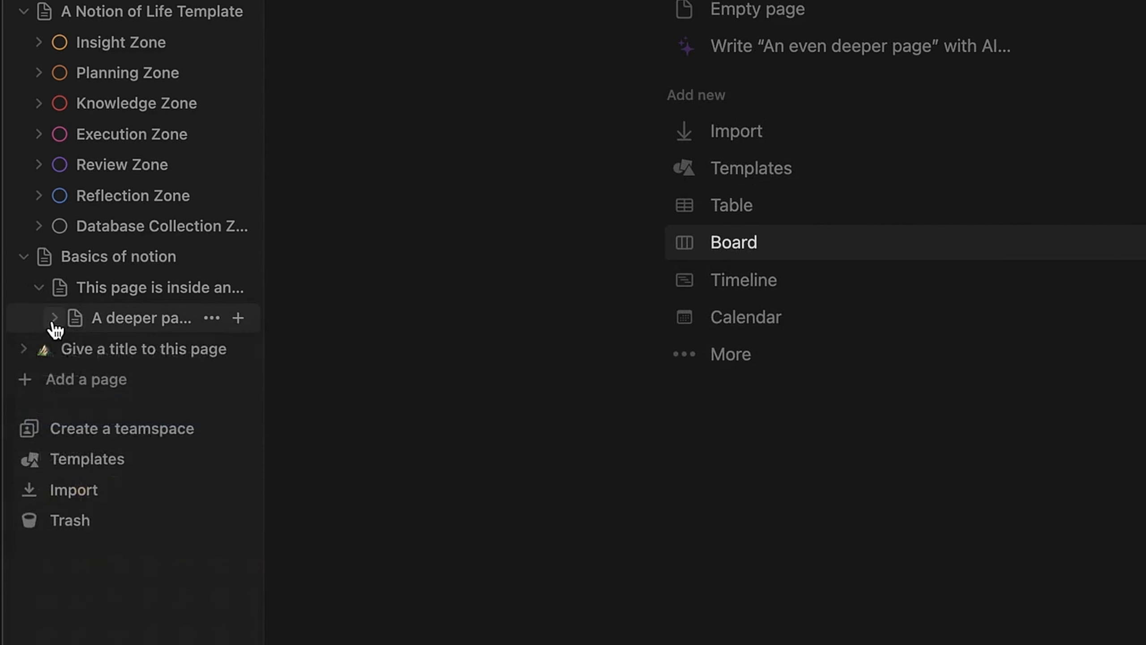
{"action": "left_click", "coordinate": [54, 319]}
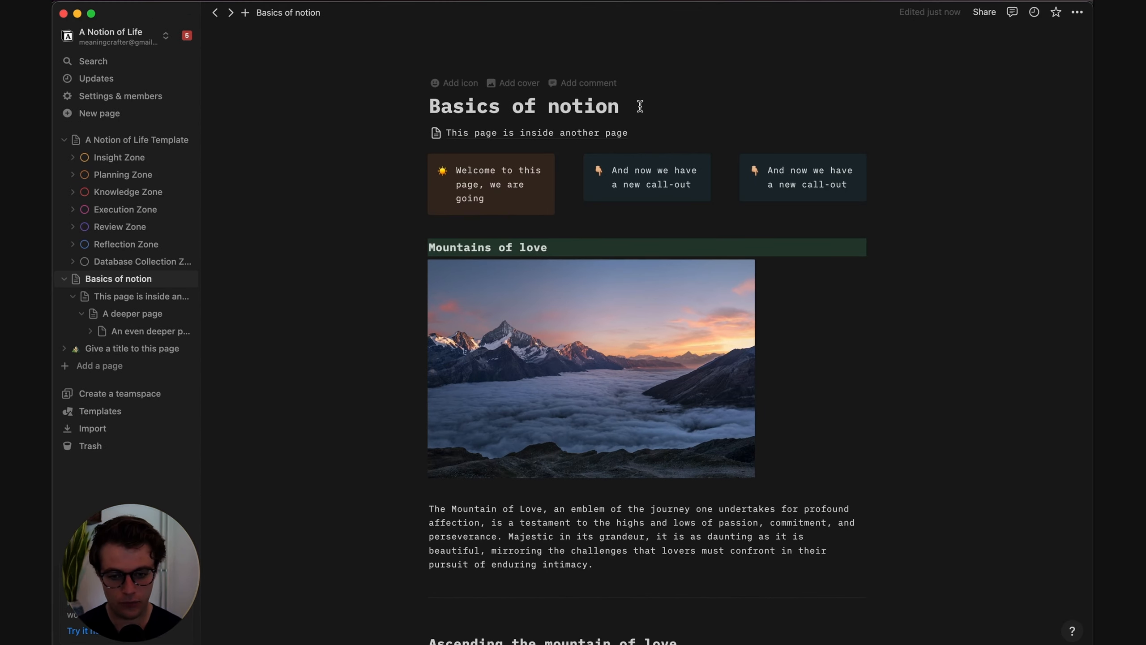
Embed a sub-page directly under the "Basics of notion" title, name it "Action Tracker Page" and start it as an empty page
{"action": "key", "text": "Return"}
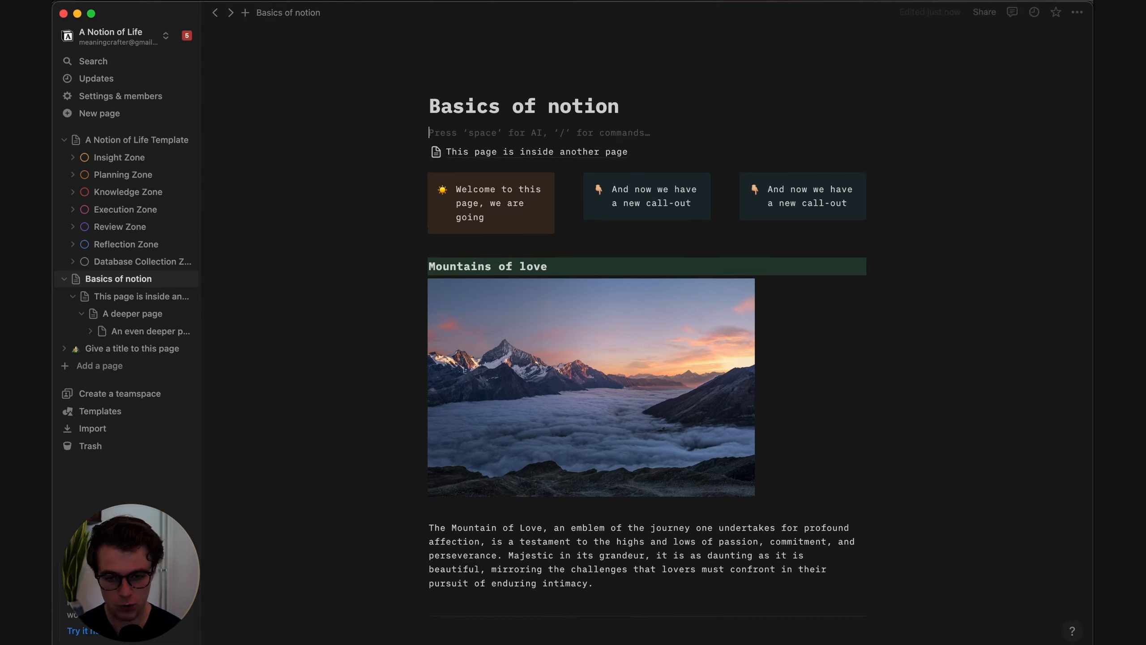
{"action": "type", "text": "/page"}
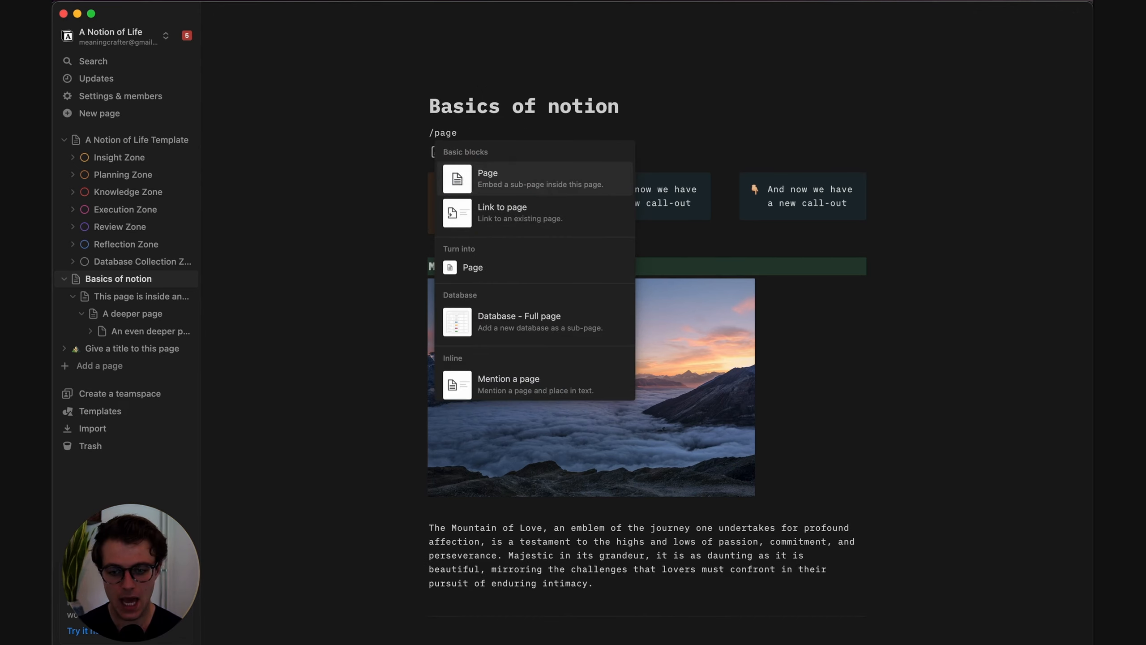
{"action": "key", "text": "Return"}
{"action": "type", "text": "Ac"}
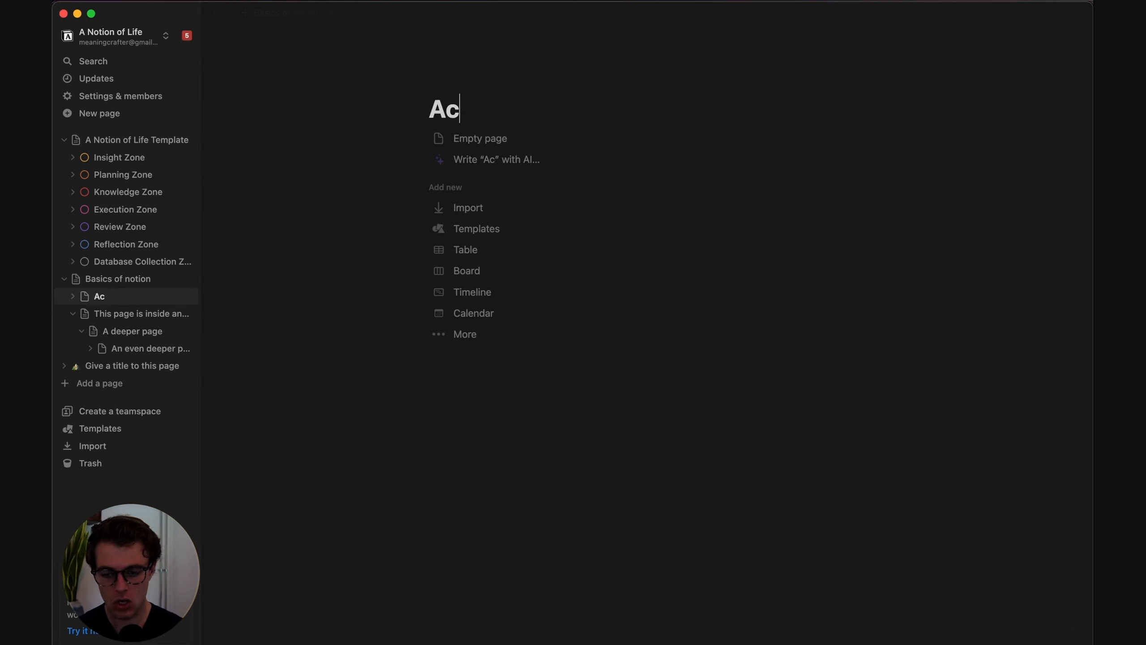
{"action": "type", "text": "tion Tracker Page"}
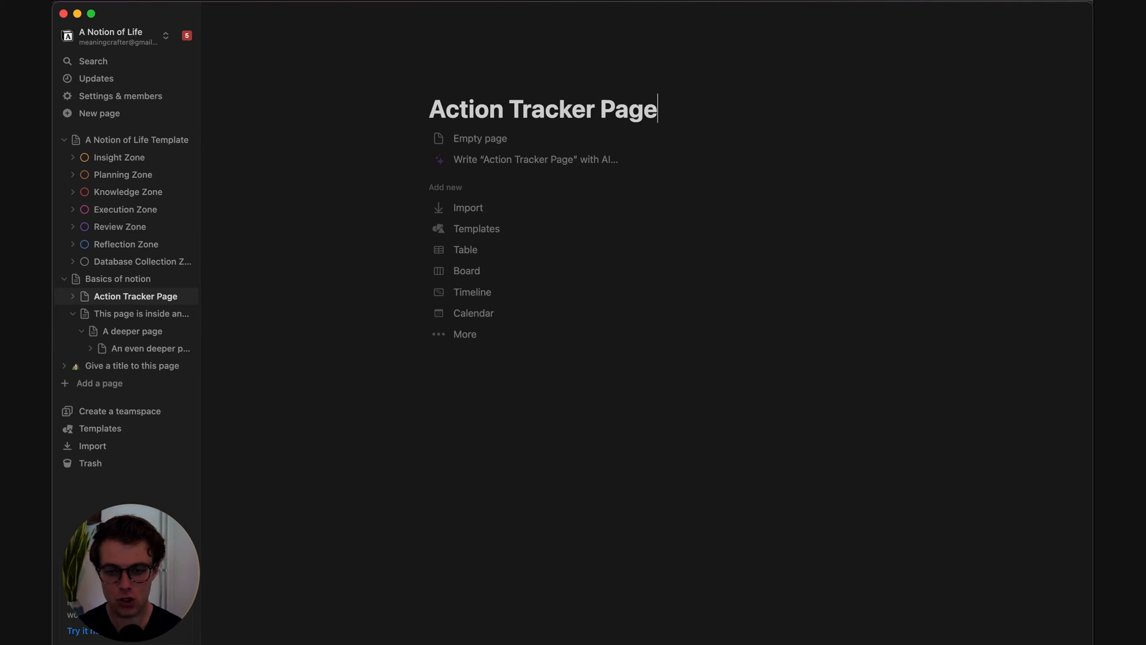
{"action": "left_click", "coordinate": [473, 145]}
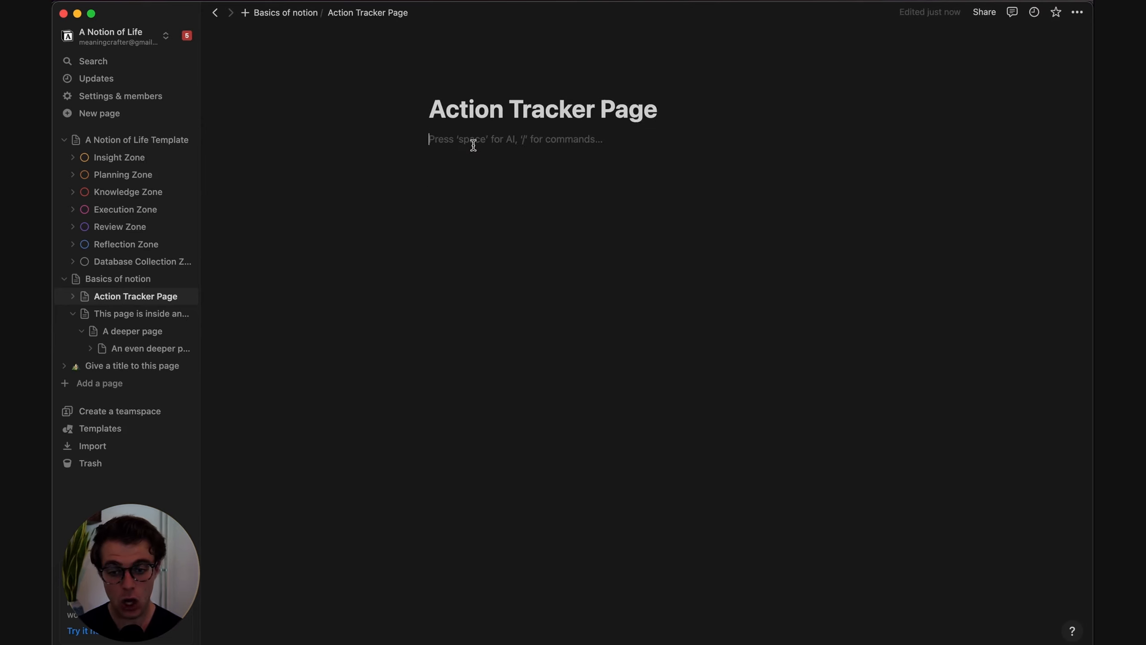
{"action": "key", "text": "Return"}
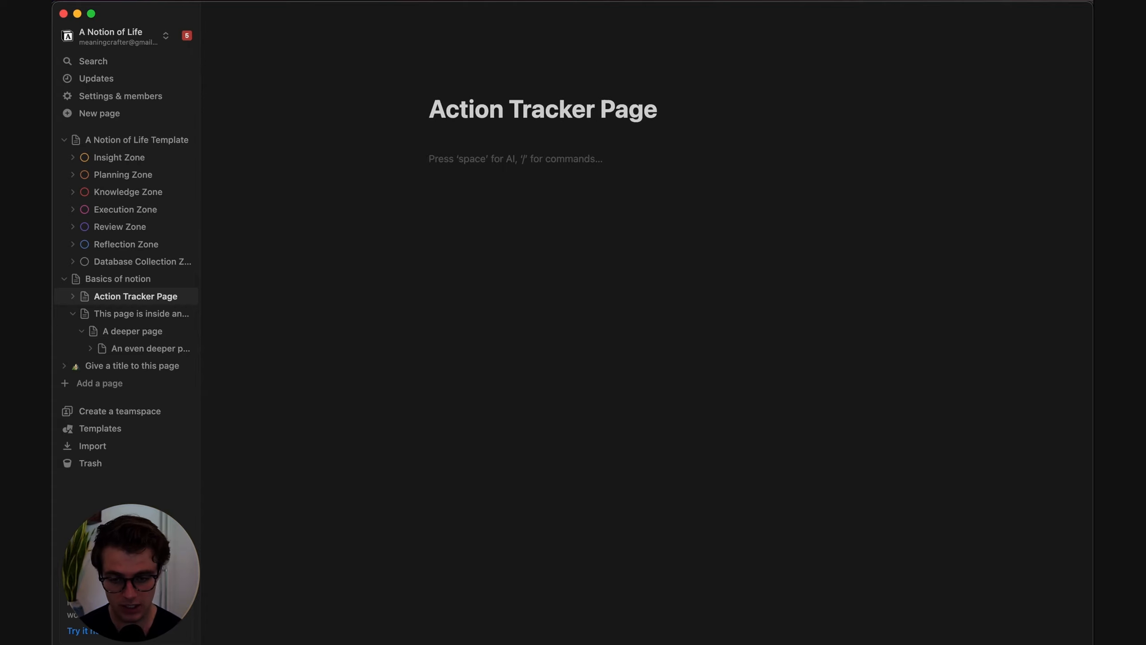
Insert an inline database below the page title and name it "Action Tracker"
{"action": "type", "text": "/dataa"}
{"action": "key", "text": "BackSpace"}
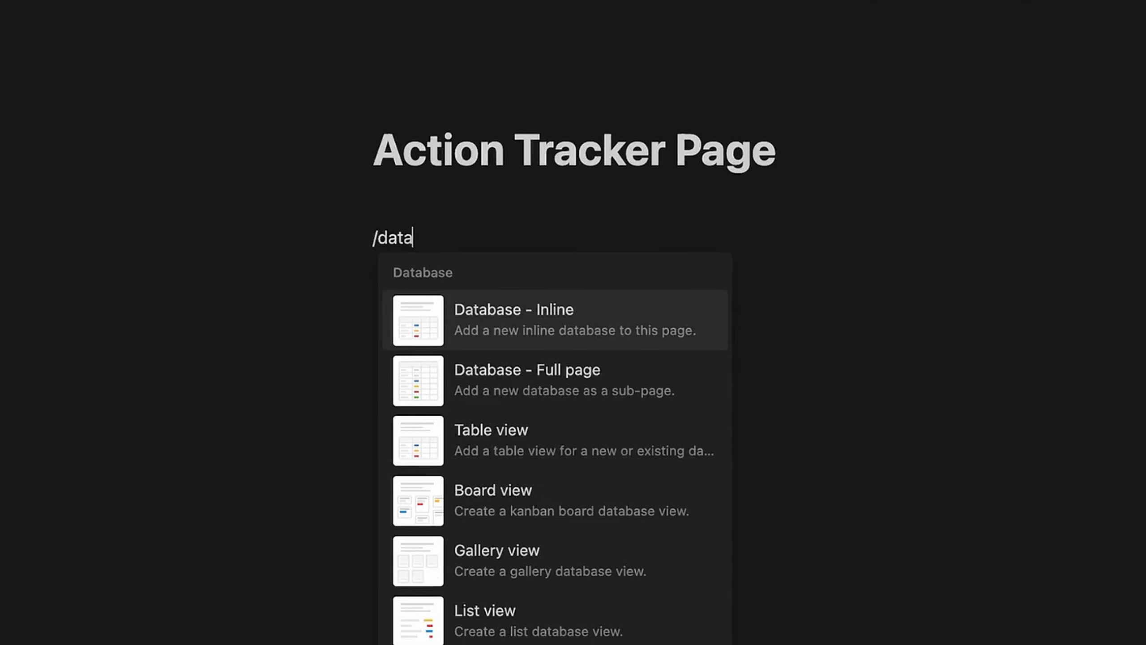
{"action": "type", "text": "base"}
{"action": "left_click", "coordinate": [552, 329]}
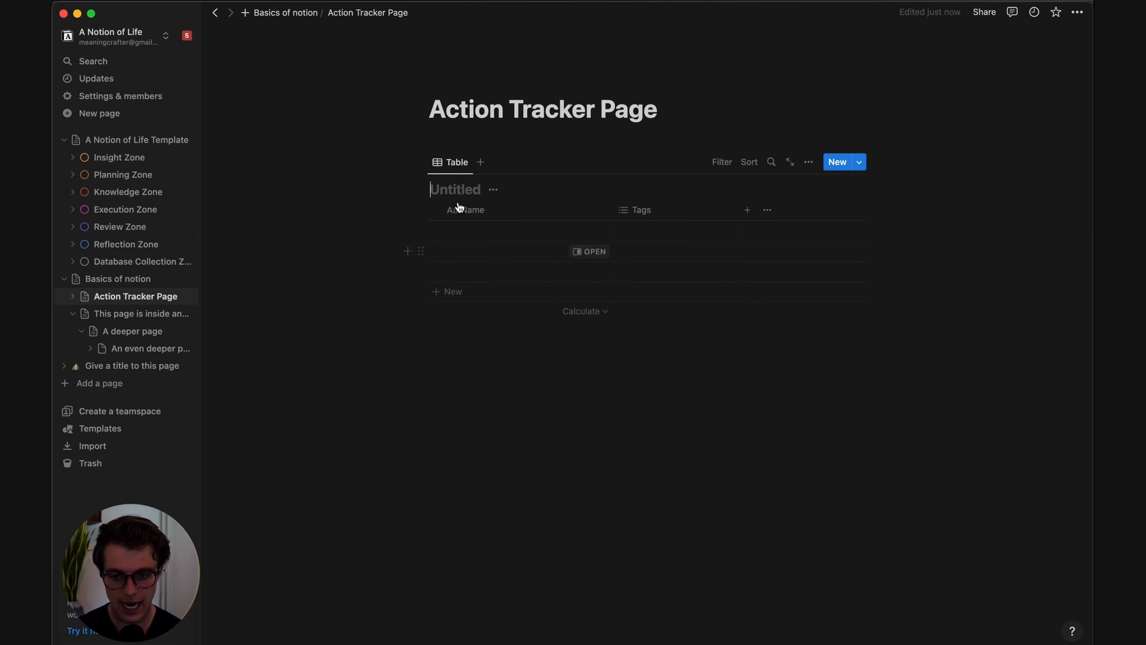
{"action": "type", "text": "Action Tracker"}
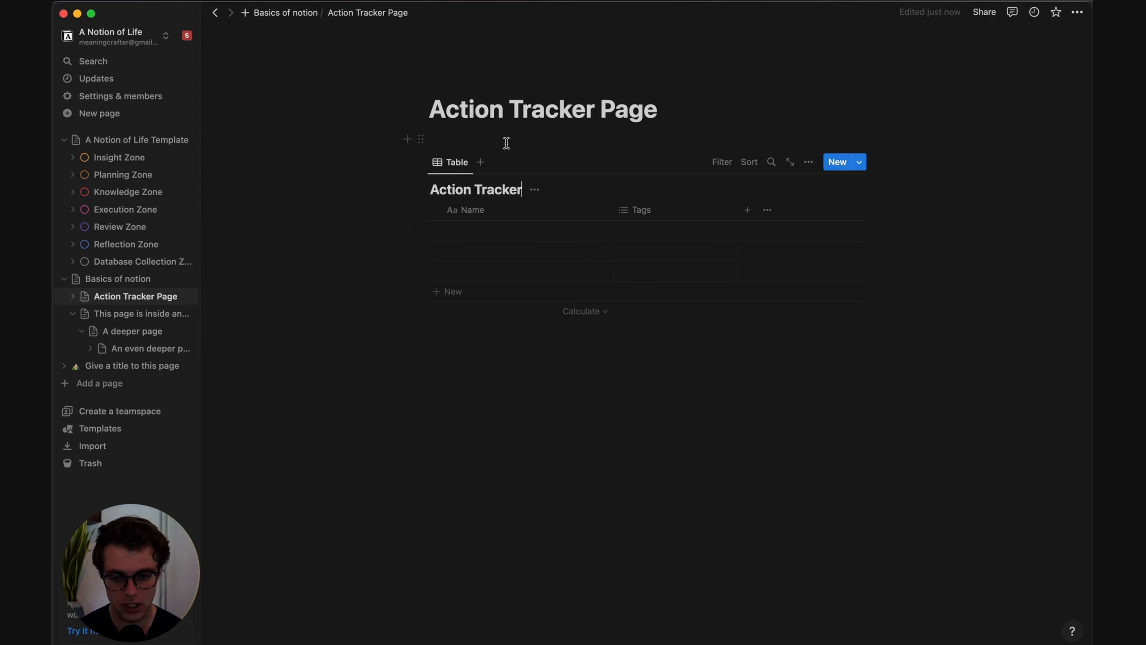
{"action": "left_click", "coordinate": [504, 401]}
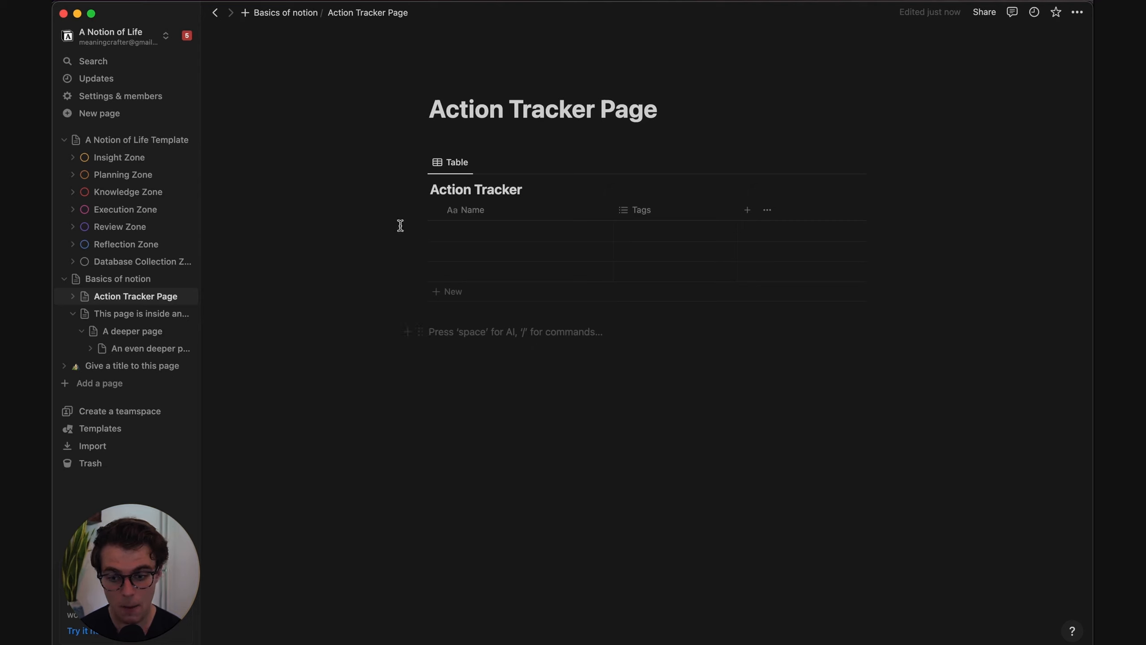
Add a new row at the end of the Action Tracker table and name it "Bring clothes to cleaner"
{"action": "left_click", "coordinate": [460, 294]}
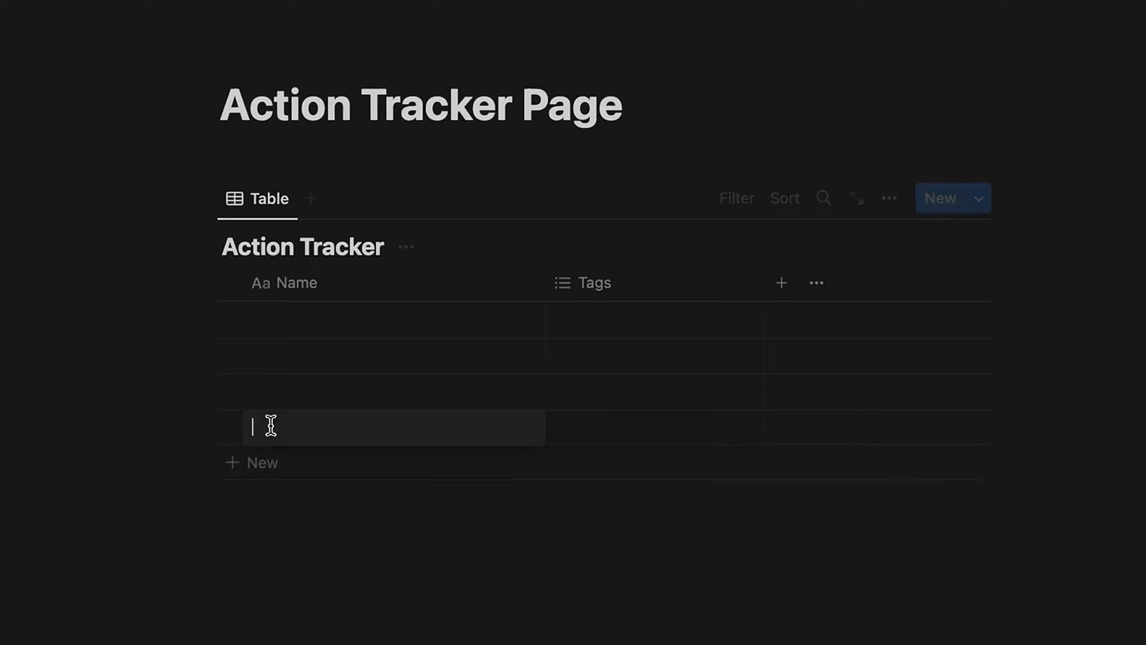
{"action": "key", "text": "super+a"}
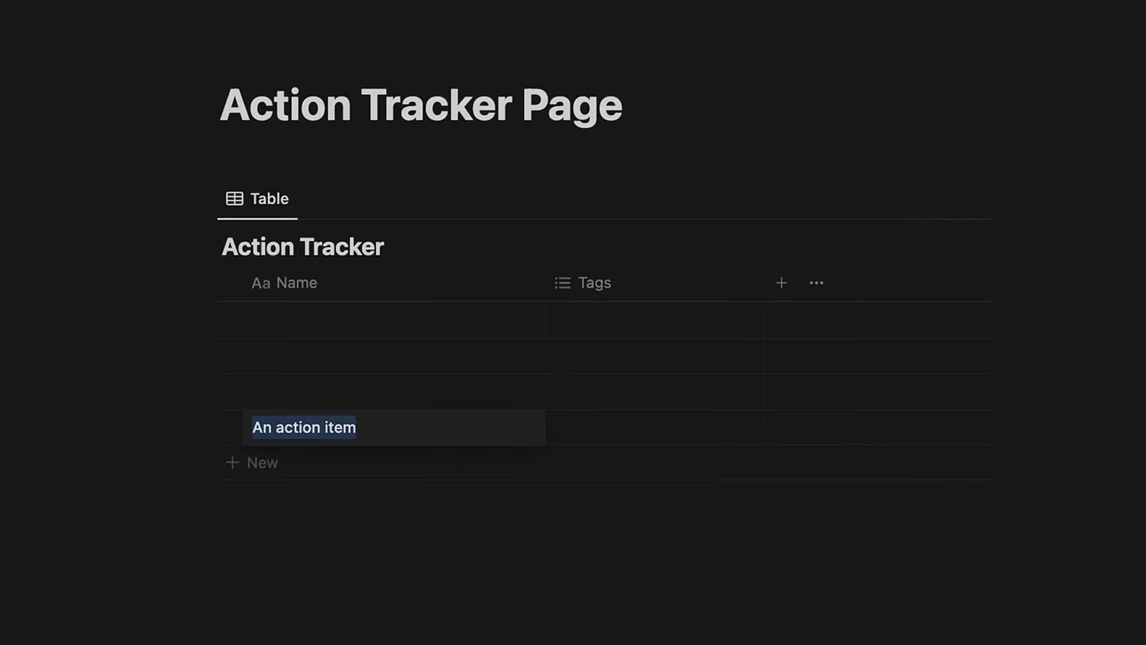
{"action": "type", "text": "Bring clothes to cleaner"}
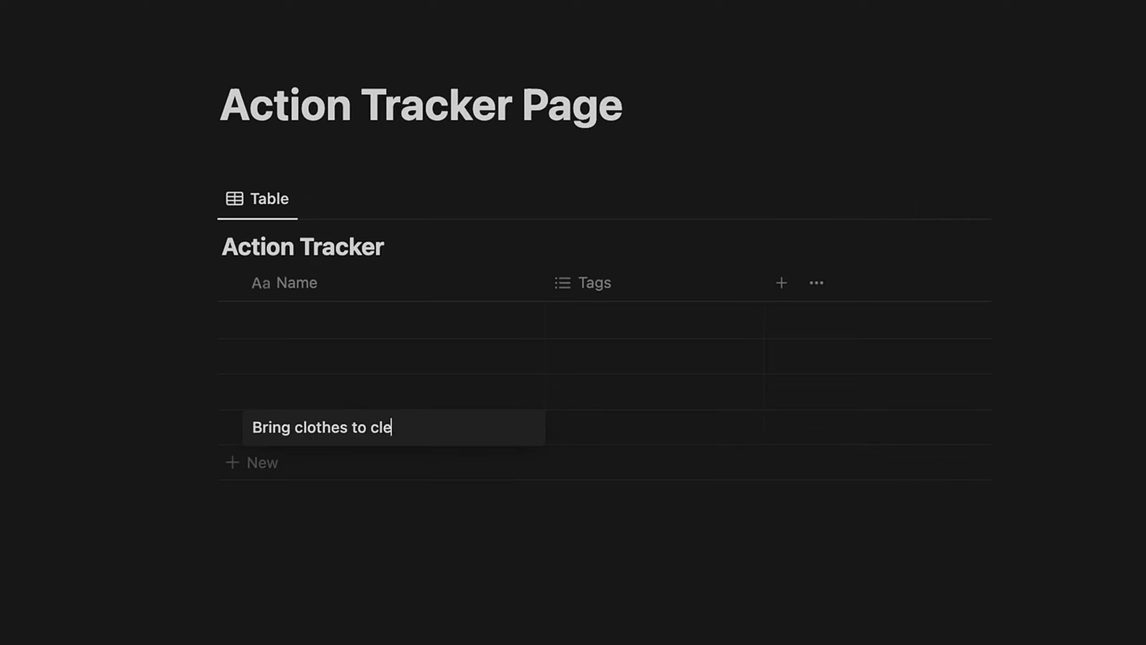
{"action": "key", "text": "Escape"}
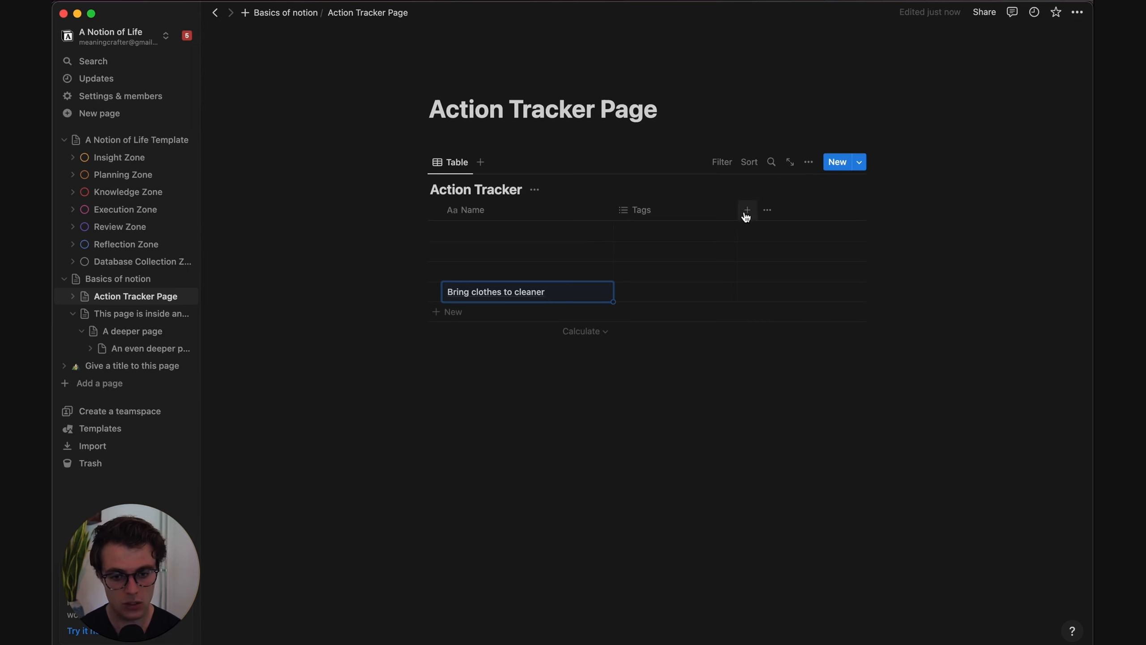
Add a Select property named "Priority" to the Action Tracker database
{"action": "left_click", "coordinate": [749, 211]}
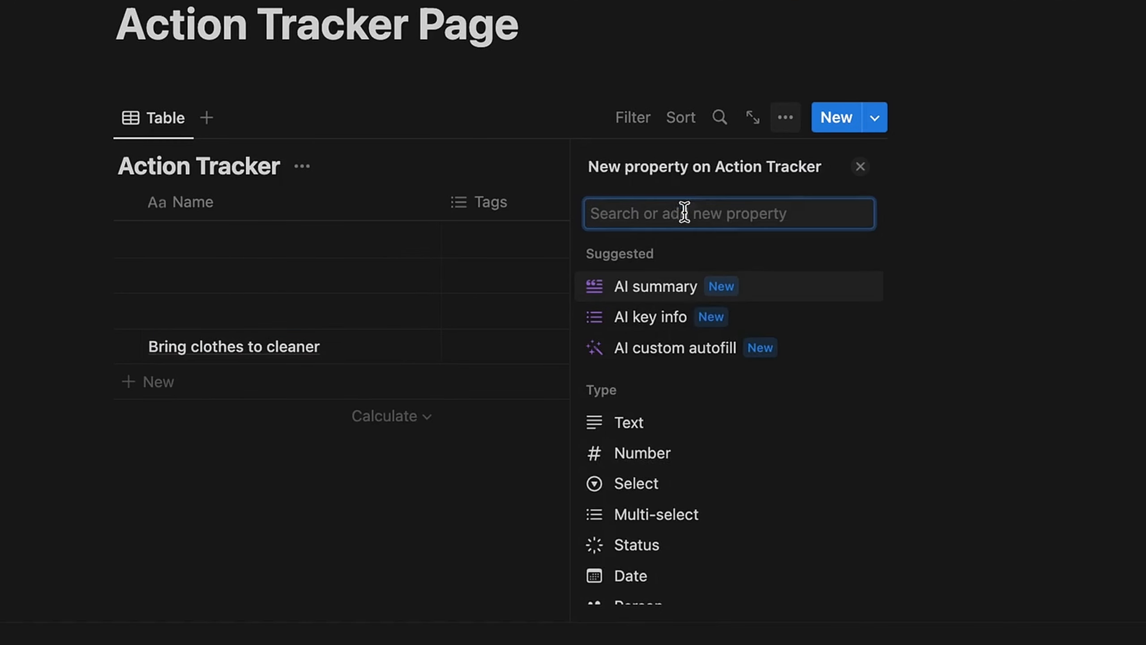
{"action": "scroll", "coordinate": [682, 415], "scroll_direction": "down", "scroll_amount": 3}
{"action": "scroll", "coordinate": [684, 528], "scroll_direction": "down", "scroll_amount": 10}
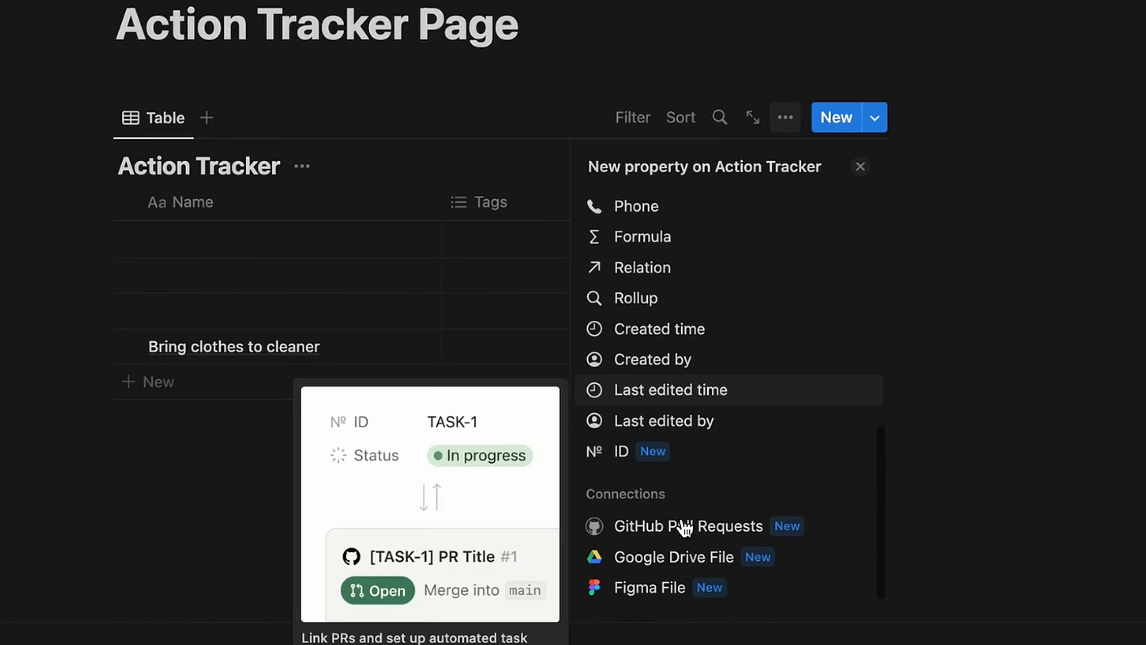
{"action": "scroll", "coordinate": [610, 336], "scroll_direction": "up", "scroll_amount": 10}
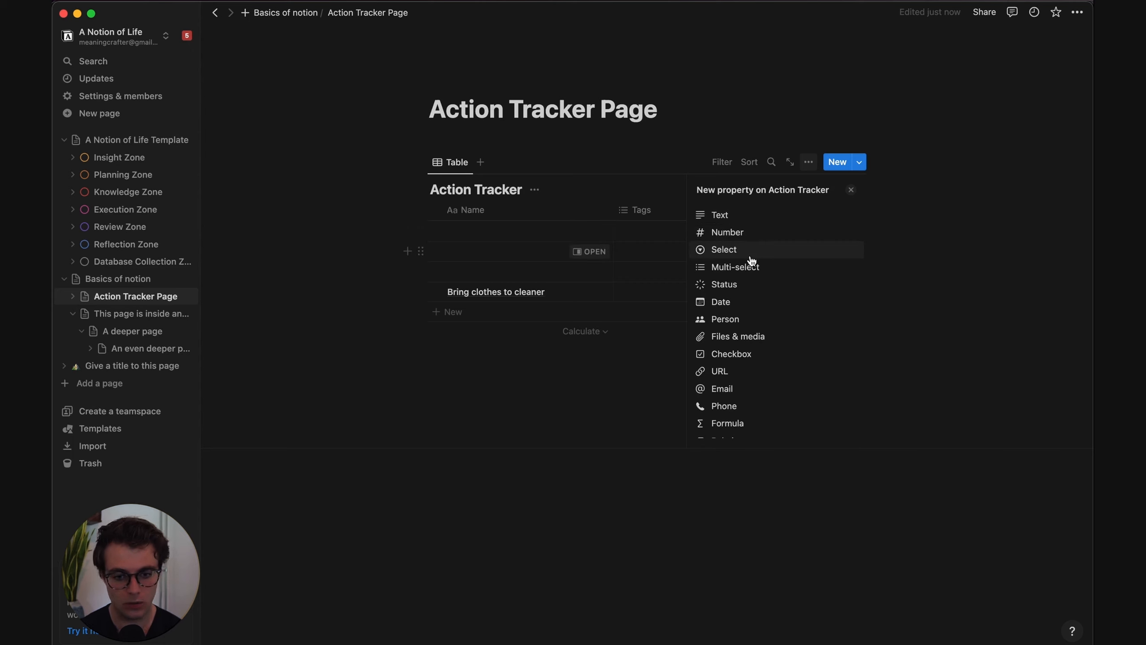
{"action": "left_click", "coordinate": [724, 250]}
{"action": "type", "text": "Priority"}
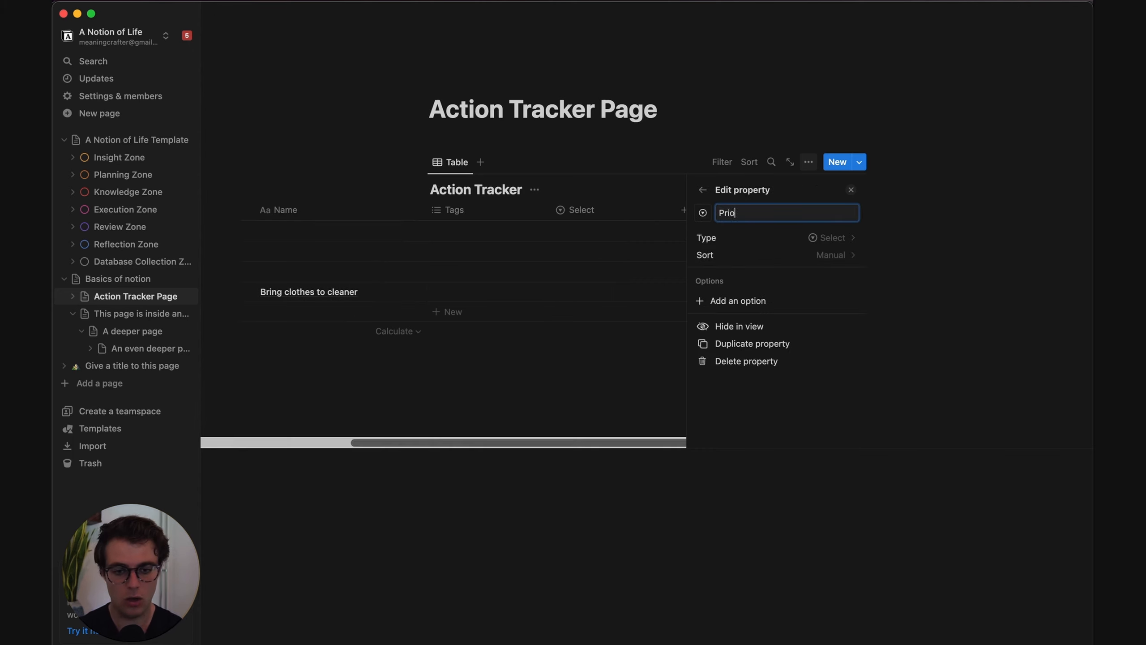
{"action": "left_click", "coordinate": [685, 120]}
{"action": "left_click", "coordinate": [754, 144]}
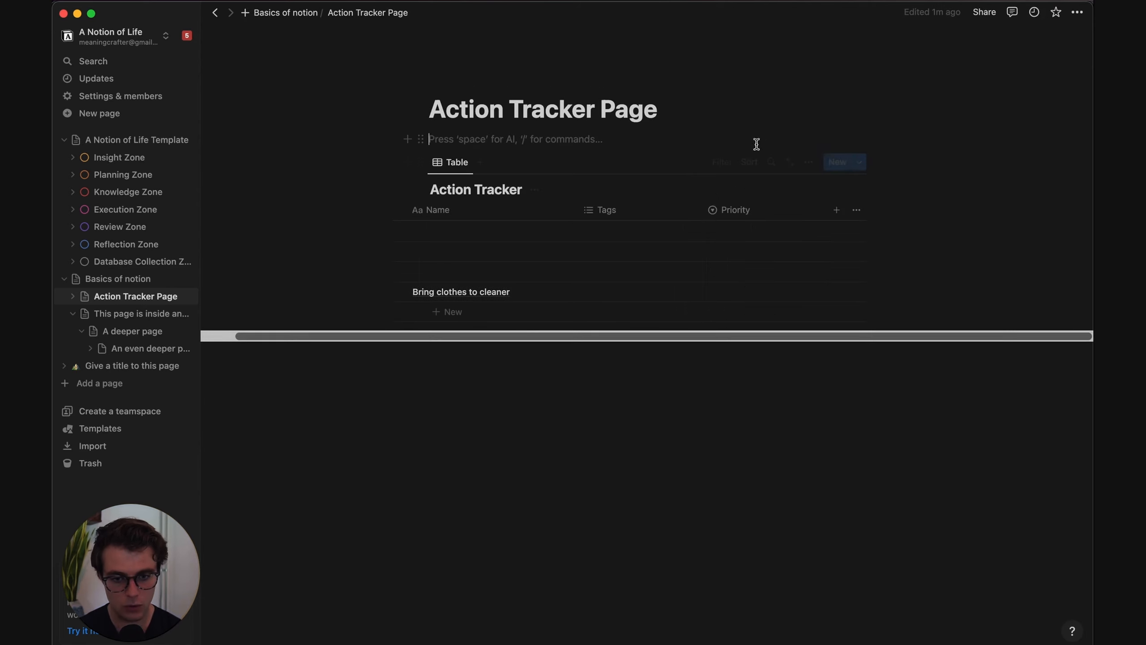
Create a "1st priority" option in the first row's Priority cell and assign it to the second and third rows as well
{"action": "left_click", "coordinate": [750, 235]}
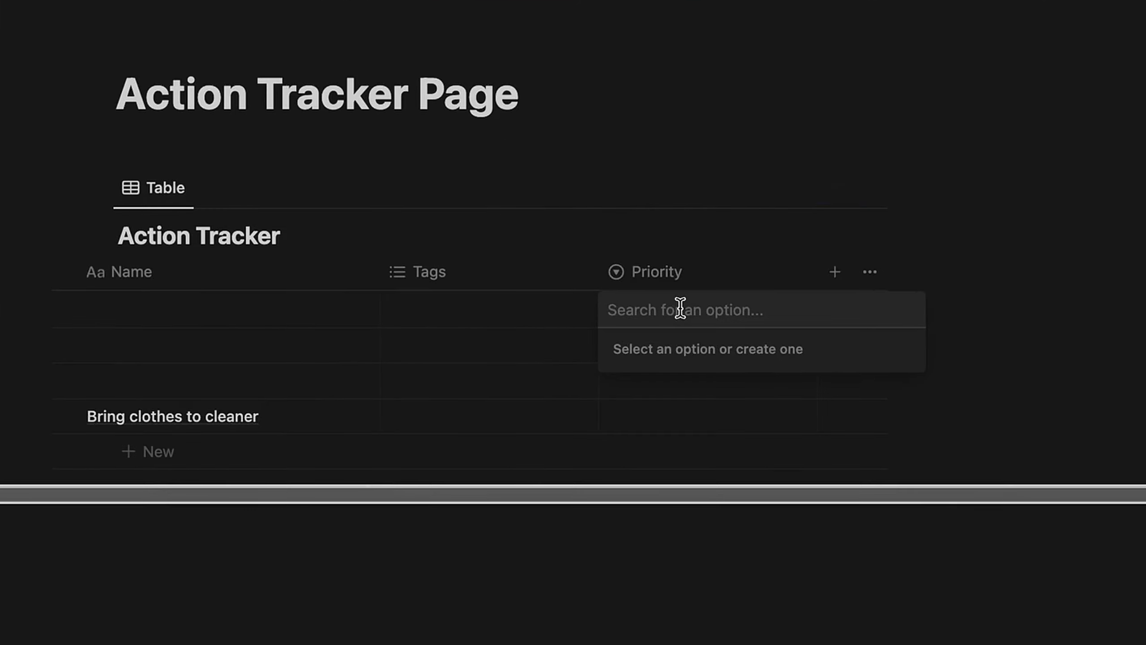
{"action": "type", "text": "1st priority"}
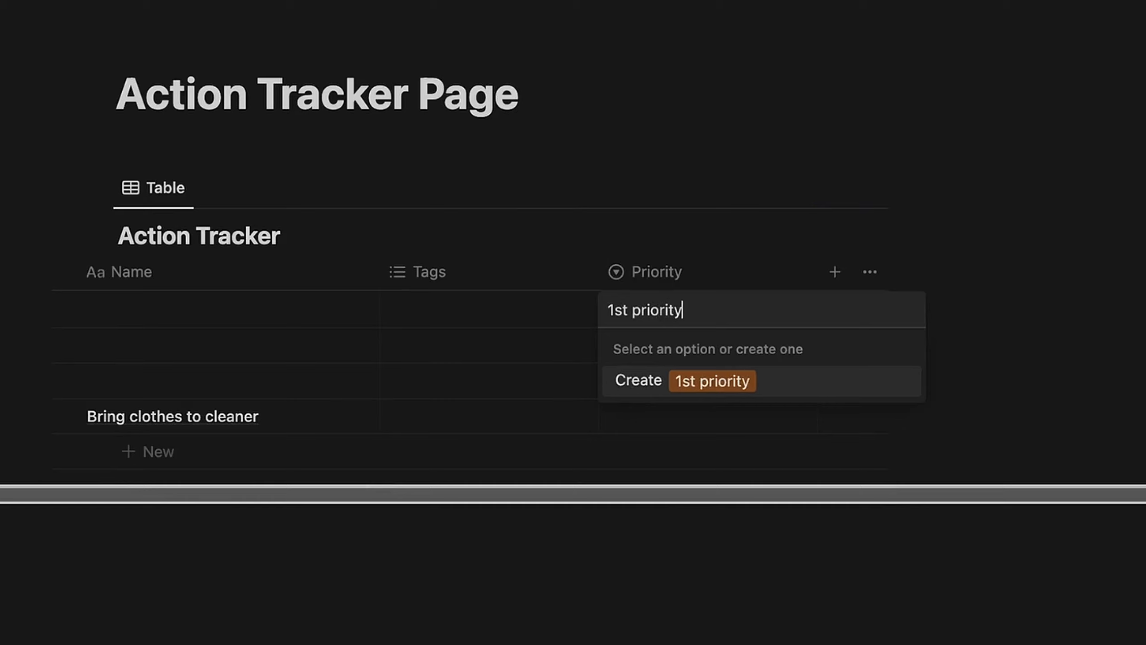
{"action": "left_click", "coordinate": [722, 386]}
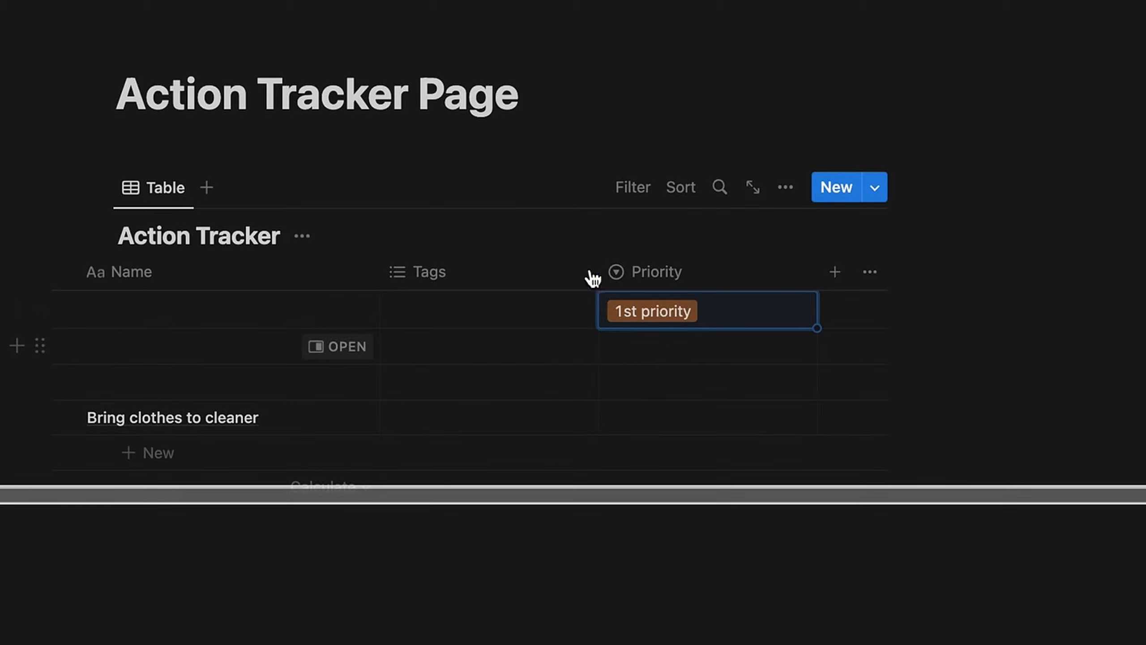
{"action": "left_click", "coordinate": [656, 355]}
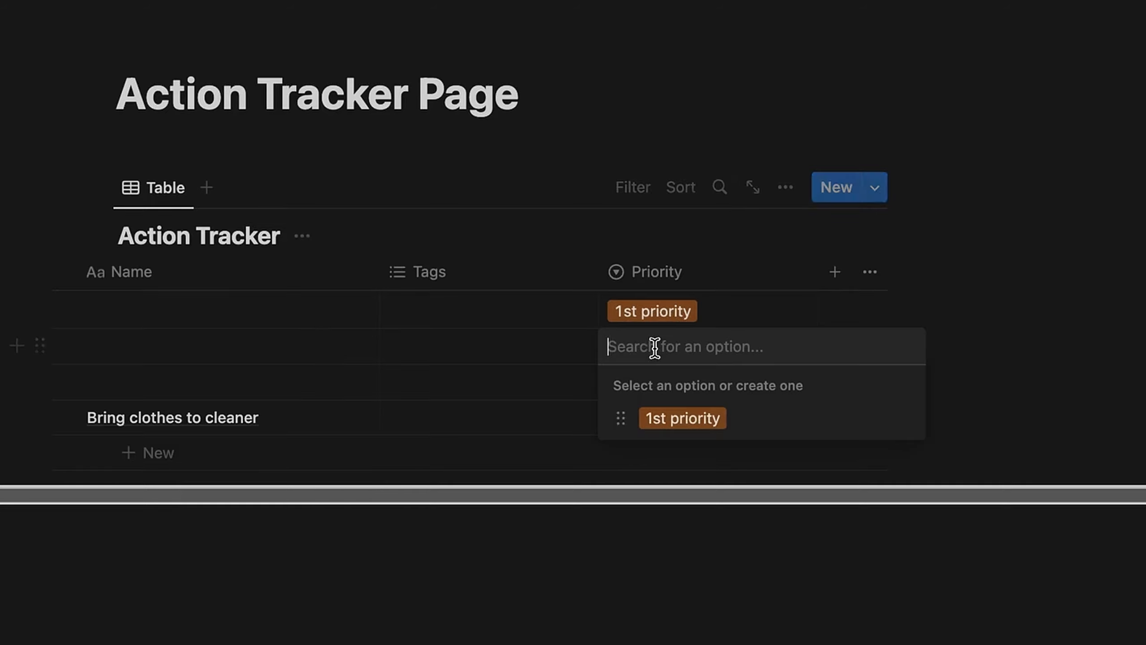
{"action": "left_click", "coordinate": [710, 427]}
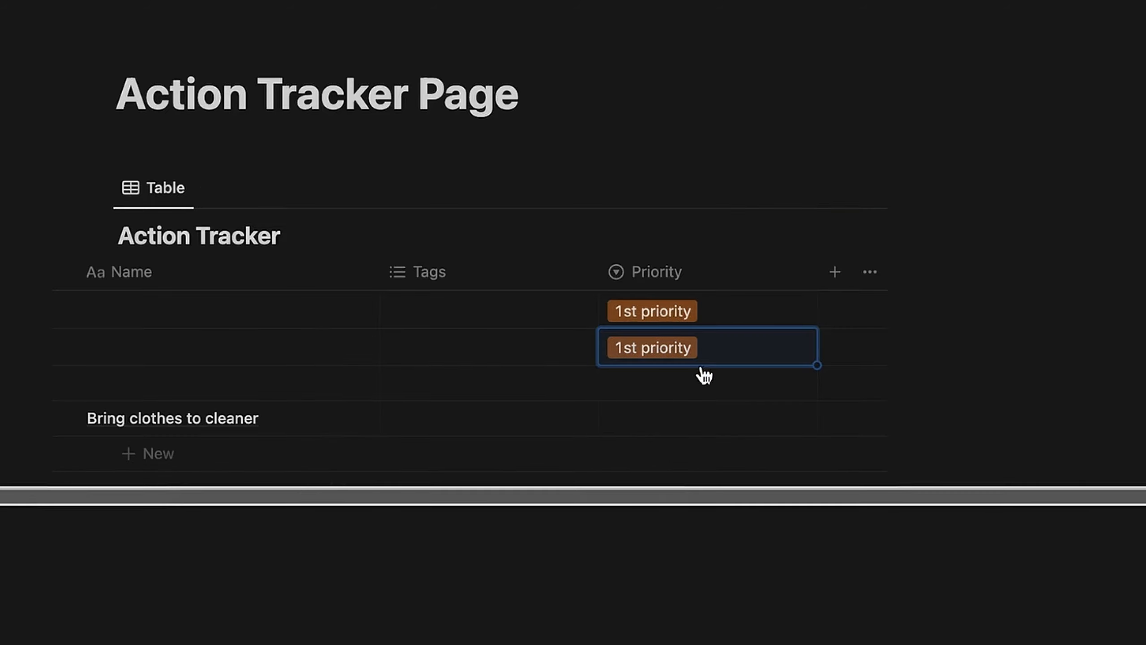
{"action": "left_click", "coordinate": [657, 381]}
{"action": "left_click", "coordinate": [667, 465]}
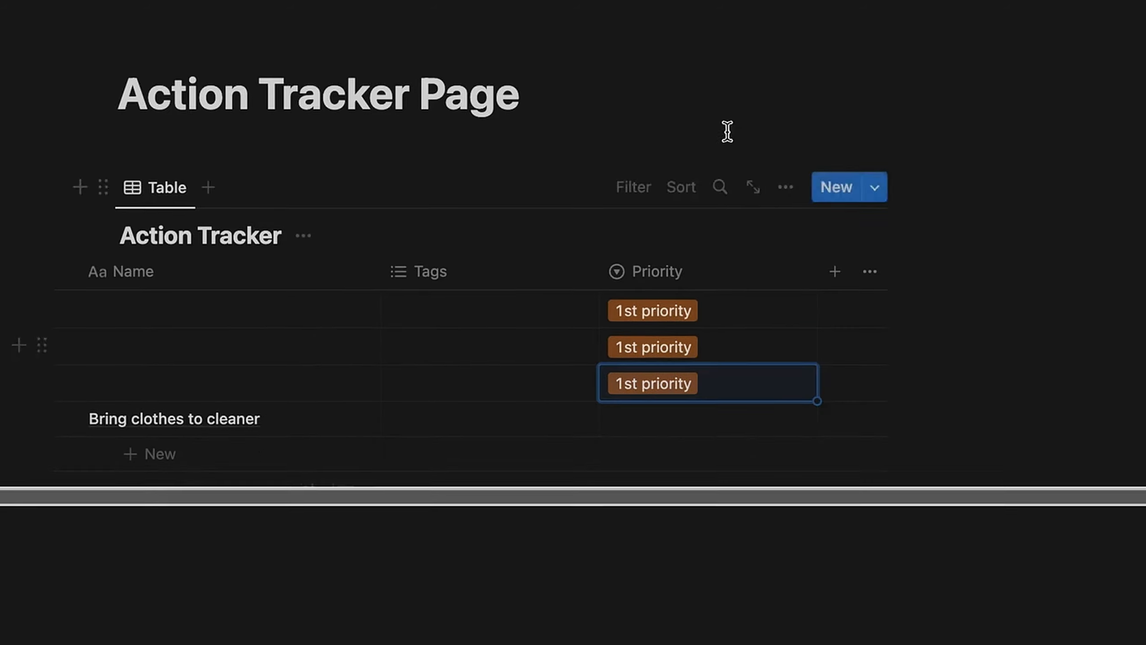
Create and assign a "2nd priority" option to the "Bring clothes to cleaner" row, and open the first row's Priority options
{"action": "left_click", "coordinate": [663, 418]}
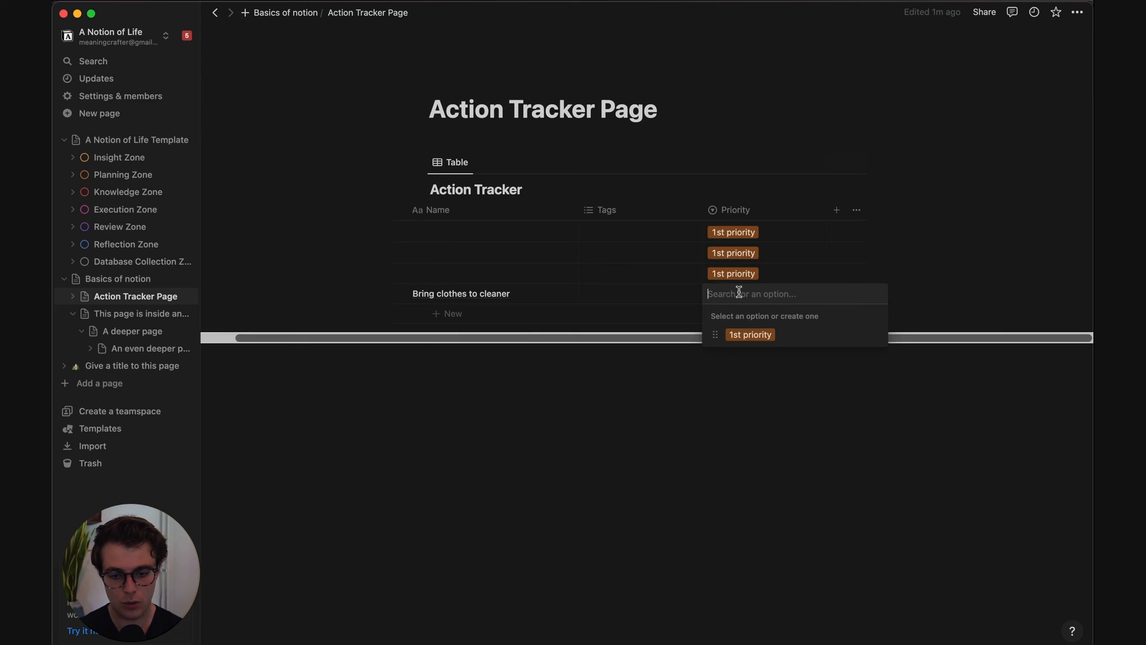
{"action": "type", "text": "2nd priority"}
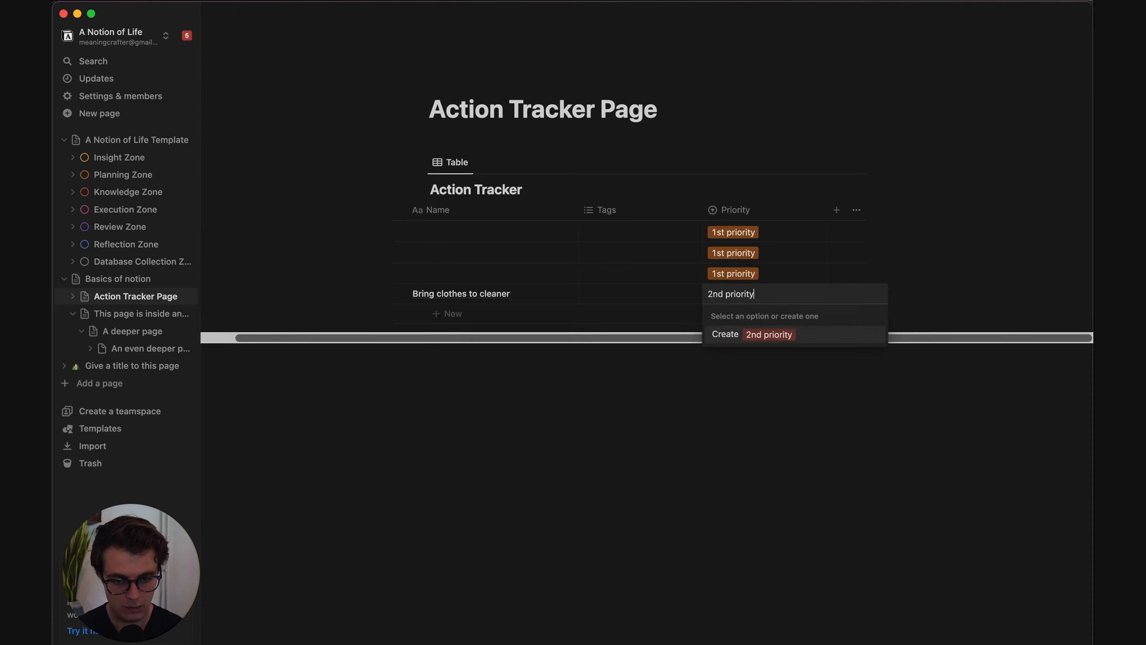
{"action": "key", "text": "Return"}
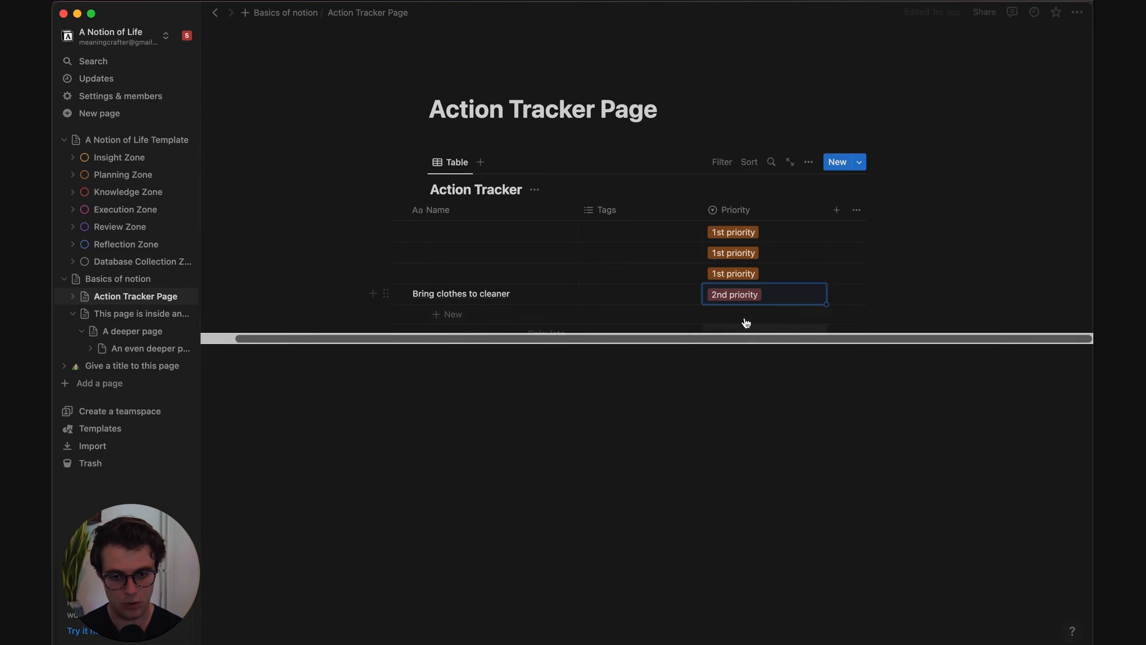
{"action": "left_click", "coordinate": [732, 232]}
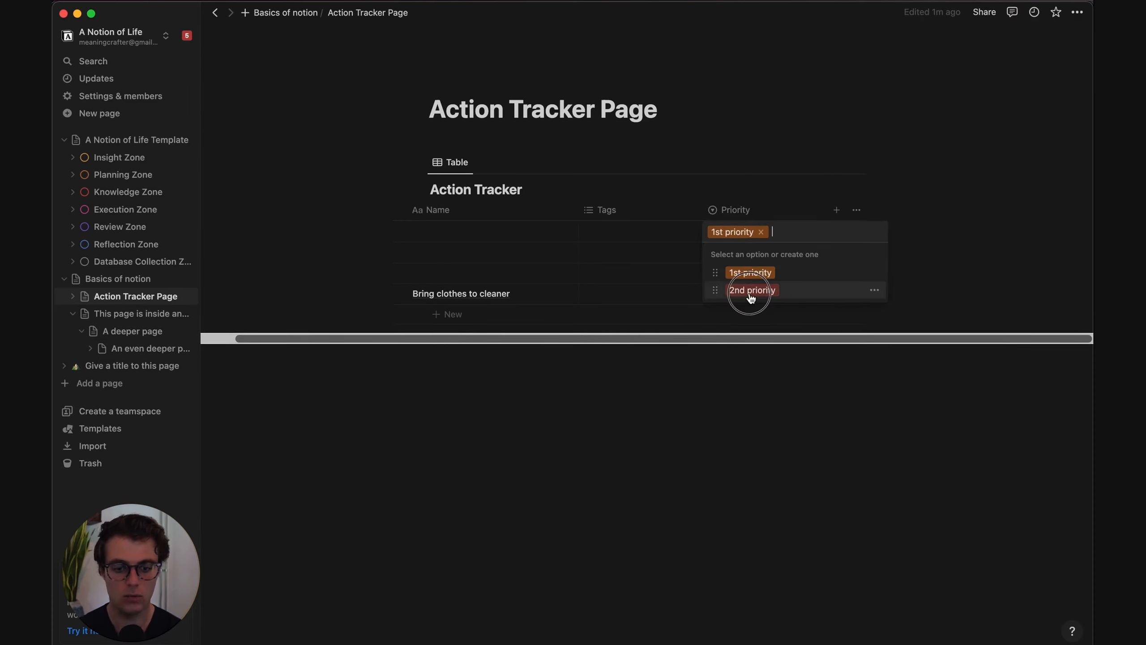
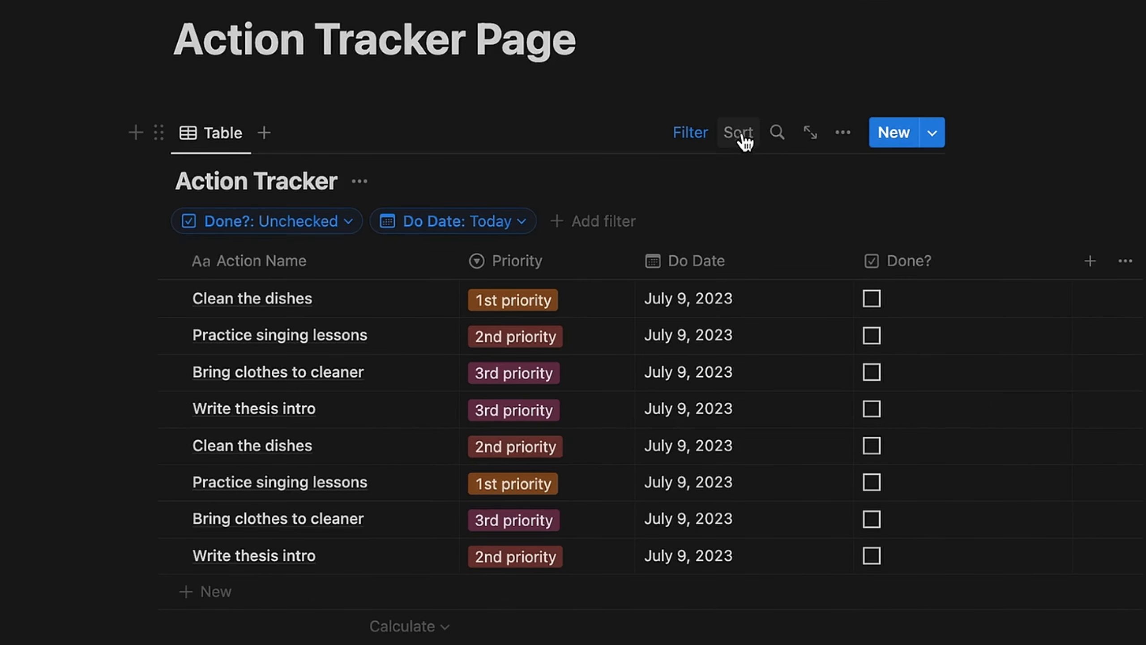
Sort the Action Tracker table by Priority in ascending order and check the order of the Priority options
{"action": "left_click", "coordinate": [741, 137]}
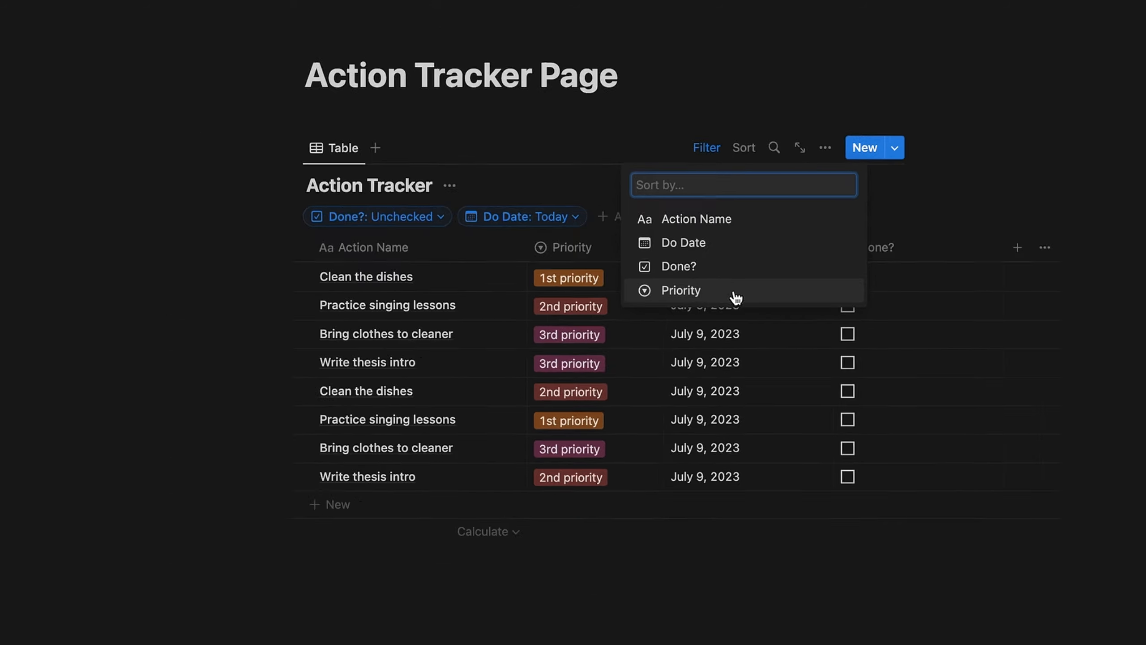
{"action": "left_click", "coordinate": [735, 291]}
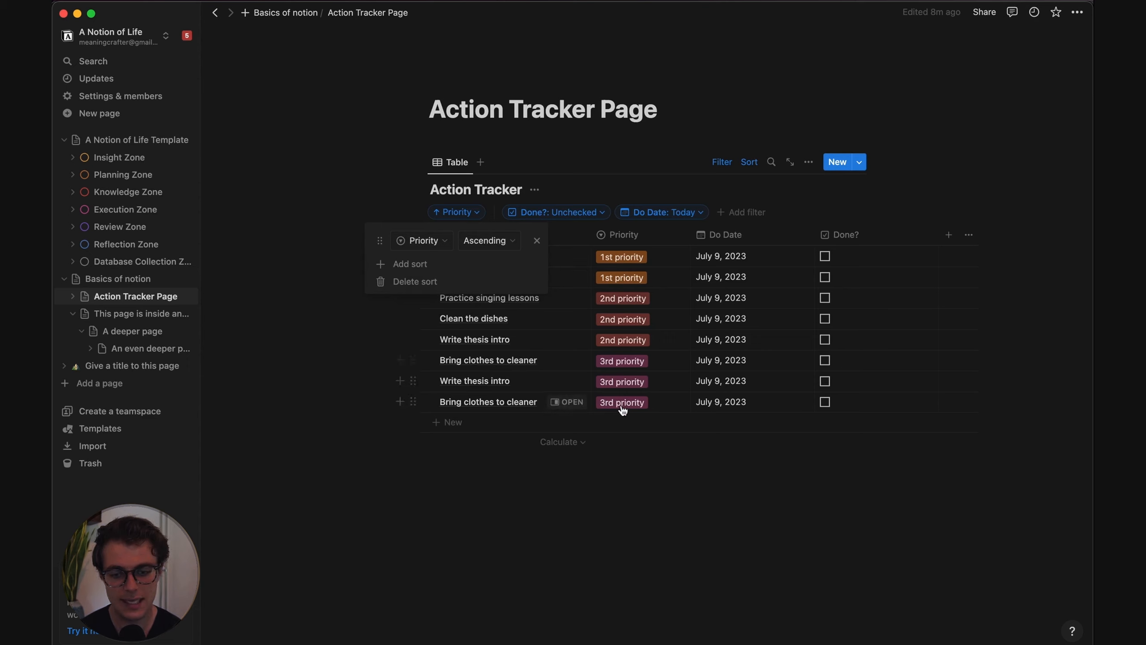
{"action": "left_click", "coordinate": [624, 255]}
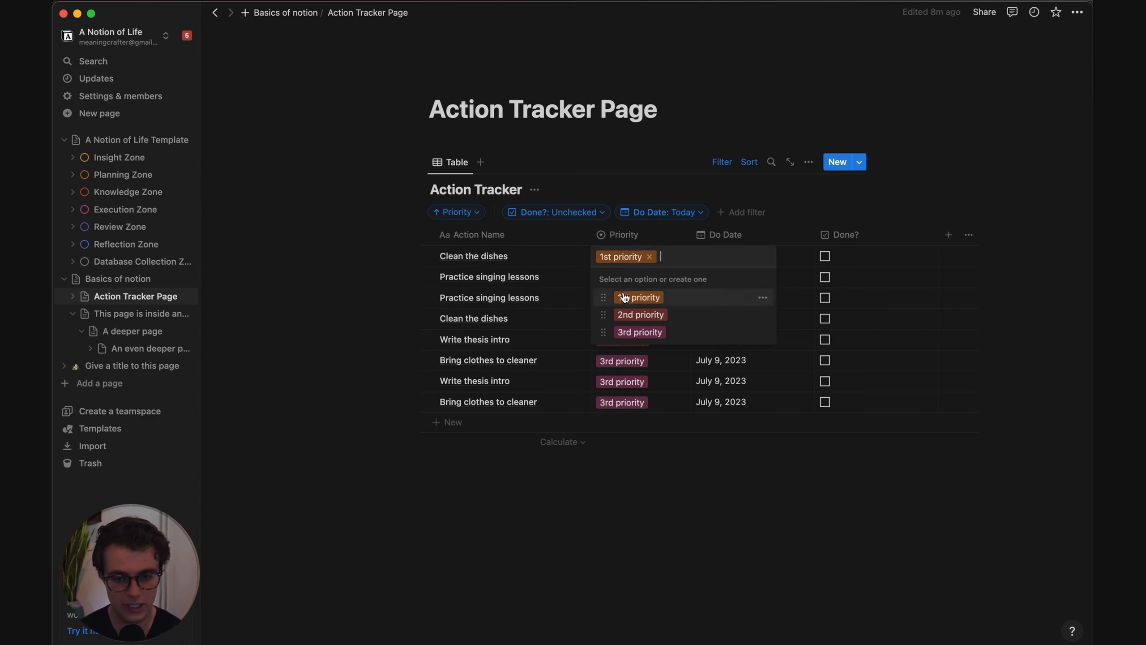
{"action": "left_click", "coordinate": [464, 214]}
Switch the Priority sort to descending and back to ascending
{"action": "left_click", "coordinate": [471, 214]}
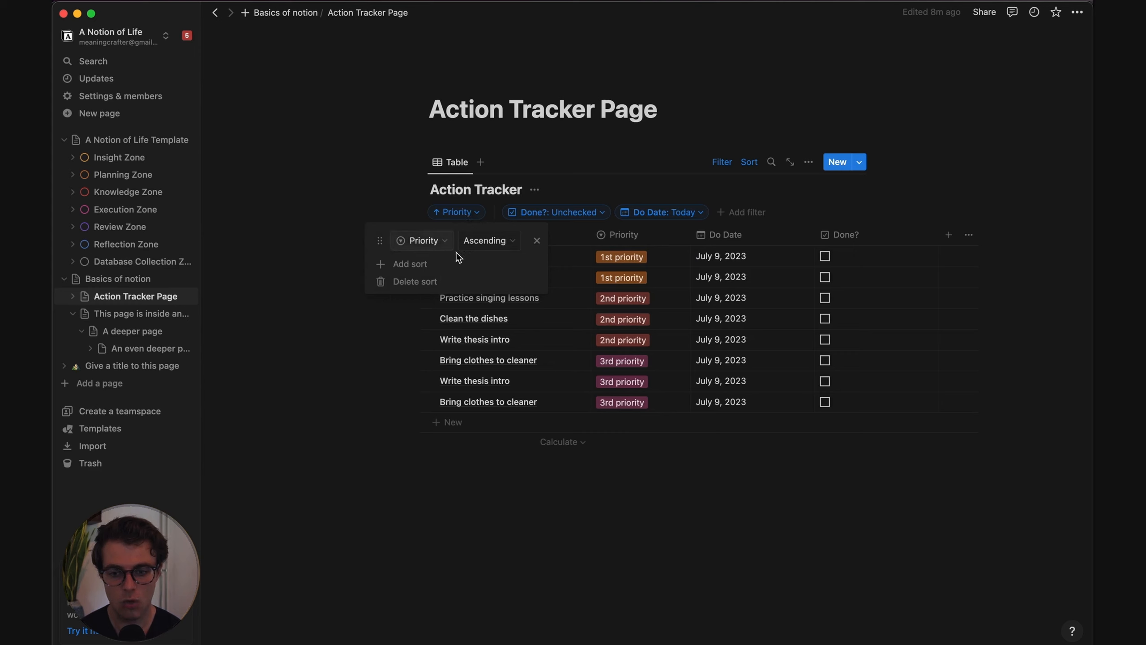
{"action": "left_click", "coordinate": [473, 244]}
{"action": "left_click", "coordinate": [471, 277]}
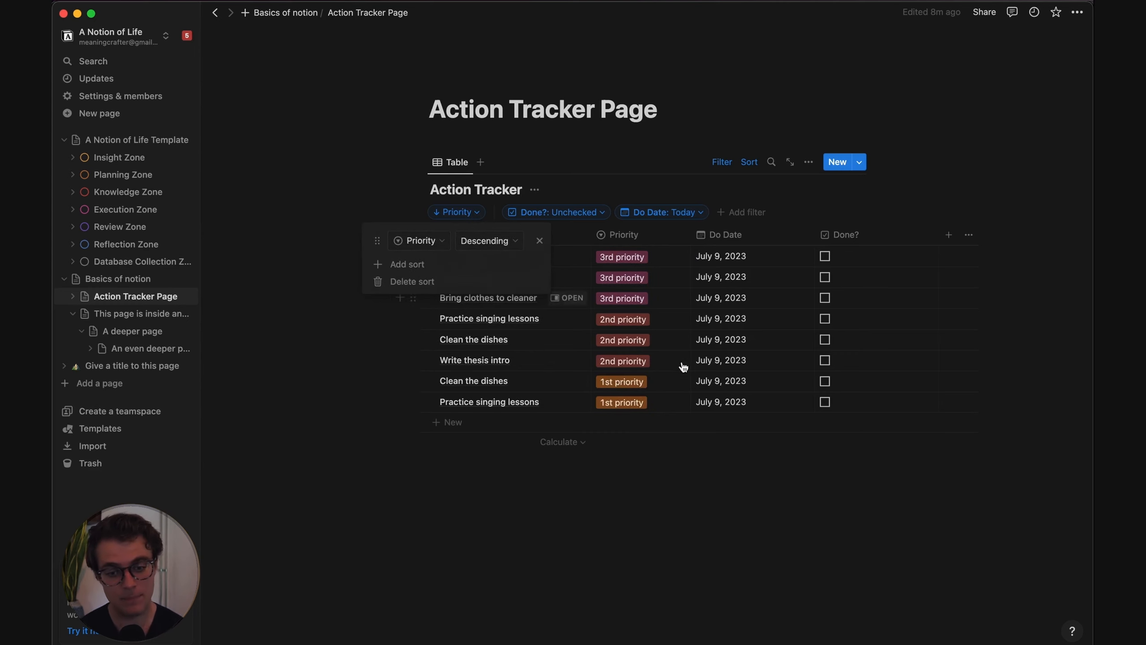
{"action": "left_click", "coordinate": [486, 240]}
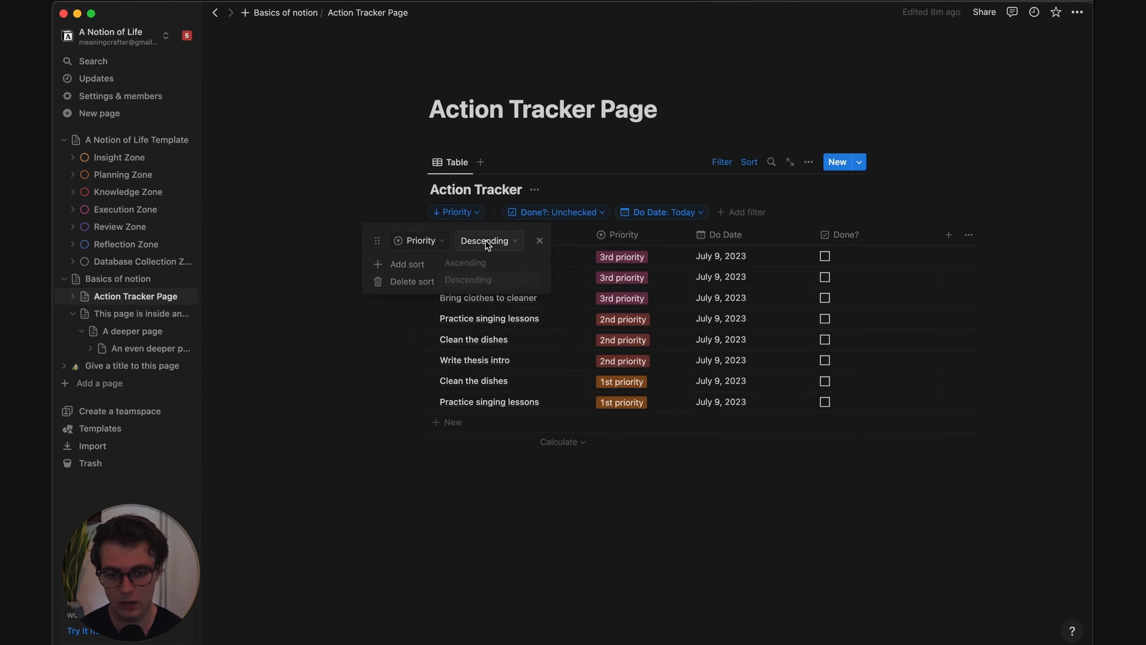
{"action": "left_click", "coordinate": [477, 266]}
{"action": "left_click", "coordinate": [712, 564]}
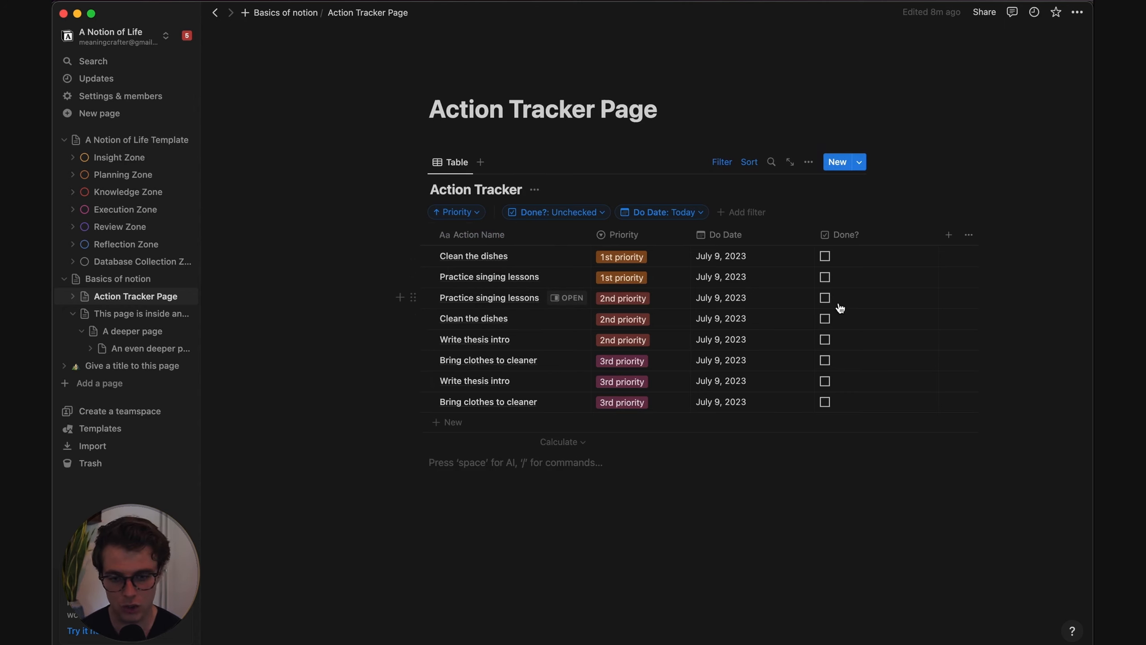
Mark the topmost actions in the sorted list as done, one after another, in the "Done?" column
{"action": "left_click", "coordinate": [825, 258]}
{"action": "left_click", "coordinate": [825, 257]}
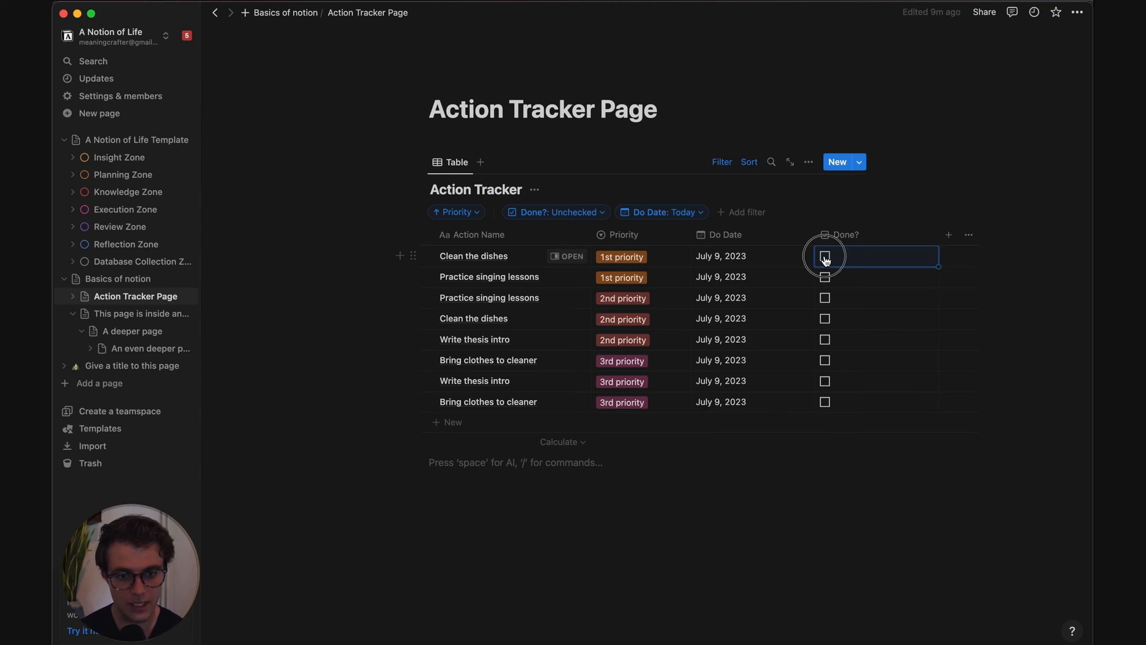
{"action": "left_click", "coordinate": [825, 256]}
{"action": "left_click", "coordinate": [824, 257]}
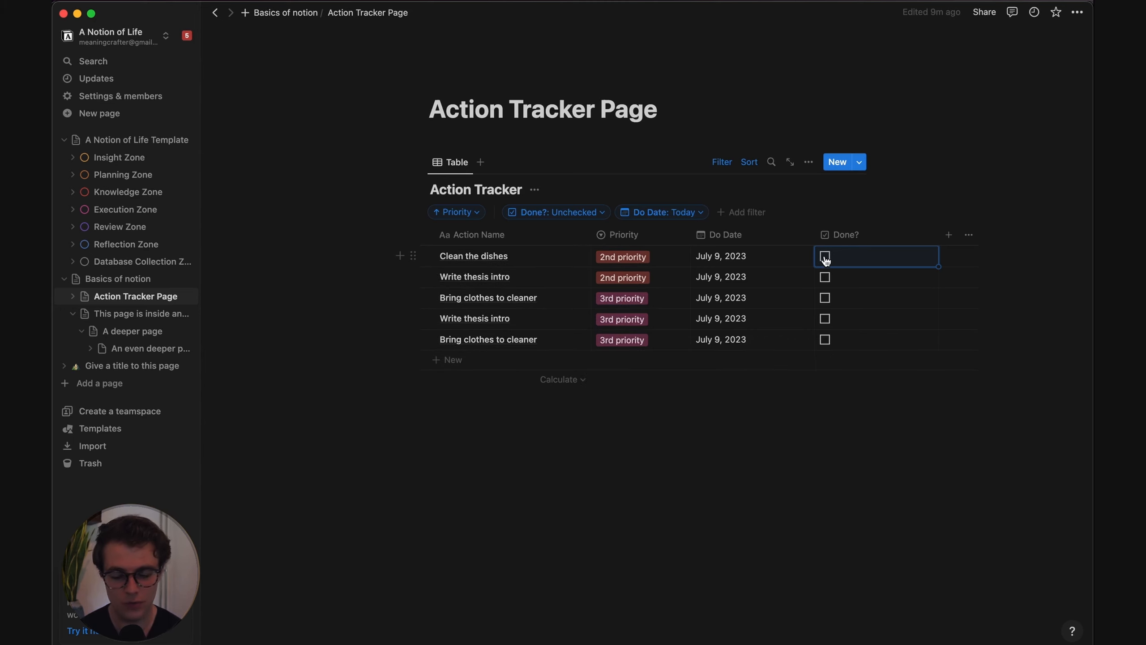
{"action": "left_click", "coordinate": [824, 256]}
{"action": "left_click", "coordinate": [825, 257]}
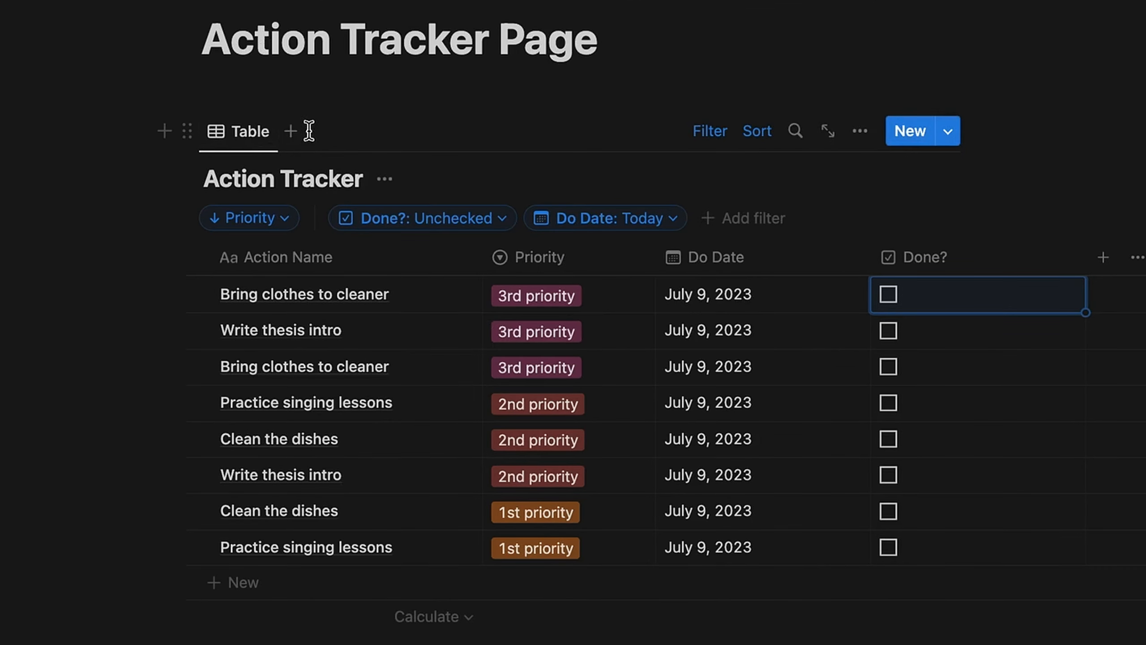
Add a new view with the Board layout to the Action Tracker database, leaving its name blank
{"action": "left_click", "coordinate": [290, 141]}
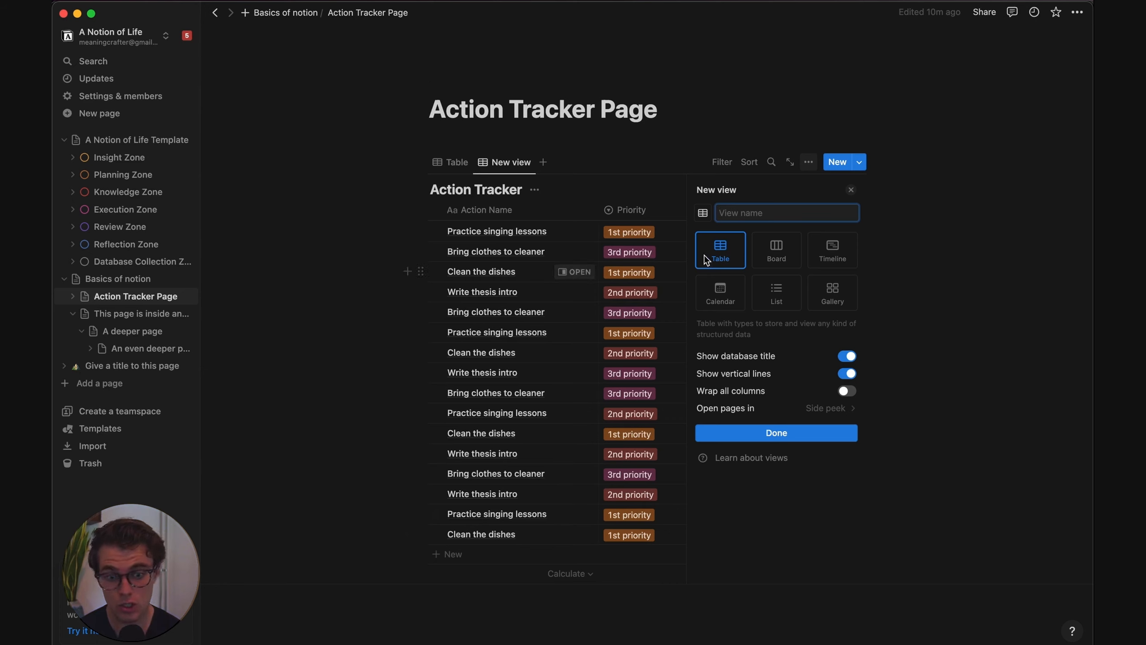
{"action": "left_click", "coordinate": [777, 255]}
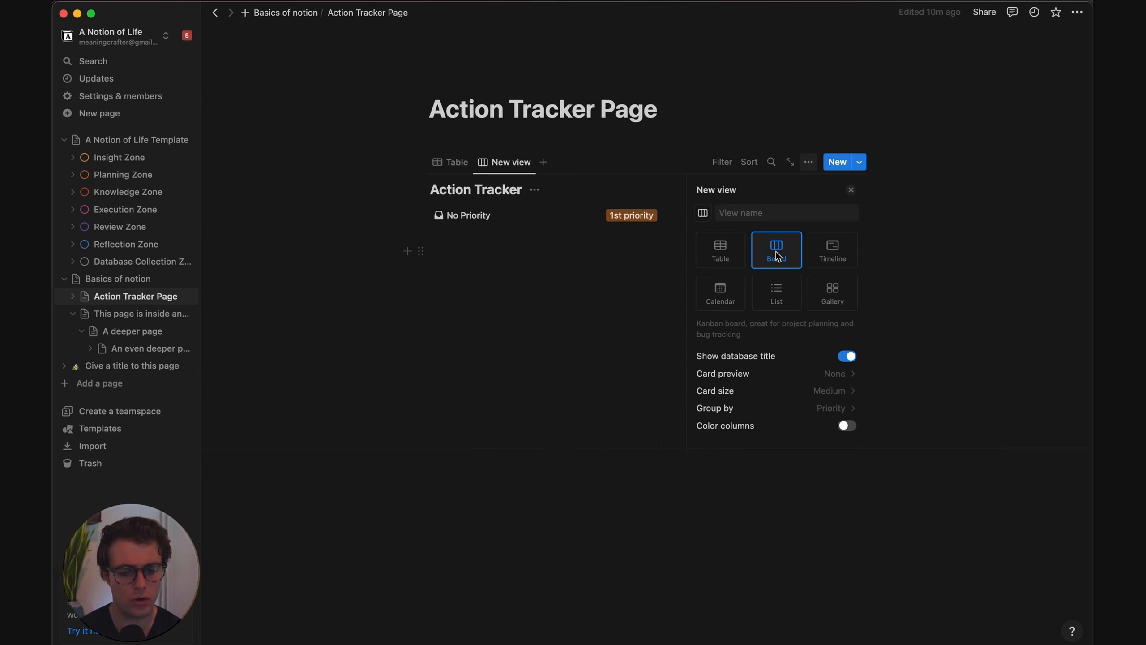
{"action": "left_click", "coordinate": [851, 190]}
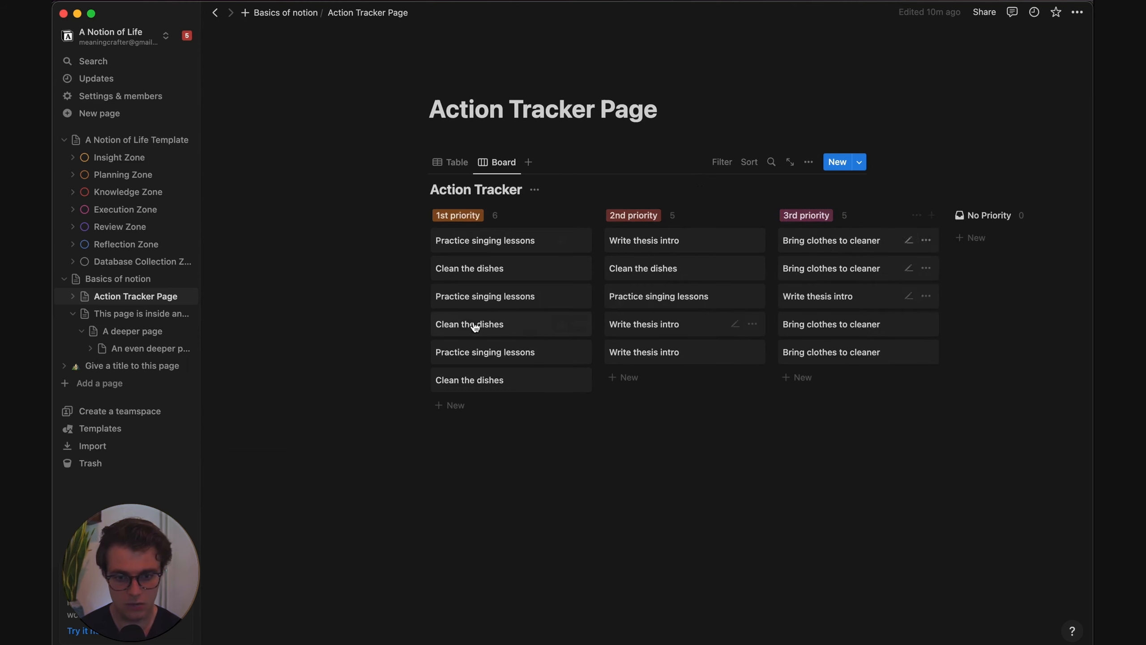
Switch the new view's layout to Timeline, Calendar and List in turn
{"action": "left_click", "coordinate": [809, 163]}
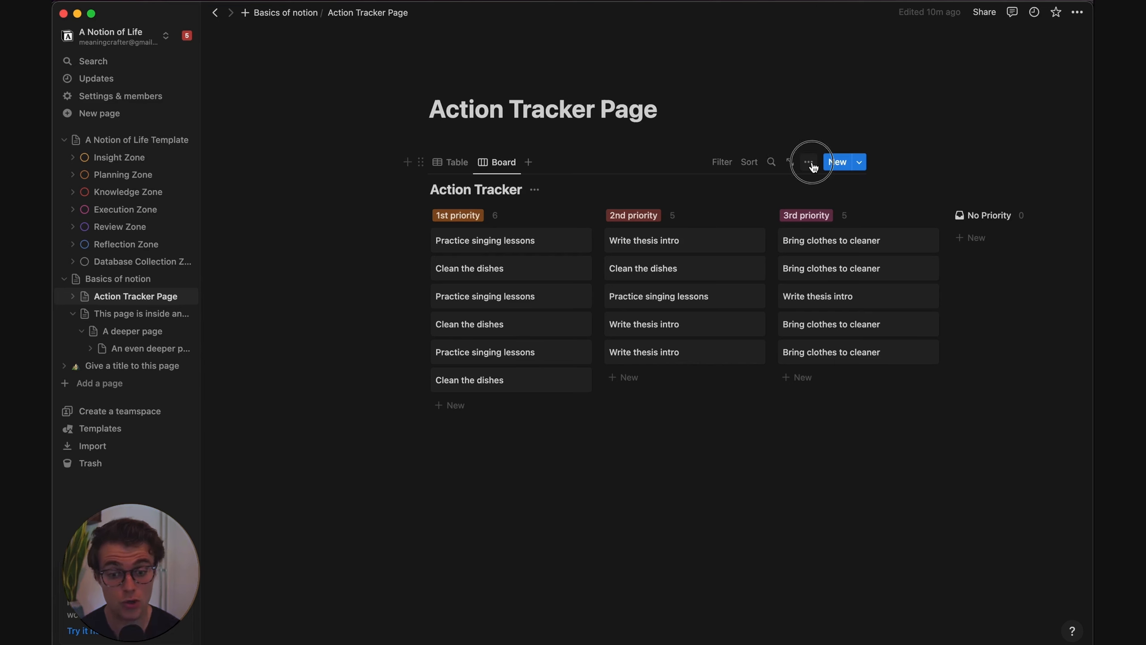
{"action": "left_click", "coordinate": [796, 235]}
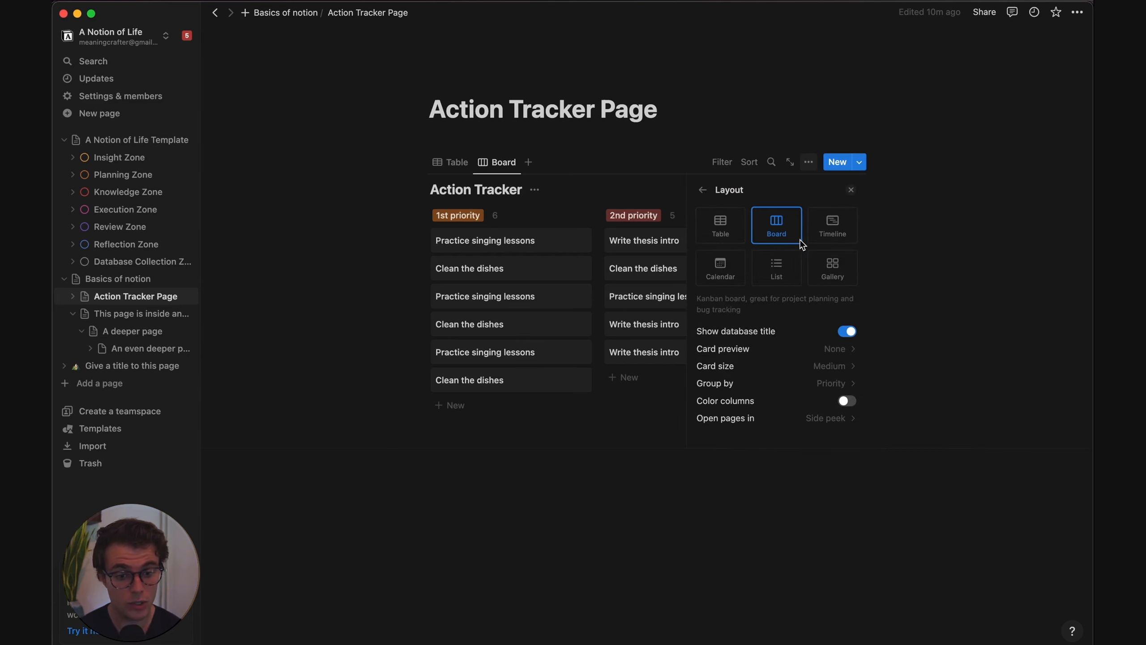
{"action": "left_click", "coordinate": [836, 227]}
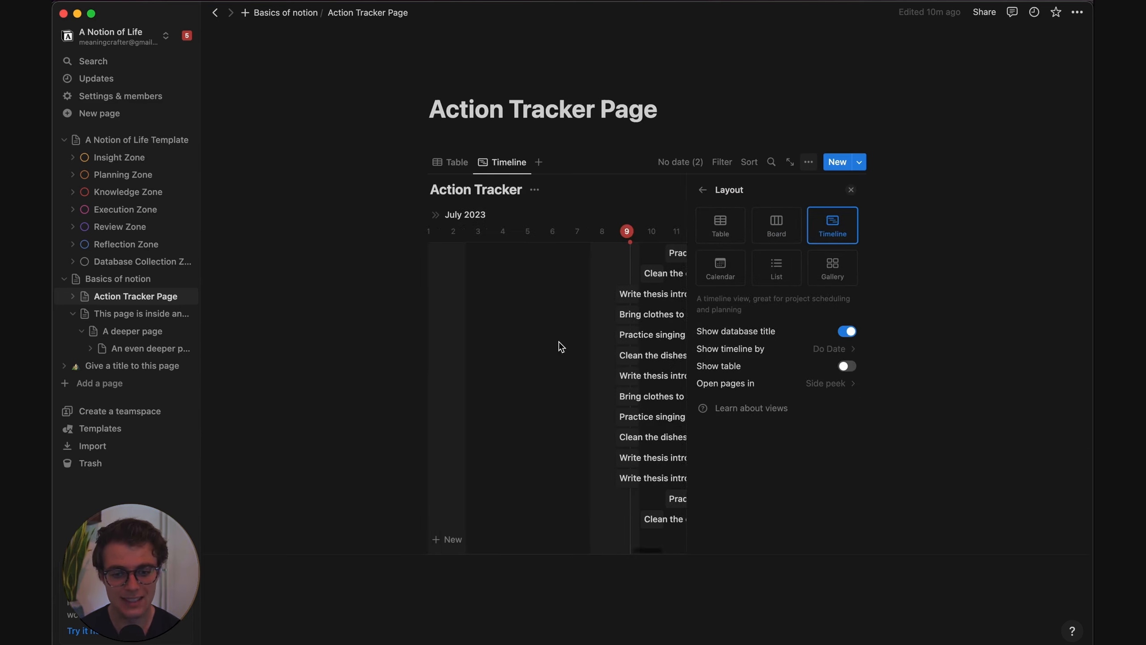
{"action": "left_click", "coordinate": [720, 278]}
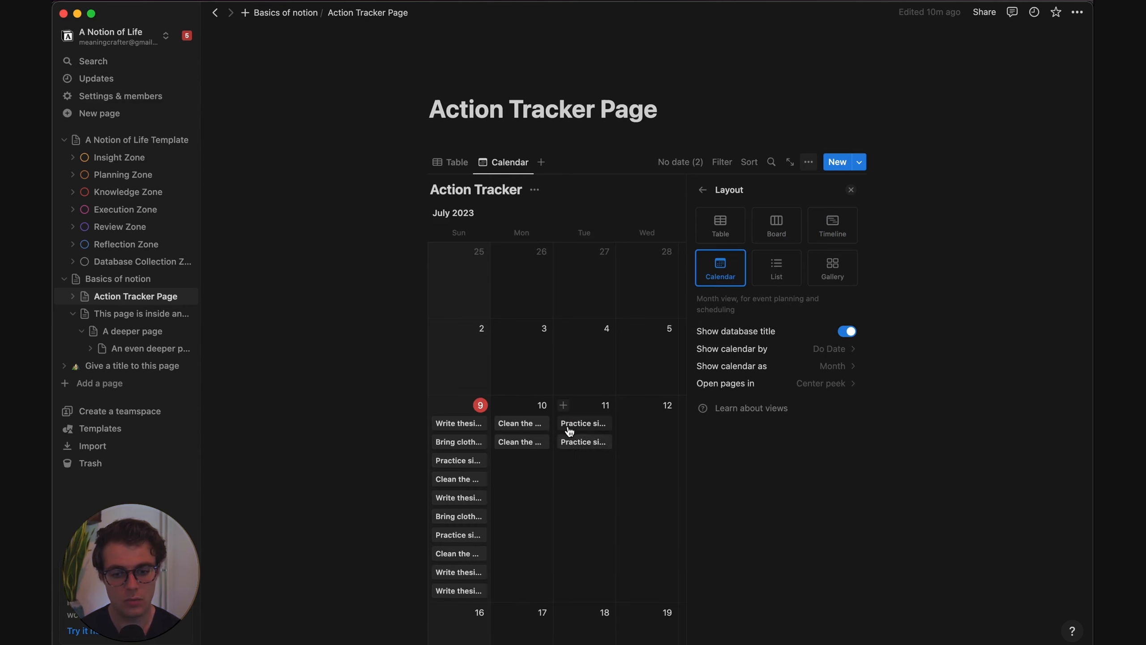
{"action": "left_click", "coordinate": [776, 272]}
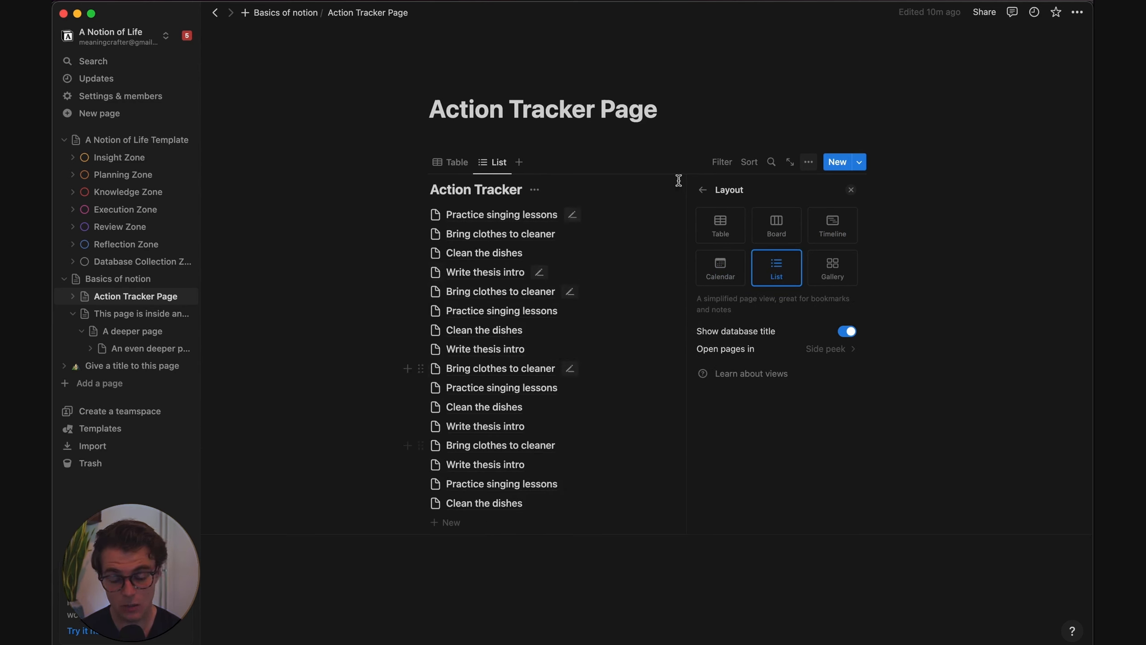
{"action": "left_click", "coordinate": [852, 191]}
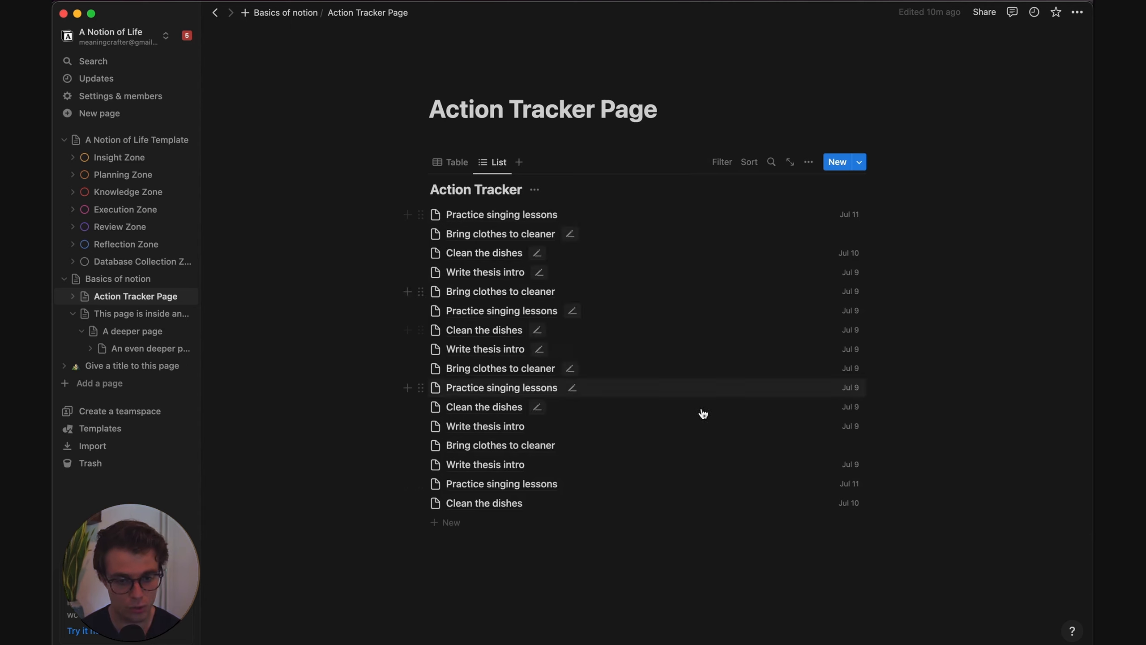
Change the new view's layout to Gallery and look through its cards
{"action": "left_click", "coordinate": [808, 163]}
{"action": "left_click", "coordinate": [767, 238]}
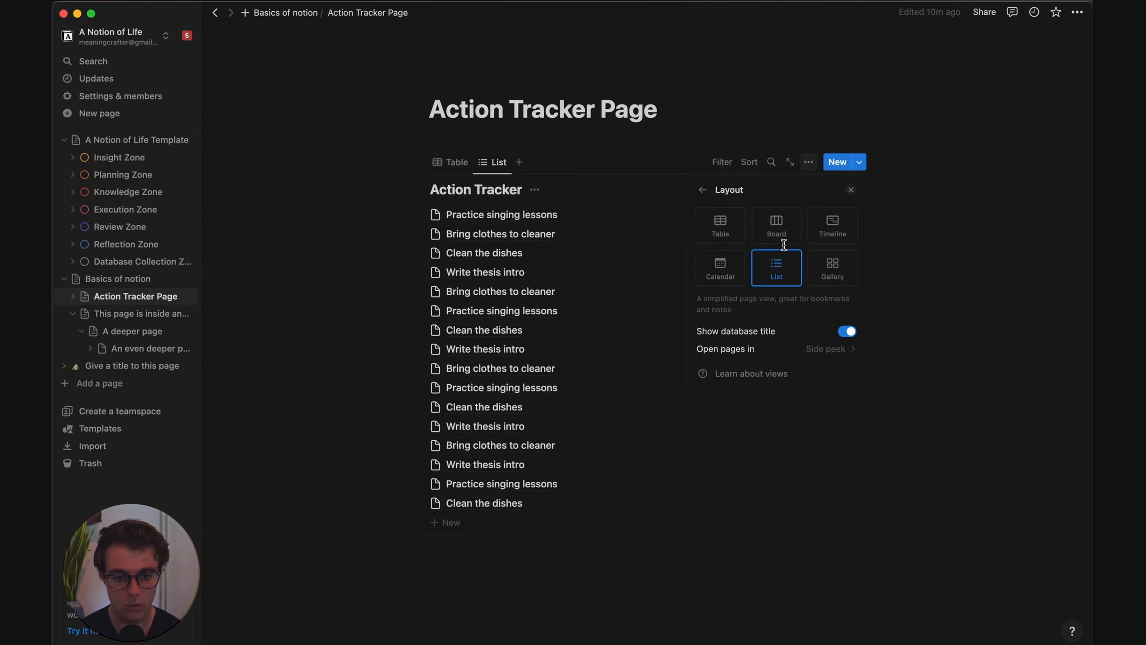
{"action": "left_click", "coordinate": [829, 271]}
{"action": "left_click", "coordinate": [299, 294]}
{"action": "scroll", "coordinate": [573, 435], "scroll_direction": "down", "scroll_amount": 6}
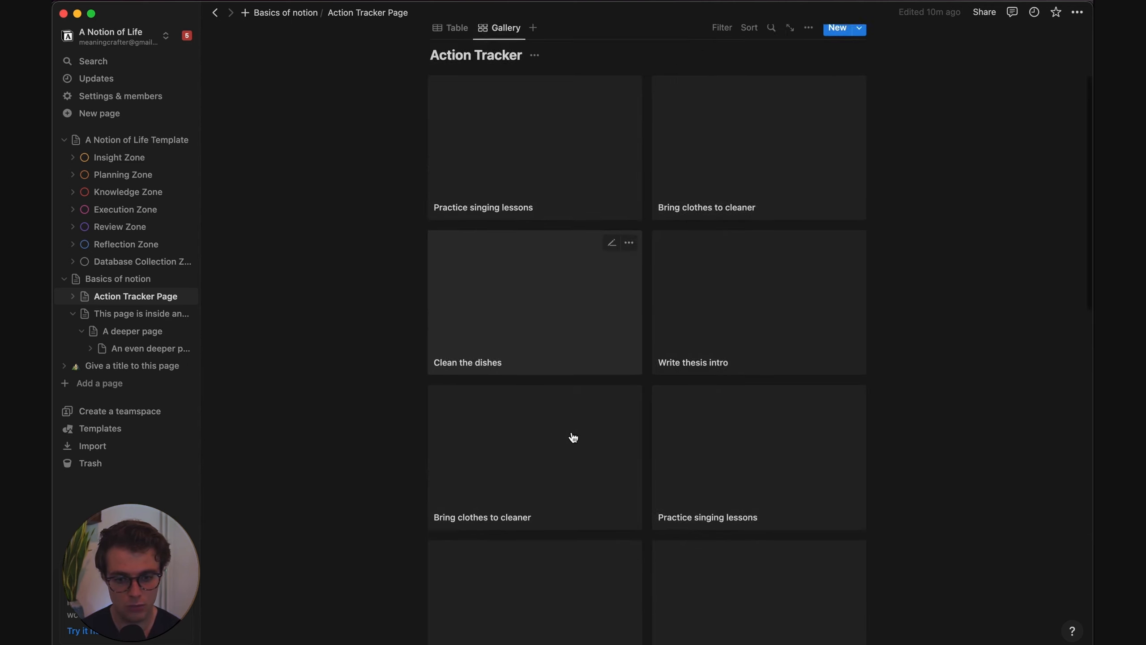
{"action": "scroll", "coordinate": [523, 185], "scroll_direction": "up", "scroll_amount": 5}
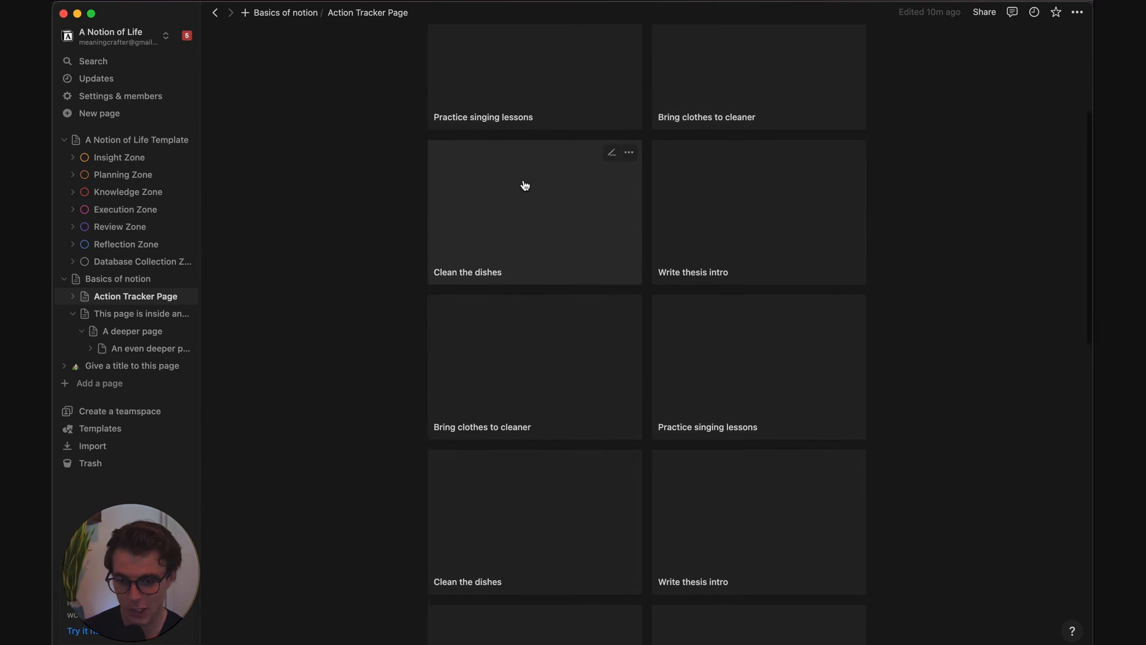
{"action": "scroll", "coordinate": [524, 184], "scroll_direction": "up", "scroll_amount": 2}
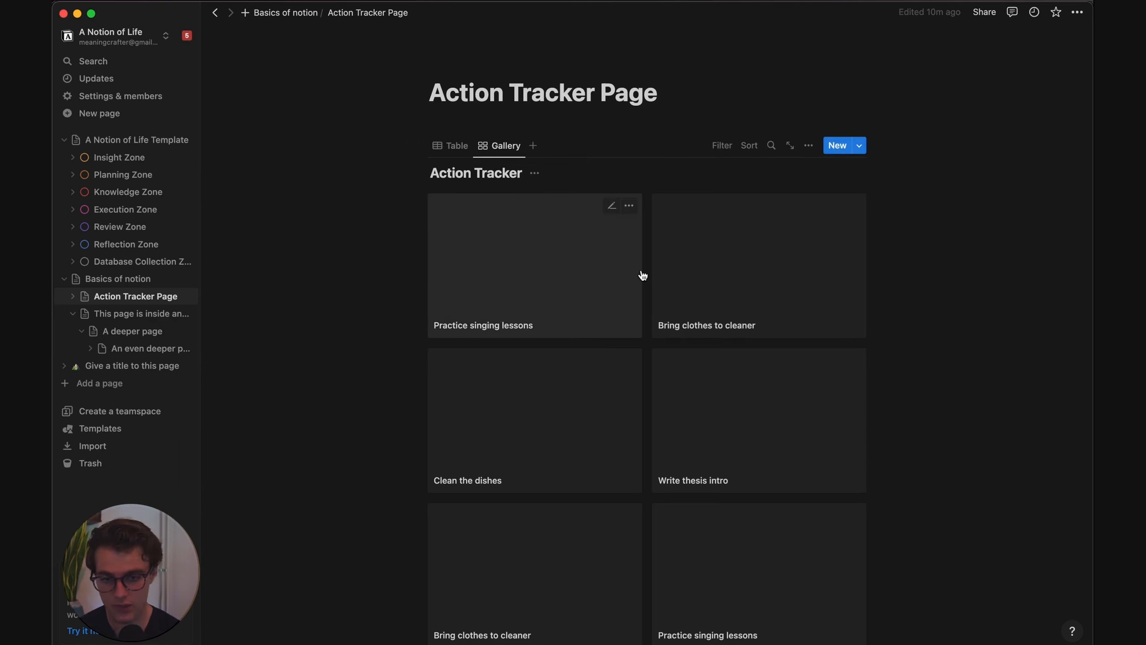
Set the new view's layout to Table
{"action": "left_click", "coordinate": [808, 145]}
{"action": "left_click", "coordinate": [794, 222]}
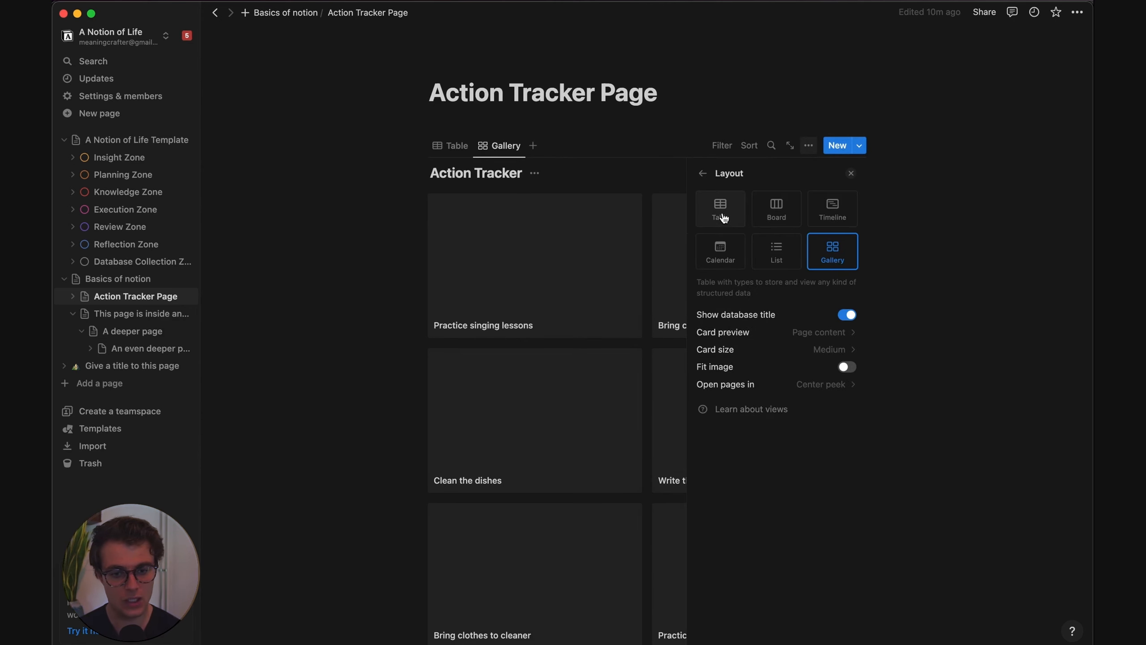
{"action": "left_click", "coordinate": [709, 214]}
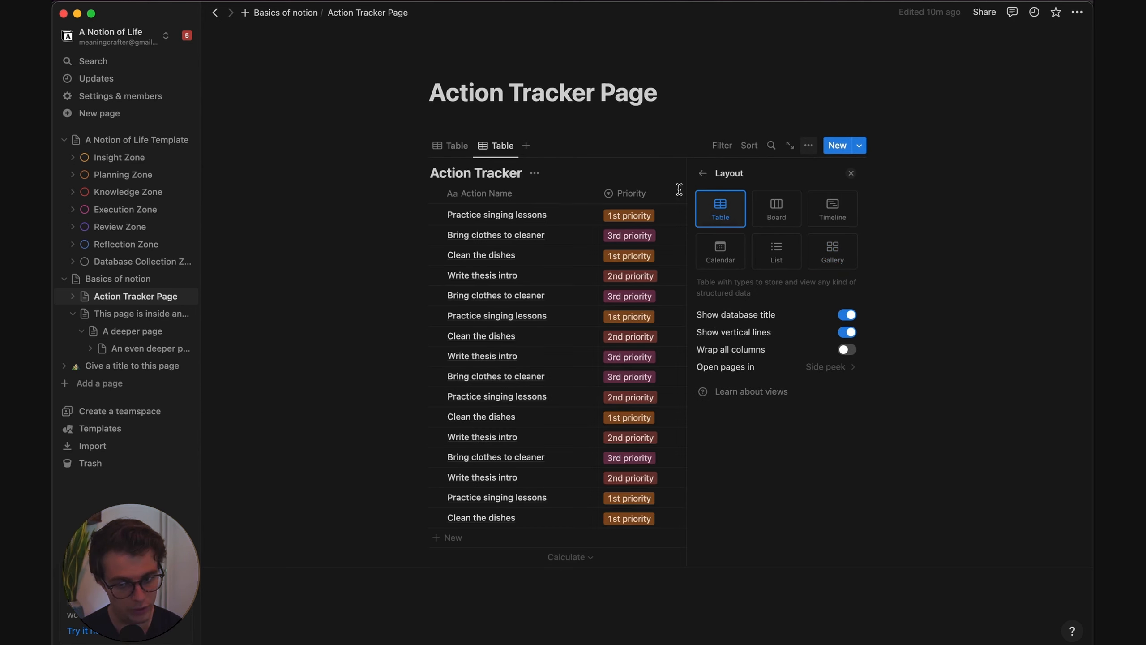
{"action": "left_click", "coordinate": [639, 129]}
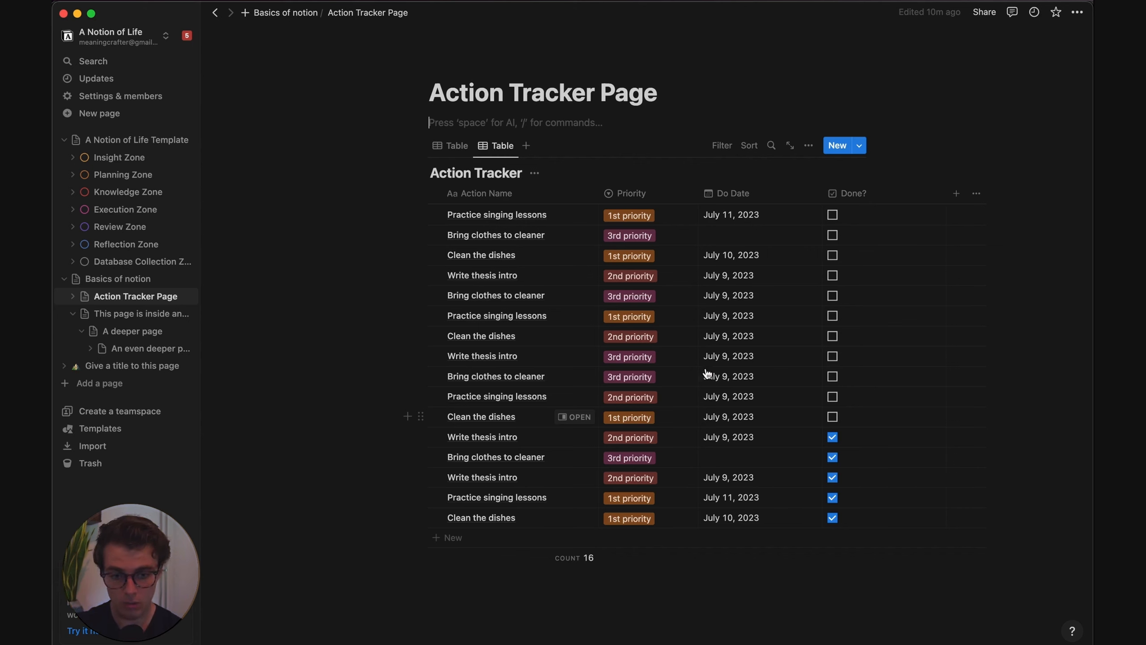
Filter the second table view so that Do Date is Tomorrow
{"action": "left_click", "coordinate": [722, 145]}
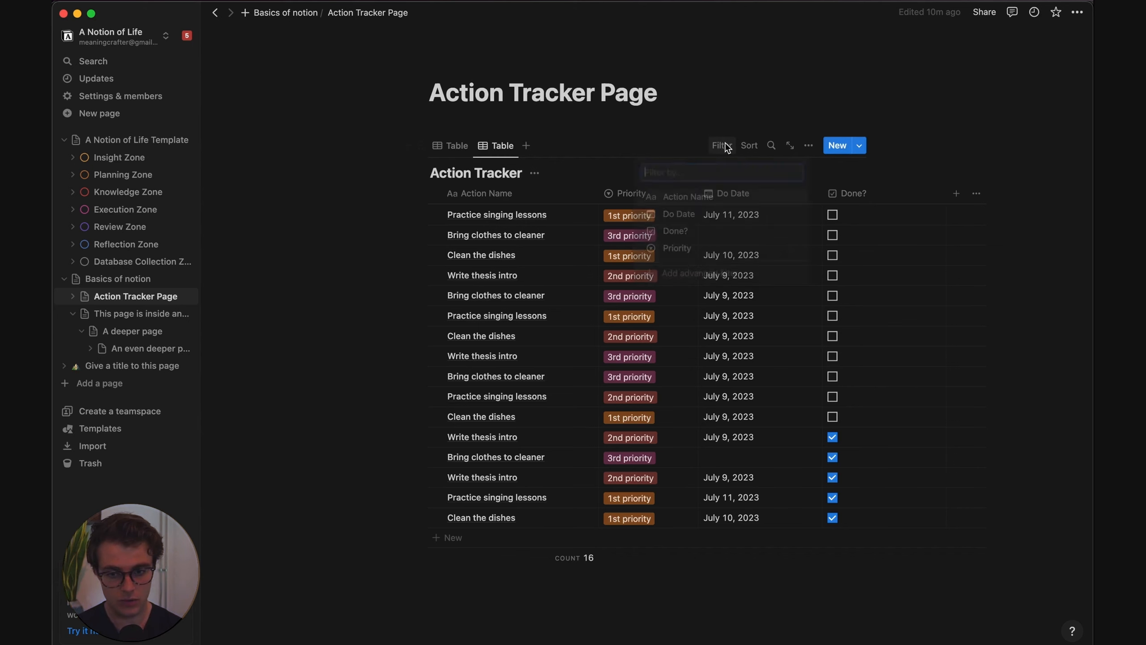
{"action": "left_click", "coordinate": [673, 214]}
{"action": "left_click", "coordinate": [479, 218]}
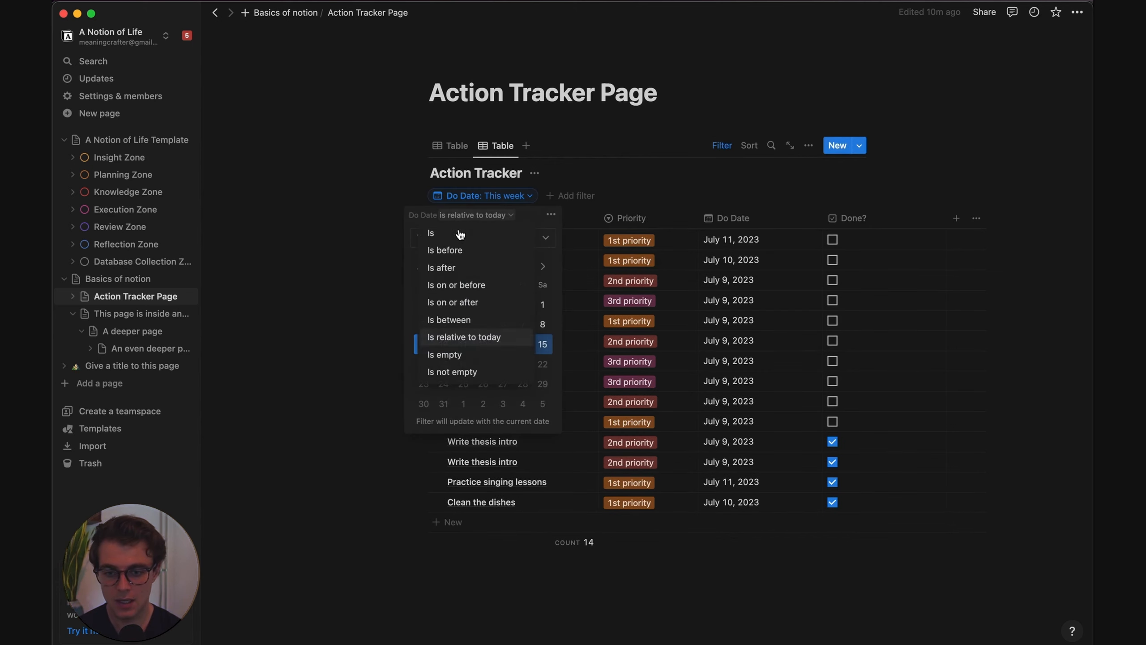
{"action": "left_click", "coordinate": [445, 232]}
{"action": "left_click", "coordinate": [544, 237]}
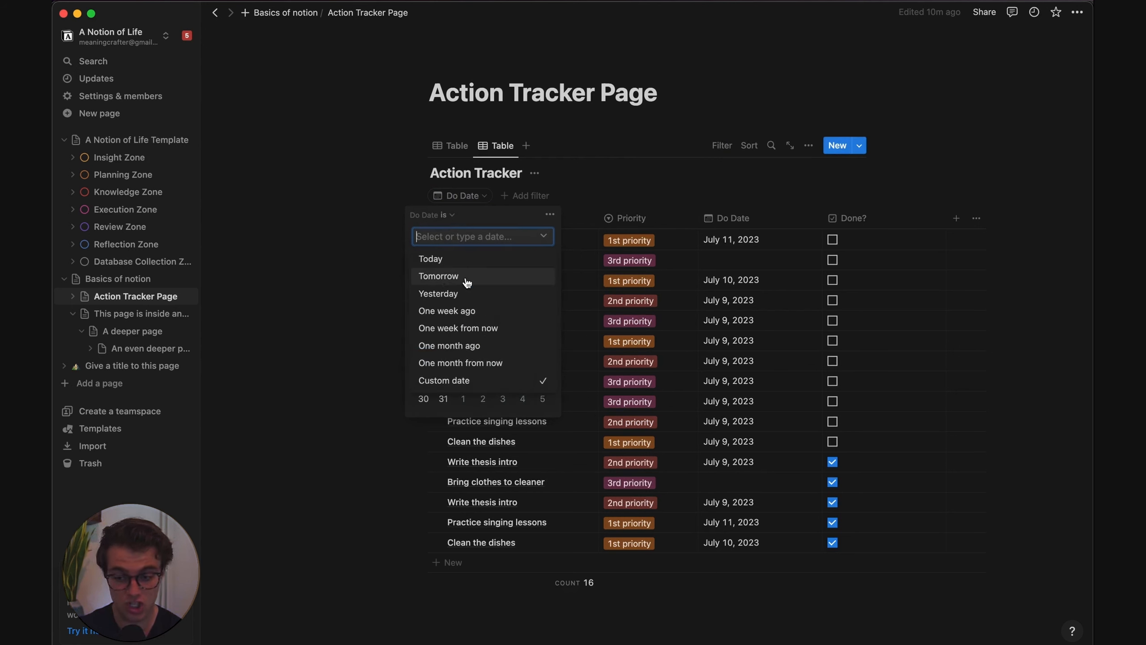
{"action": "left_click", "coordinate": [472, 279]}
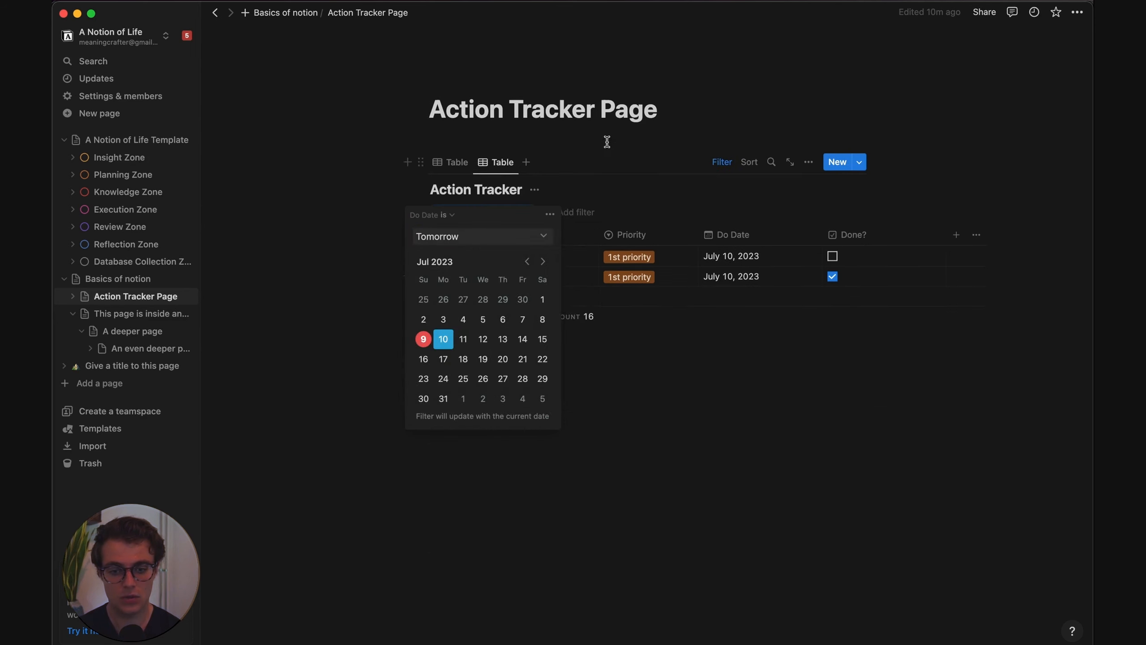
{"action": "left_click", "coordinate": [631, 174]}
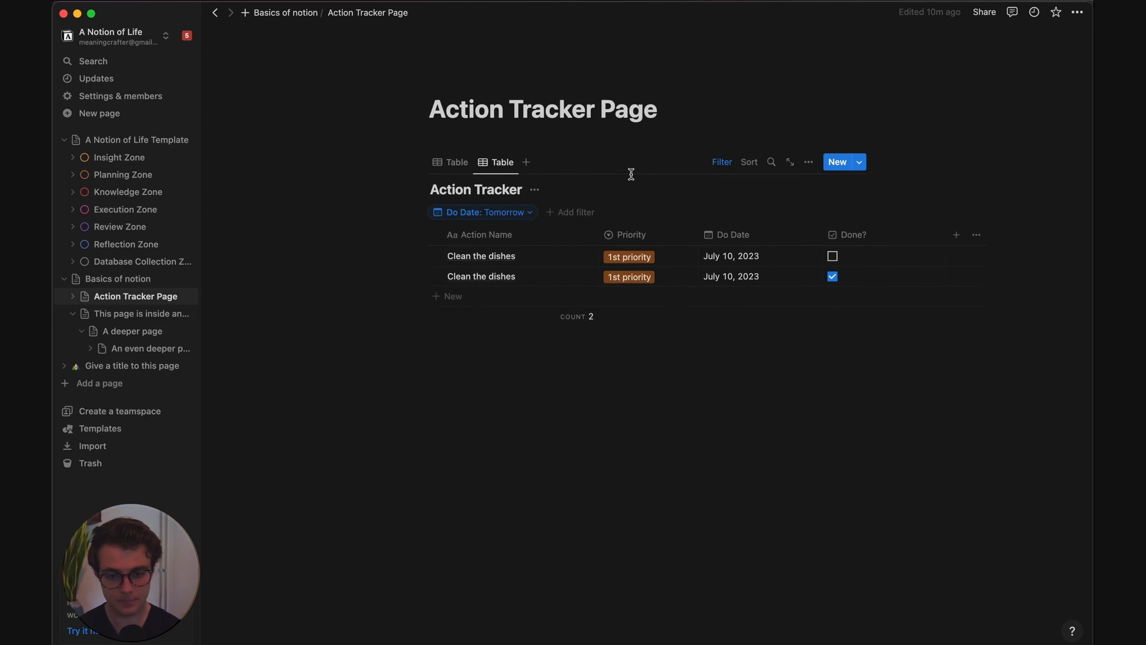
Rename the filtered second view "Tomorrow's actions"
{"action": "left_click", "coordinate": [494, 162]}
{"action": "left_click", "coordinate": [501, 188]}
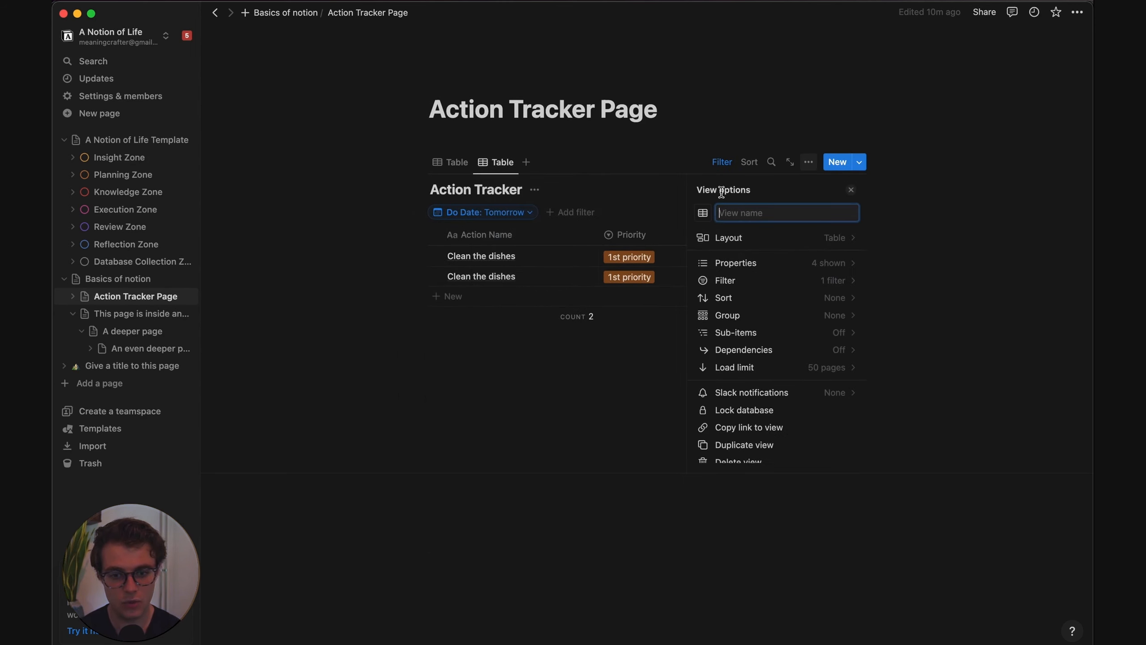
{"action": "type", "text": "Tomor"}
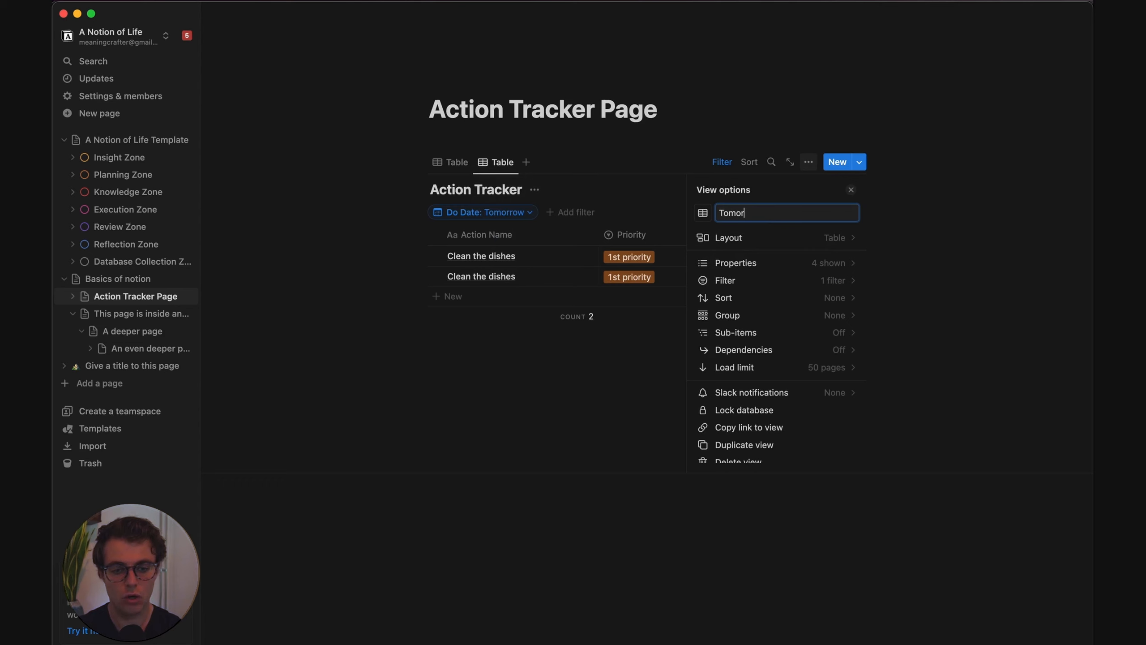
{"action": "type", "text": "row's actions"}
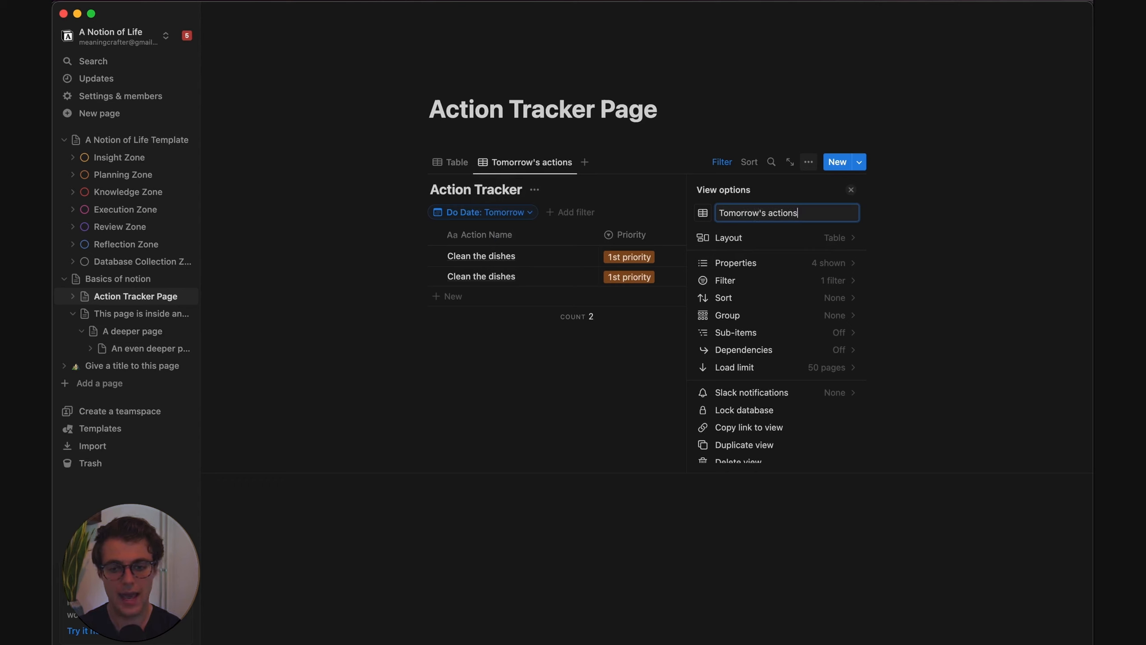
{"action": "left_click", "coordinate": [537, 432]}
Rename the original Table view "Today's actions" and compare it with the "Tomorrow's actions" view
{"action": "left_click", "coordinate": [452, 166]}
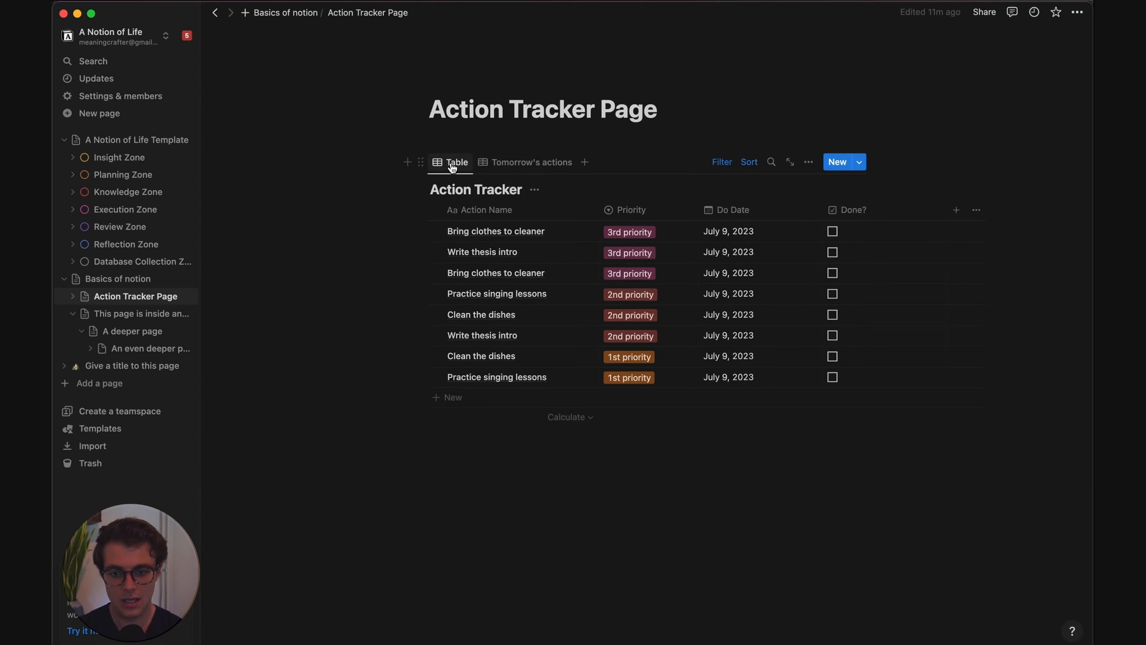
{"action": "left_click", "coordinate": [451, 163]}
{"action": "left_click", "coordinate": [462, 185]}
{"action": "type", "text": "To"}
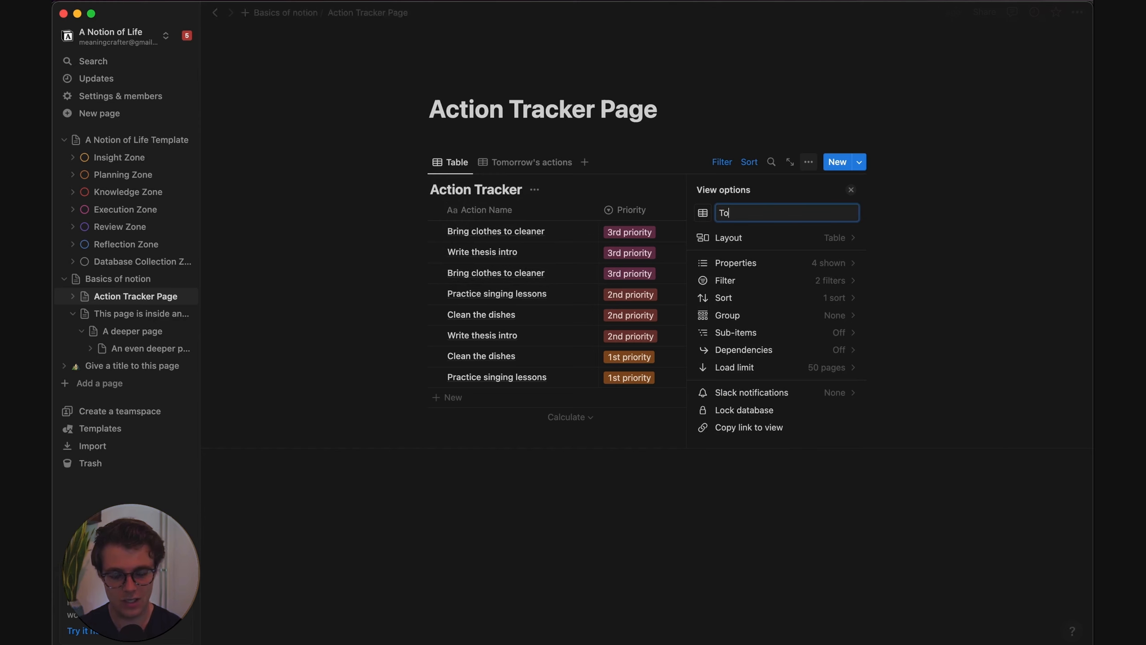
{"action": "type", "text": "day's actions"}
{"action": "left_click", "coordinate": [678, 404]}
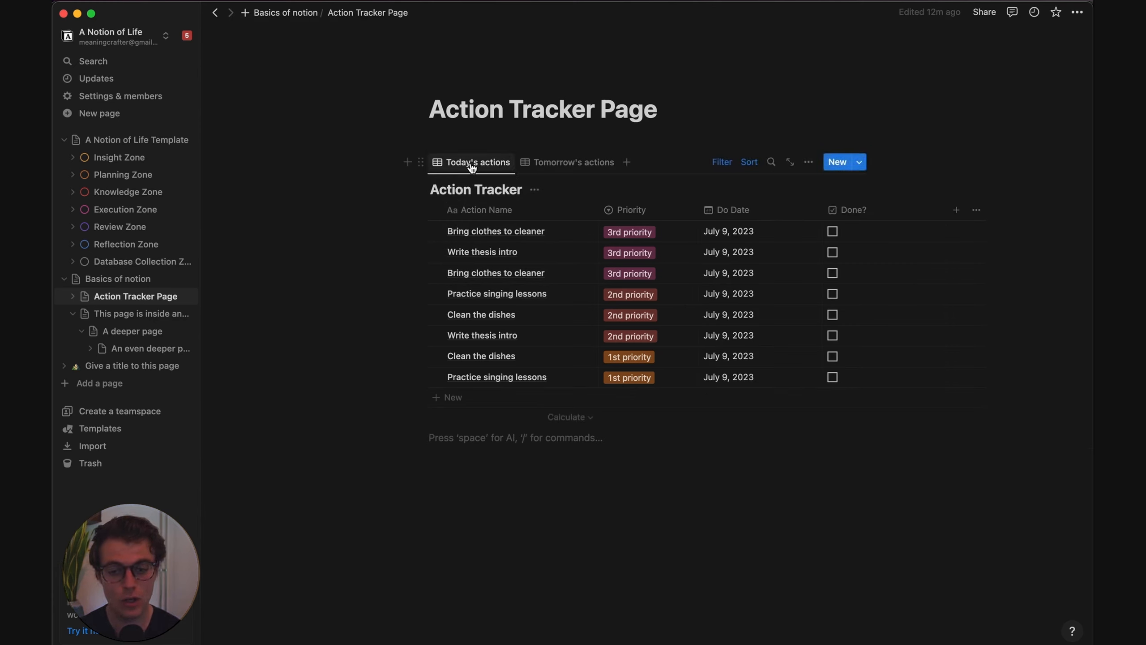
{"action": "left_click", "coordinate": [574, 163]}
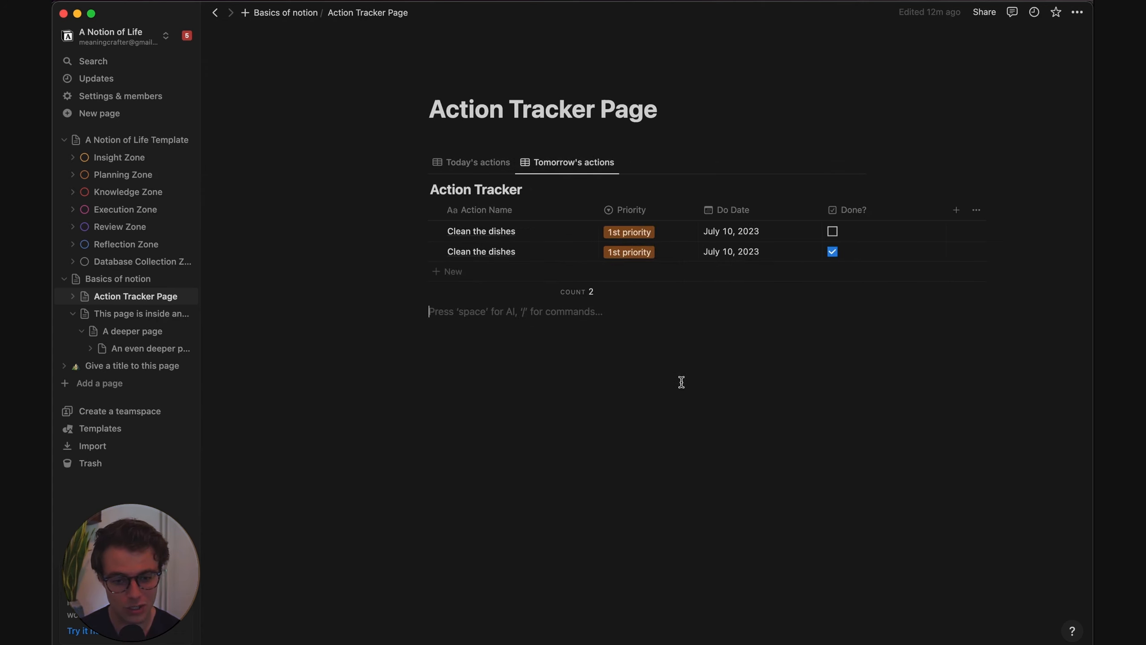
{"action": "left_click", "coordinate": [461, 166]}
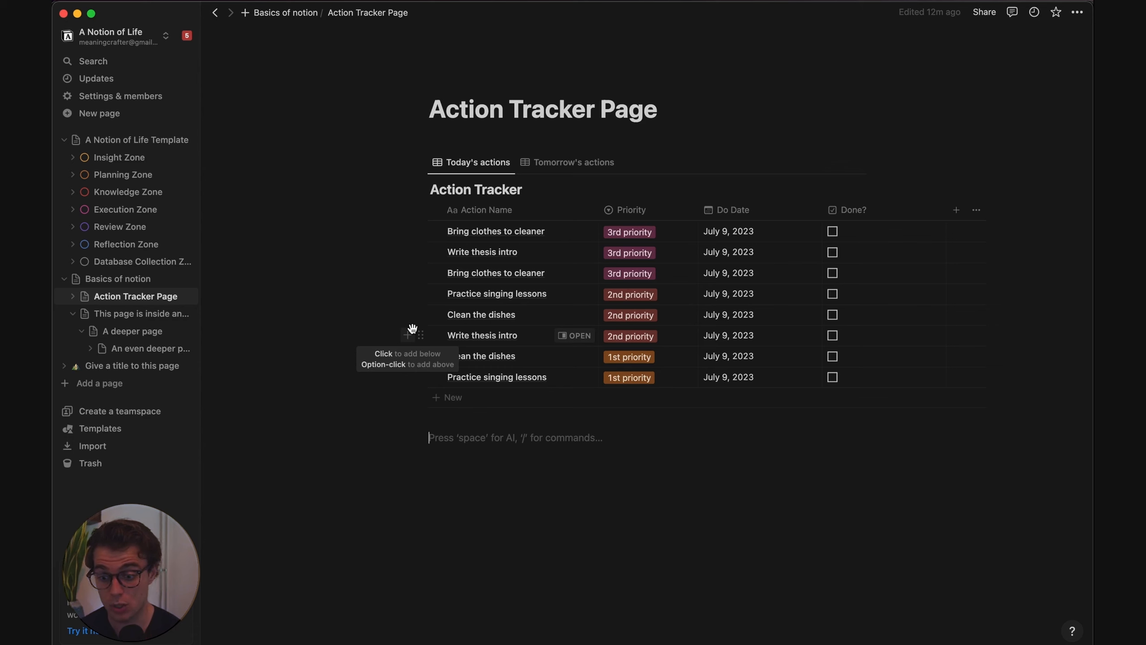
Open the Action Tracker database from the Execution & Planning Databases on the template's Database Collection Zone page
{"action": "left_click", "coordinate": [112, 261]}
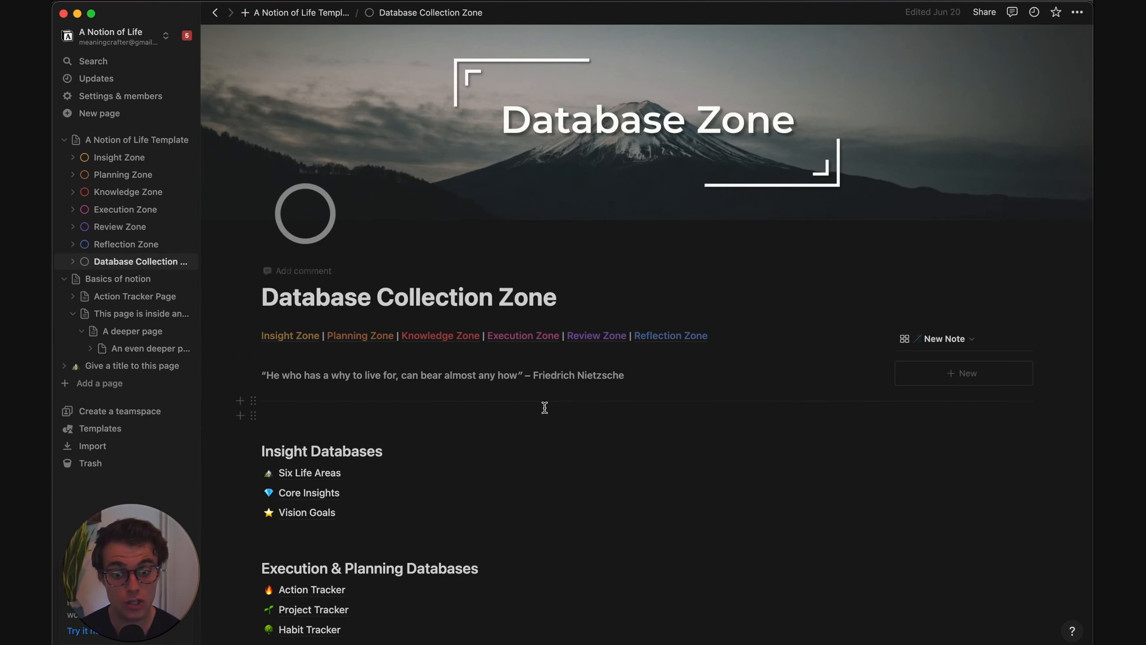
{"action": "scroll", "coordinate": [544, 406], "scroll_direction": "down", "scroll_amount": 3}
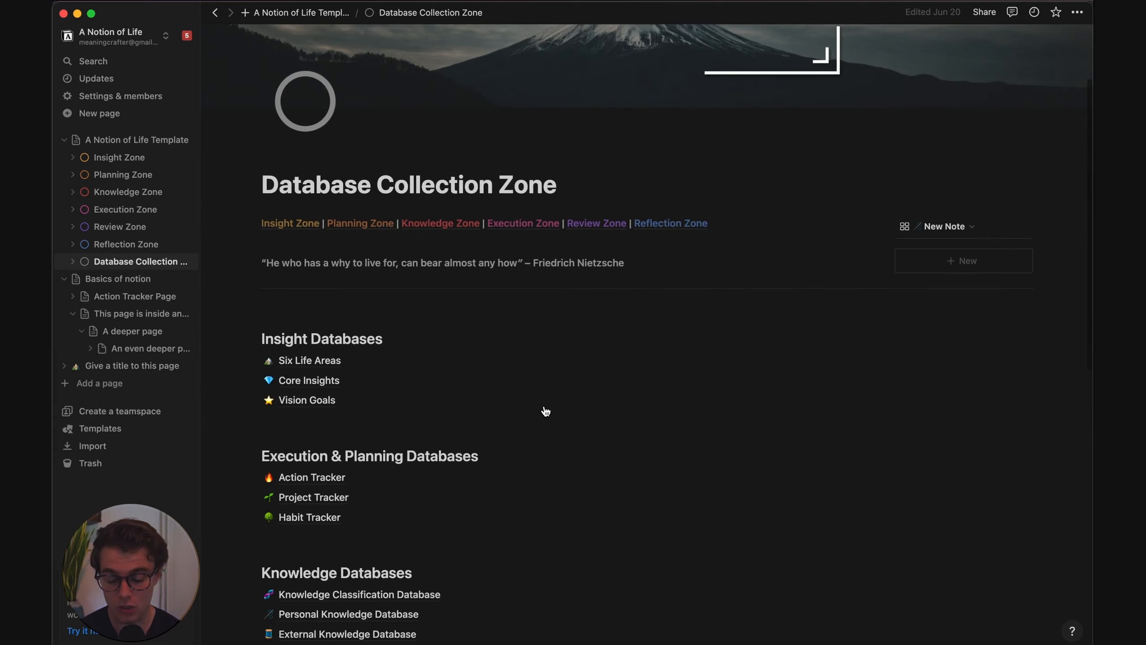
{"action": "scroll", "coordinate": [544, 409], "scroll_direction": "down", "scroll_amount": 3}
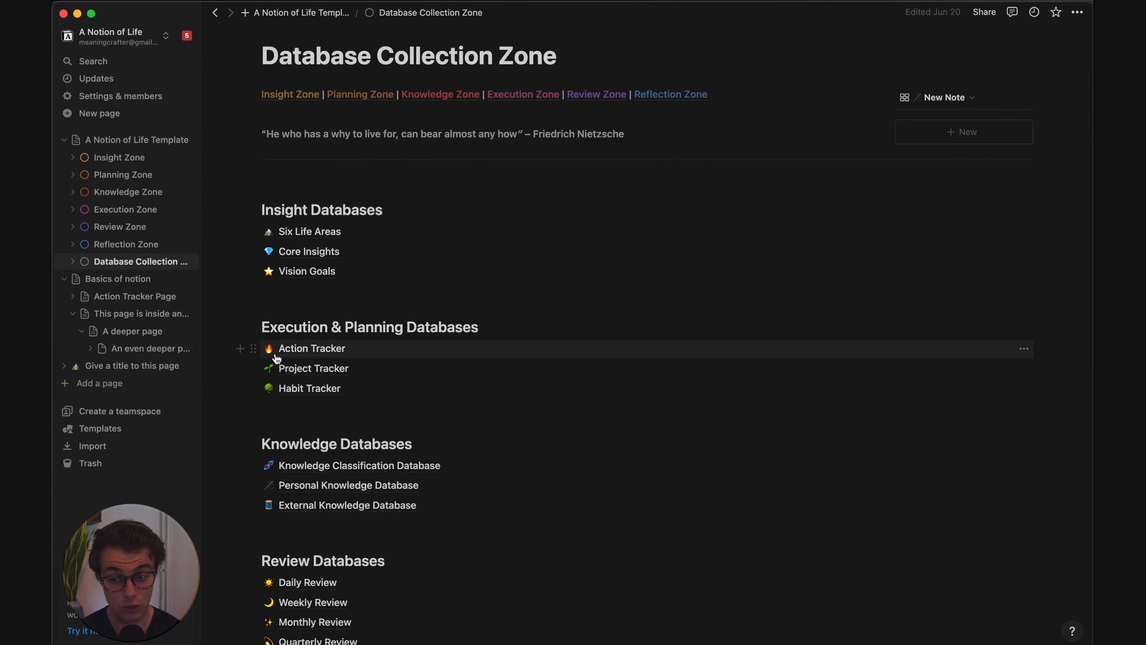
{"action": "left_click", "coordinate": [311, 349]}
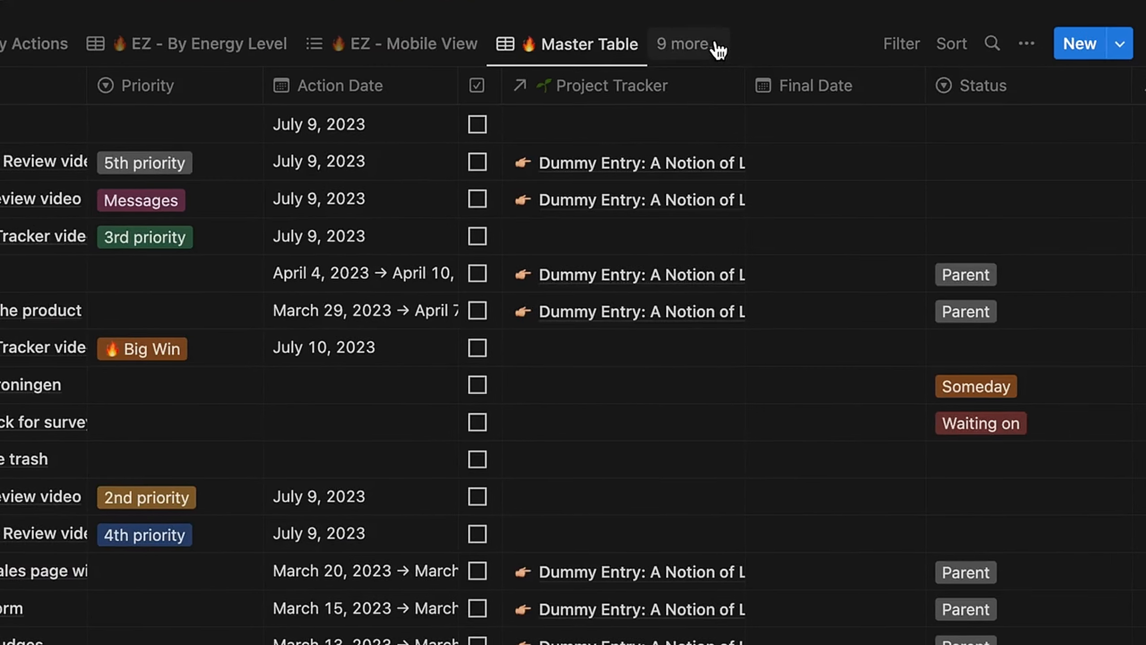
Examine the full list of Action Tracker views and open the "EZ - Daily Actions" view
{"action": "left_click", "coordinate": [803, 227]}
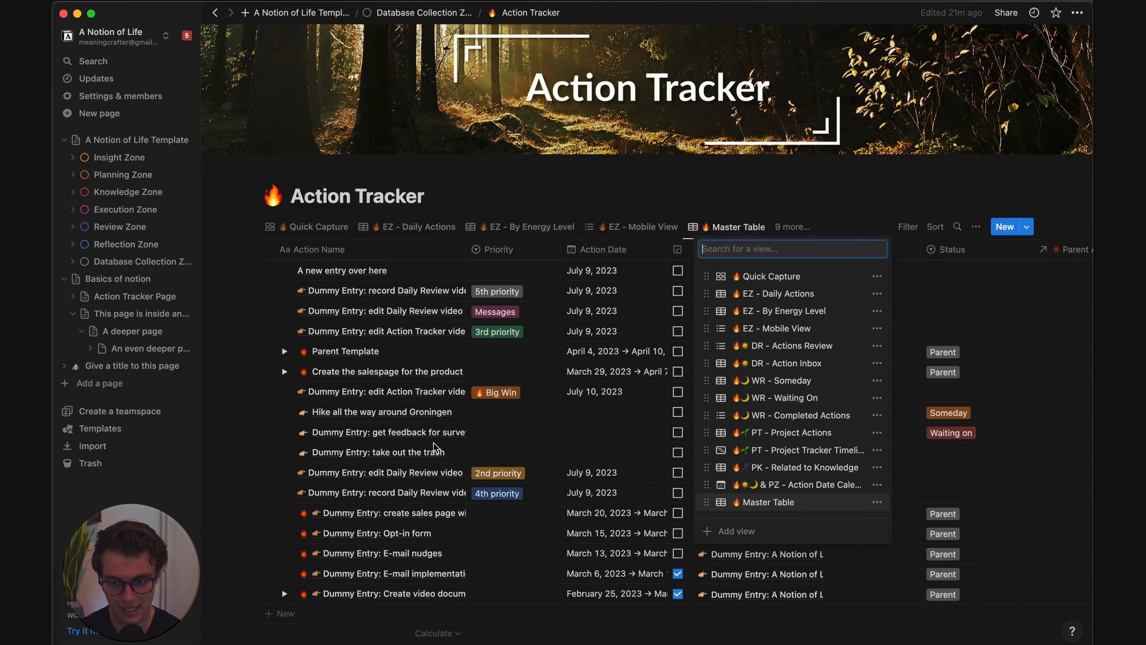
{"action": "left_click", "coordinate": [487, 177]}
{"action": "left_click", "coordinate": [415, 226]}
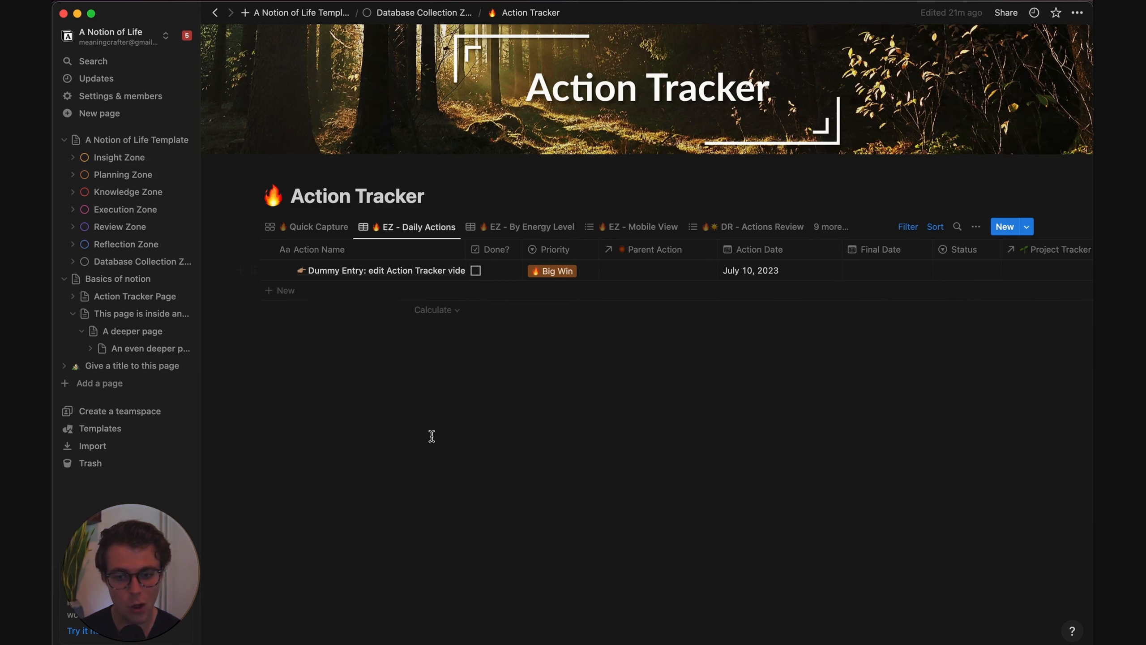
Create an entry titled "Add a new action item" from the Quick Capture view of the template's Action Tracker
{"action": "left_click", "coordinate": [320, 229]}
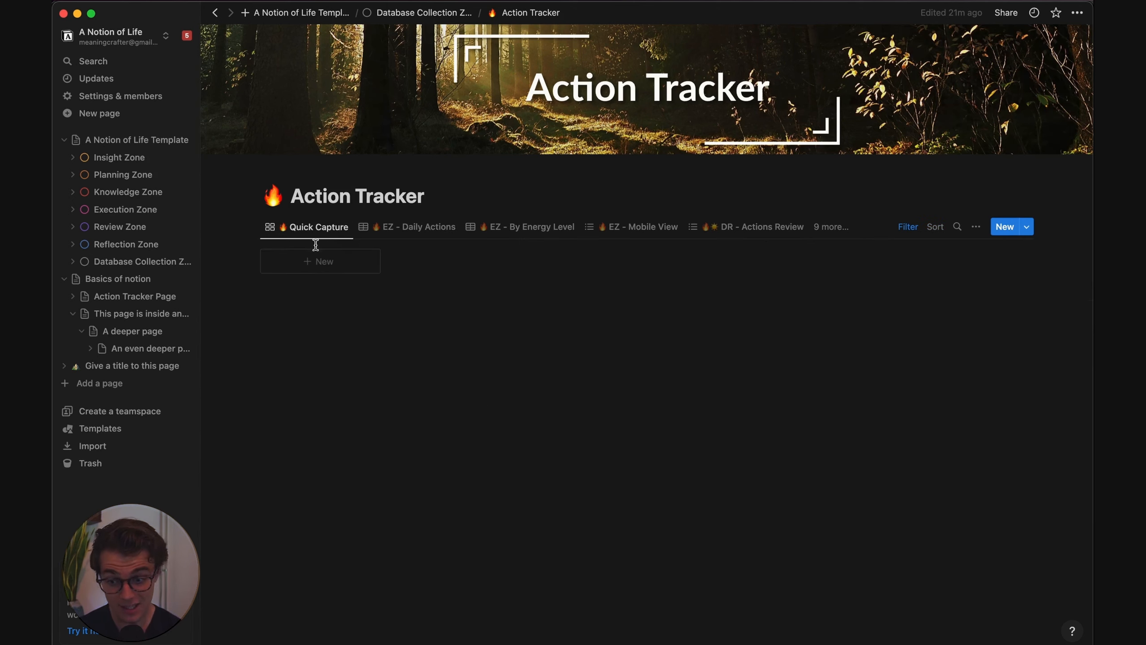
{"action": "left_click", "coordinate": [319, 262]}
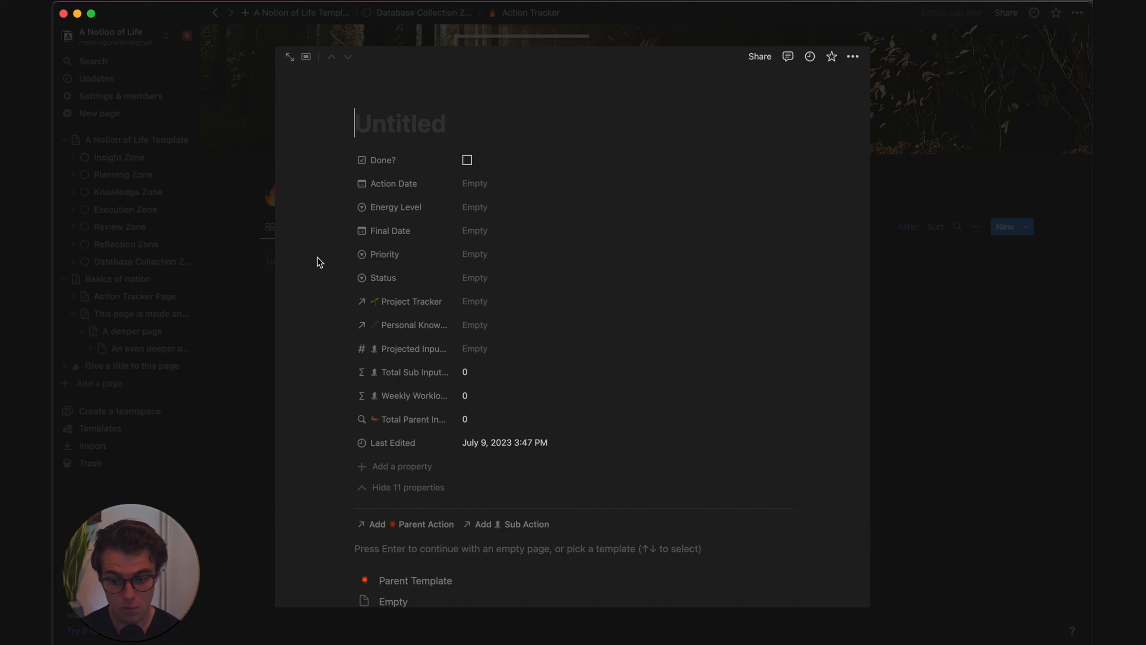
{"action": "type", "text": "Add a new action item"}
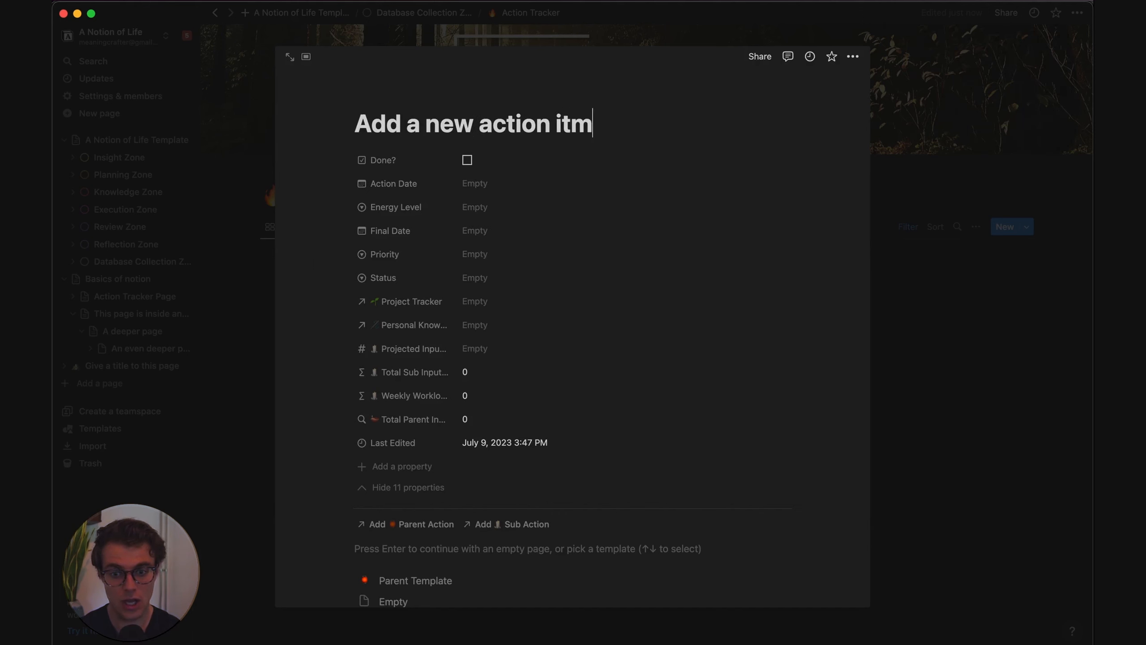
{"action": "left_click", "coordinate": [1007, 432]}
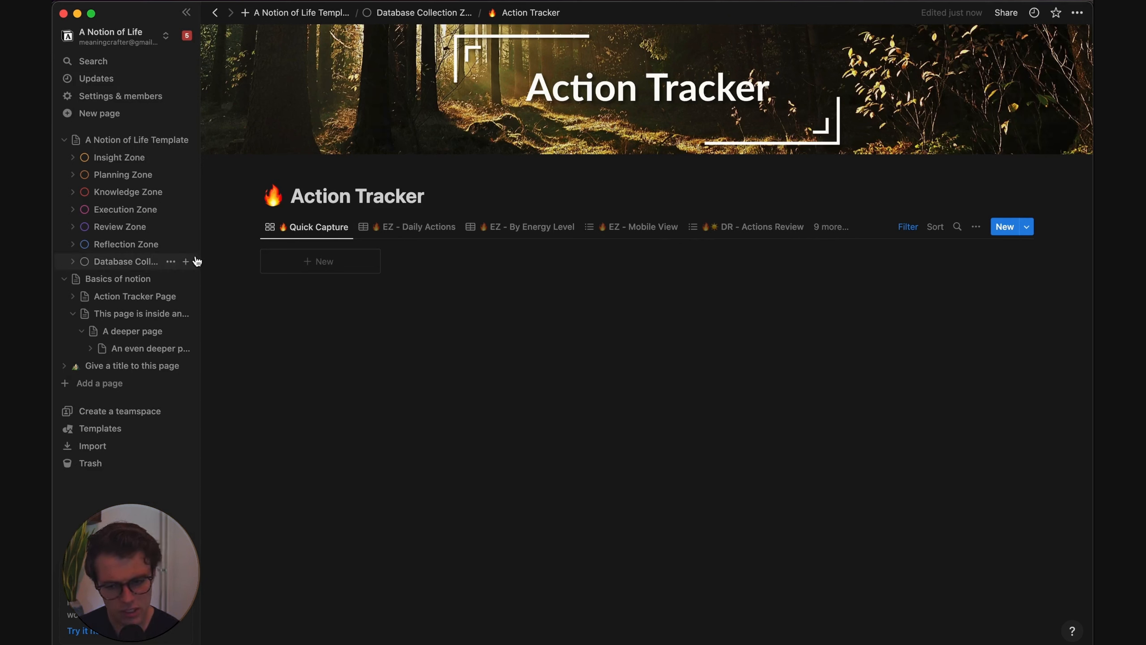
Examine the full list of the template's Action Tracker views and return to the Action Tracker Page under Basics of notion
{"action": "left_click", "coordinate": [830, 234]}
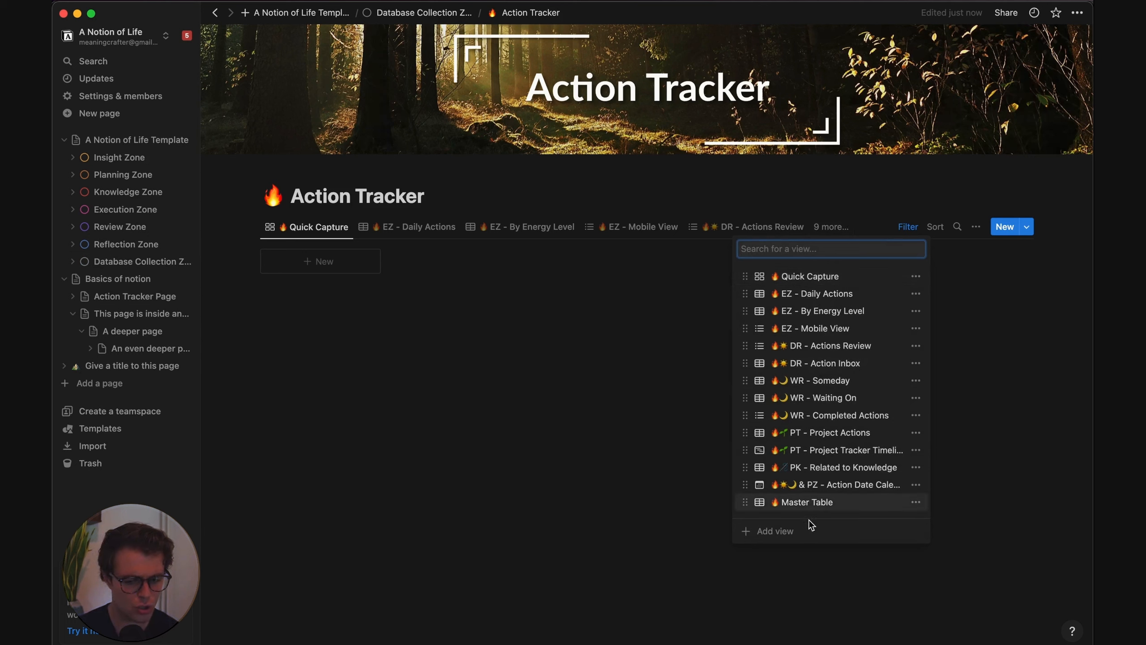
{"action": "left_click", "coordinate": [349, 441]}
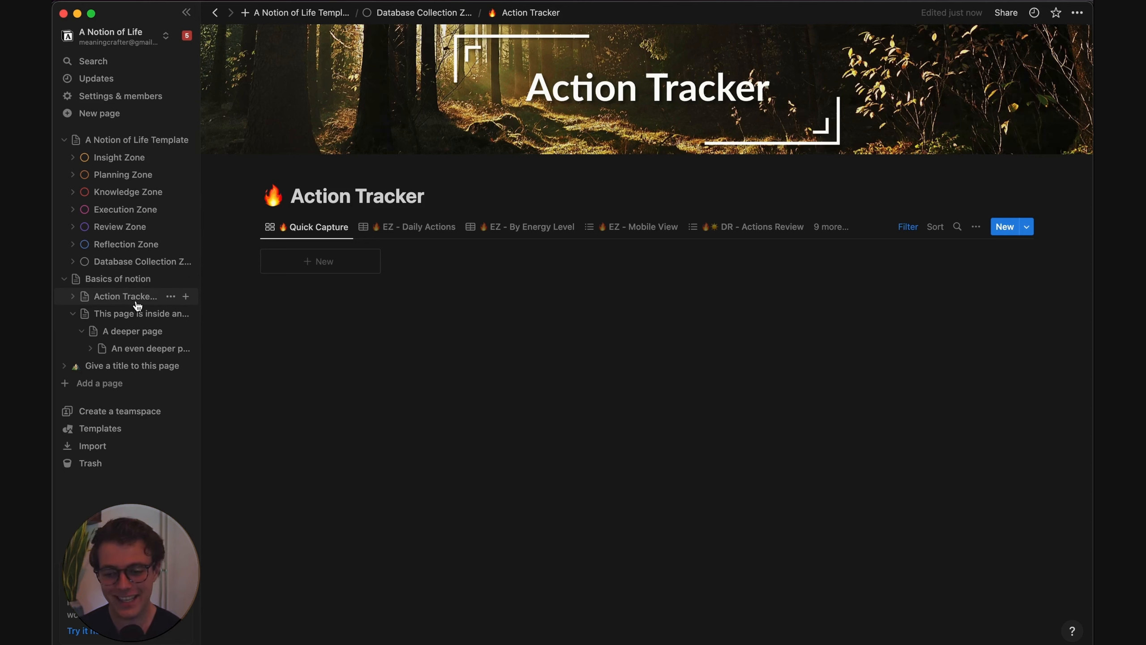
{"action": "left_click", "coordinate": [134, 305]}
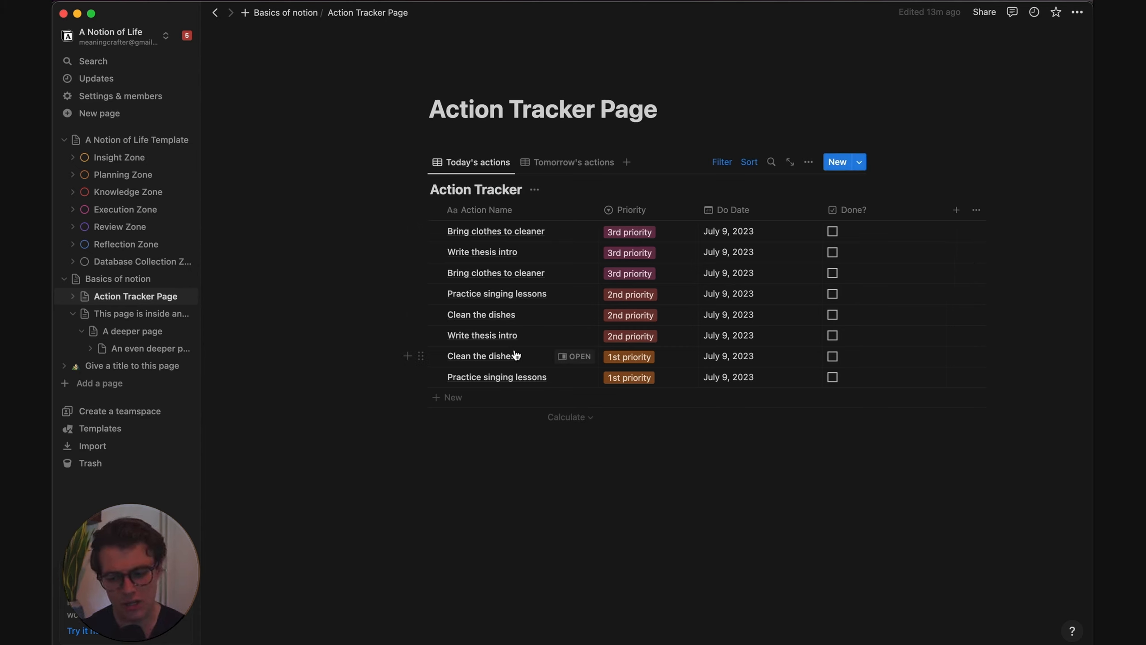
Insert a linked view of database block beneath the Action Tracker table, leaving blank lines between them
{"action": "left_click", "coordinate": [538, 465]}
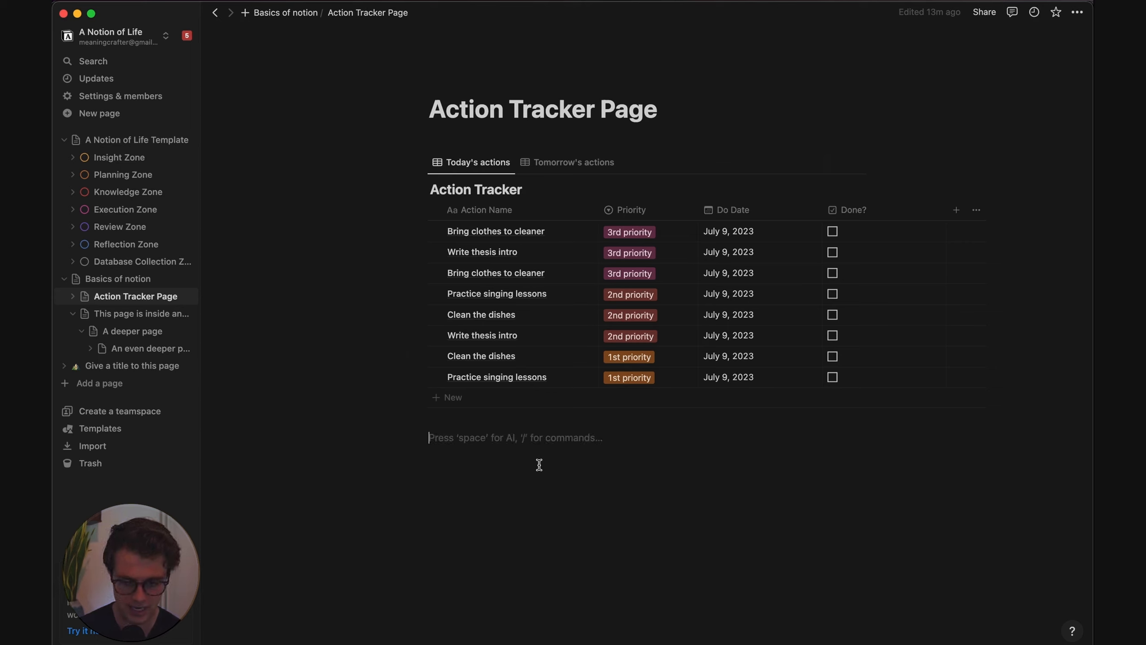
{"action": "key", "text": "Return"}
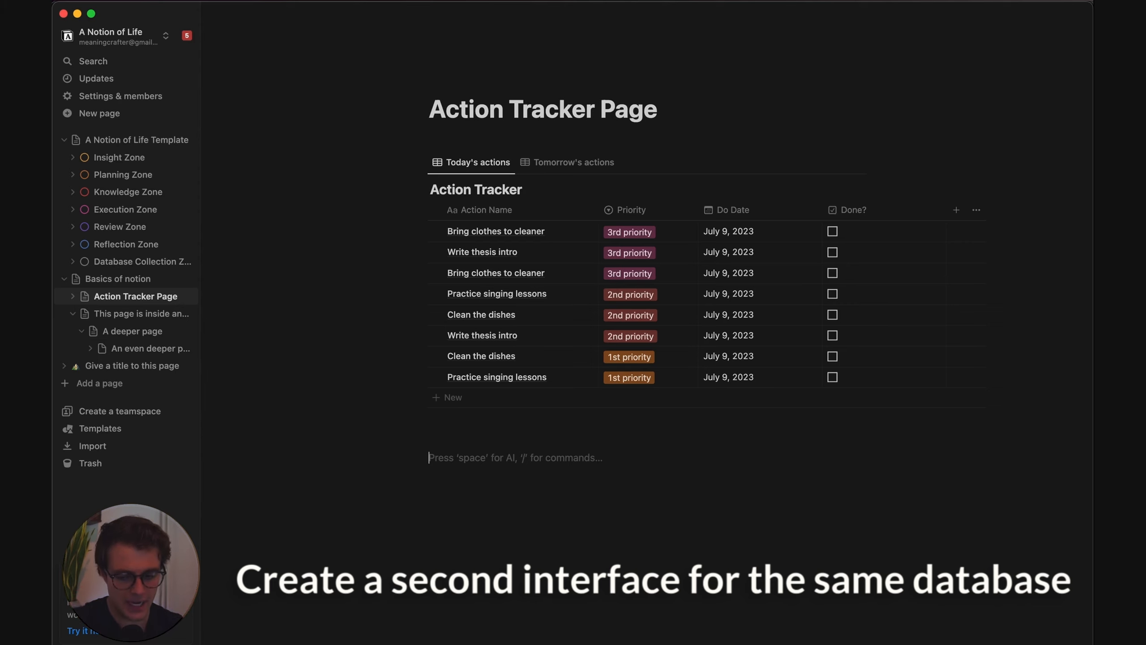
{"action": "key", "text": "Return"}
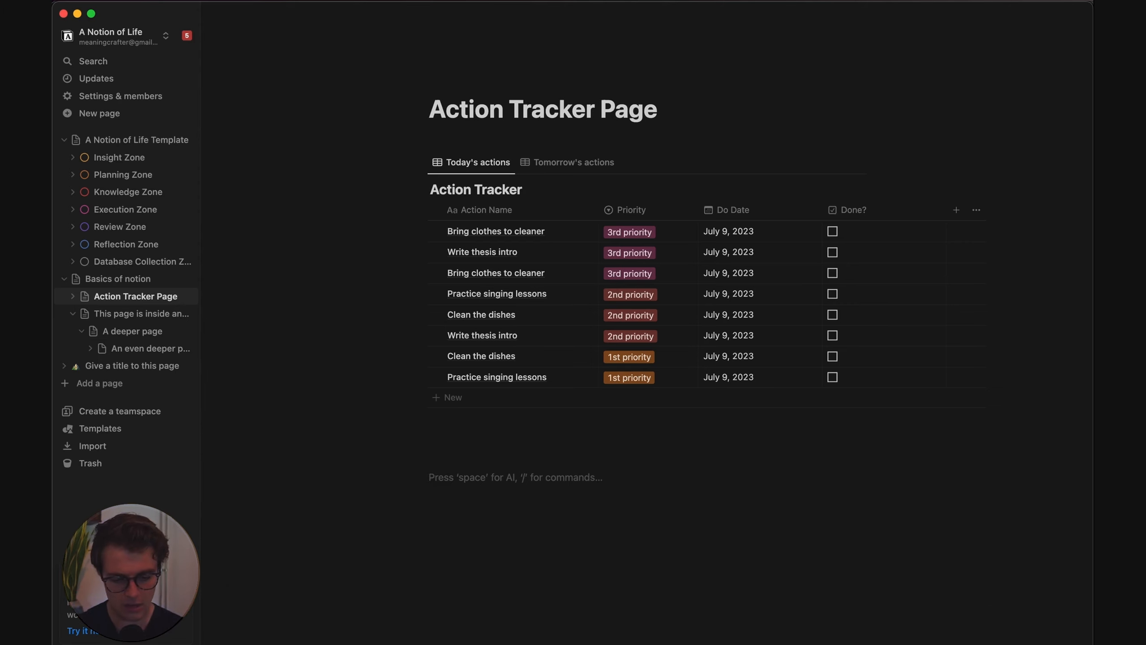
{"action": "type", "text": "/"}
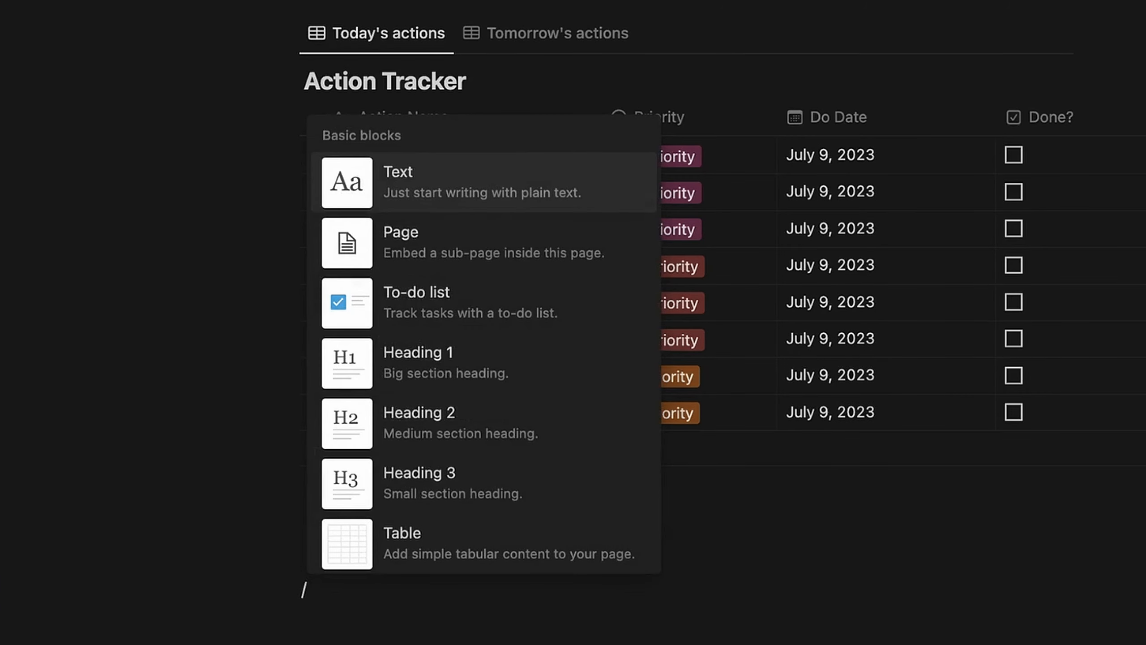
{"action": "type", "text": "linke"}
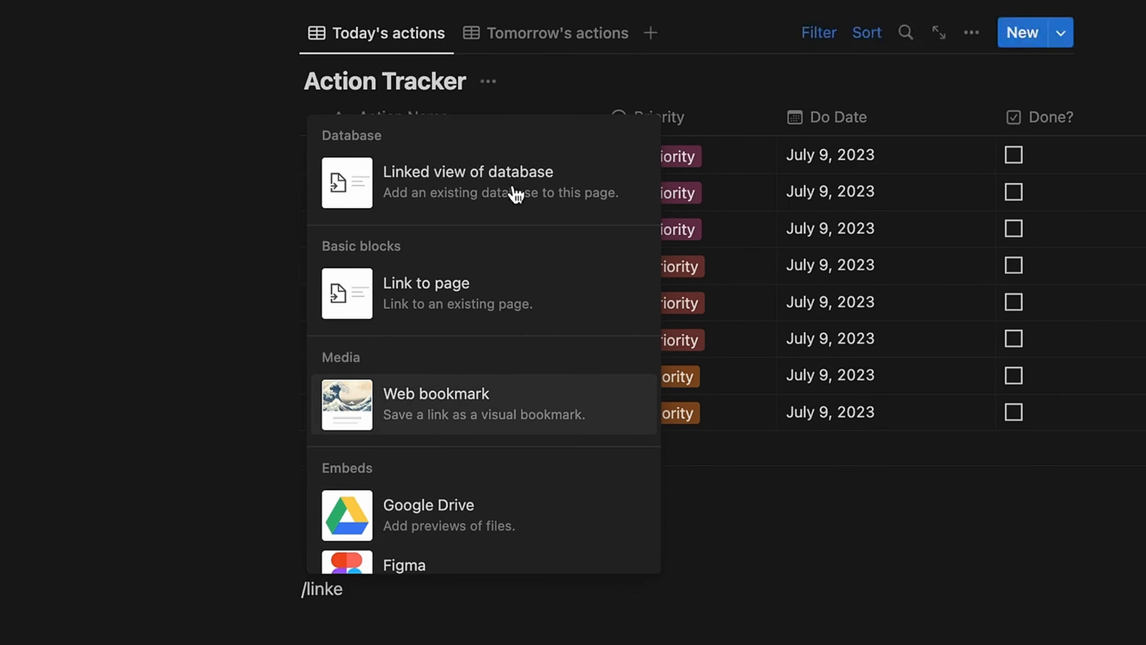
{"action": "left_click", "coordinate": [466, 184]}
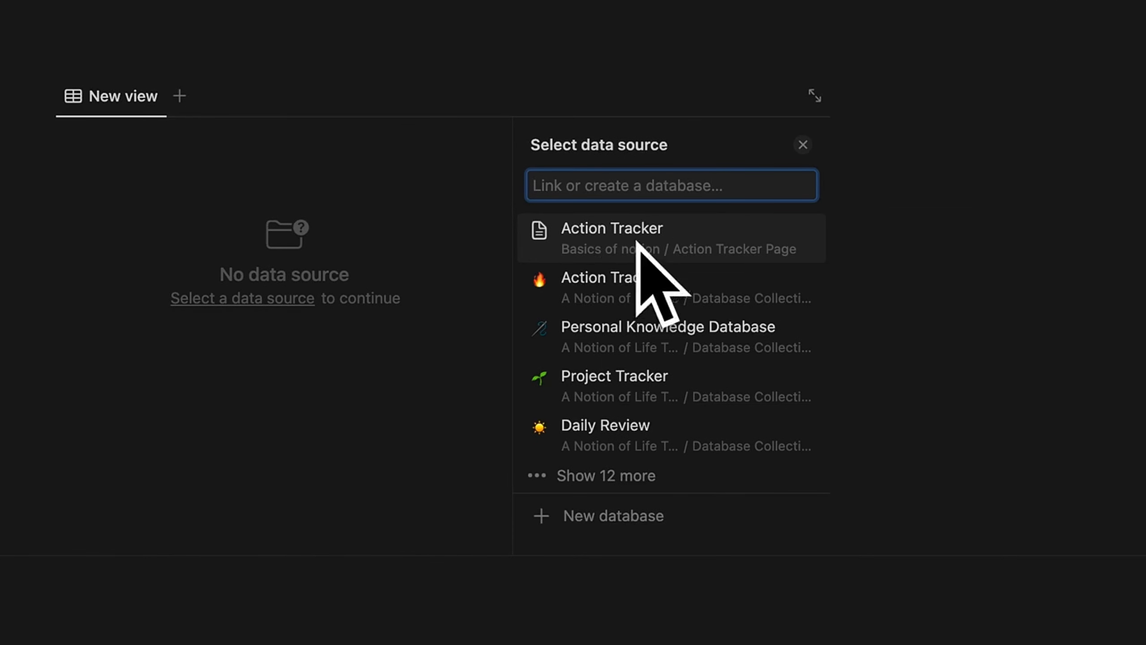
Link the block to the Action Tracker database from Action Tracker Page, using a new empty table view
{"action": "left_click", "coordinate": [616, 248]}
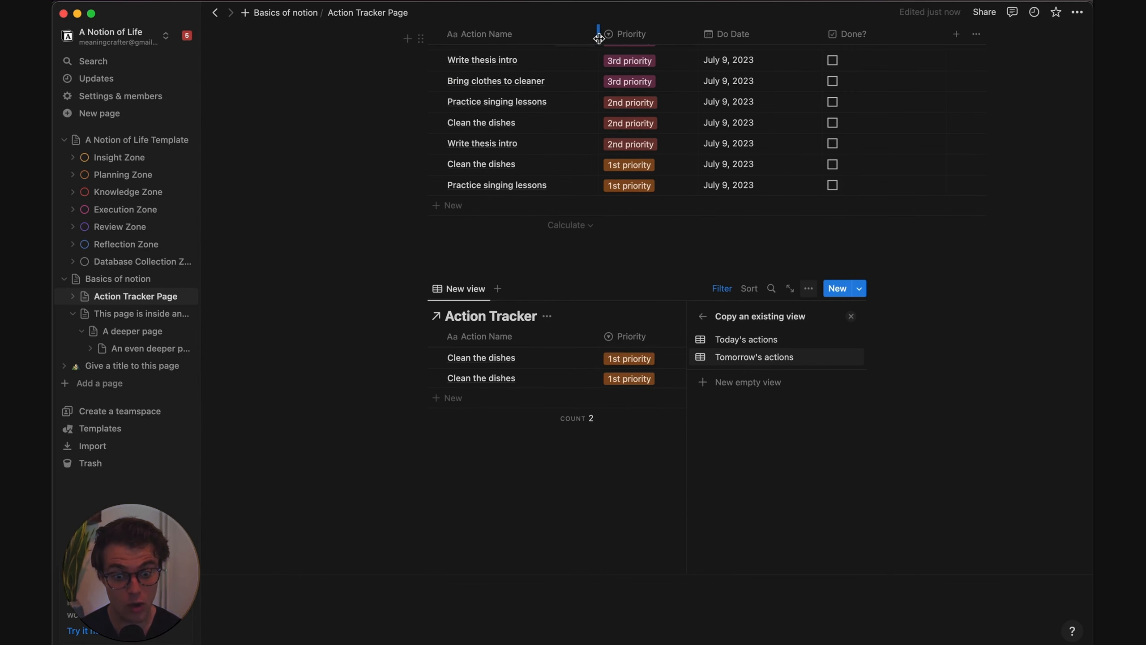
{"action": "left_click", "coordinate": [770, 384]}
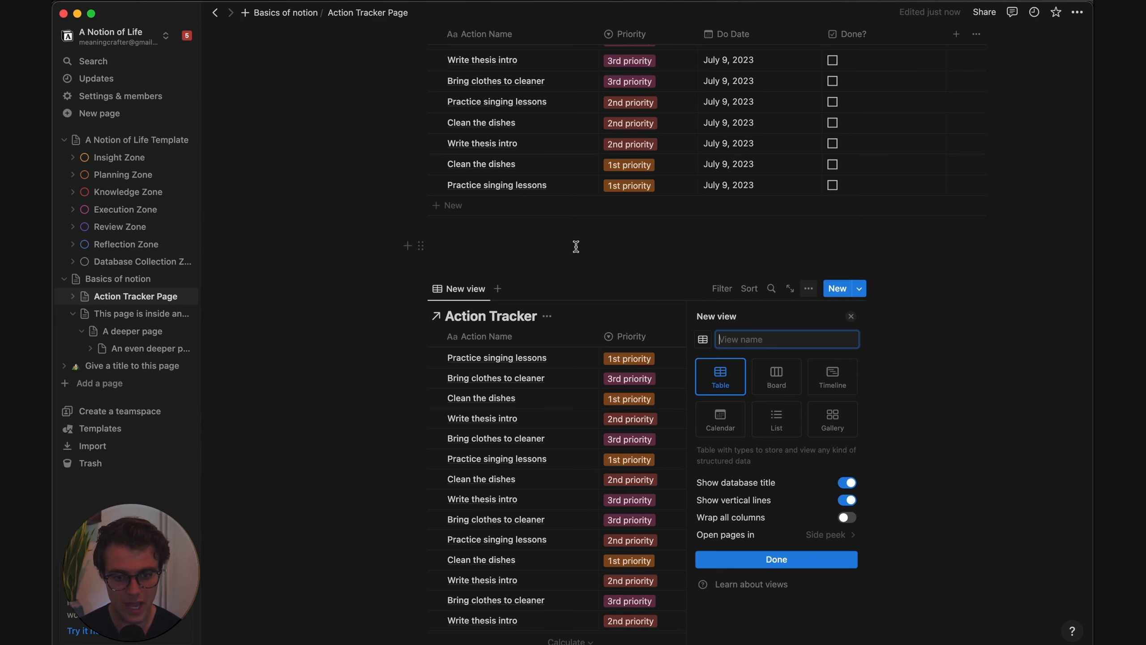
{"action": "key", "text": "Escape"}
Mark the first "Bring clothes to cleaner" action as done in Today's actions and unmark it in the linked table
{"action": "scroll", "coordinate": [577, 248], "scroll_direction": "up", "scroll_amount": 5}
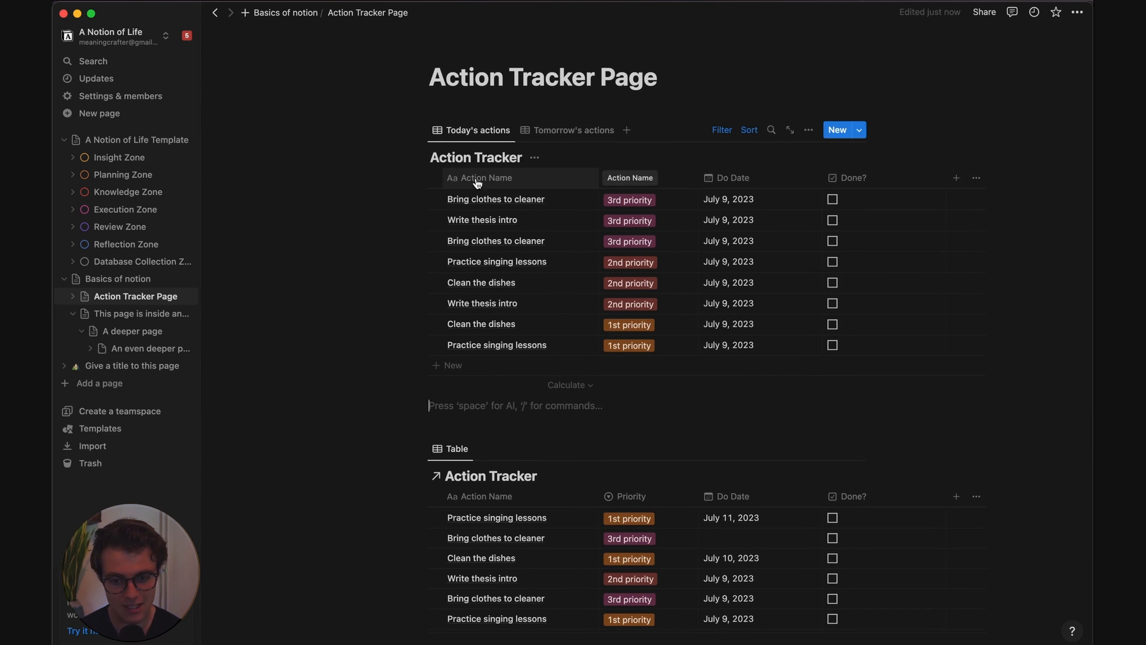
{"action": "scroll", "coordinate": [417, 512], "scroll_direction": "down", "scroll_amount": 3}
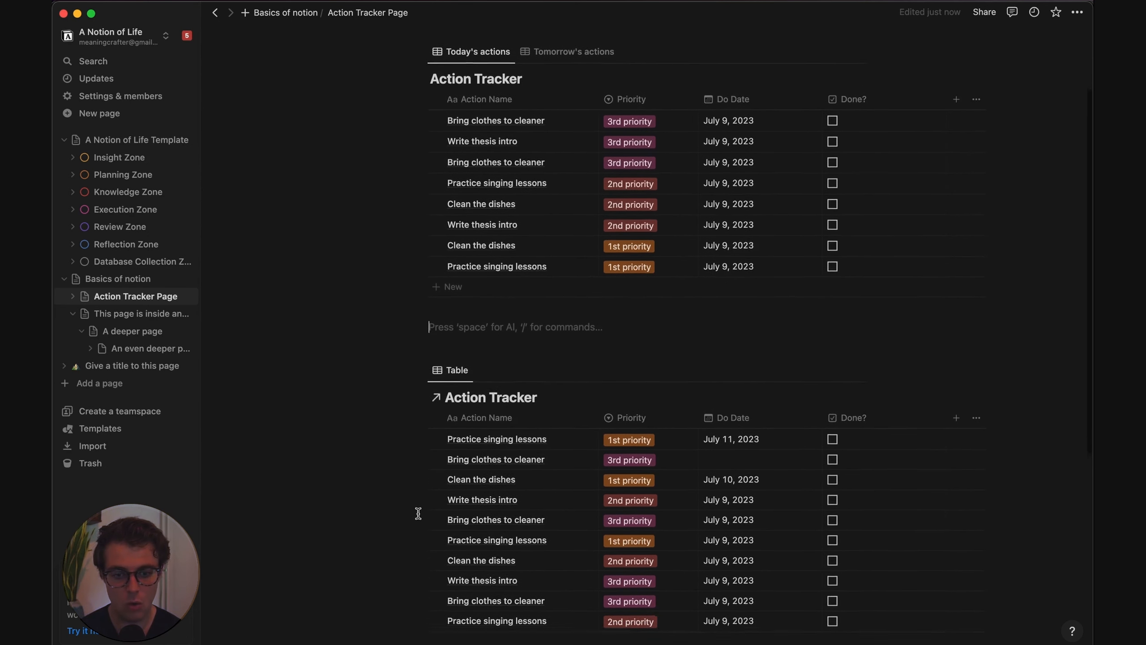
{"action": "scroll", "coordinate": [417, 512], "scroll_direction": "up", "scroll_amount": 1}
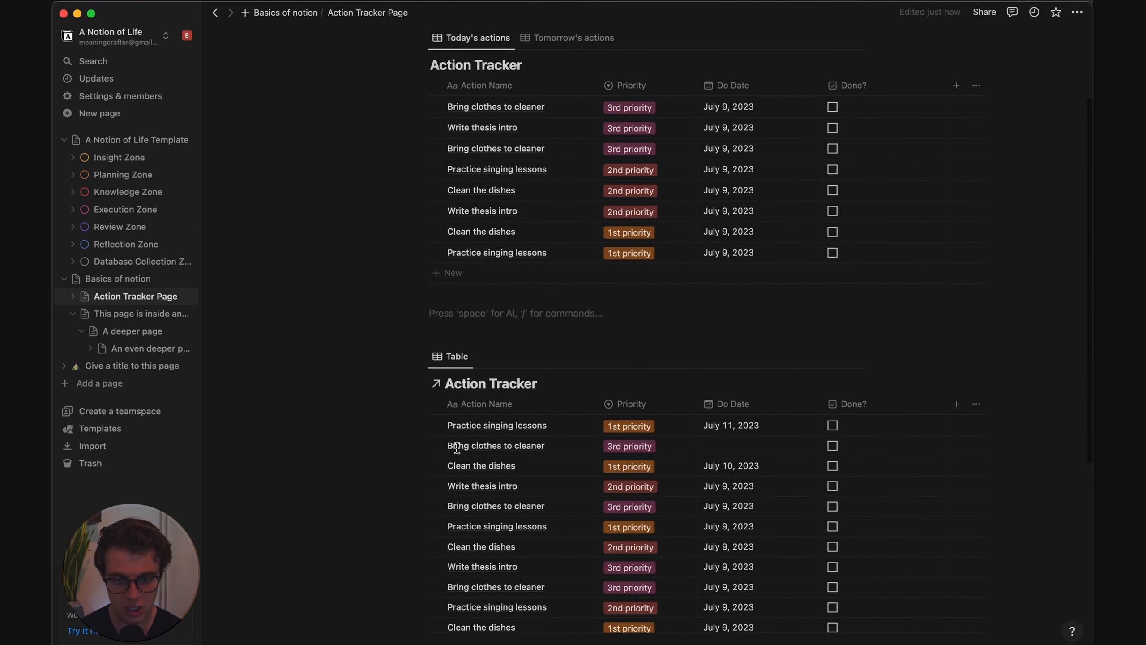
{"action": "left_click", "coordinate": [833, 107]}
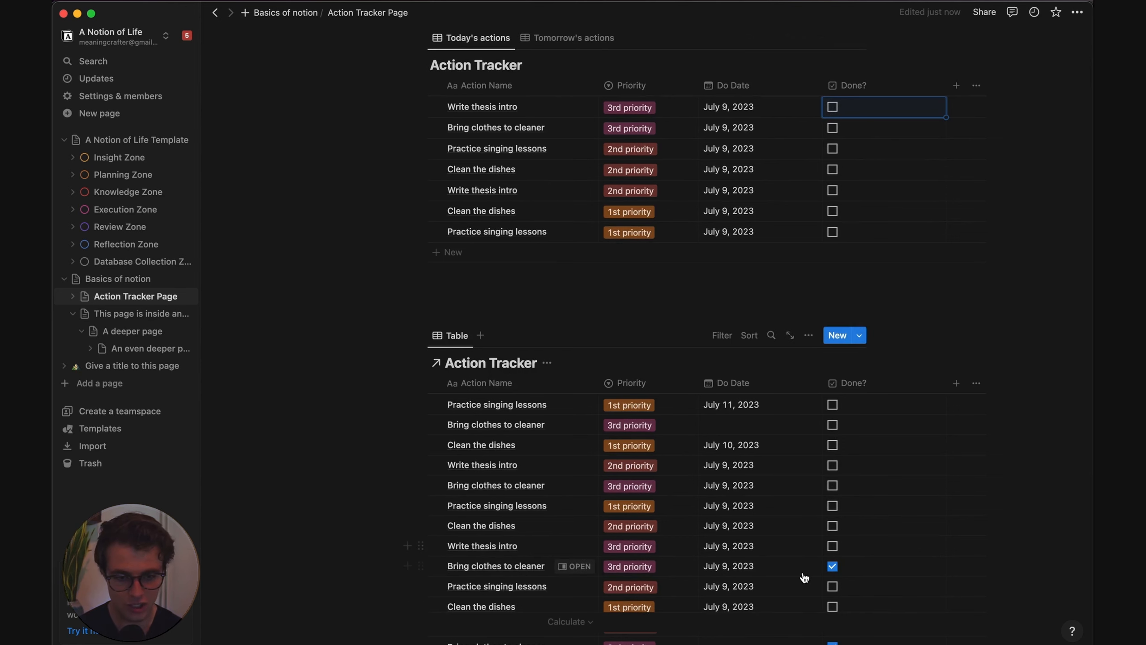
{"action": "scroll", "coordinate": [803, 578], "scroll_direction": "down", "scroll_amount": 5}
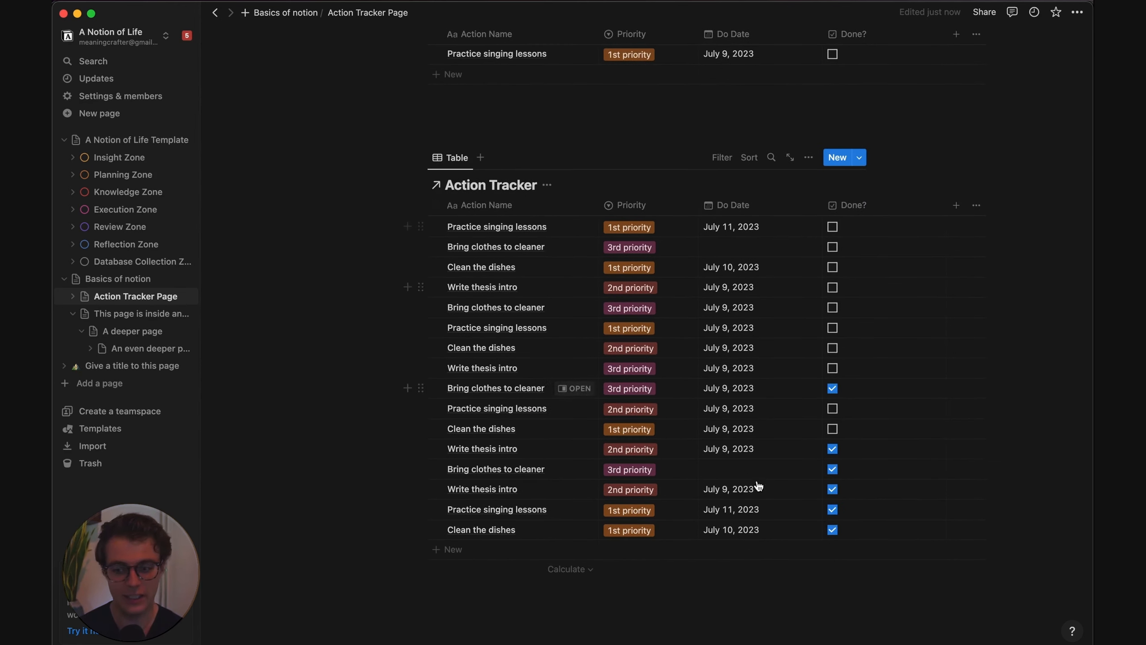
{"action": "left_click", "coordinate": [833, 388]}
{"action": "scroll", "coordinate": [835, 391], "scroll_direction": "up", "scroll_amount": 6}
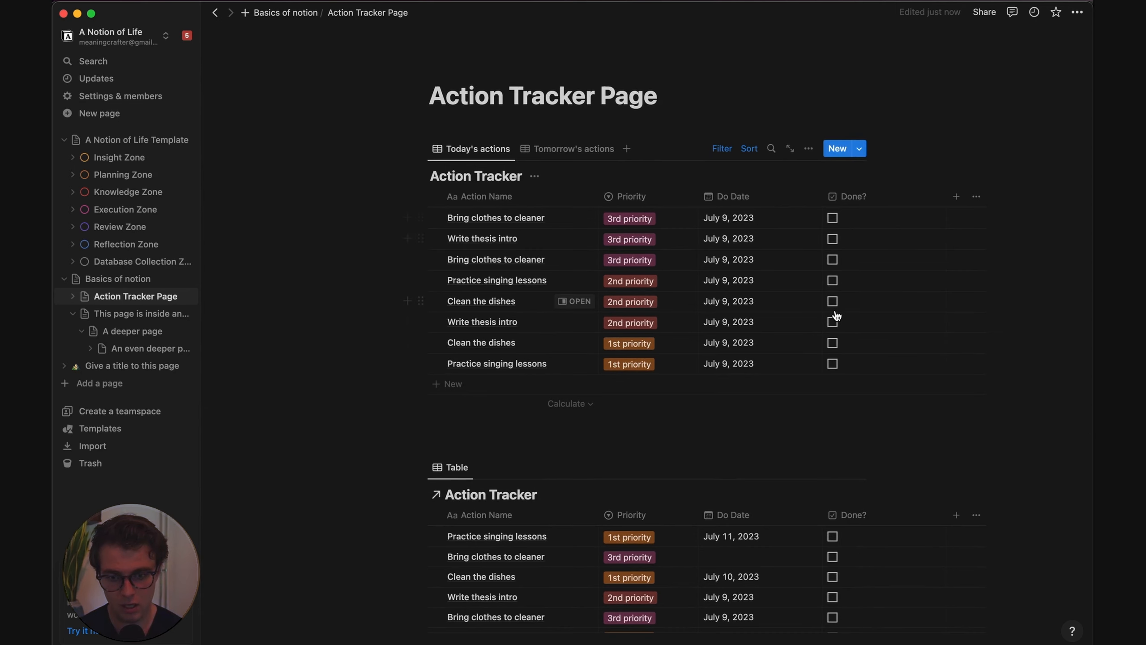
Add a subpage titled "On a seperate page" just above the linked Action Tracker table
{"action": "scroll", "coordinate": [836, 316], "scroll_direction": "down", "scroll_amount": 5}
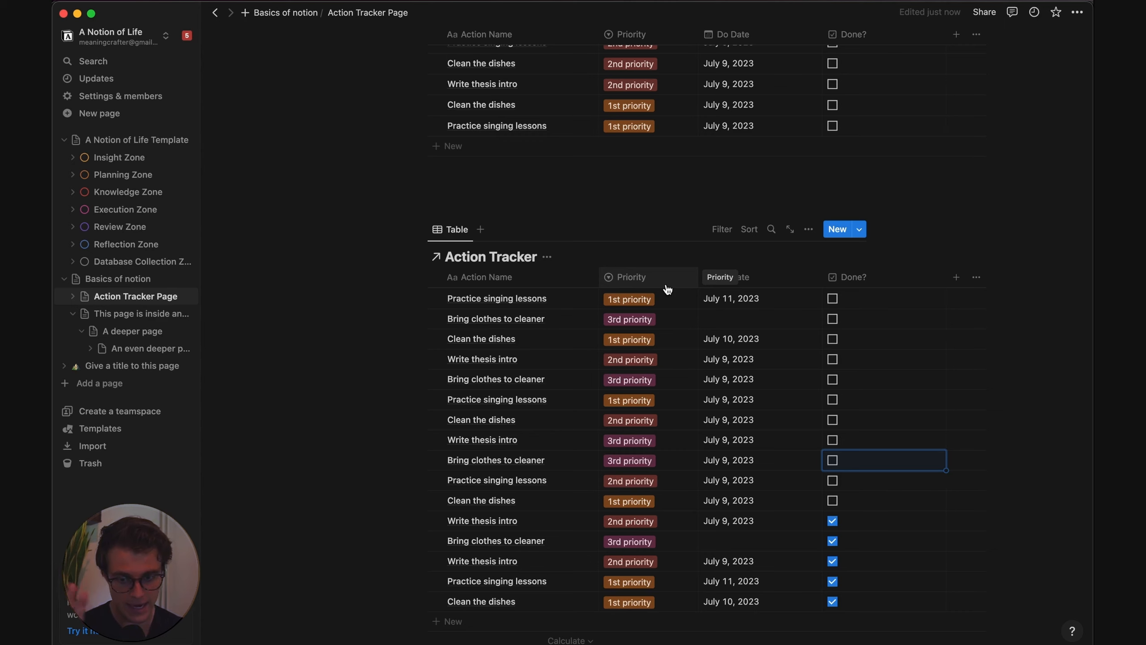
{"action": "left_click", "coordinate": [433, 206]}
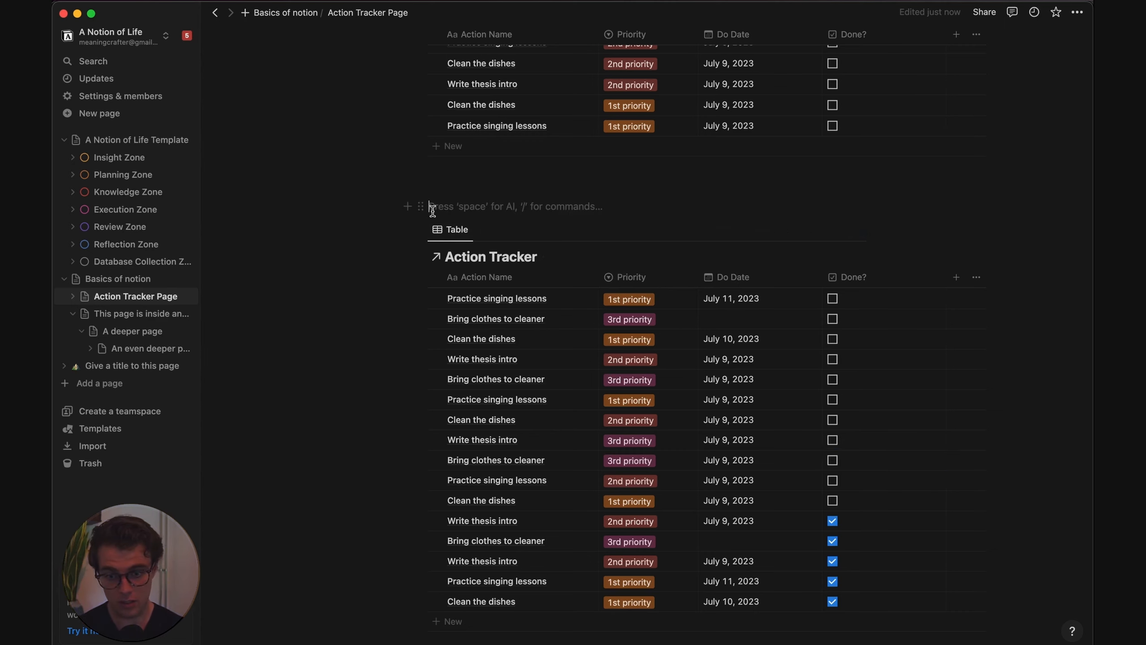
{"action": "type", "text": "/page"}
{"action": "key", "text": "Return"}
{"action": "type", "text": "On"}
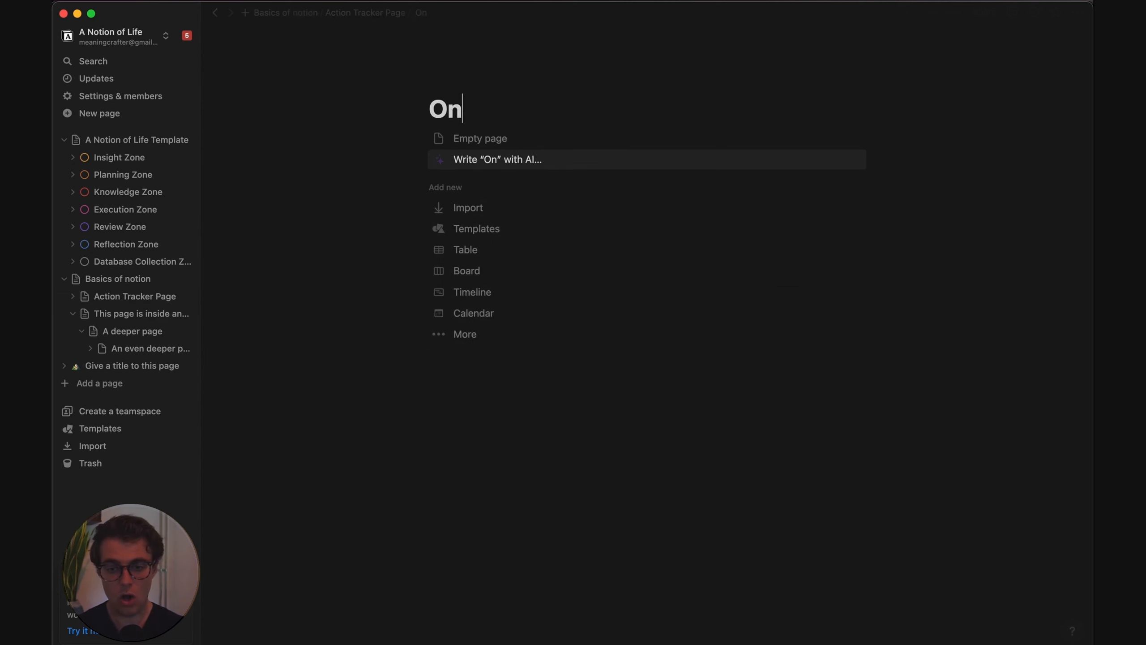
{"action": "type", "text": " a seperate page"}
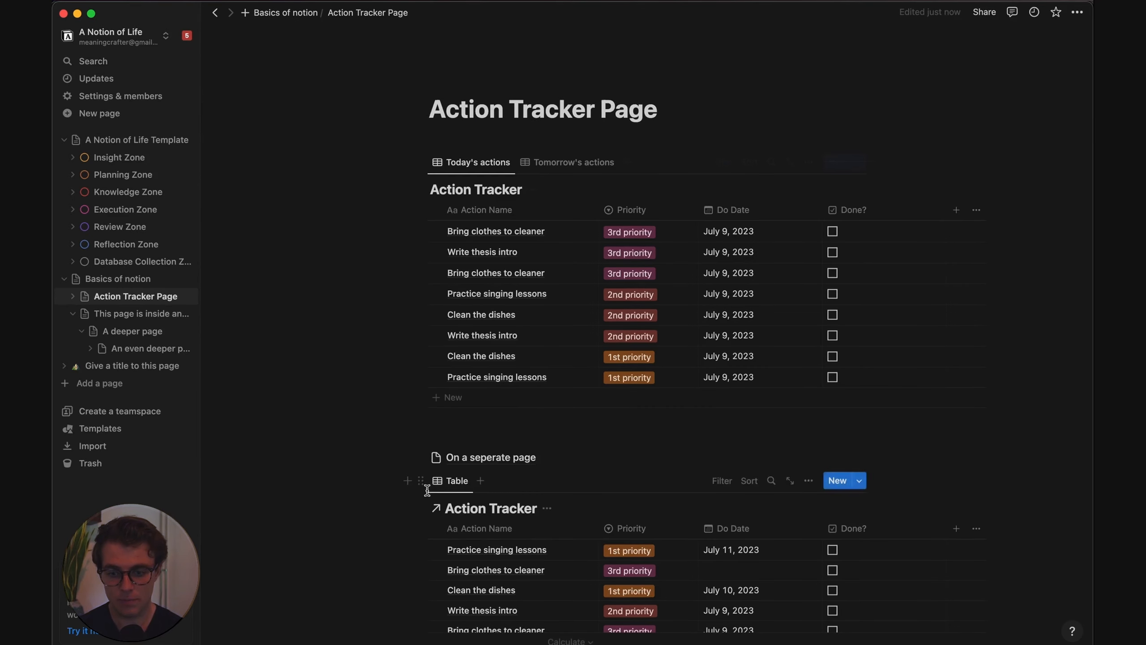
Move the linked Action Tracker table into the "On a seperate page" subpage
{"action": "scroll", "coordinate": [428, 487], "scroll_direction": "down", "scroll_amount": 5}
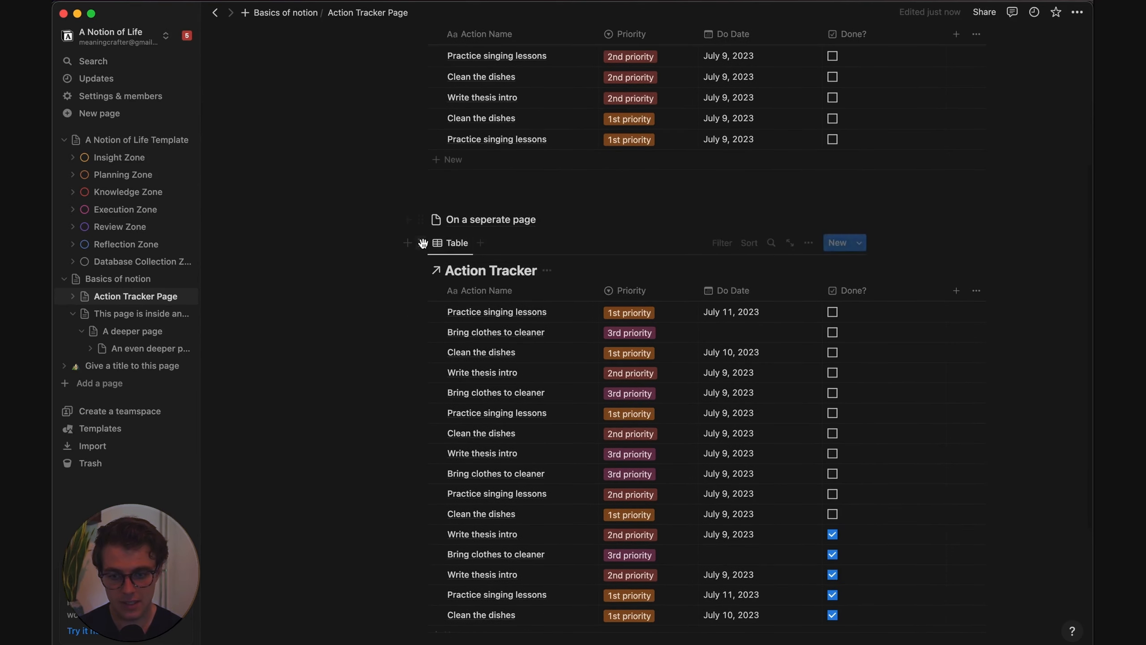
{"action": "left_click", "coordinate": [423, 243]}
{"action": "key", "text": "Delete"}
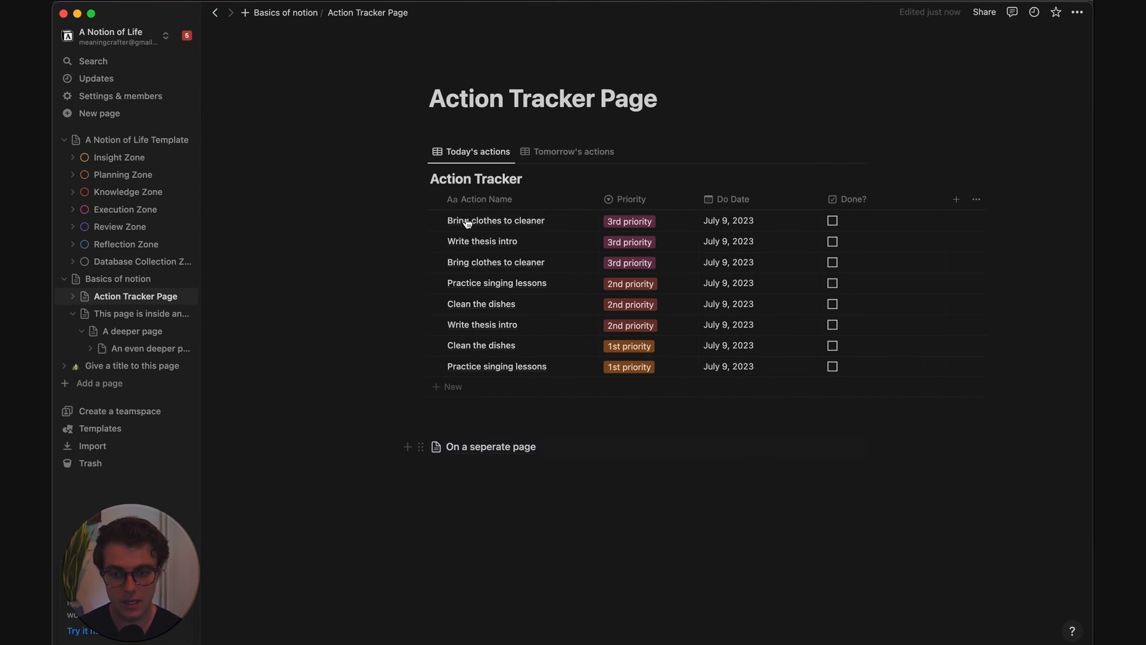
On the "On a seperate page" subpage, mark every open action except the 1st priority July 9 "Clean the dishes" done, and return to Action Tracker Page
{"action": "left_click", "coordinate": [521, 446]}
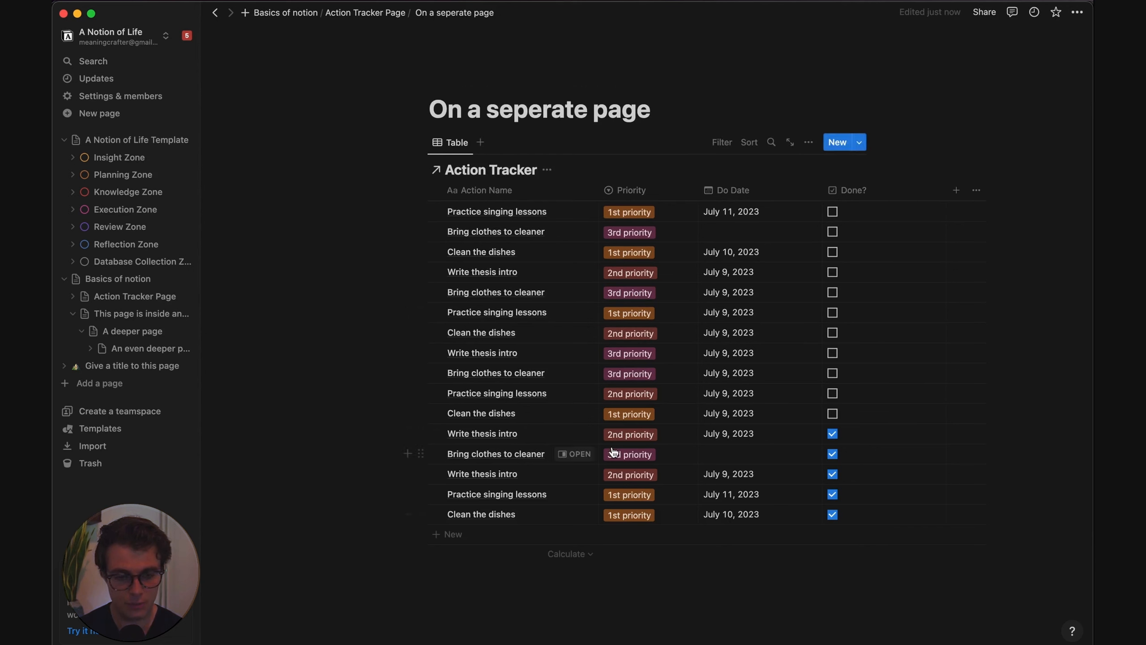
{"action": "left_click", "coordinate": [832, 211]}
{"action": "left_click", "coordinate": [833, 231]}
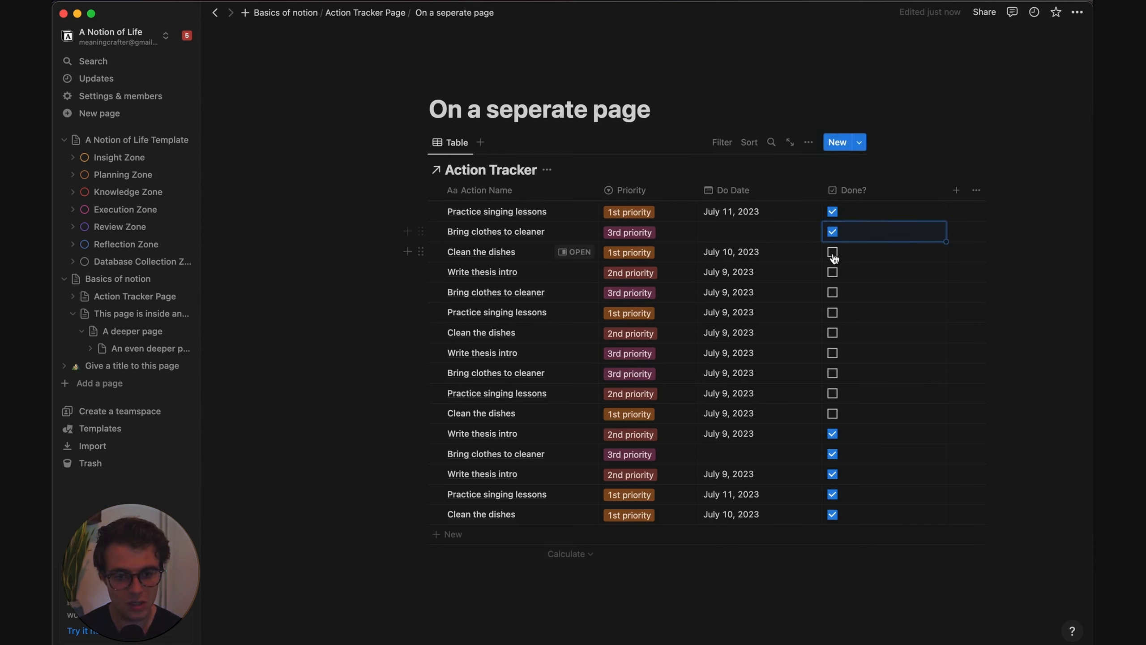
{"action": "left_click", "coordinate": [833, 252]}
{"action": "left_click", "coordinate": [833, 272]}
{"action": "left_click", "coordinate": [833, 292]}
{"action": "left_click", "coordinate": [833, 312]}
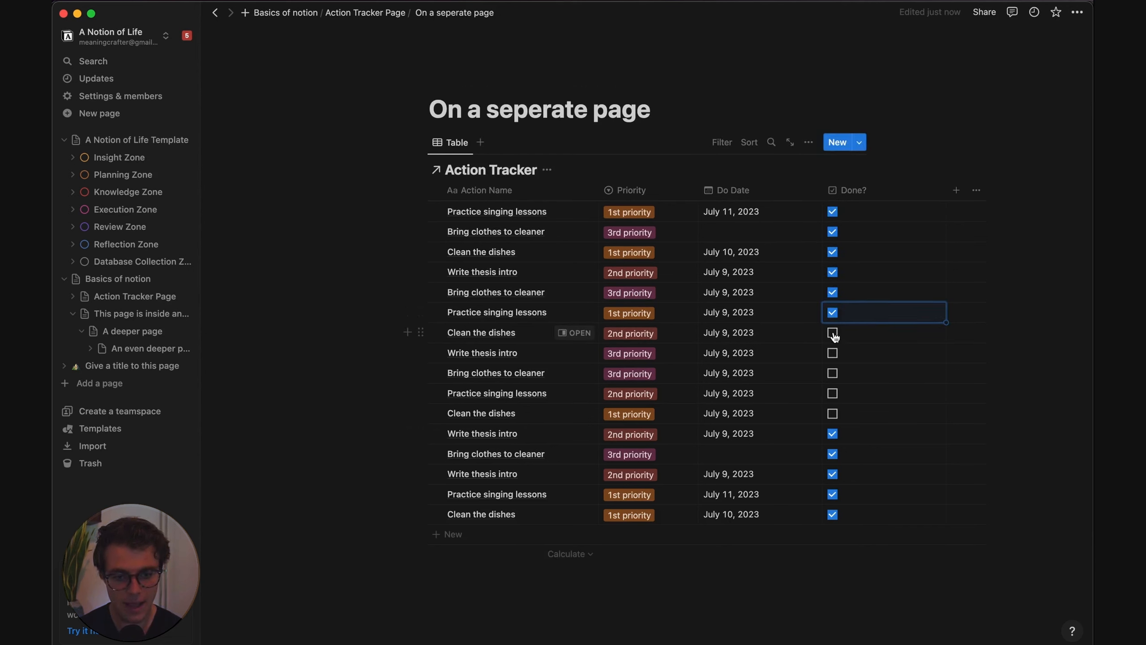
{"action": "left_click", "coordinate": [833, 332]}
{"action": "left_click", "coordinate": [833, 353]}
{"action": "left_click", "coordinate": [832, 373]}
{"action": "left_click", "coordinate": [832, 392]}
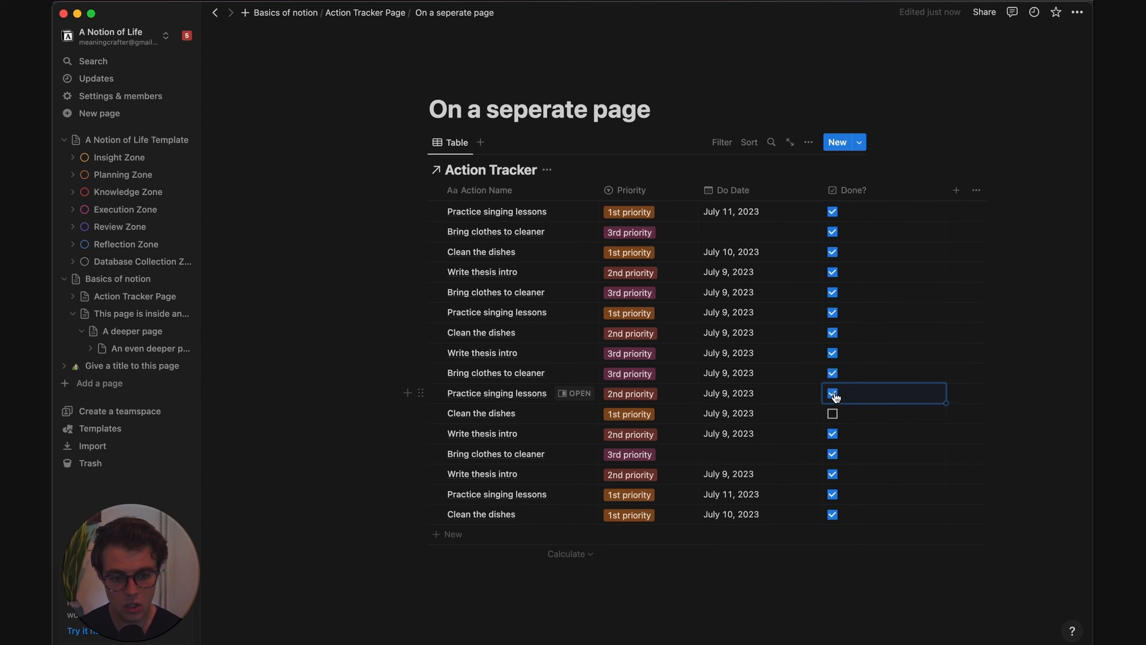
{"action": "key", "text": "super+bracketleft"}
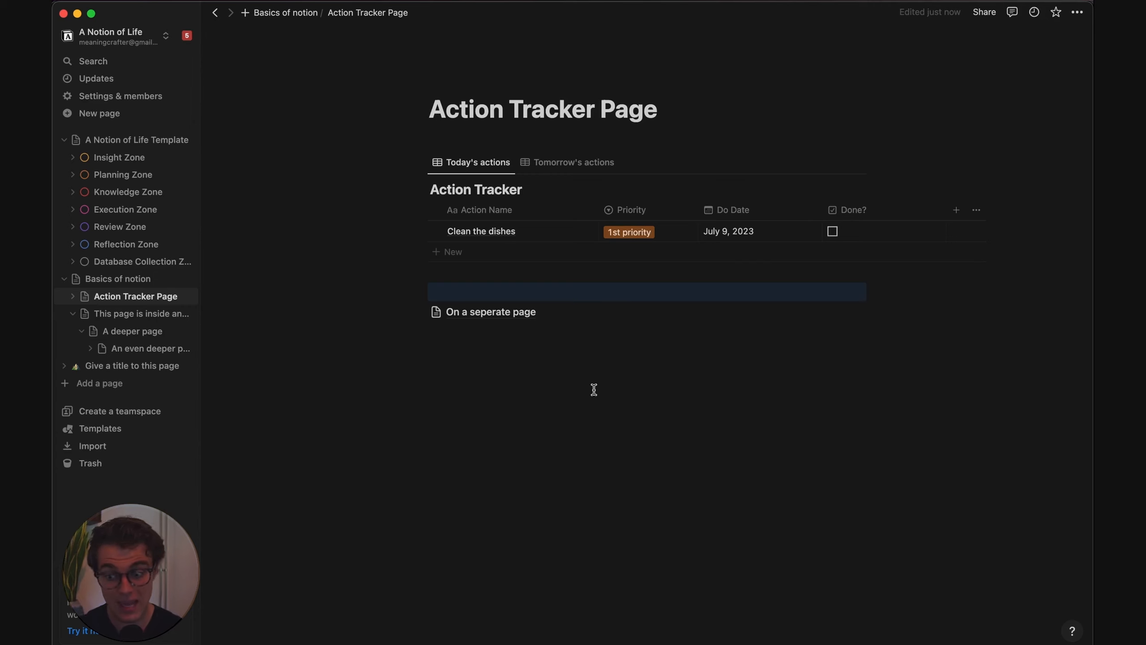
{"action": "left_click", "coordinate": [470, 485]}
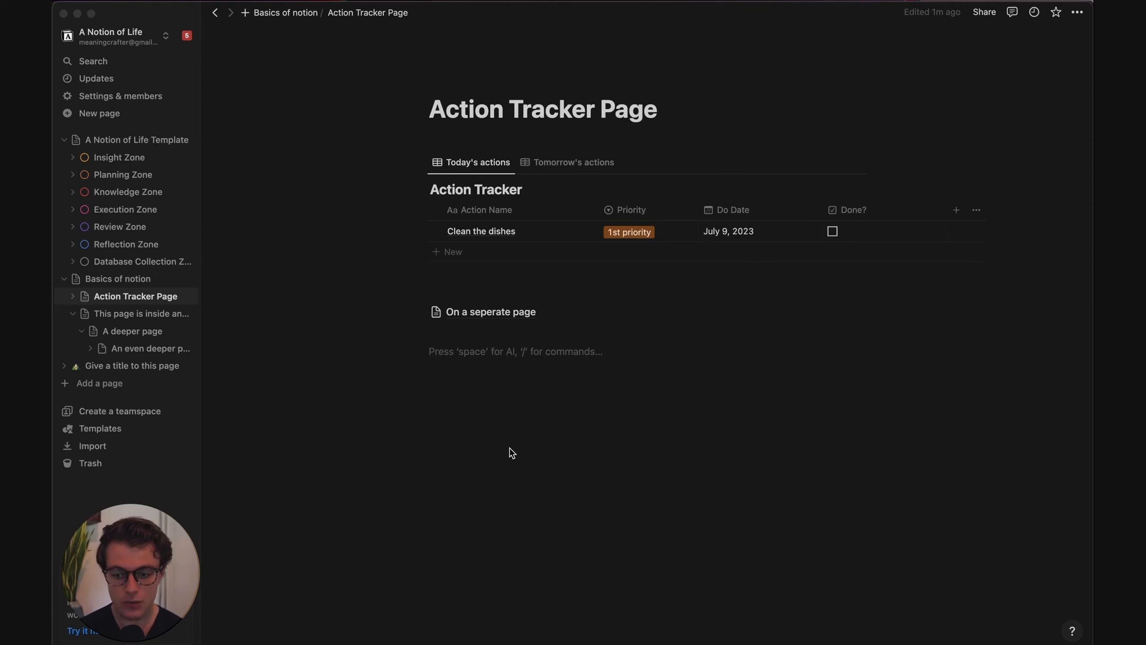
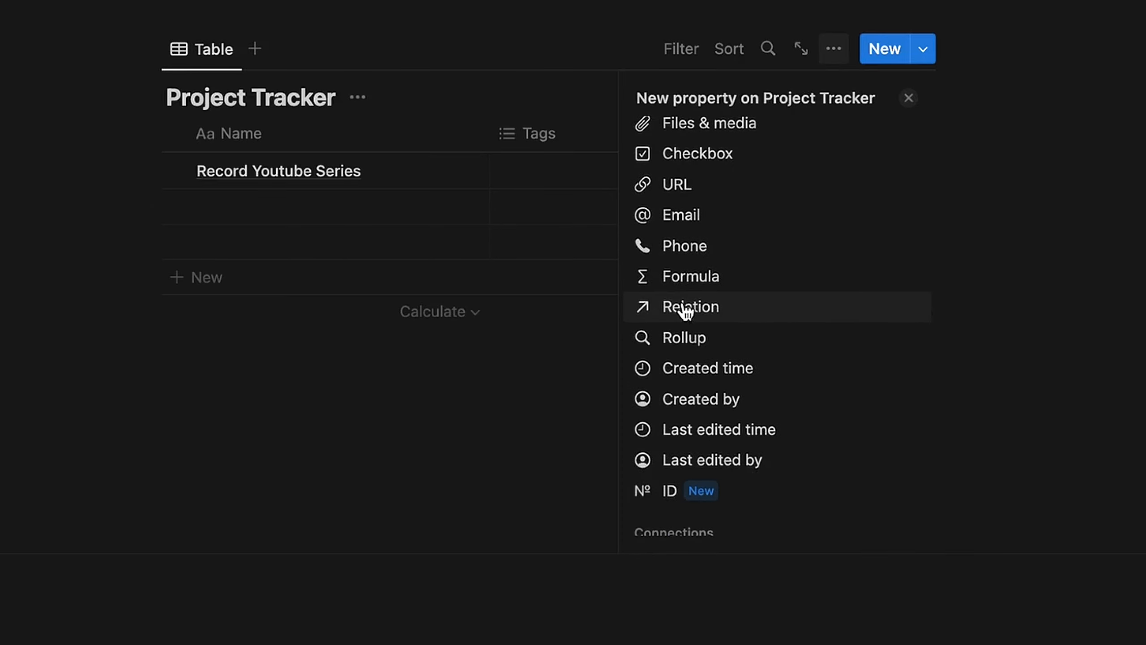
Add a relation property to Project Tracker linked to the Action Tracker on this page, and show it on Action Tracker as well
{"action": "left_click", "coordinate": [702, 312]}
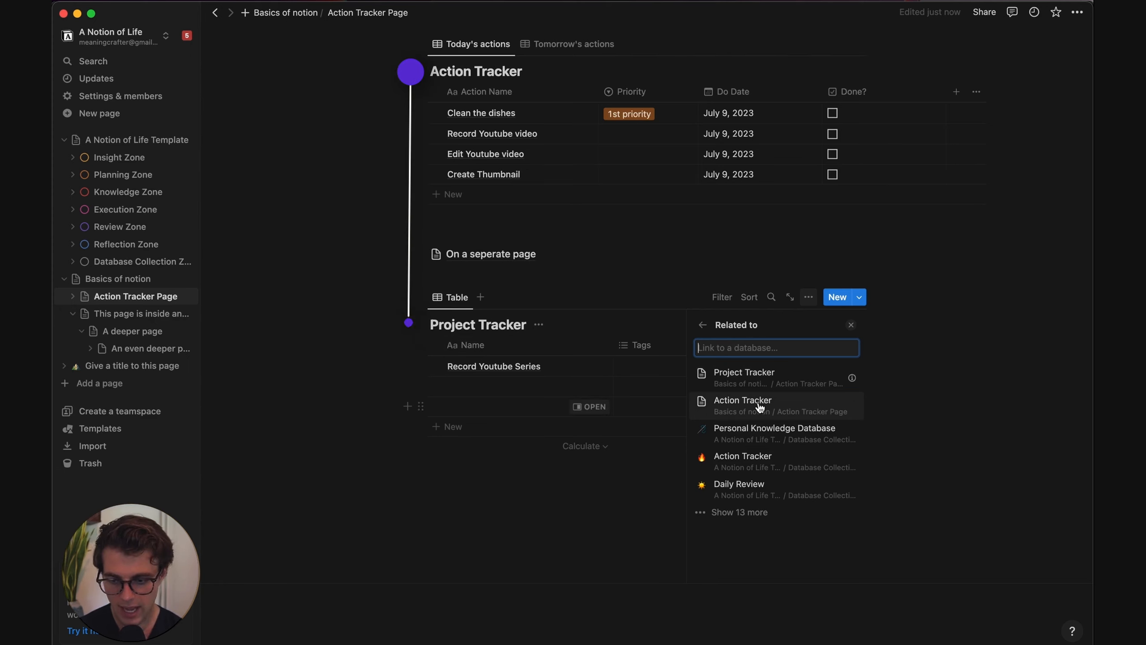
{"action": "left_click", "coordinate": [779, 406]}
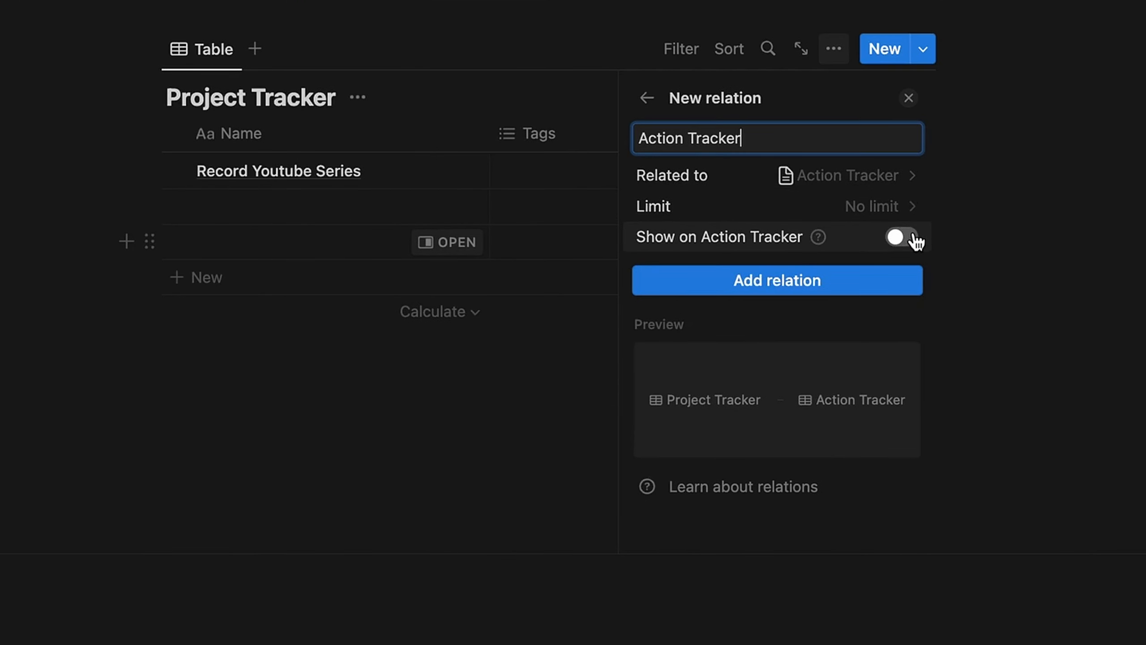
{"action": "left_click", "coordinate": [912, 243]}
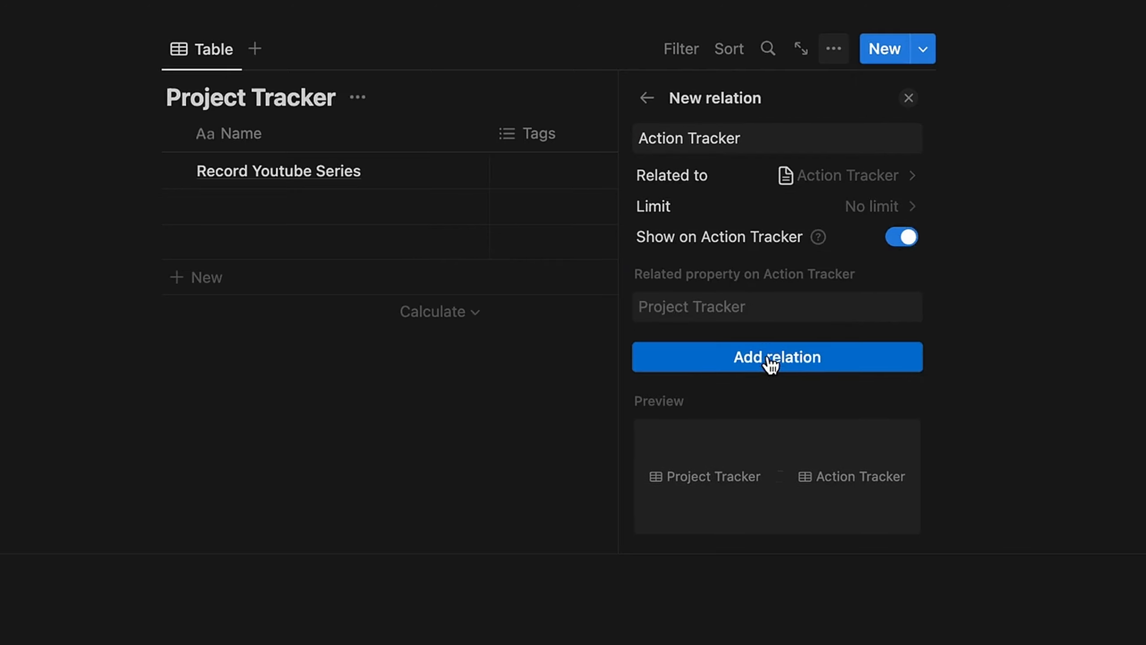
{"action": "left_click", "coordinate": [802, 365]}
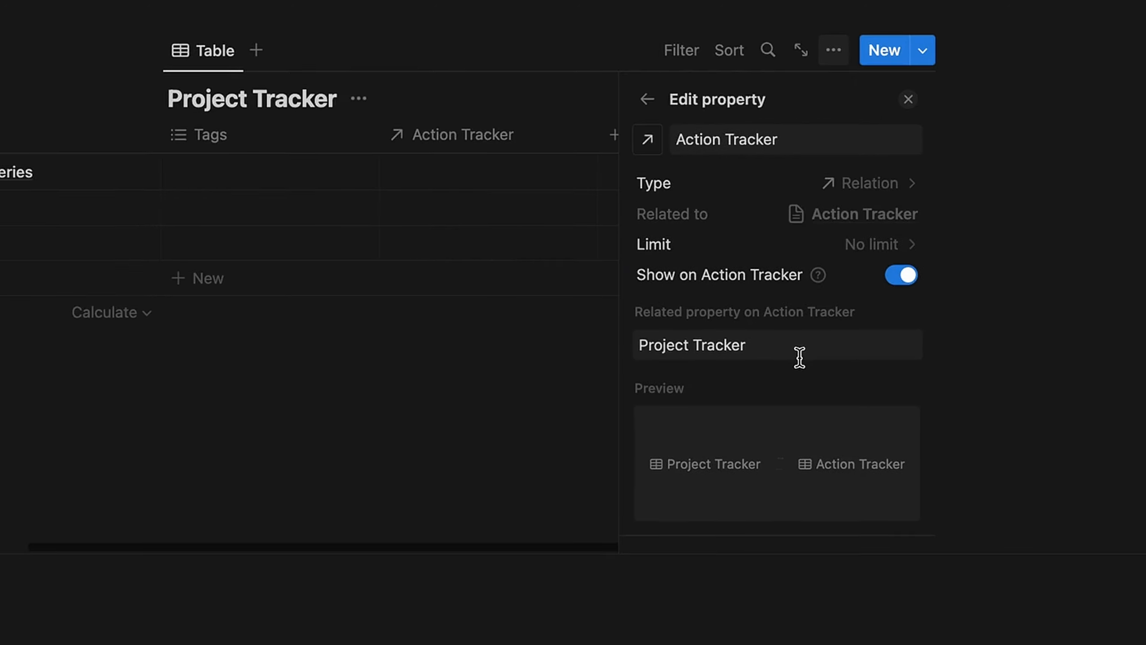
{"action": "left_click", "coordinate": [525, 523]}
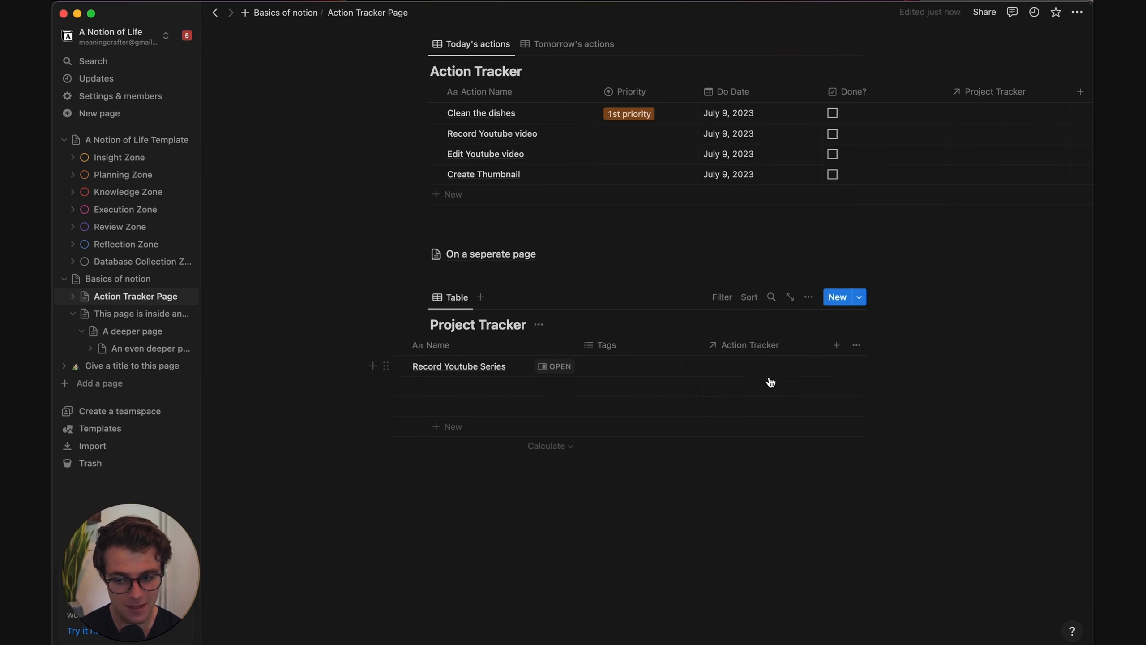
Move the Project Tracker column in the Action Tracker table between Priority and Do Date
{"action": "scroll", "coordinate": [750, 361], "scroll_direction": "up", "scroll_amount": 1}
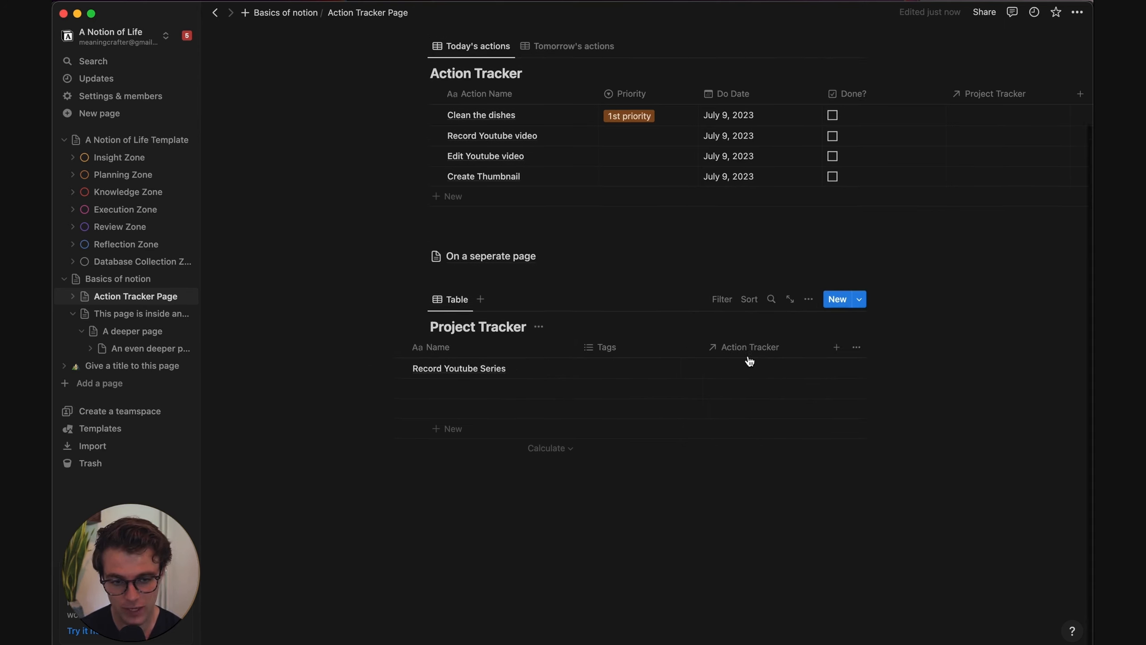
{"action": "scroll", "coordinate": [749, 362], "scroll_direction": "up", "scroll_amount": 2}
{"action": "mouse_move", "coordinate": [751, 350]}
{"action": "left_mouse_down"}
{"action": "mouse_move", "coordinate": [870, 159]}
{"action": "mouse_move", "coordinate": [979, 153]}
{"action": "mouse_move", "coordinate": [882, 135]}
{"action": "mouse_move", "coordinate": [747, 137]}
{"action": "left_mouse_up"}
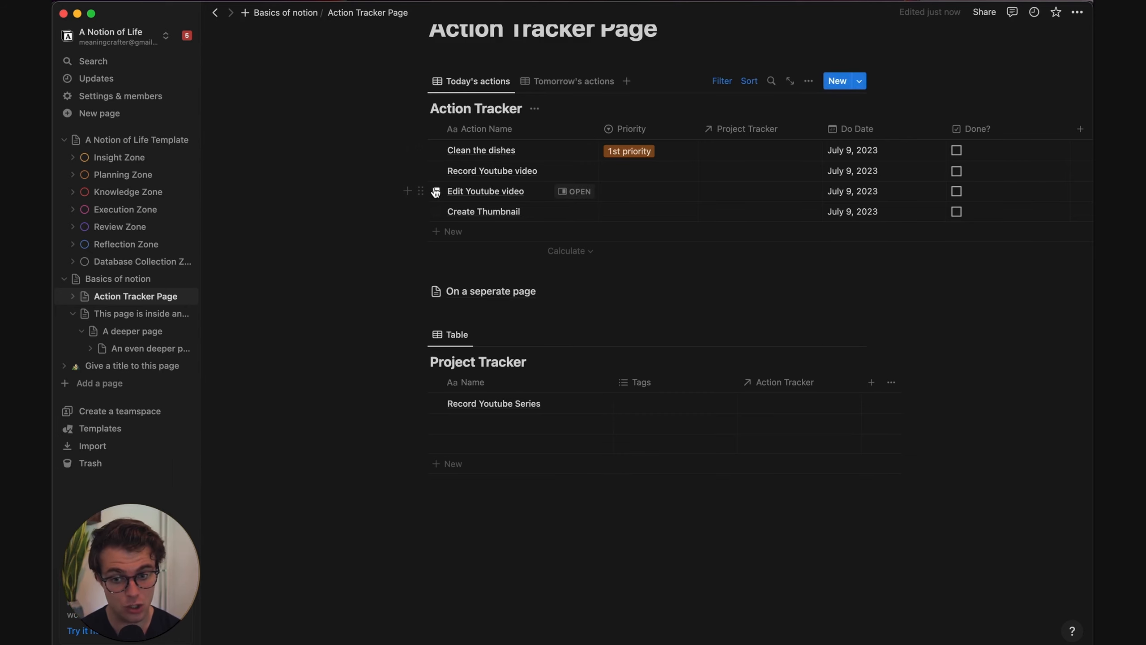
{"action": "left_click", "coordinate": [795, 404]}
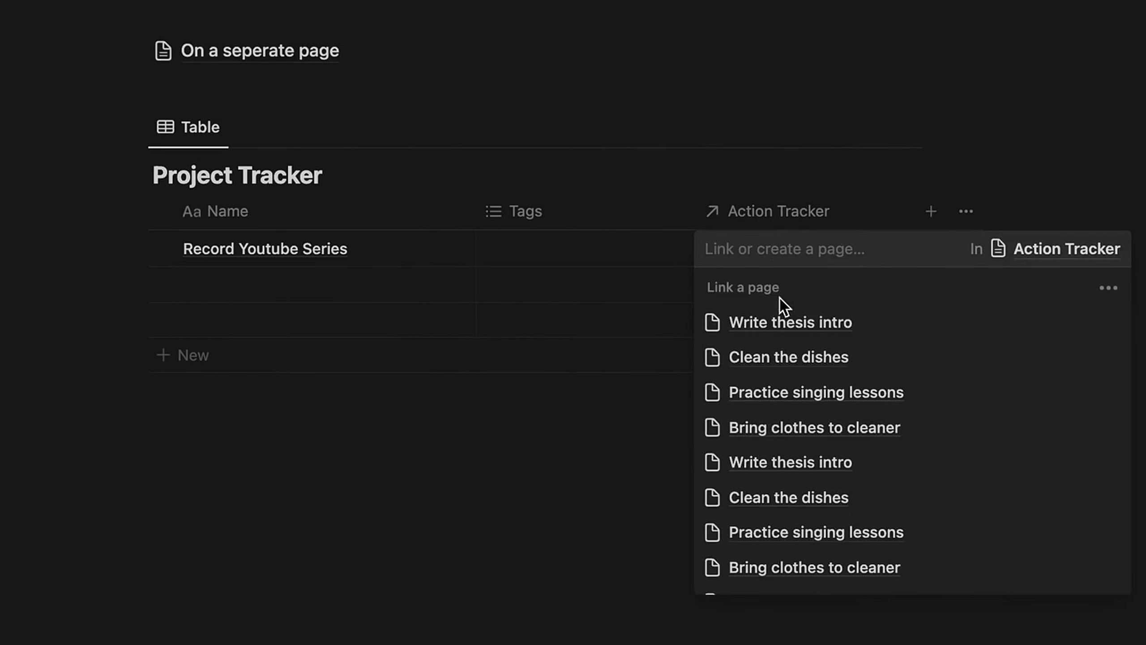
{"action": "scroll", "coordinate": [788, 354], "scroll_direction": "down", "scroll_amount": 10}
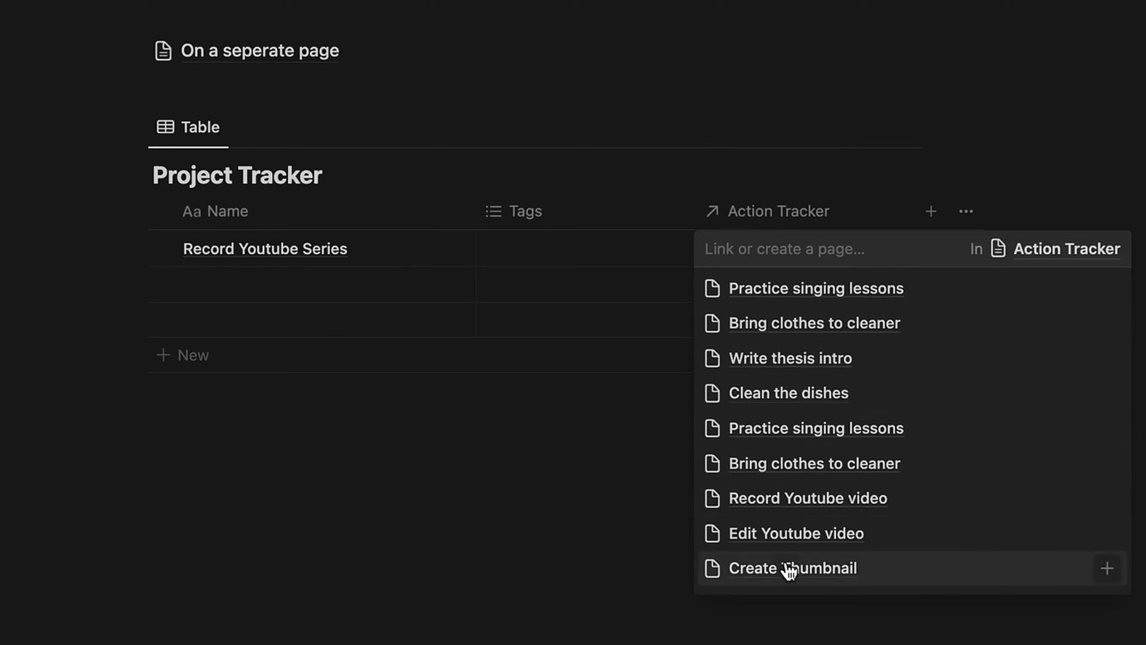
{"action": "scroll", "coordinate": [785, 391], "scroll_direction": "up", "scroll_amount": 10}
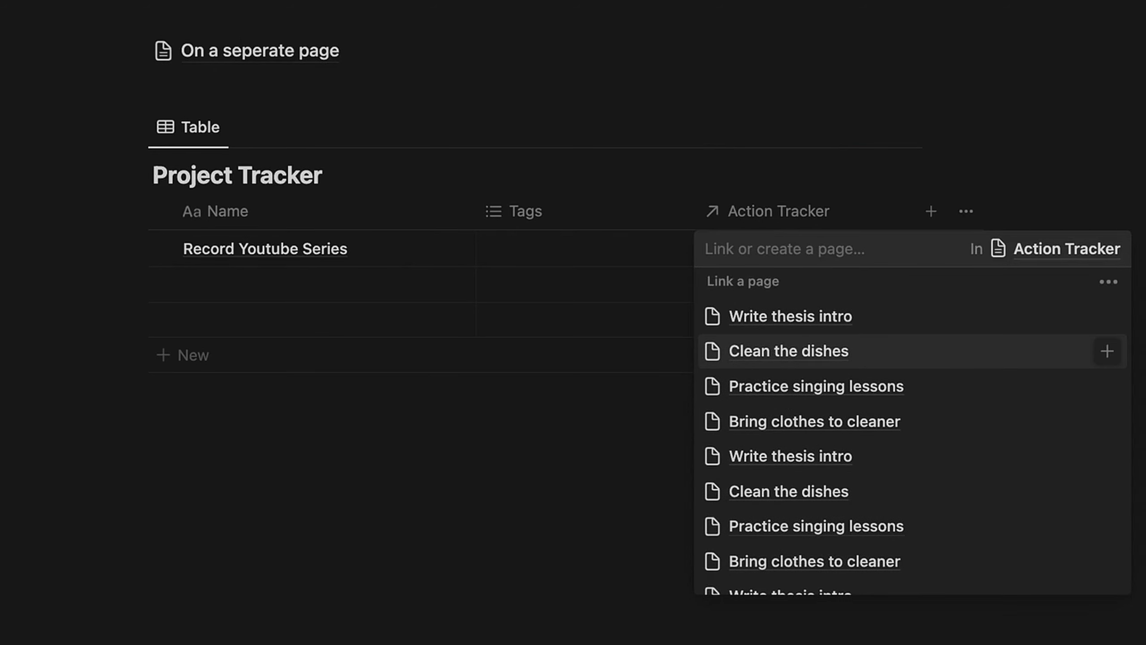
{"action": "scroll", "coordinate": [859, 387], "scroll_direction": "up", "scroll_amount": 1}
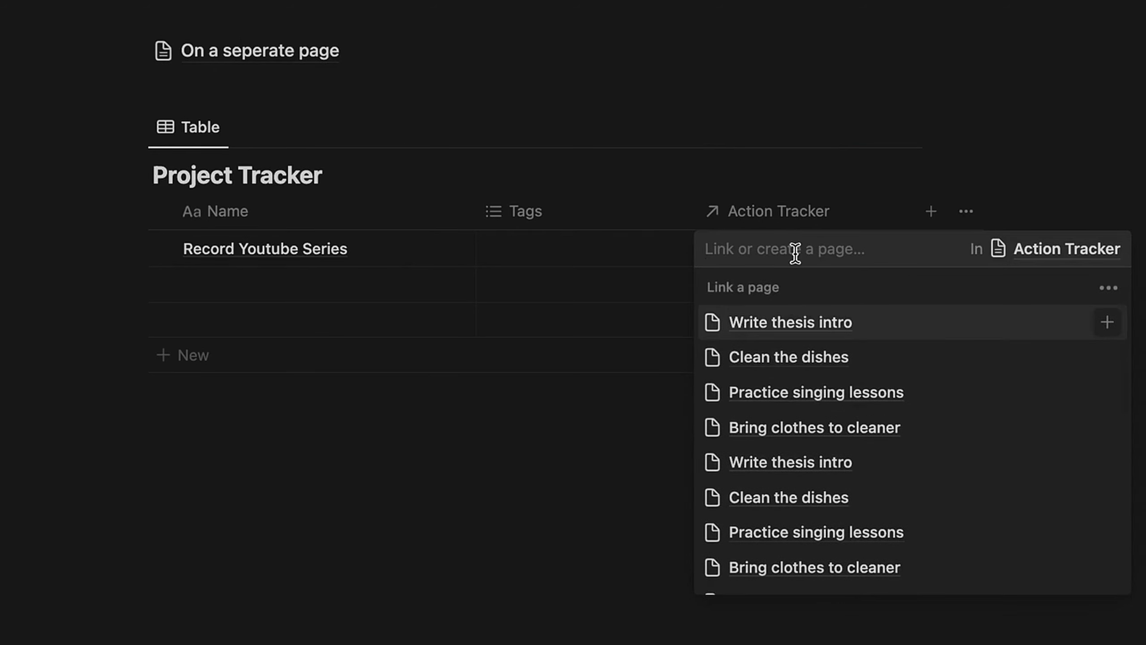
{"action": "key", "text": "Escape"}
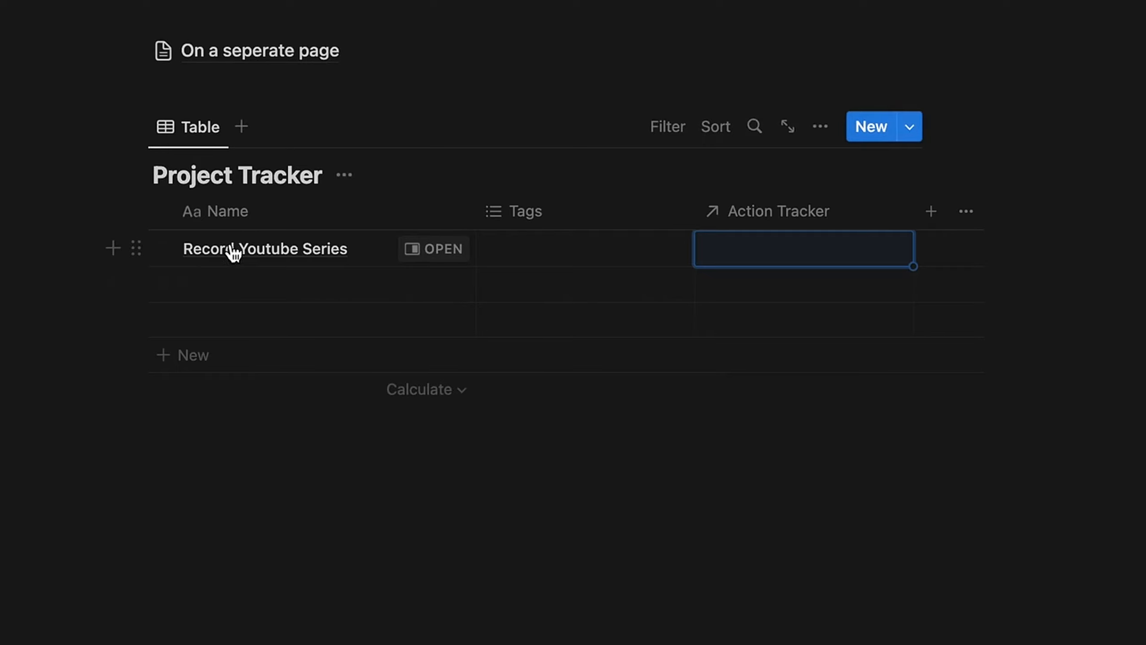
Link the "Edit Youtube video" and "Record Youtube video" actions to the "Record Youtube Series" project
{"action": "left_click", "coordinate": [807, 250]}
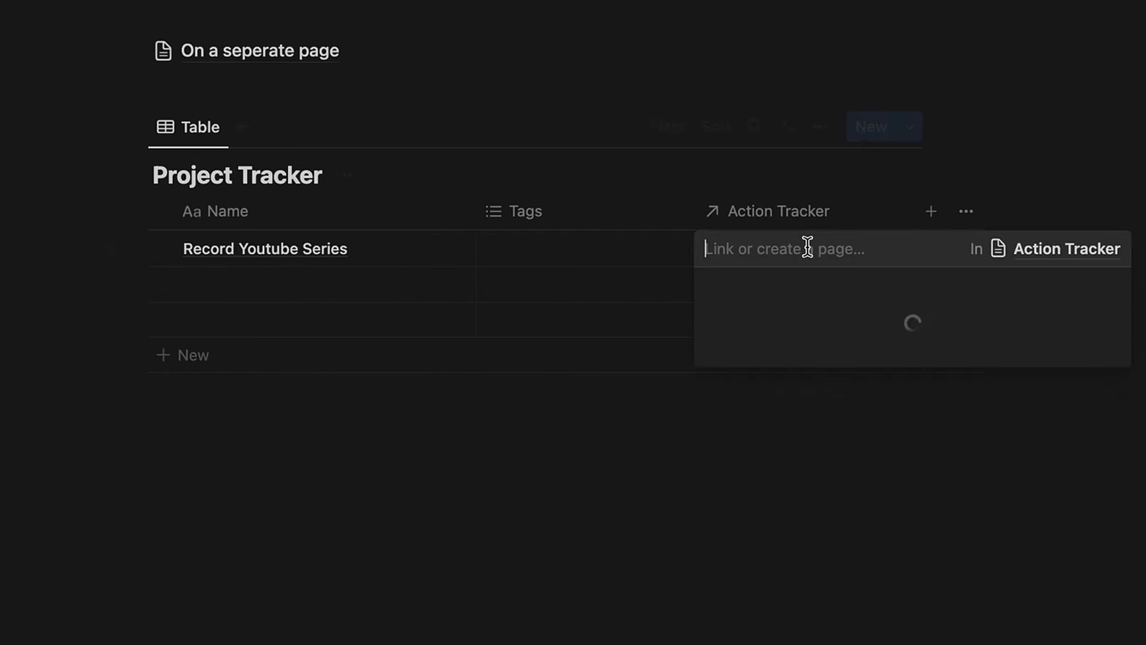
{"action": "type", "text": "edit yout"}
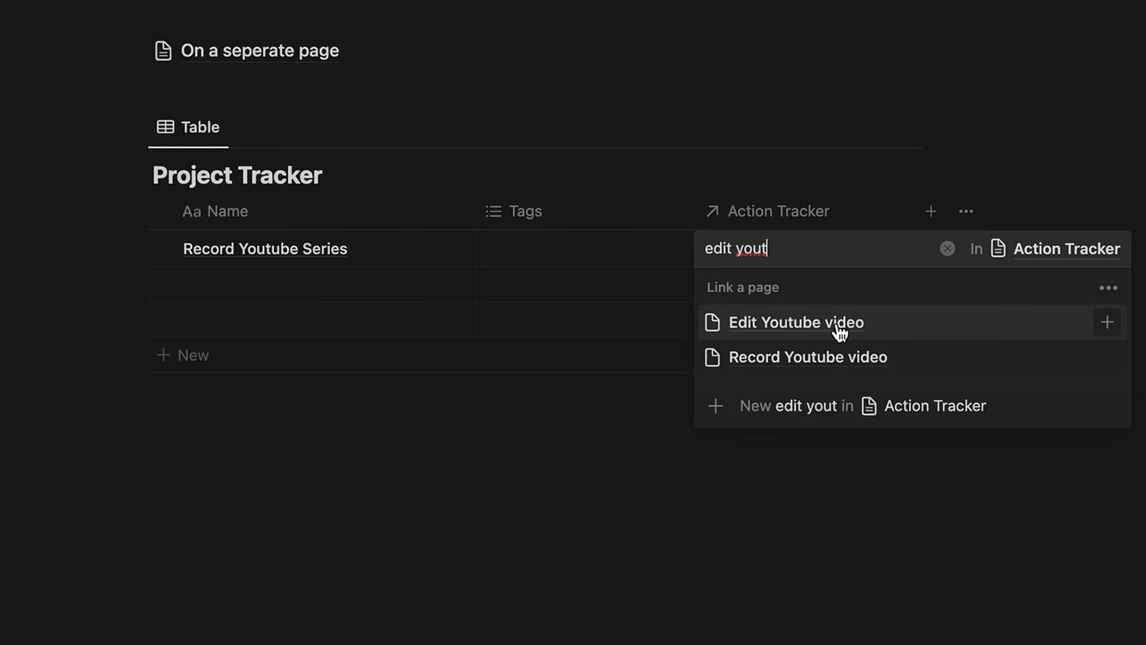
{"action": "left_click", "coordinate": [824, 334]}
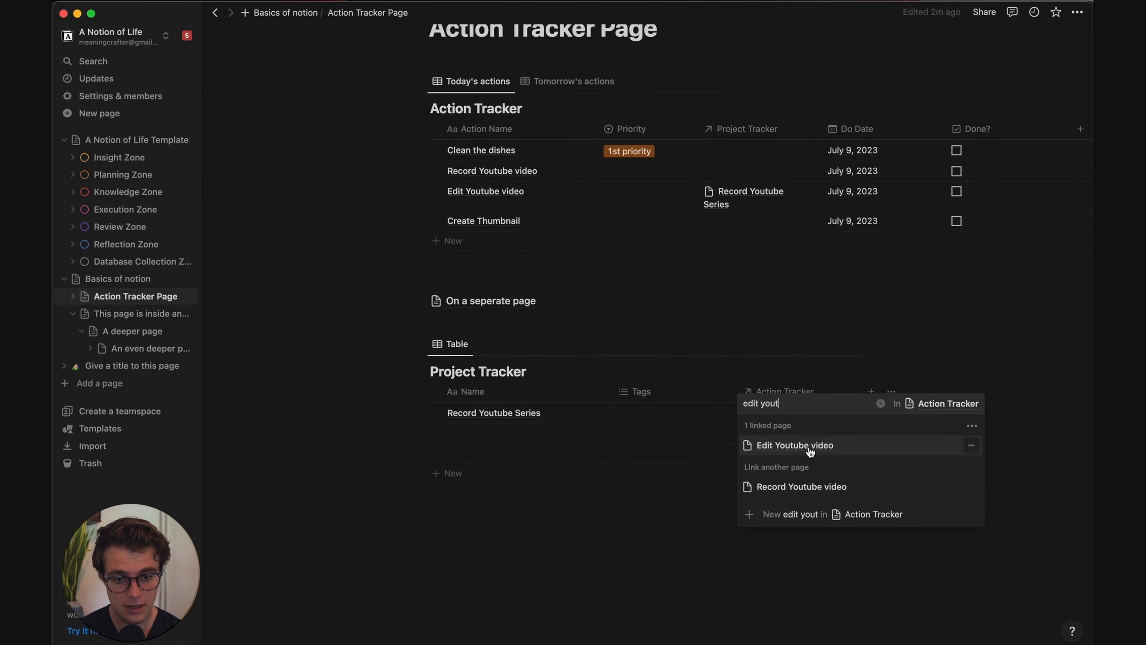
{"action": "left_click", "coordinate": [794, 488]}
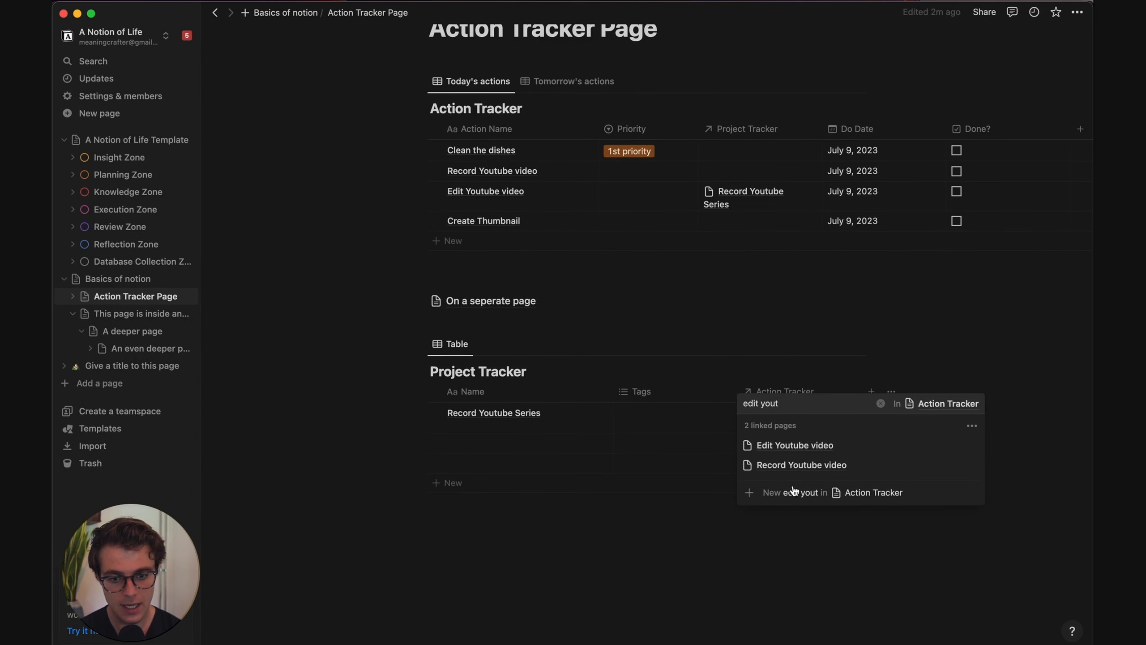
{"action": "left_click", "coordinate": [662, 566]}
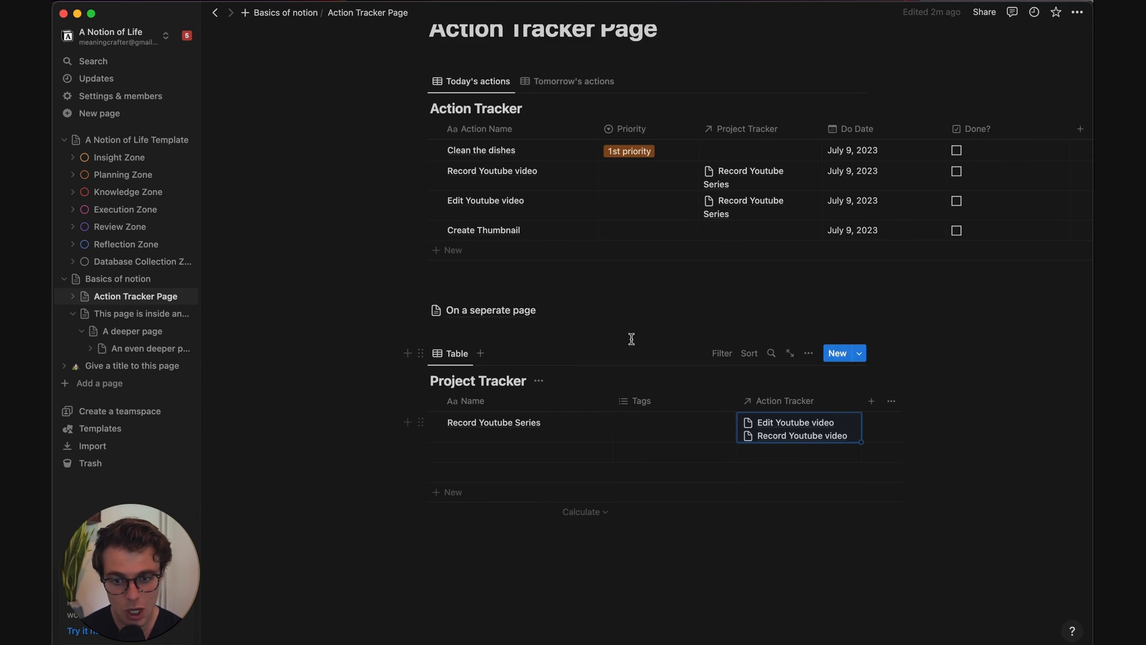
Create a table view of the Action Tracker named "Project Related Actions"
{"action": "scroll", "coordinate": [629, 336], "scroll_direction": "up", "scroll_amount": 2}
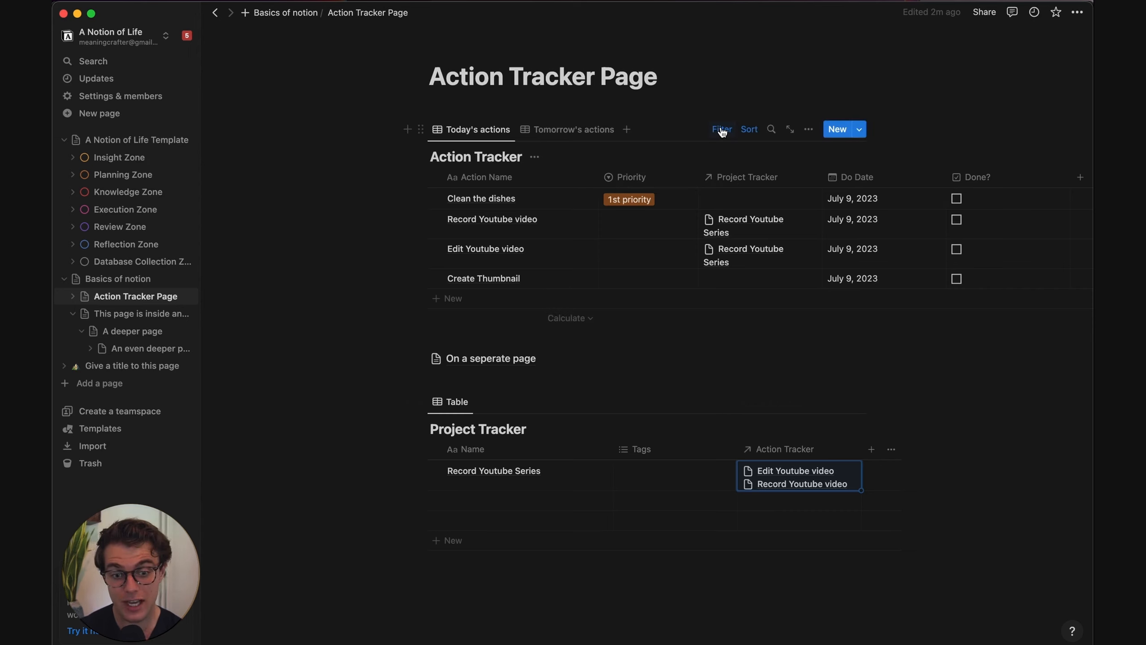
{"action": "left_click", "coordinate": [628, 133]}
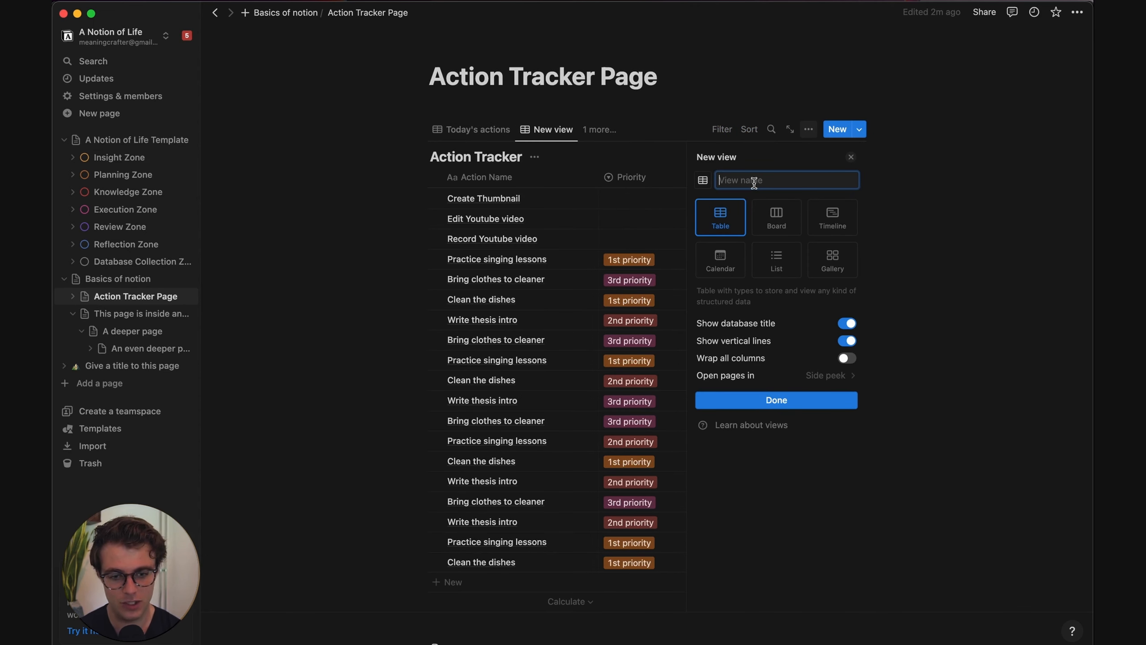
{"action": "type", "text": "Project Related Actions"}
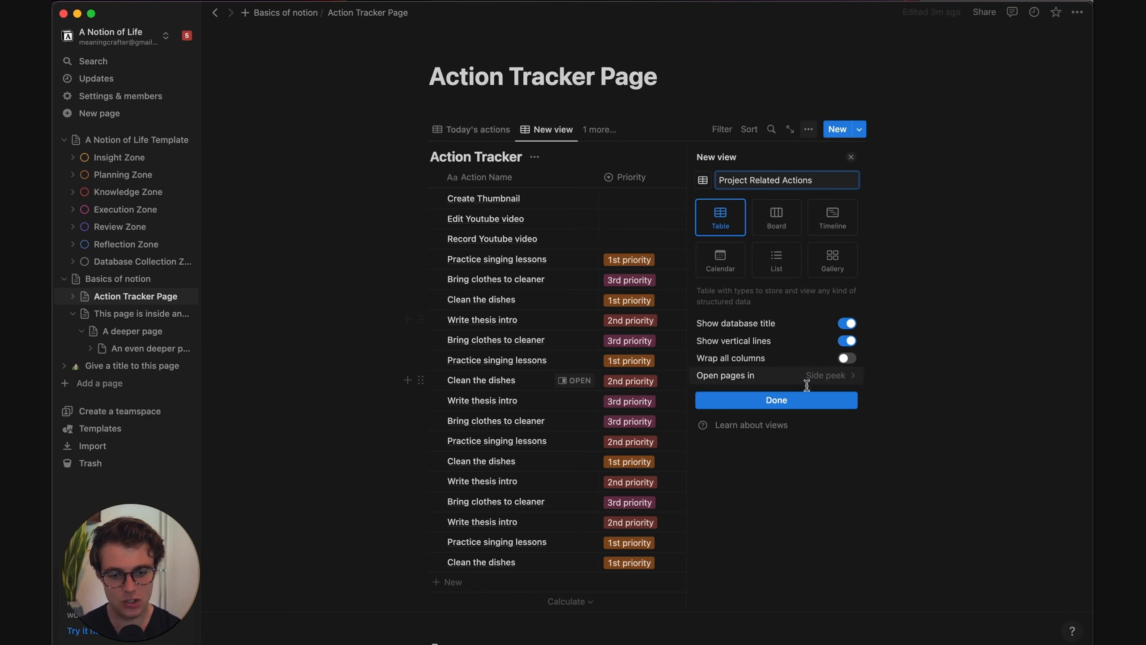
{"action": "left_click", "coordinate": [774, 400]}
{"action": "left_click", "coordinate": [708, 98]}
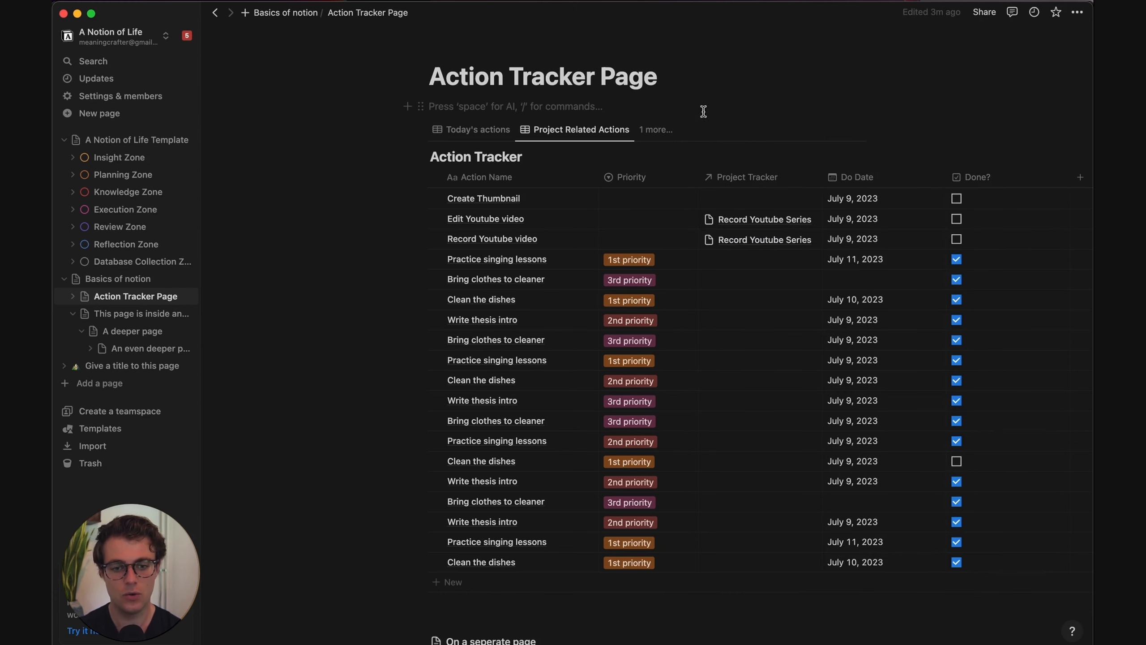
Filter the Project Related Actions view to actions whose Project Tracker contains "Record Youtube Series"
{"action": "left_click", "coordinate": [722, 130]}
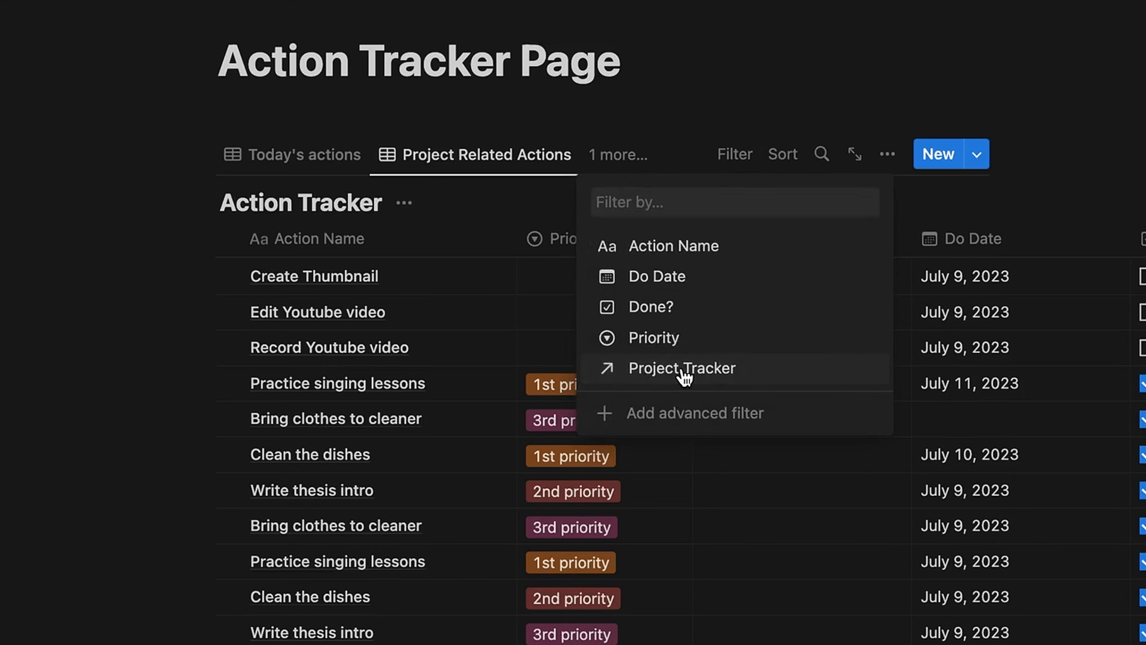
{"action": "left_click", "coordinate": [697, 373]}
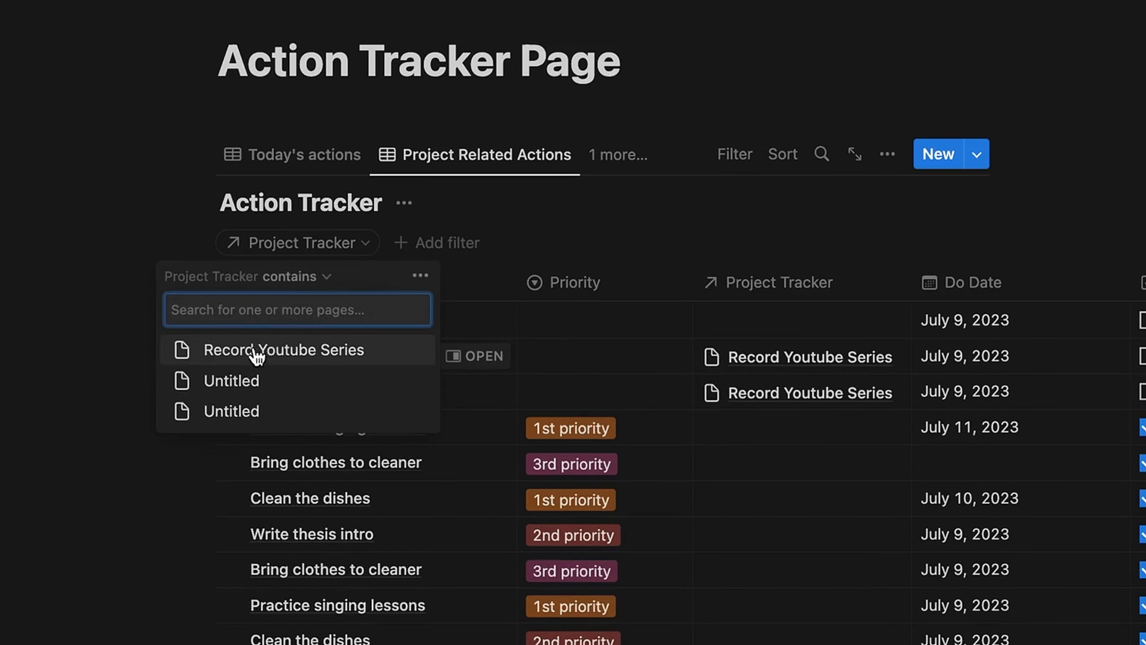
{"action": "left_click", "coordinate": [284, 356]}
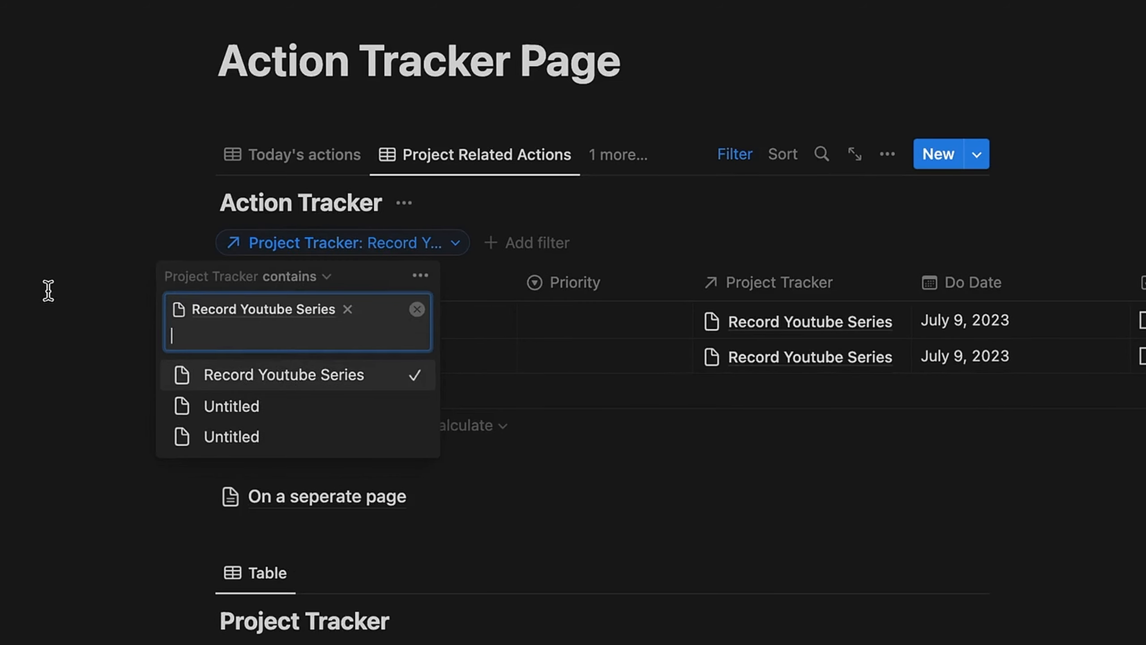
{"action": "left_click", "coordinate": [49, 290]}
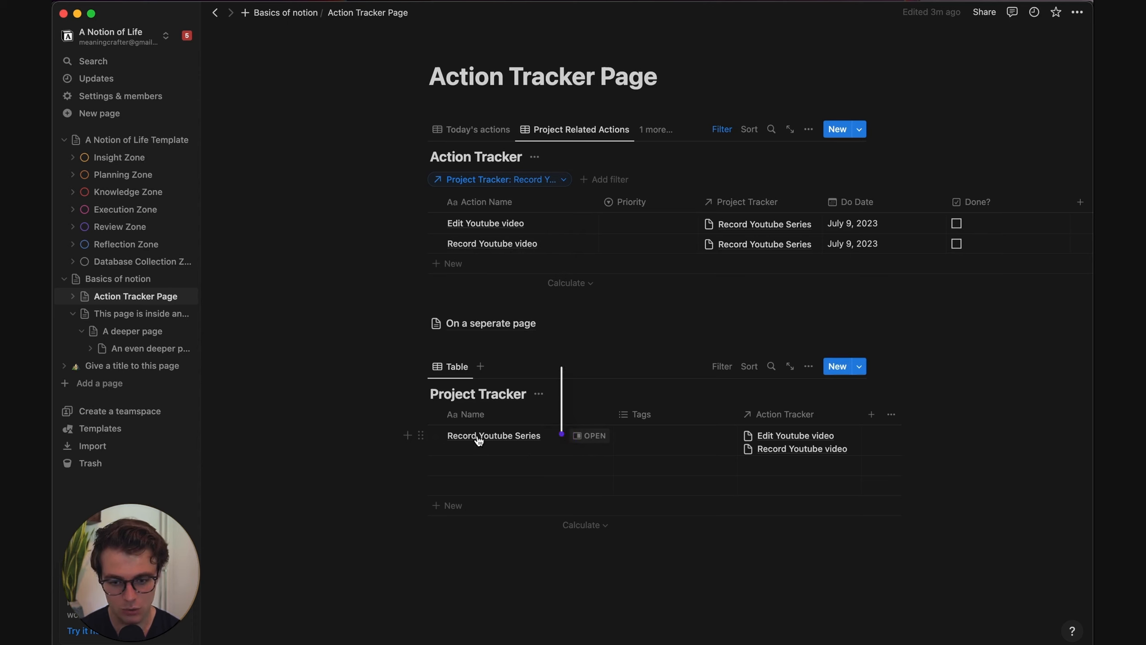
Insert two blank lines between the "On a seperate page" subpage and the Project Tracker table
{"action": "left_click", "coordinate": [446, 346]}
{"action": "key", "text": "Return"}
{"action": "key", "text": "Return"}
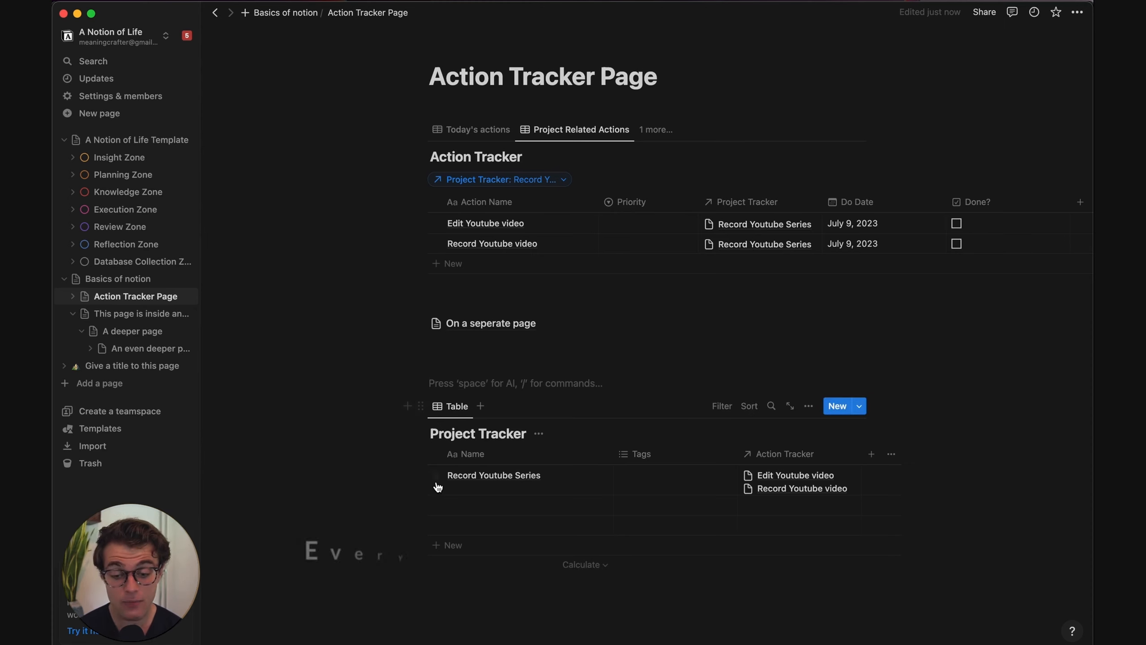
View the "Record Youtube Series" project page with its linked actions and empty body in side peek, and close it
{"action": "scroll", "coordinate": [434, 487], "scroll_direction": "down", "scroll_amount": 1}
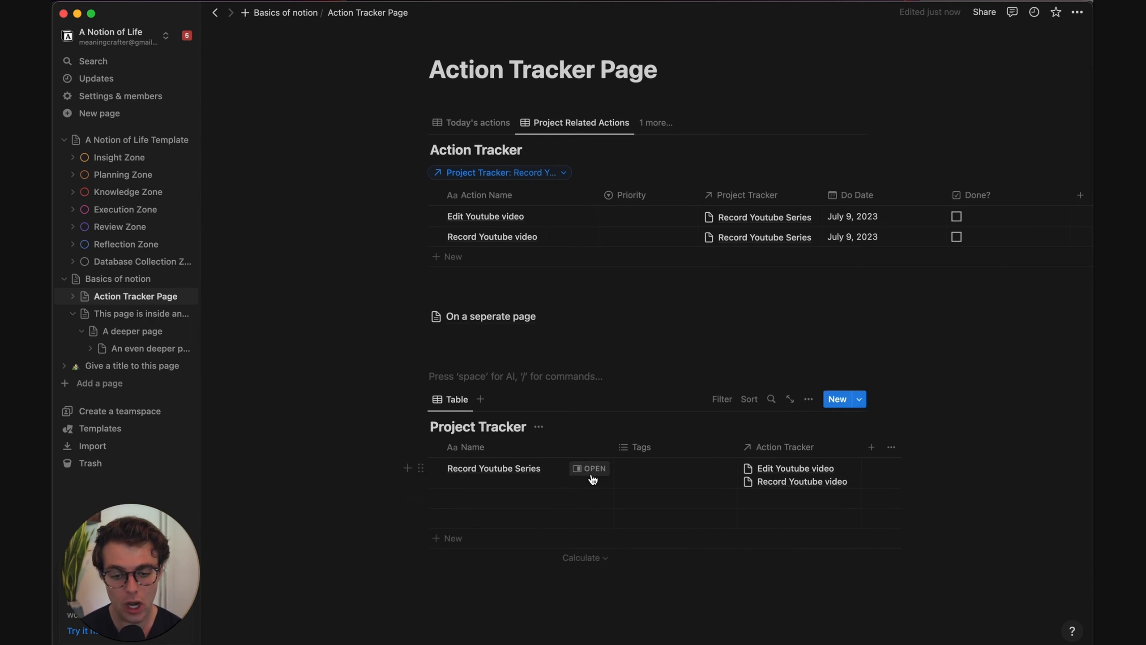
{"action": "left_click", "coordinate": [592, 469]}
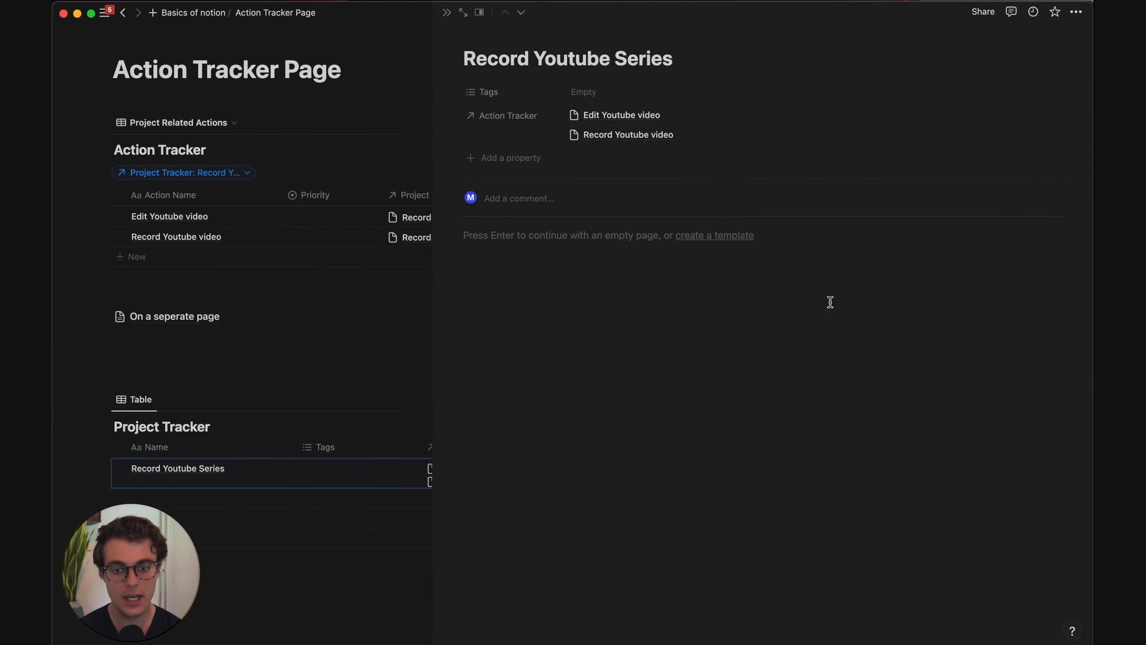
{"action": "key", "text": "Return"}
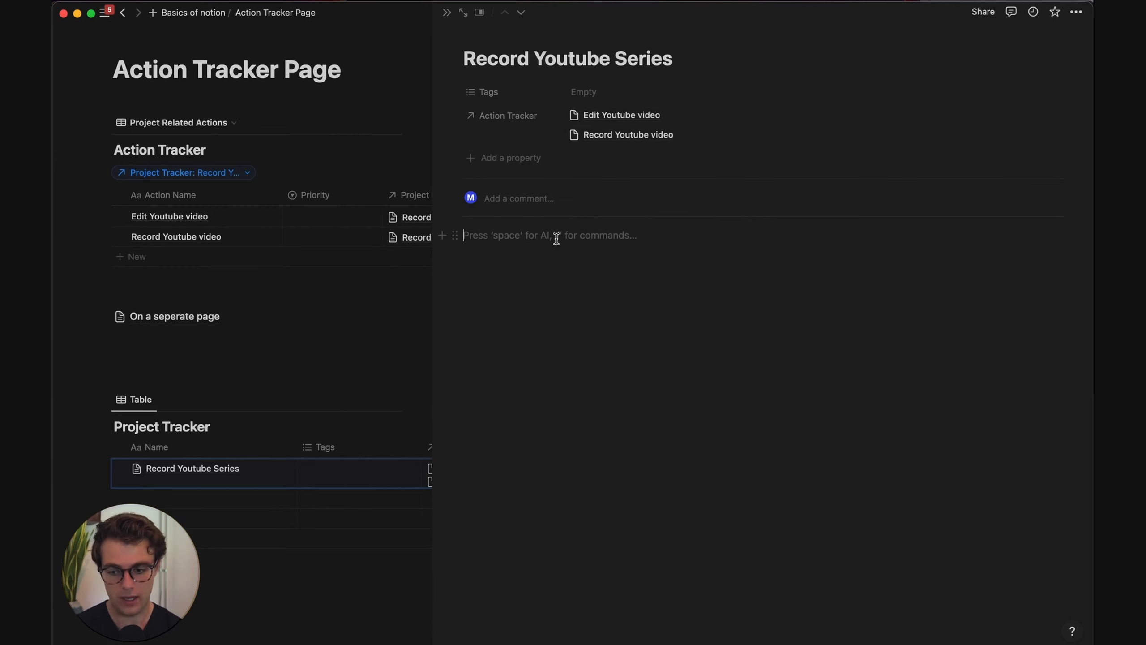
{"action": "key", "text": "Escape"}
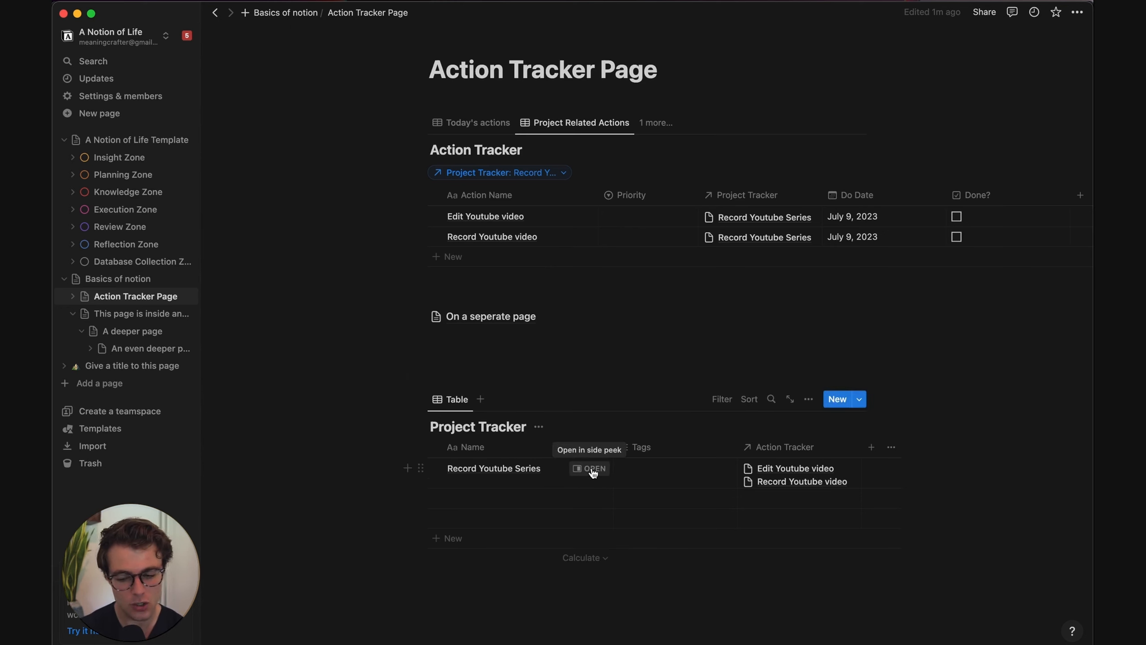
{"action": "left_click", "coordinate": [590, 468]}
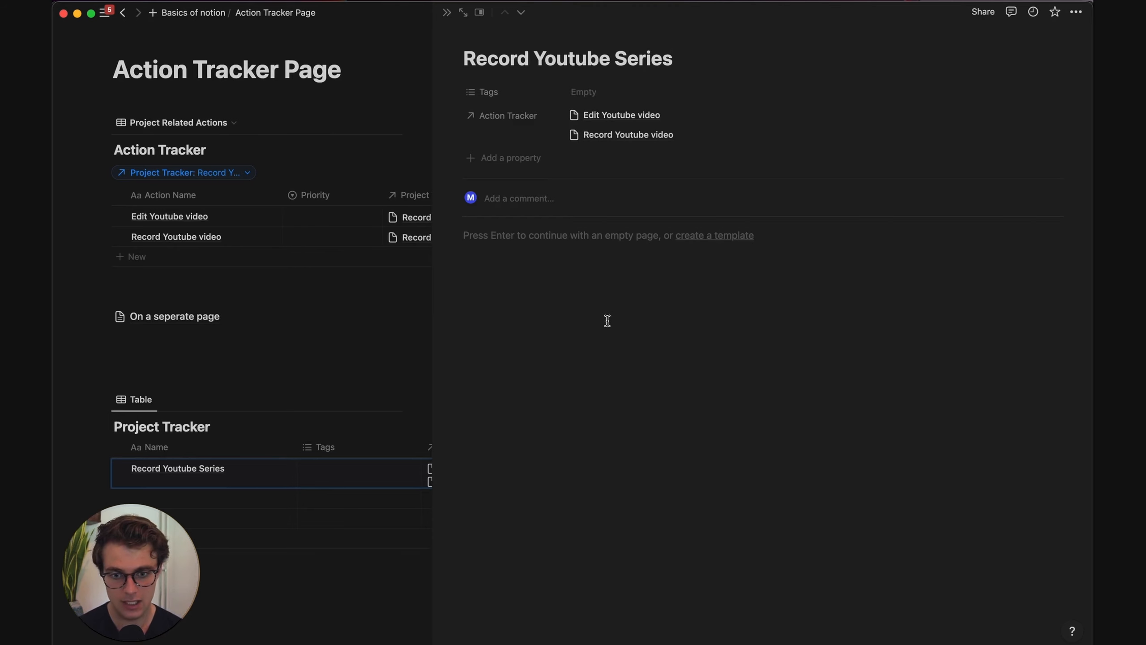
{"action": "key", "text": "Escape"}
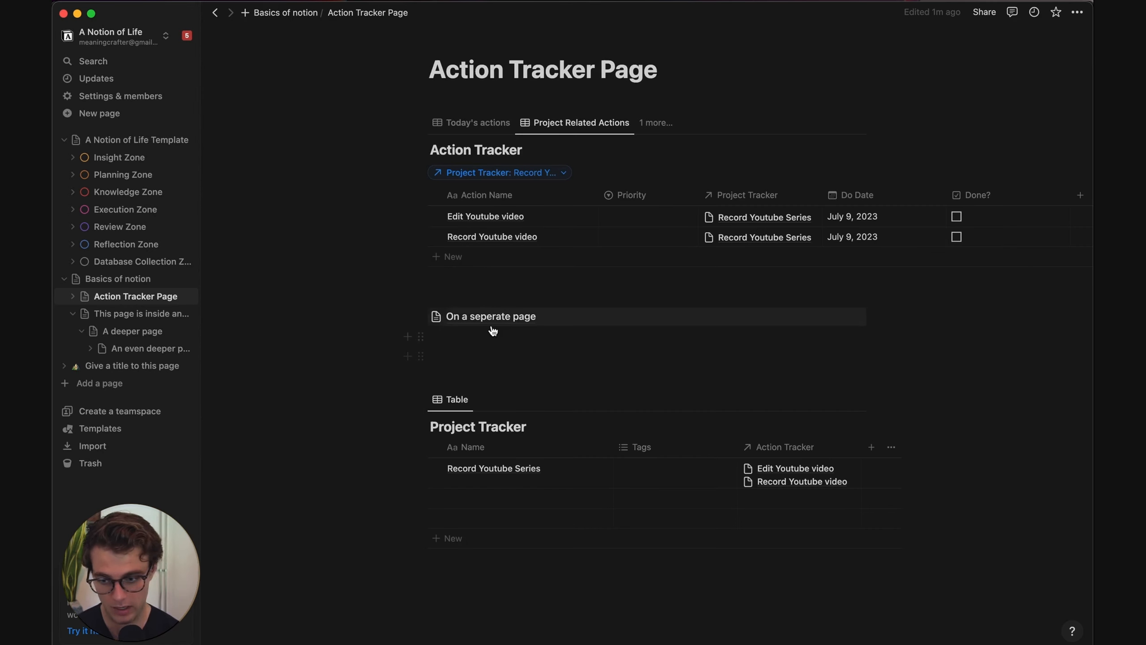
Go to the "Basics of notion" page and switch the appearance to light mode
{"action": "left_click", "coordinate": [118, 282]}
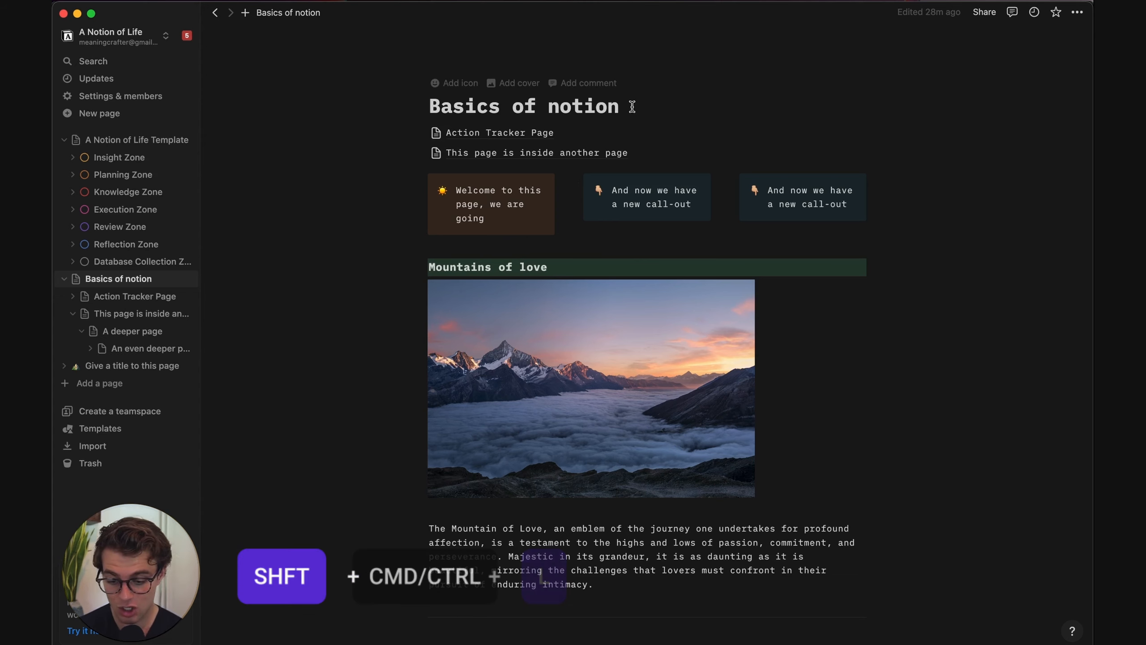
{"action": "key", "text": "super+shift+l"}
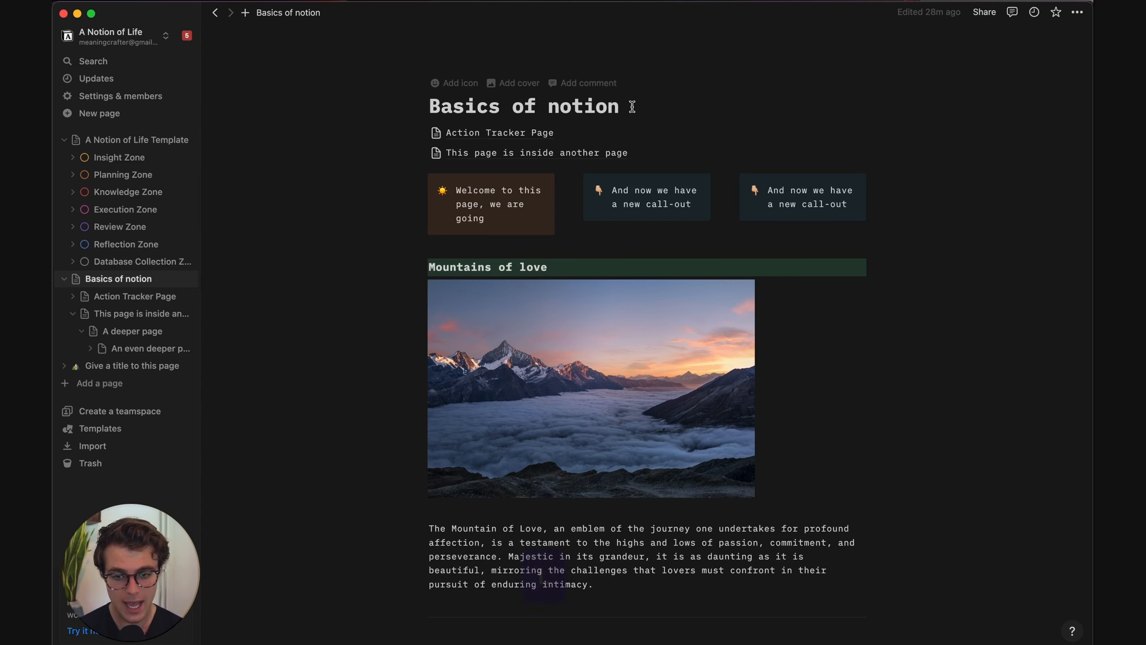
{"action": "key", "text": "super+shift+l"}
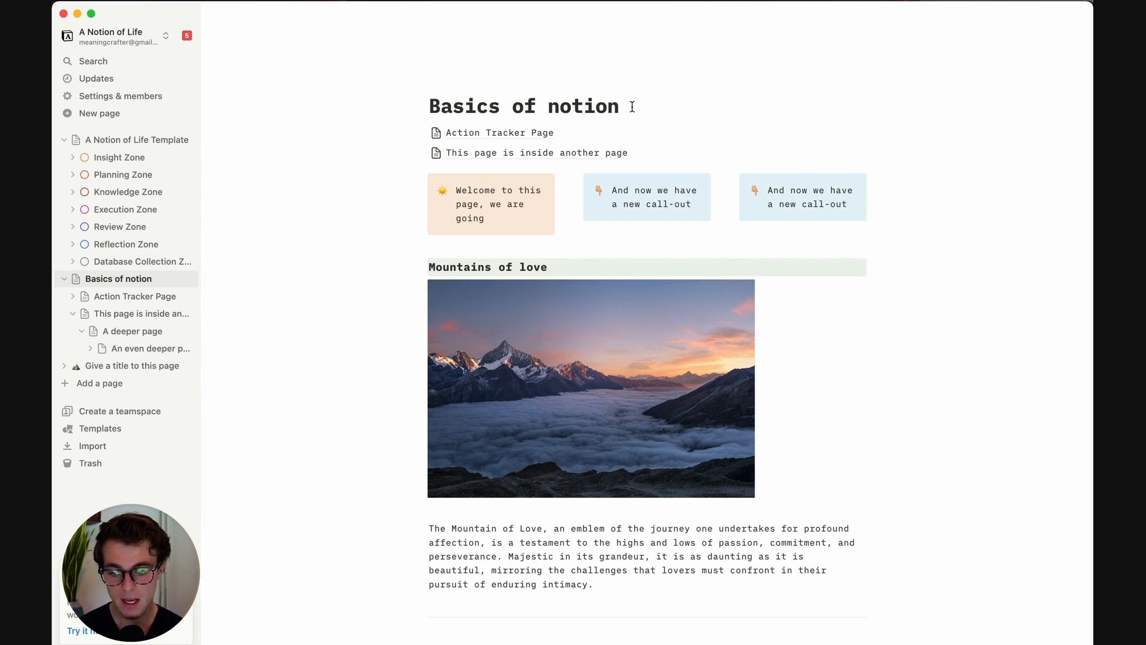
Switch the appearance back to dark mode and open the Action Tracker Page through the workspace search
{"action": "key", "text": "super+shift+l"}
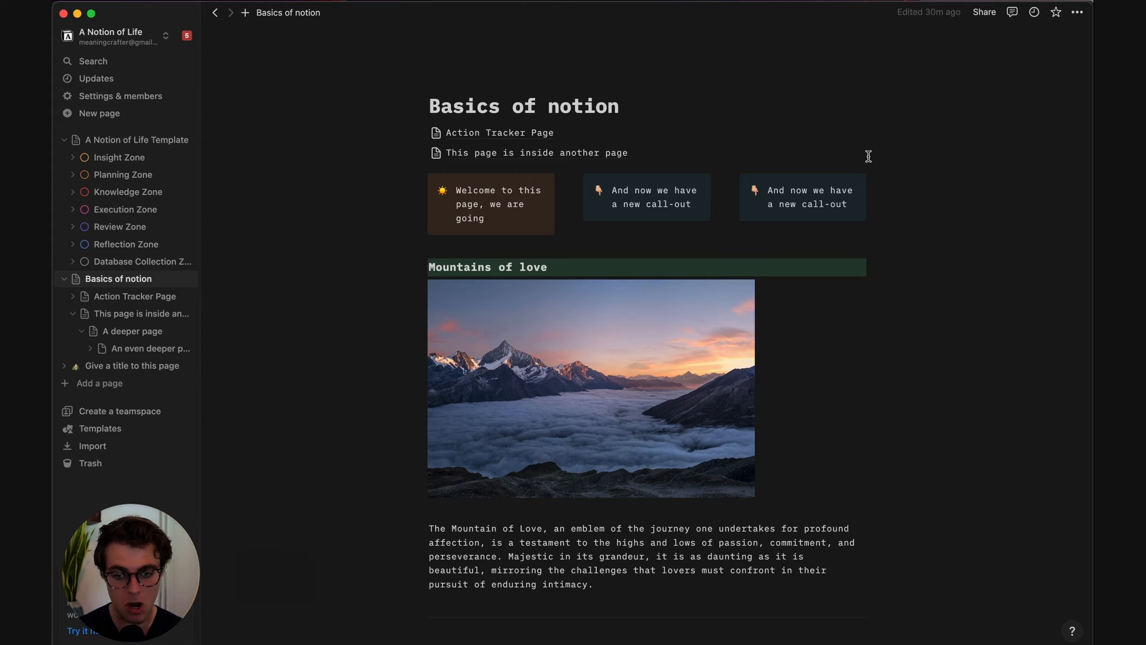
{"action": "key", "text": "super+p"}
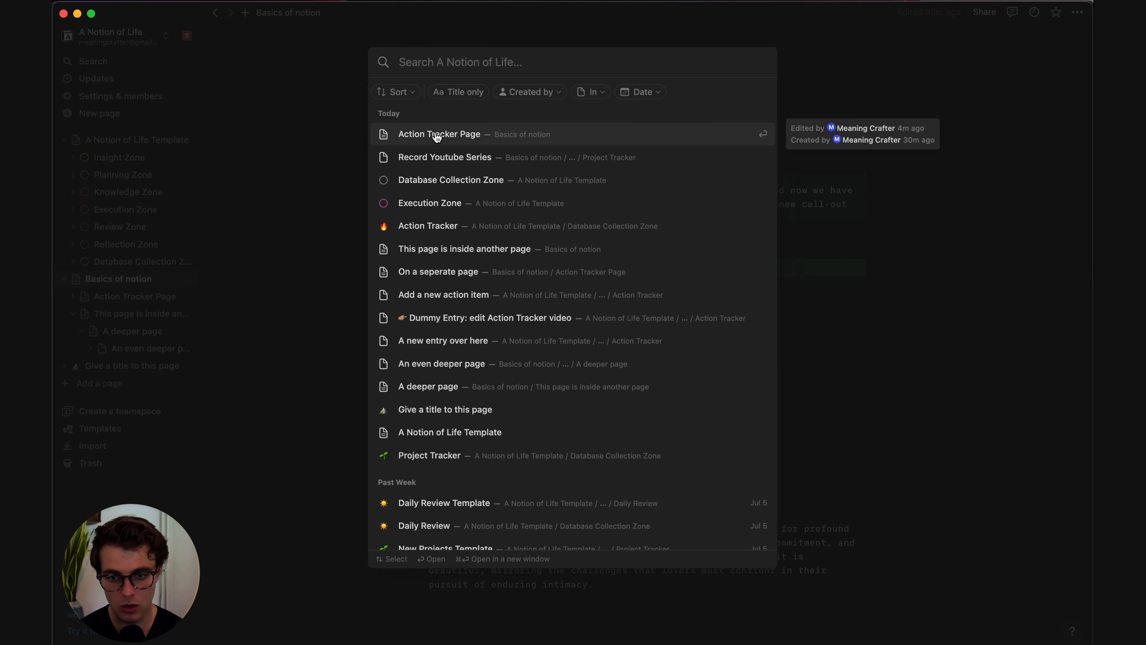
{"action": "left_click", "coordinate": [453, 135]}
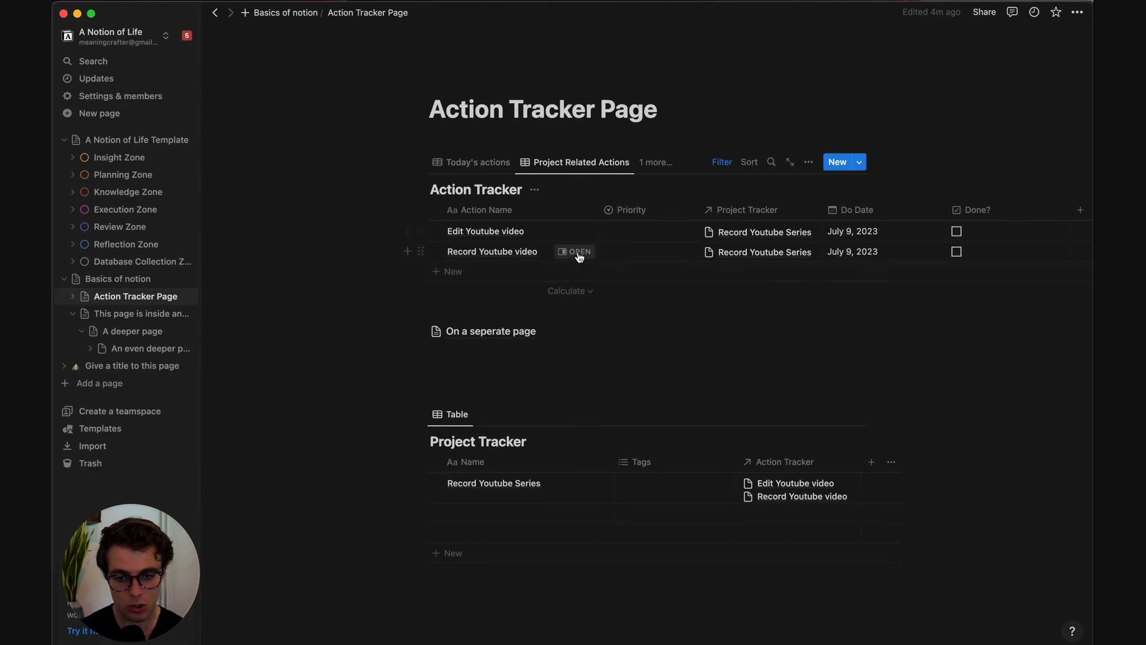
View the "Edit Youtube video" action in side peek and as a full page, and navigate back to "Basics of notion"
{"action": "mouse_move", "coordinate": [581, 239]}
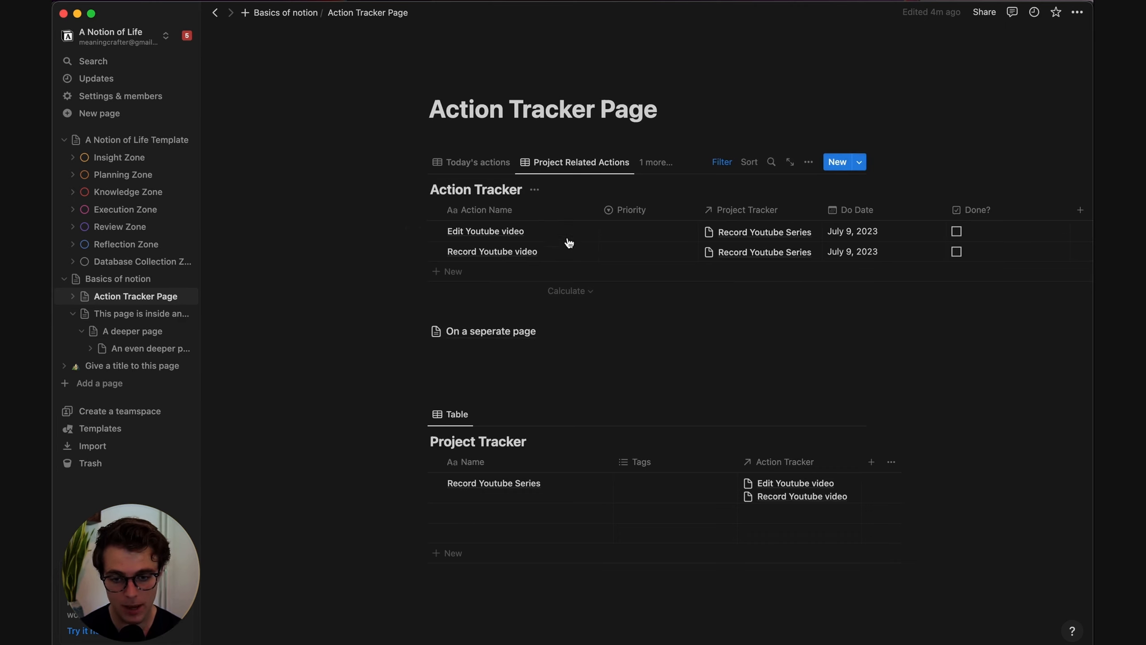
{"action": "left_click", "coordinate": [579, 232]}
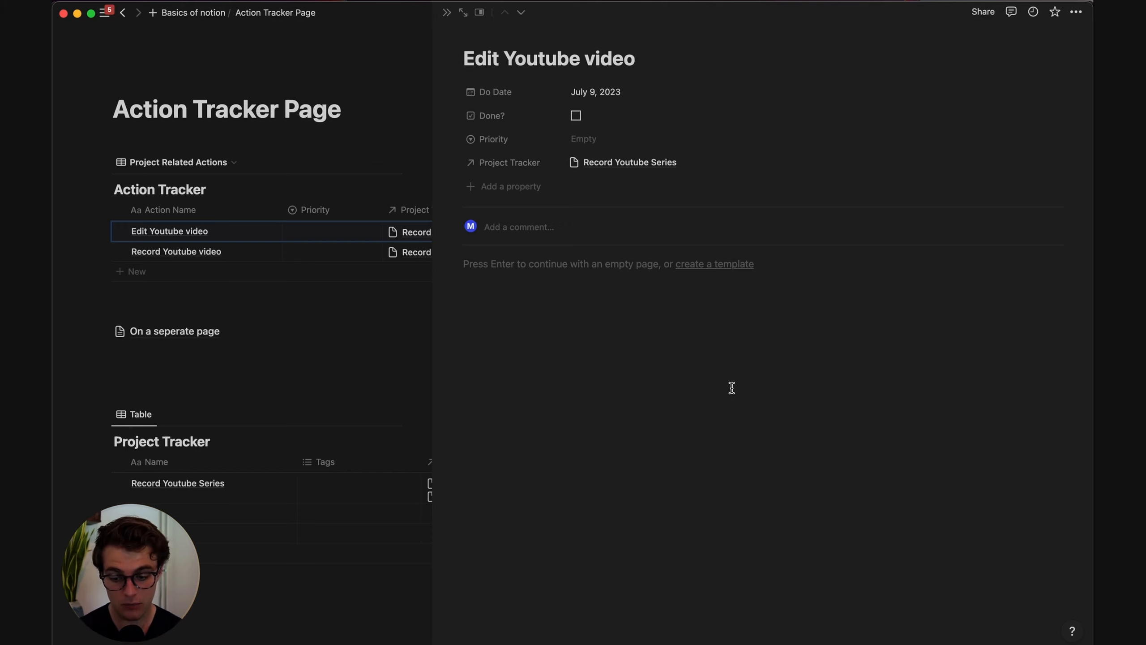
{"action": "key", "text": "super+Return"}
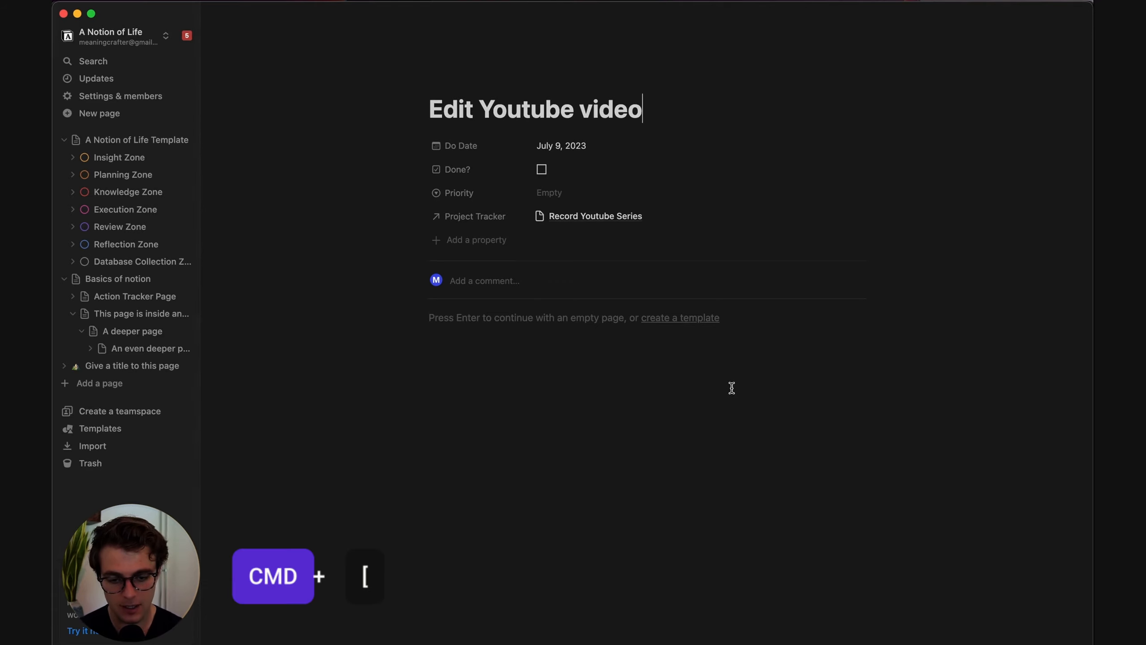
{"action": "key", "text": "super+bracketleft"}
{"action": "key", "text": "super+bracketleft"}
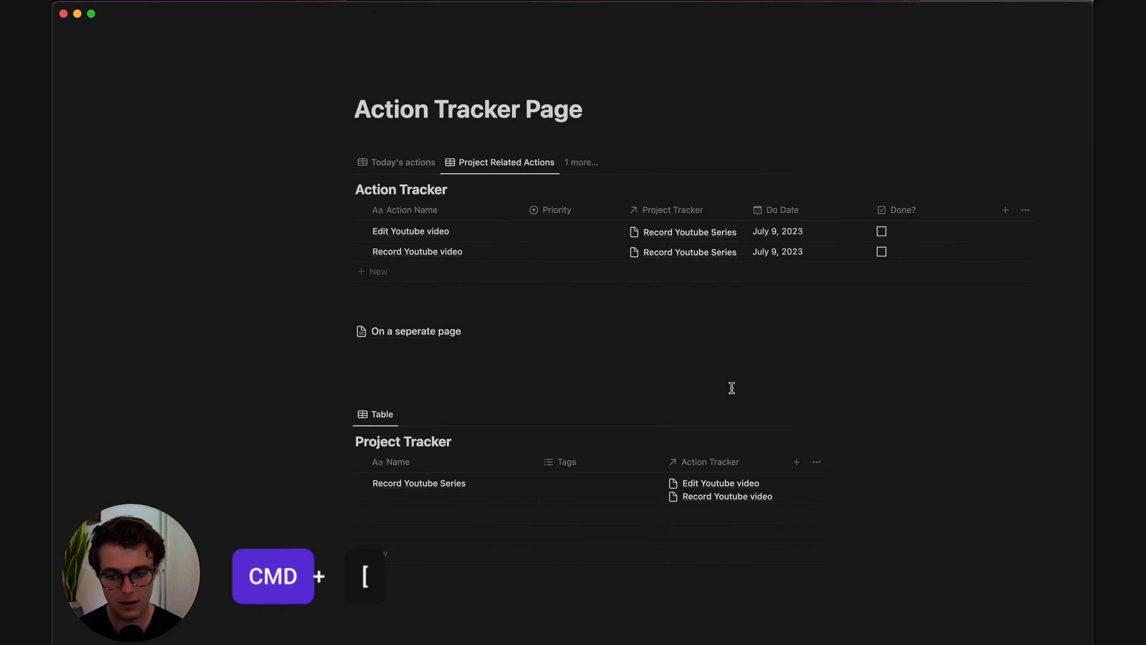
{"action": "key", "text": "super+bracketleft"}
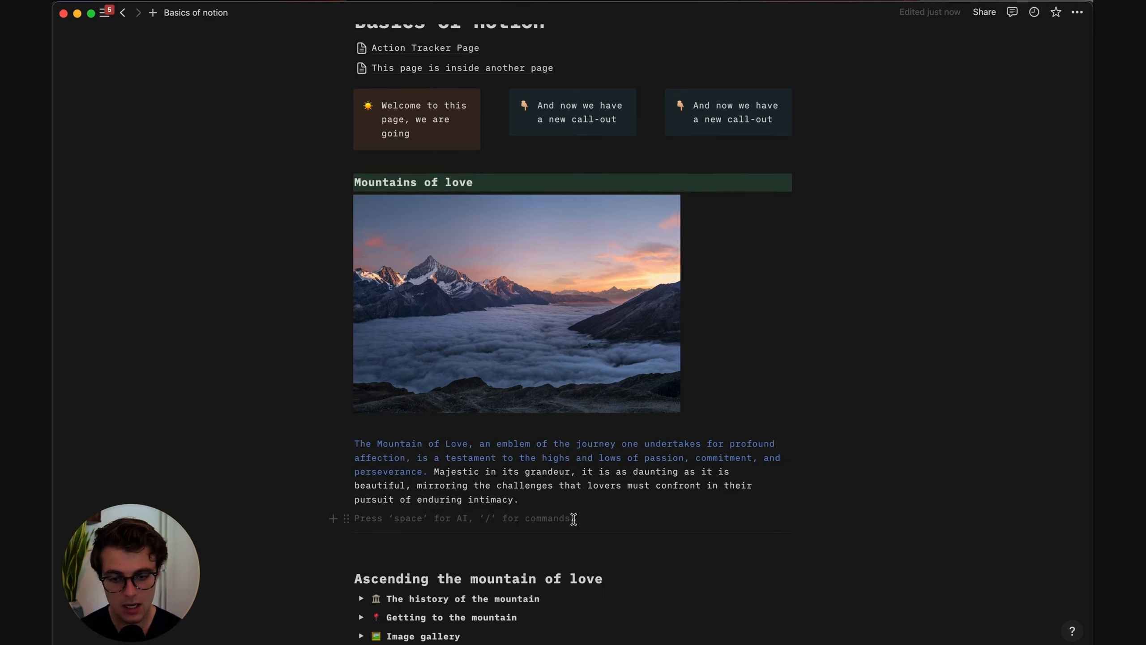
Add an empty line below the Mountain of Love paragraph and browse the basic block types without inserting one
{"action": "key", "text": "Return"}
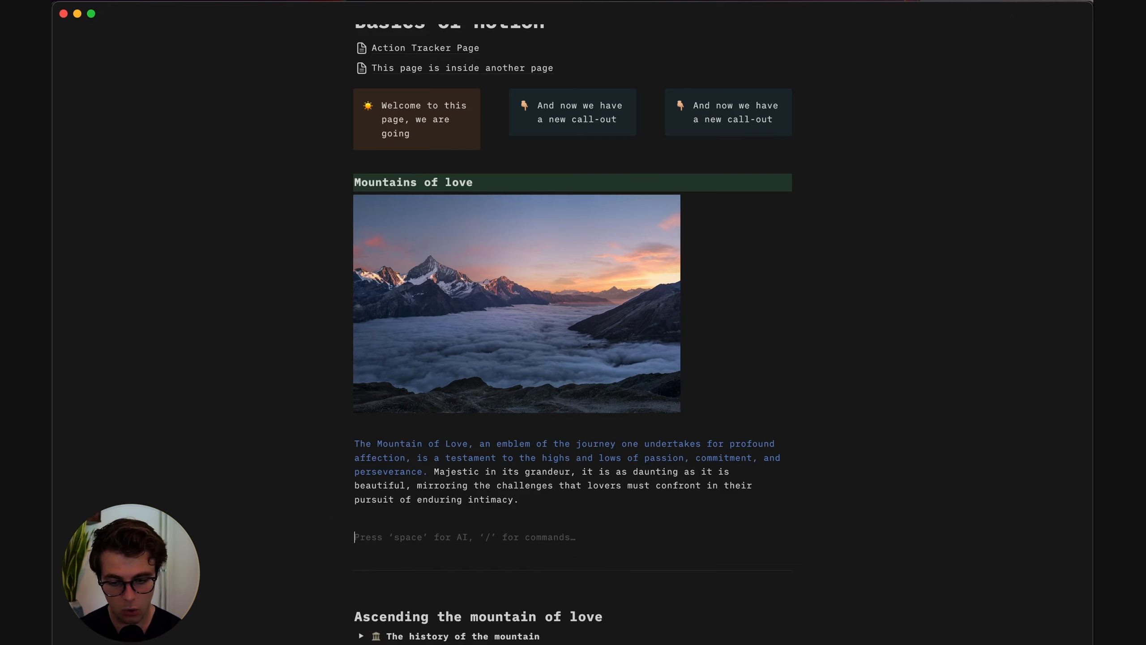
{"action": "scroll", "coordinate": [573, 407], "scroll_direction": "down", "scroll_amount": 2}
{"action": "type", "text": "/"}
{"action": "key", "text": "Down"}
{"action": "key", "text": "Down"}
{"action": "key", "text": "Down"}
{"action": "key", "text": "Down"}
{"action": "key", "text": "Down"}
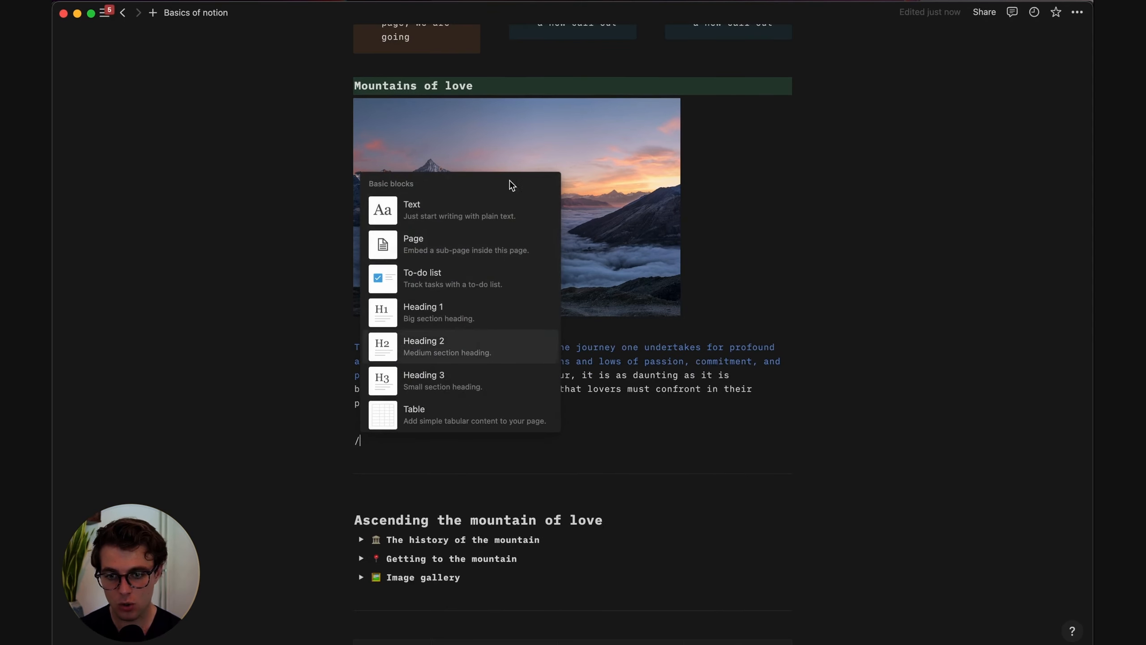
{"action": "key", "text": "BackSpace"}
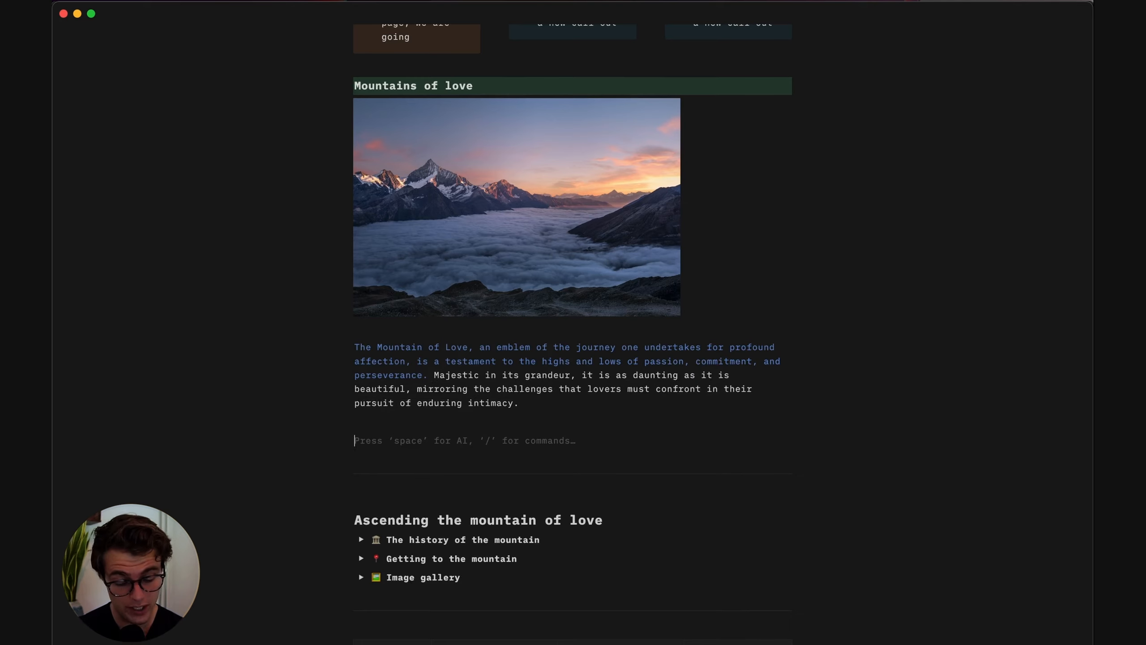
Try inserting a Heading 3 block on the empty line below the paragraph, and turn it back into plain text
{"action": "type", "text": "/"}
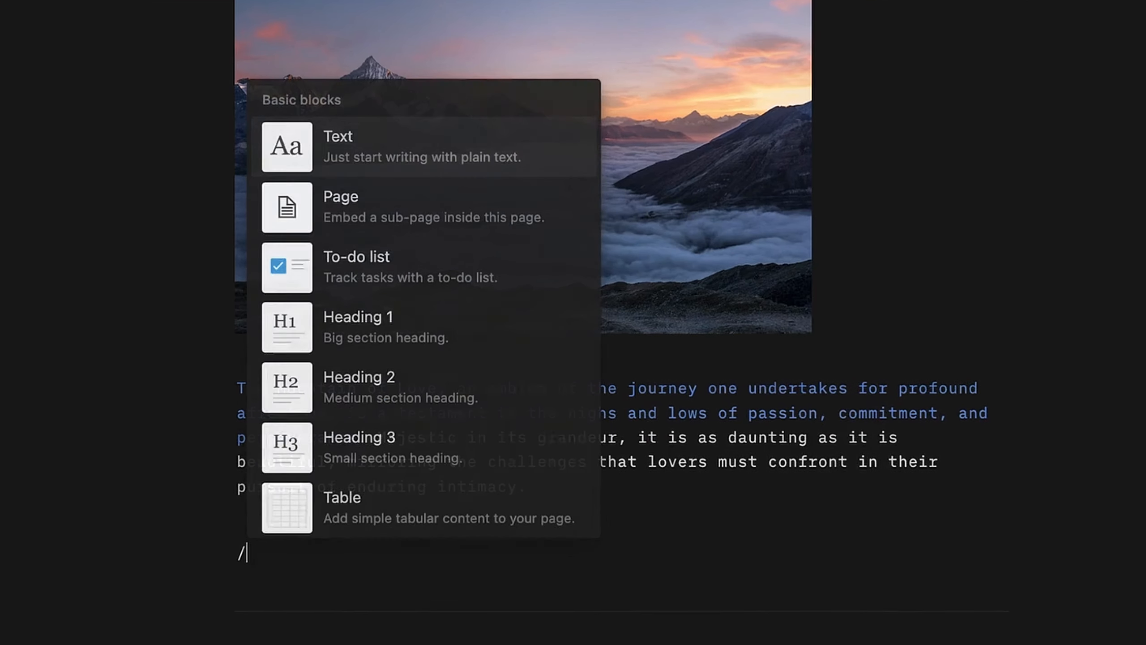
{"action": "type", "text": "headin"}
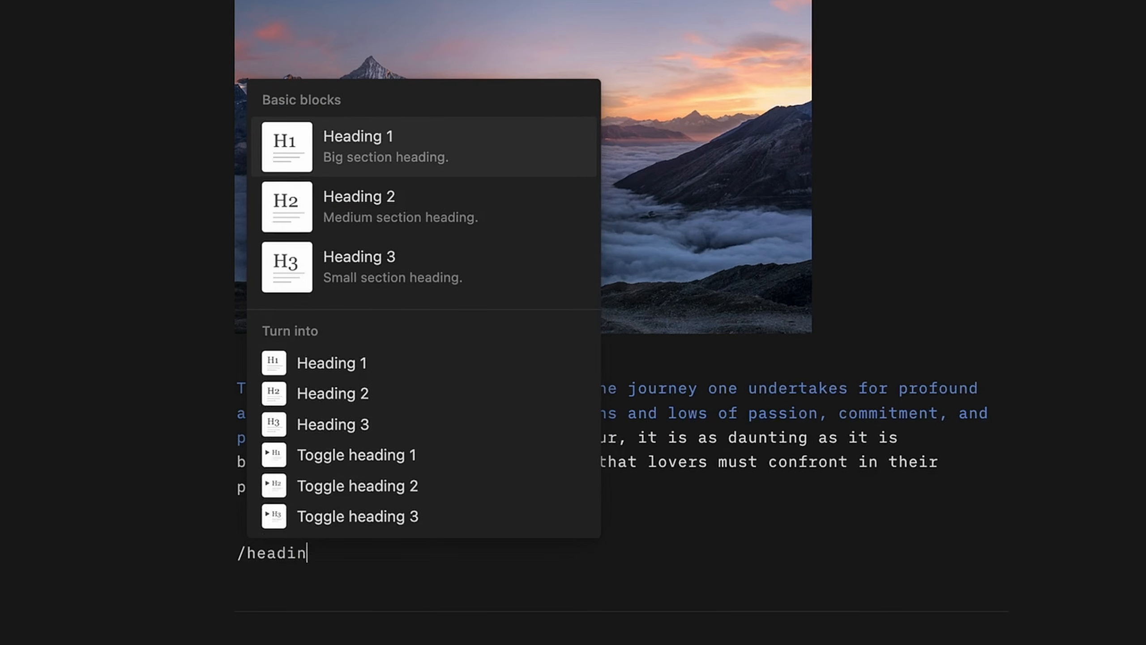
{"action": "key", "text": "BackSpace"}
{"action": "key", "text": "BackSpace"}
{"action": "key", "text": "BackSpace"}
{"action": "key", "text": "BackSpace"}
{"action": "key", "text": "BackSpace"}
{"action": "key", "text": "BackSpace"}
{"action": "type", "text": "h3"}
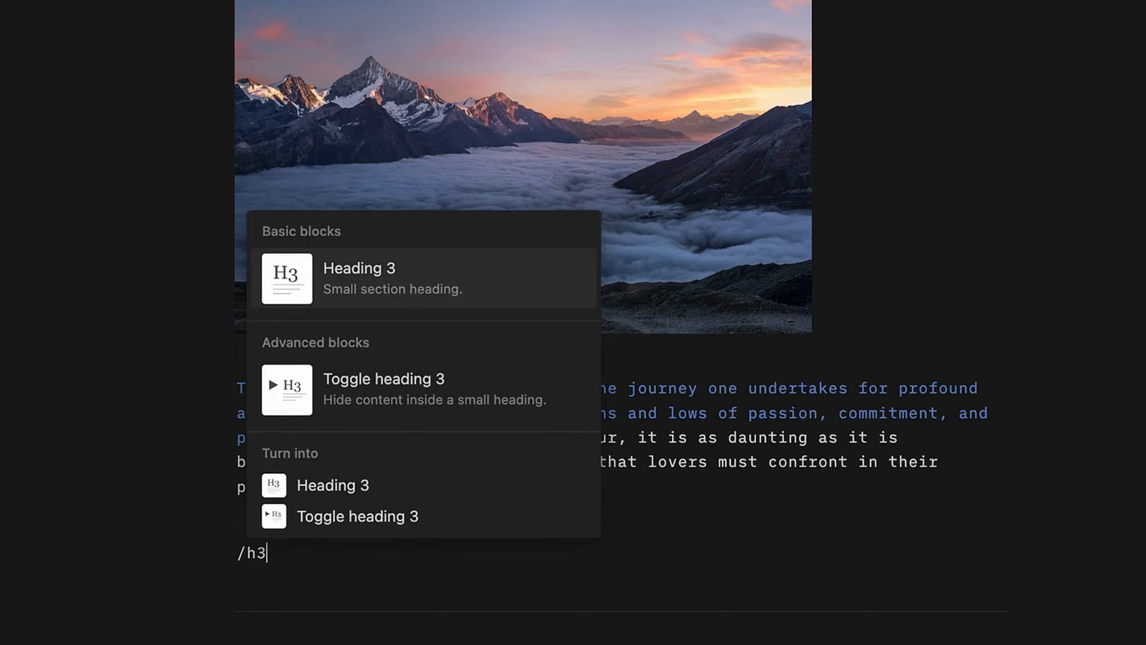
{"action": "key", "text": "Return"}
{"action": "key", "text": "BackSpace"}
Add another line below the empty one and try a callout block on it, removing it again
{"action": "key", "text": "Return"}
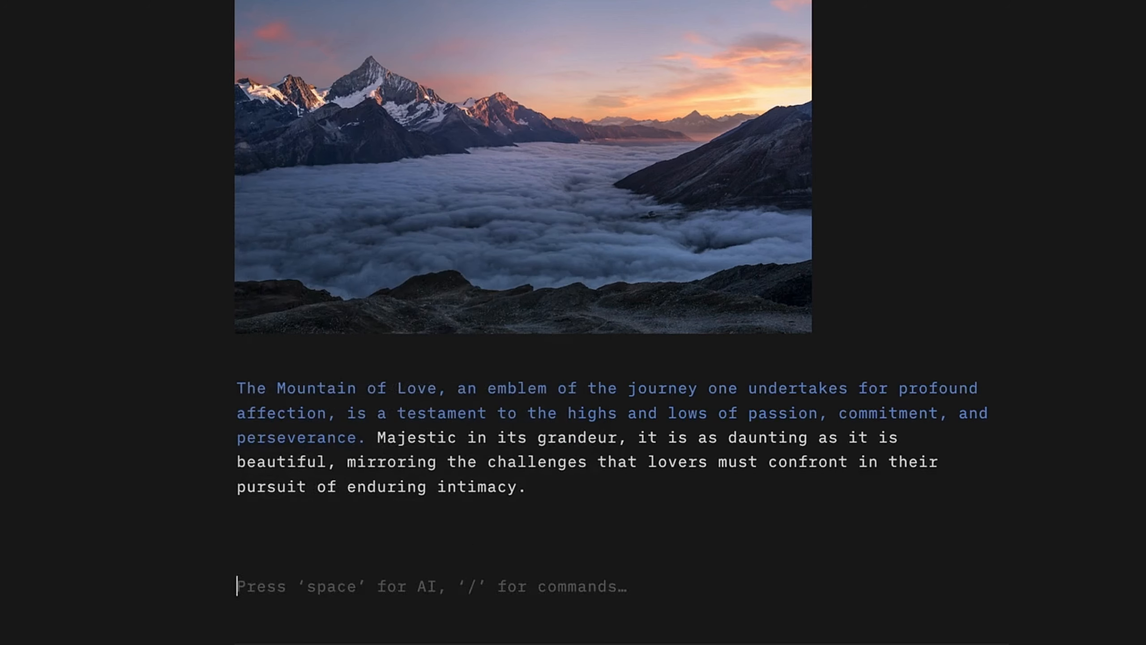
{"action": "type", "text": "/cal"}
{"action": "key", "text": "BackSpace"}
{"action": "key", "text": "BackSpace"}
{"action": "key", "text": "BackSpace"}
{"action": "key", "text": "BackSpace"}
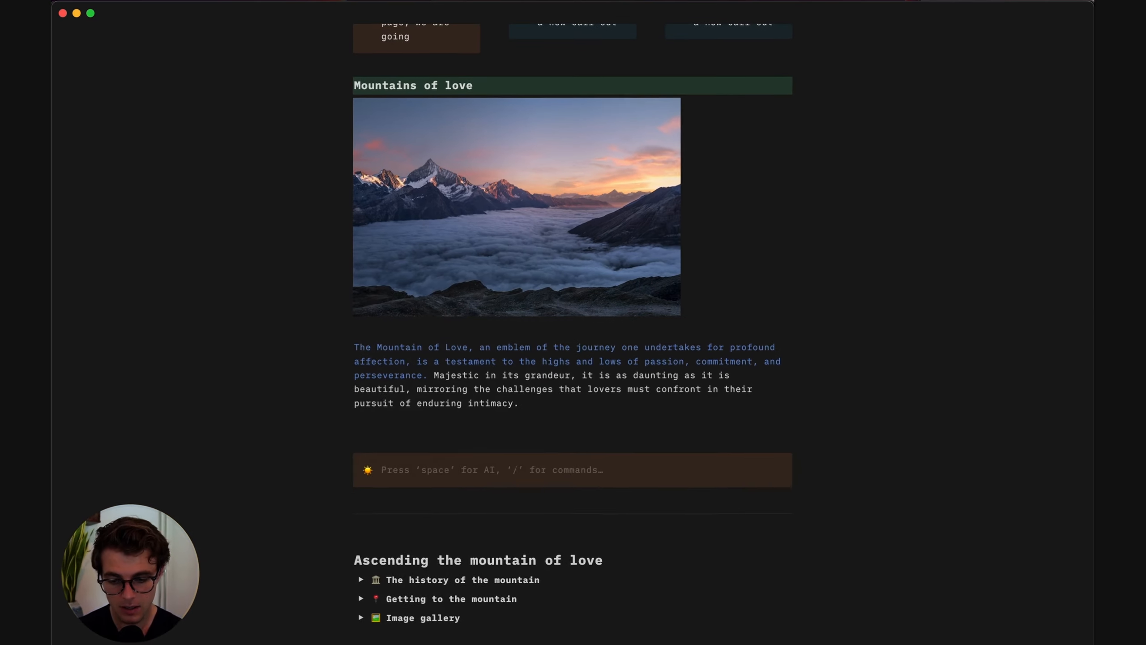
Insert a simple table on the second empty line, above the divider
{"action": "type", "text": "/"}
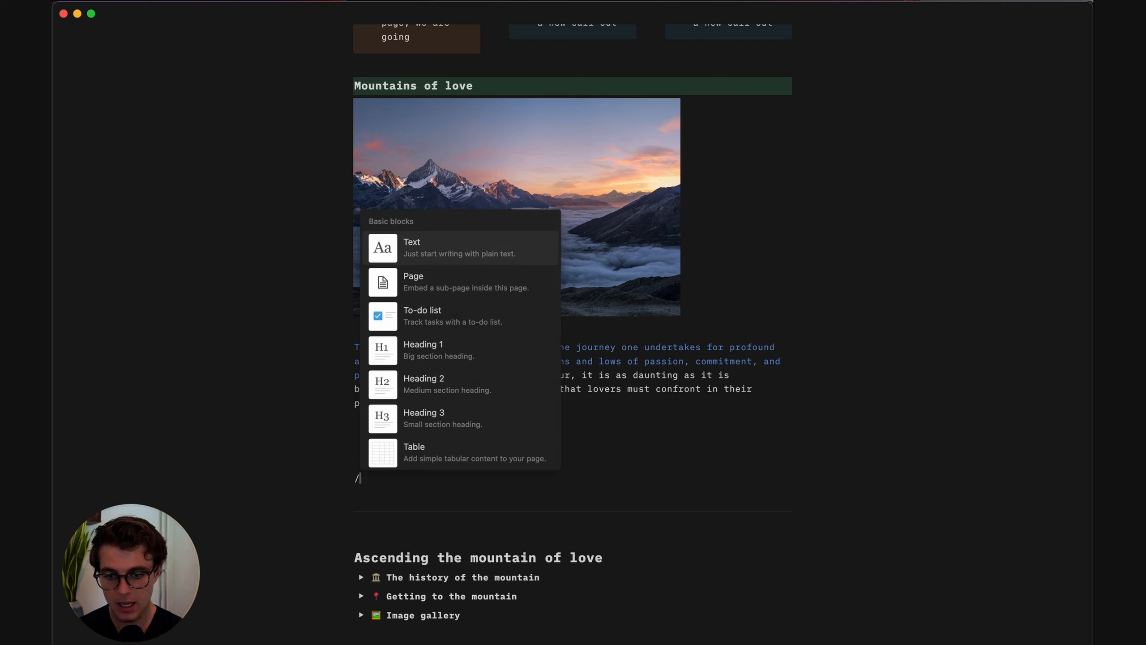
{"action": "type", "text": "tab"}
{"action": "key", "text": "Return"}
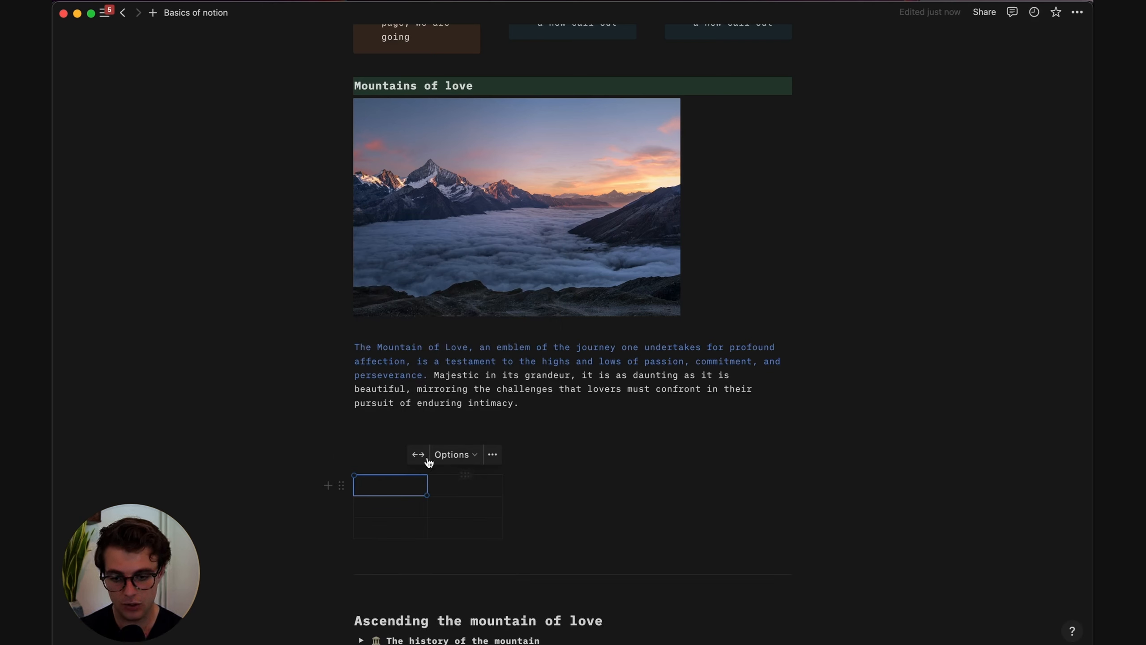
Turn the empty line above the table into a toggle named "Toggle" and start a line inside it
{"action": "left_click", "coordinate": [371, 440]}
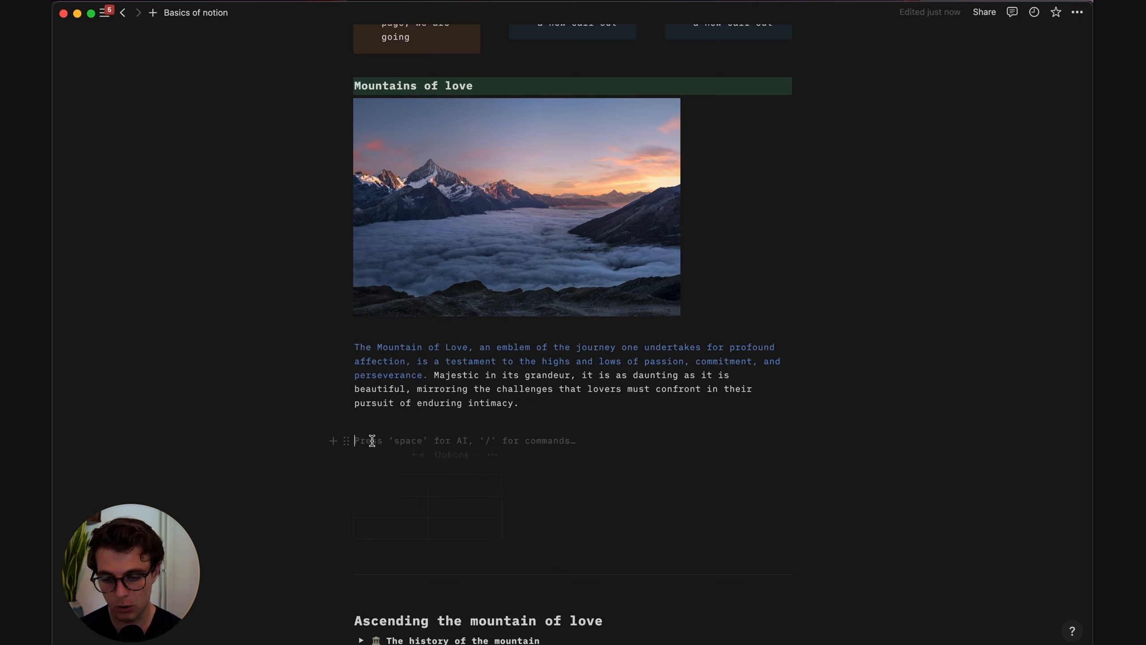
{"action": "type", "text": ">"}
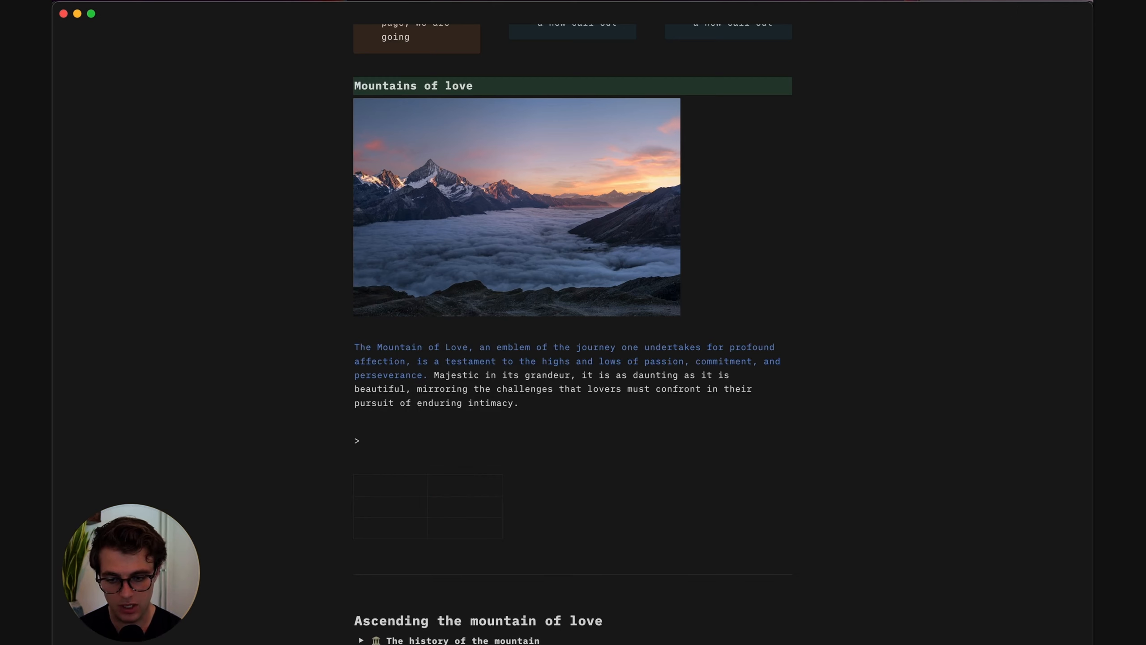
{"action": "type", "text": " Toggle"}
{"action": "key", "text": "Return"}
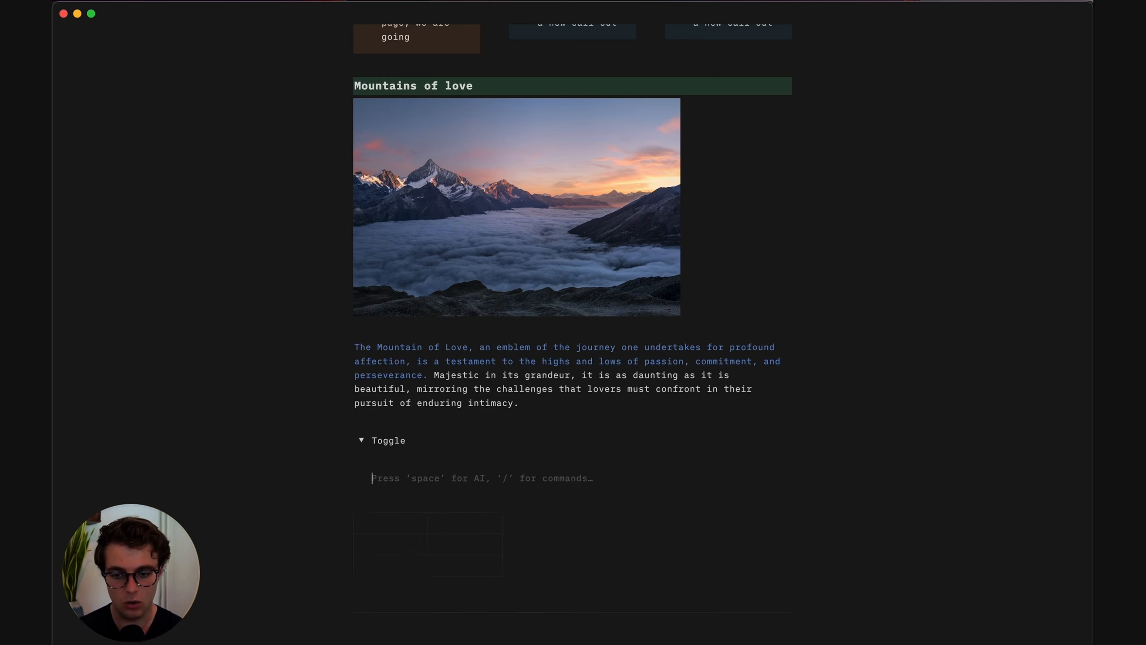
Inside the toggle, leave a blank line and add a numbered item "numbered list" and a bulleted item "bullet list"
{"action": "key", "text": "Return"}
{"action": "type", "text": "1. numbered list"}
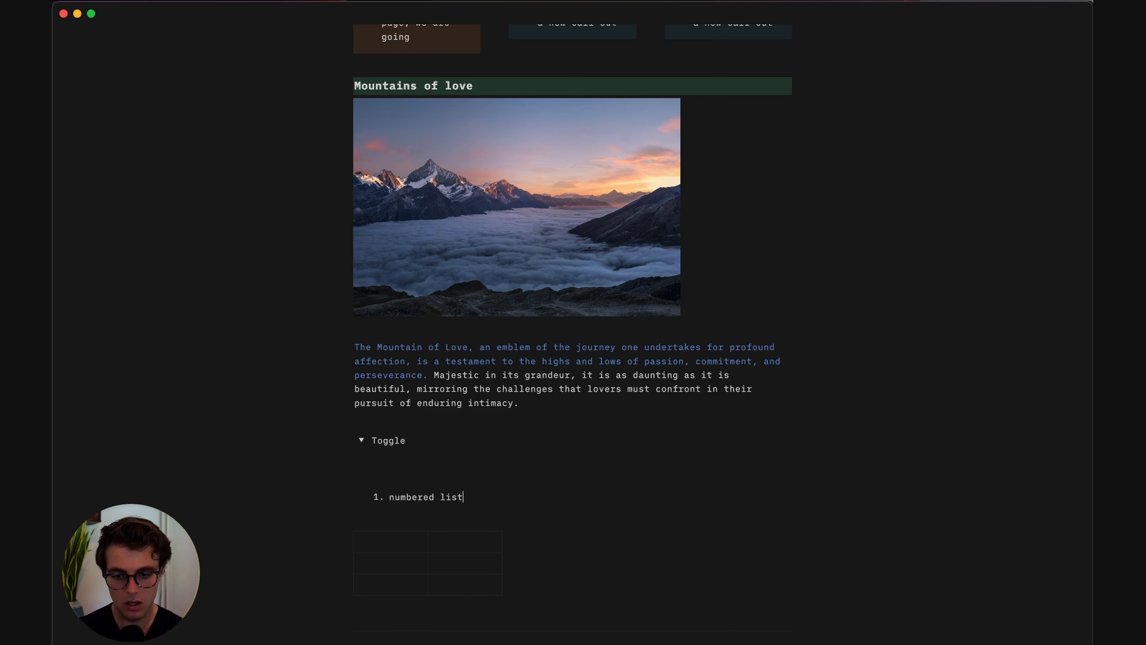
{"action": "key", "text": "Return"}
{"action": "type", "text": "- "}
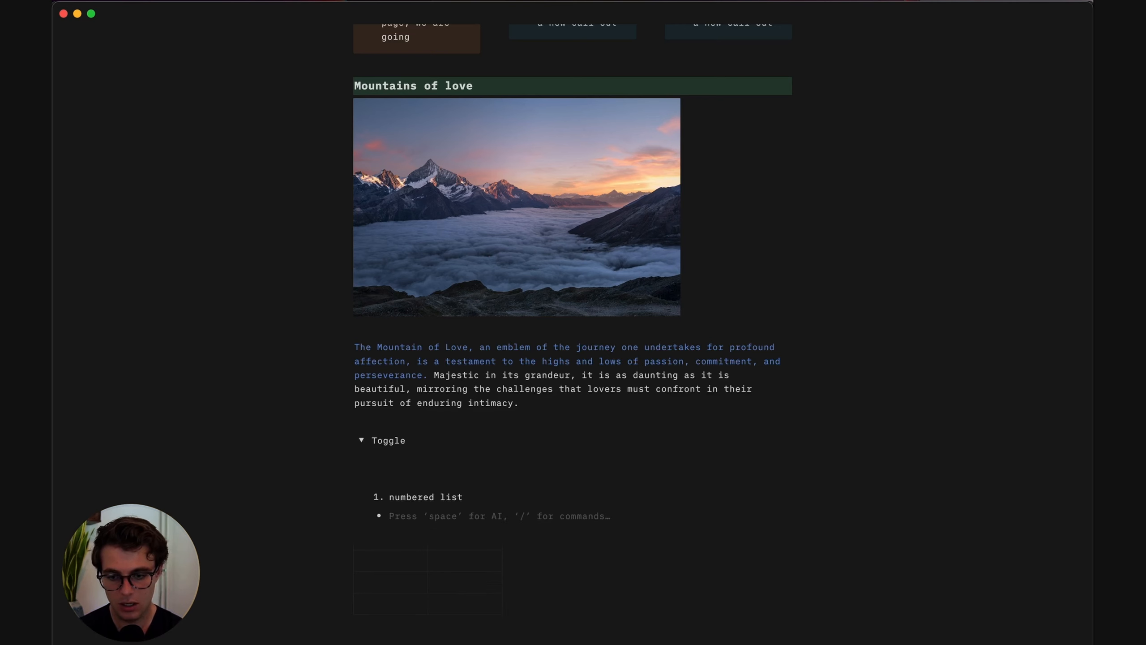
{"action": "type", "text": "bullet list"}
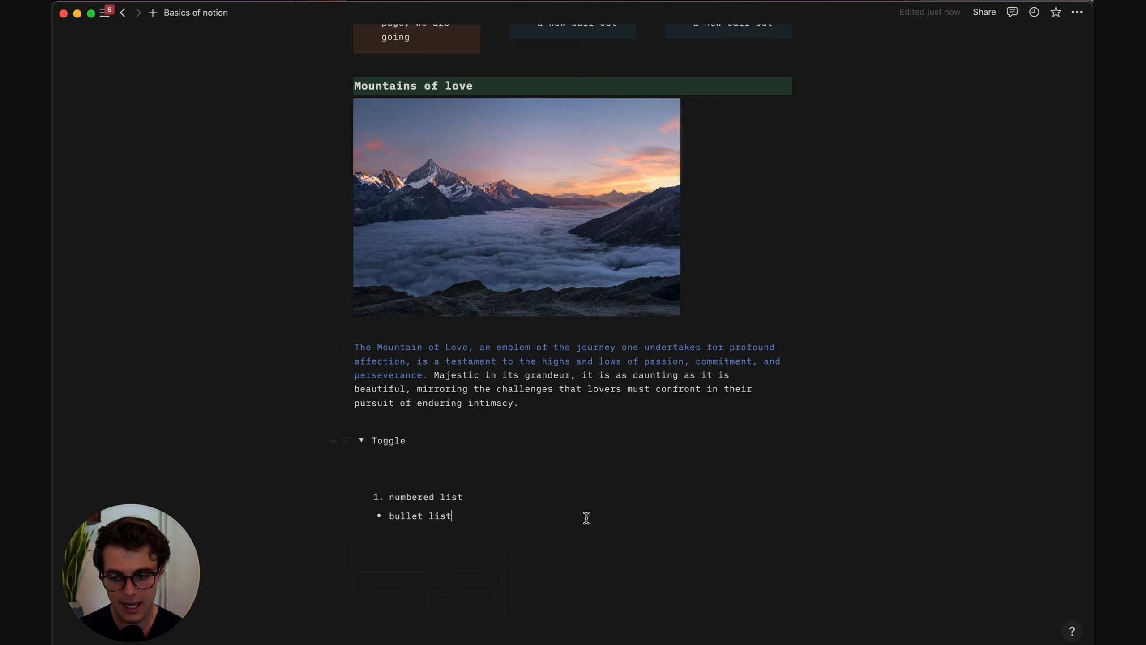
{"action": "scroll", "coordinate": [586, 517], "scroll_direction": "down", "scroll_amount": 4}
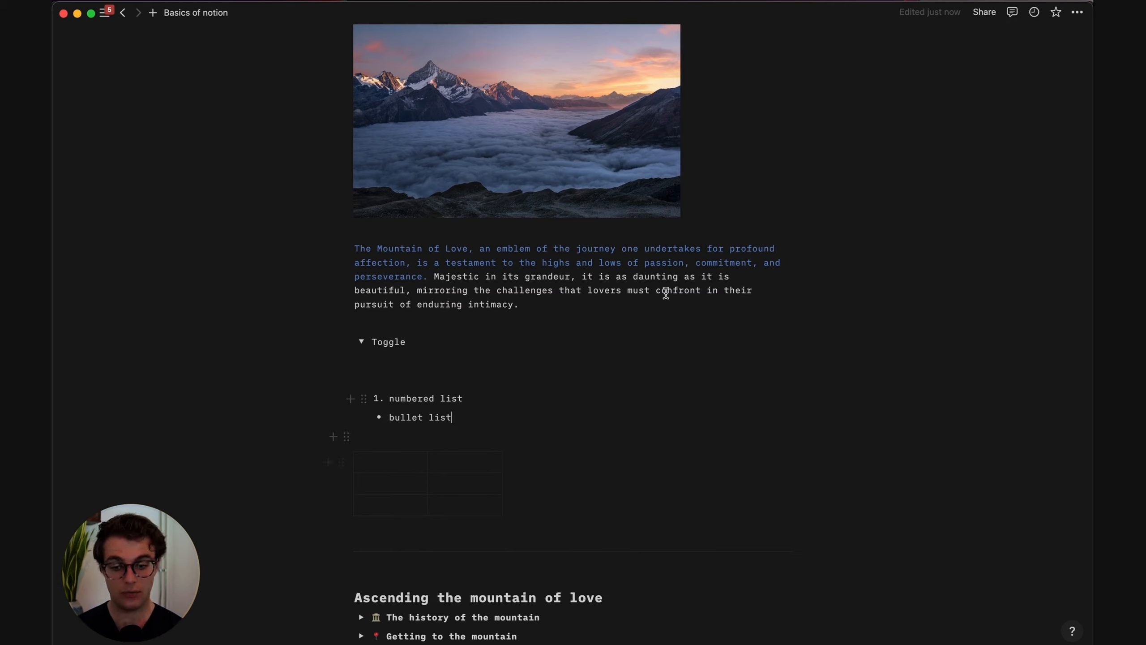